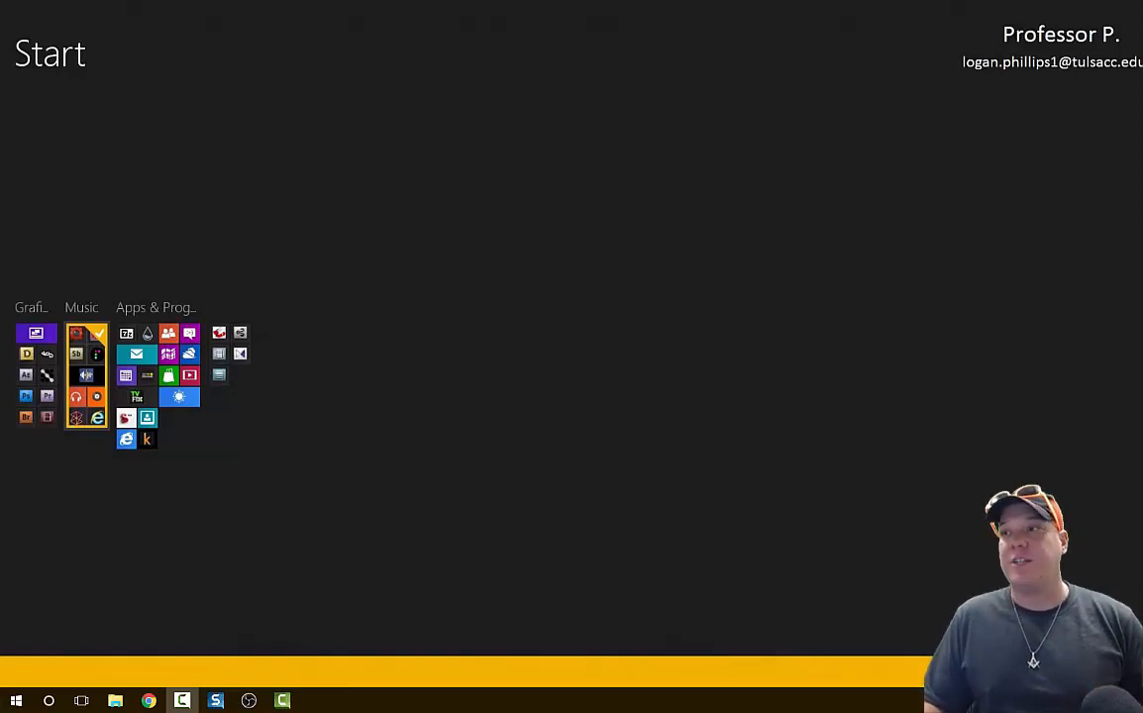
Bring up the SIMnet assignment page and switch to the Concepts 1203-241 class, 18152 16 Week Owasso.
left_click_drag(1141, 79, 732, 3)
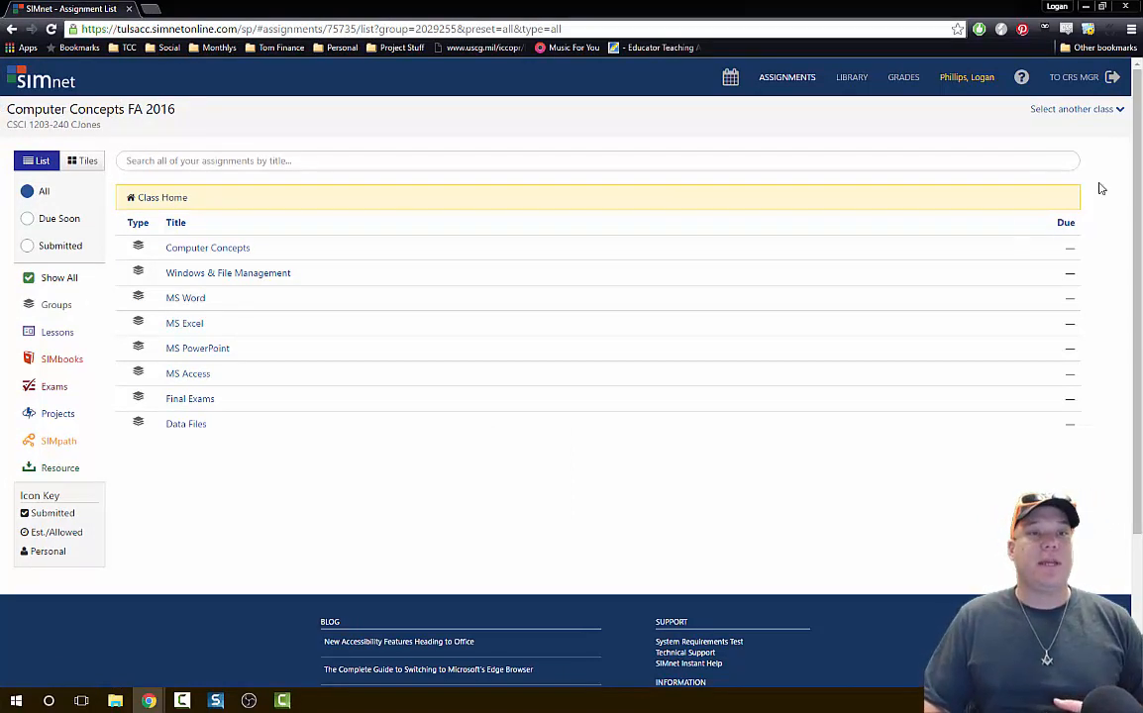
left_click(1089, 109)
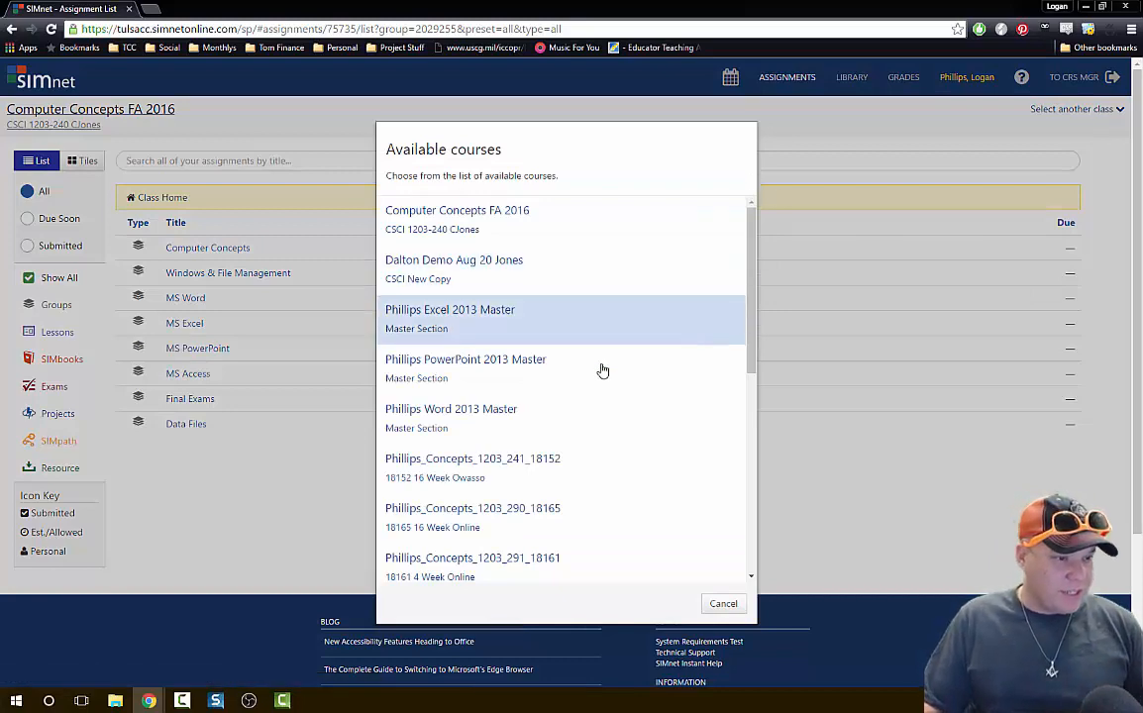
left_click(541, 458)
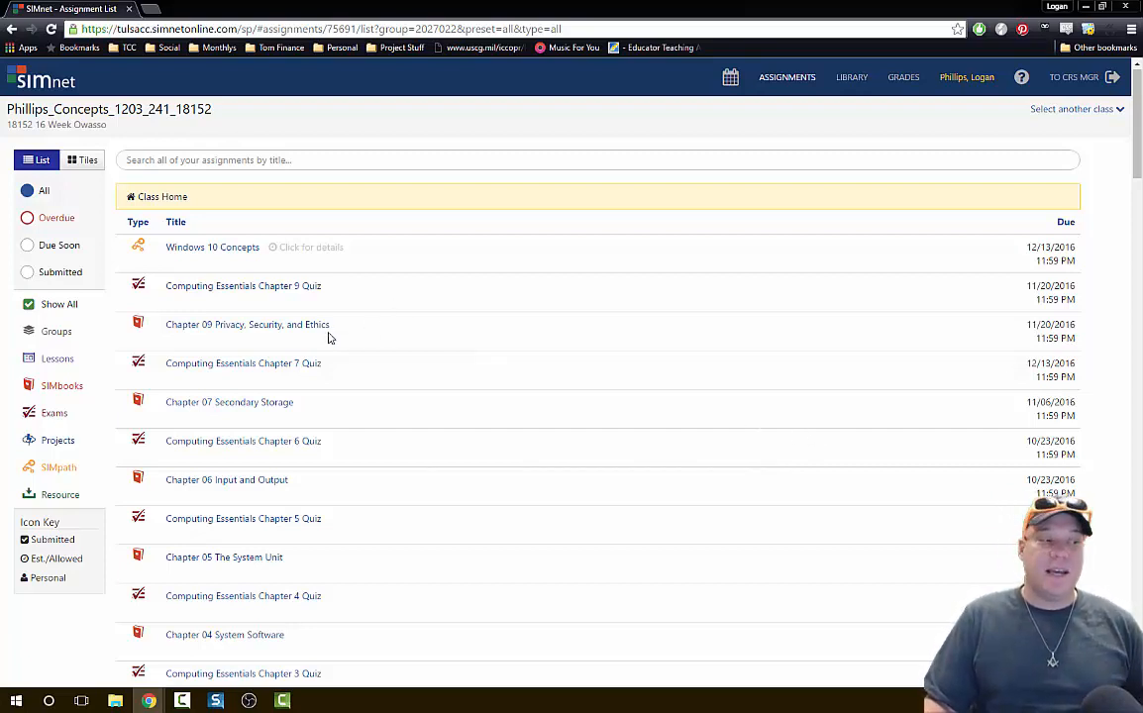
Show only the class's projects and open Word 2016 In Practice - Ch 2 Guided Project 2-1.
left_click(56, 440)
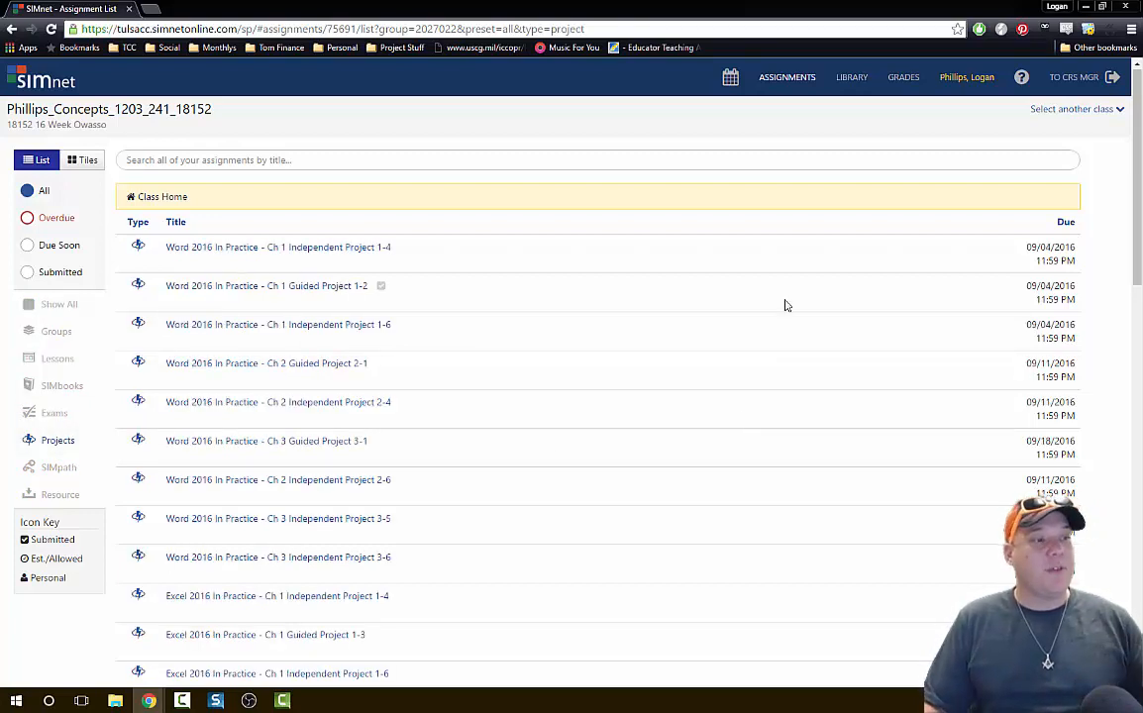
left_click(279, 365)
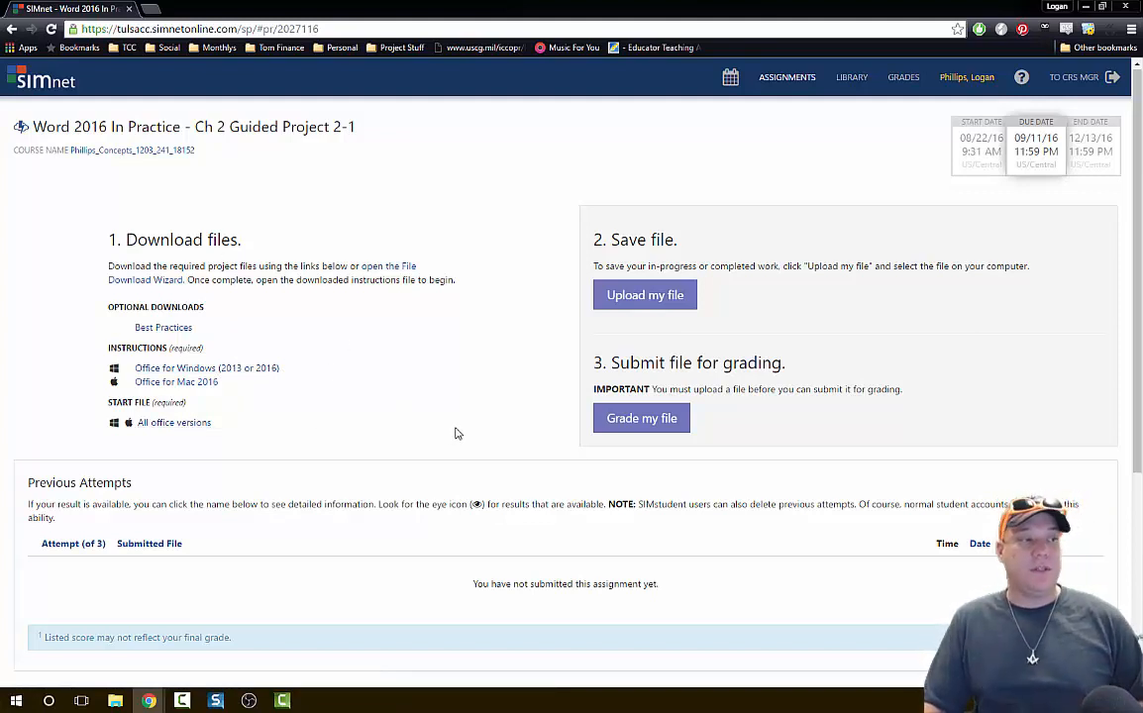
Open the project's optional Best Practices document, read through its pages, and close it.
left_click(175, 336)
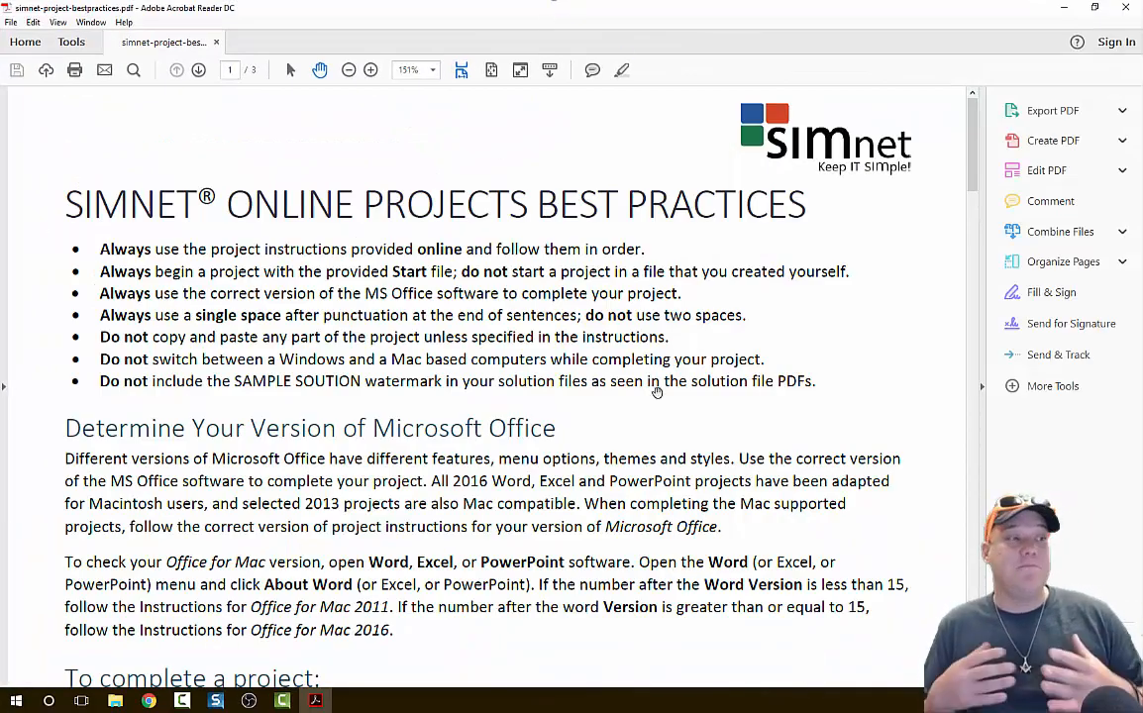
scroll(657, 392, "down", 6)
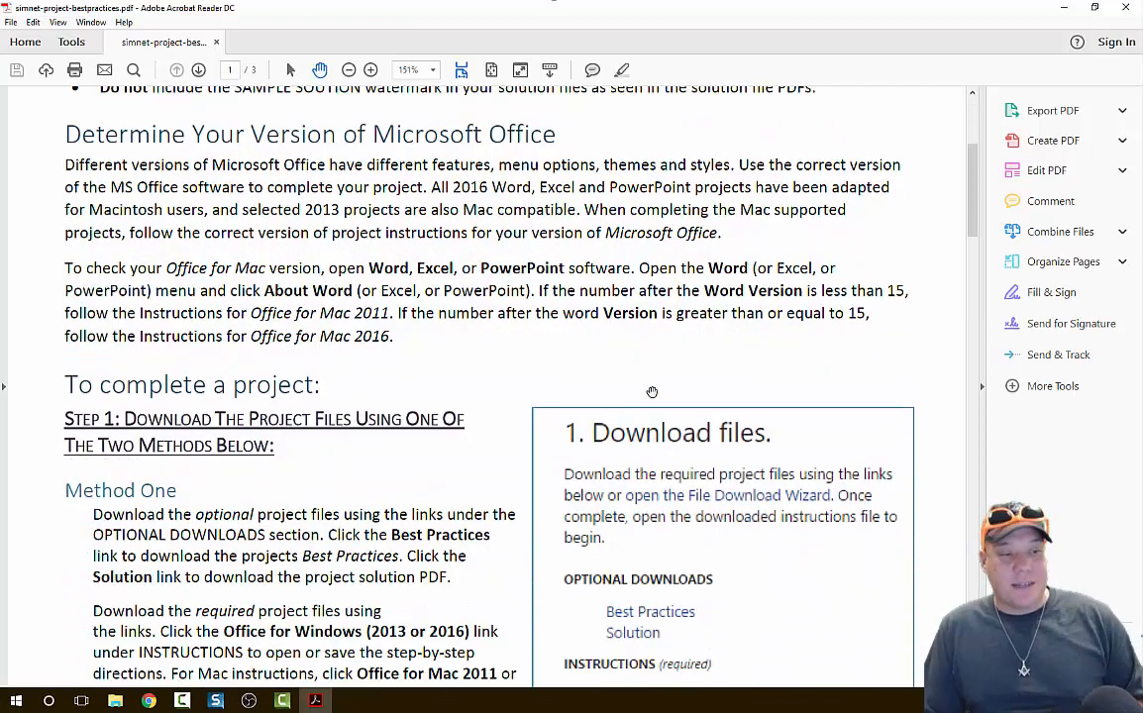
scroll(638, 401, "down", 12)
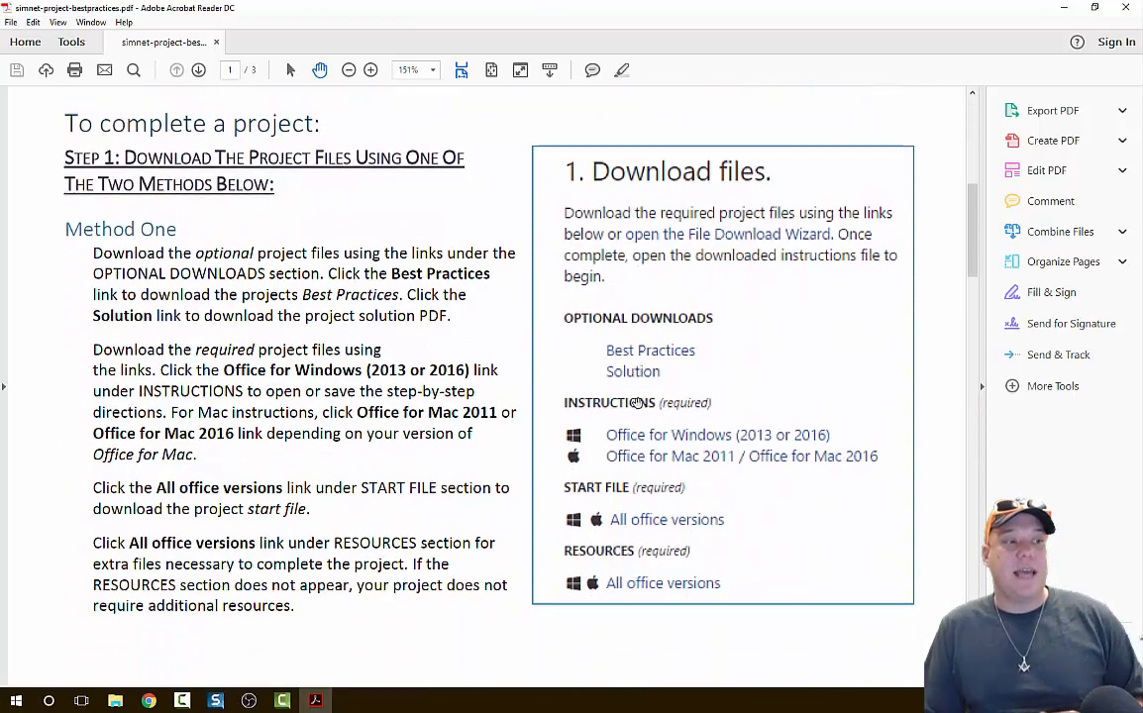
scroll(637, 403, "down", 4)
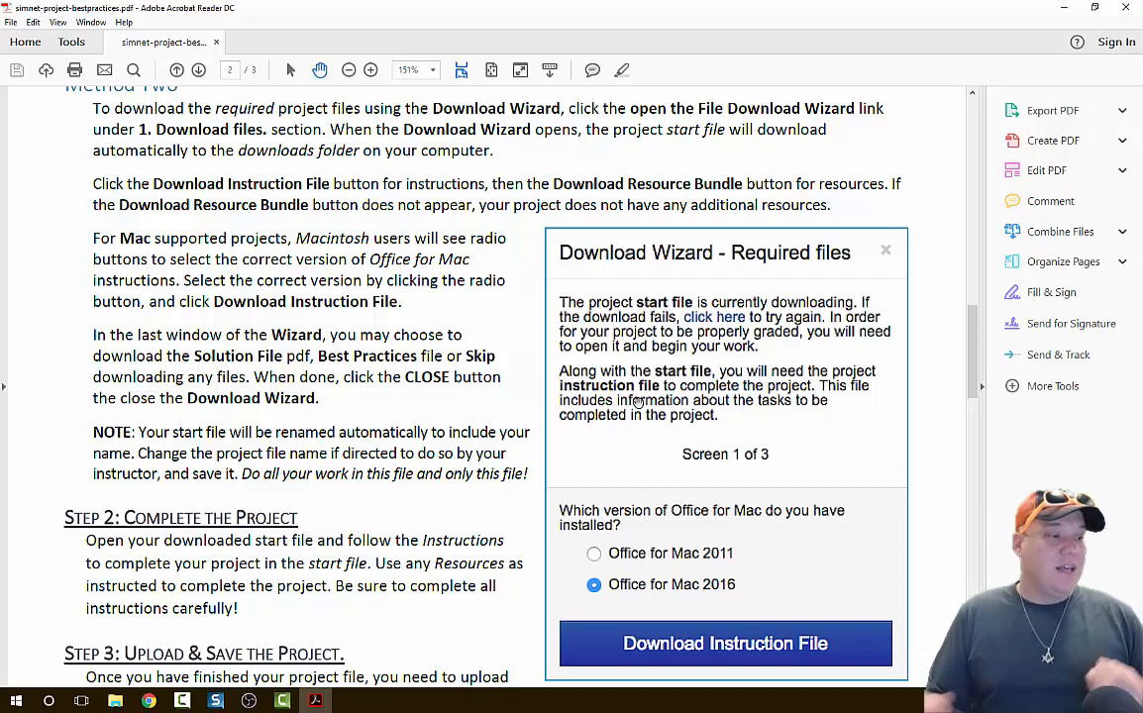
scroll(297, 386, "down", 5)
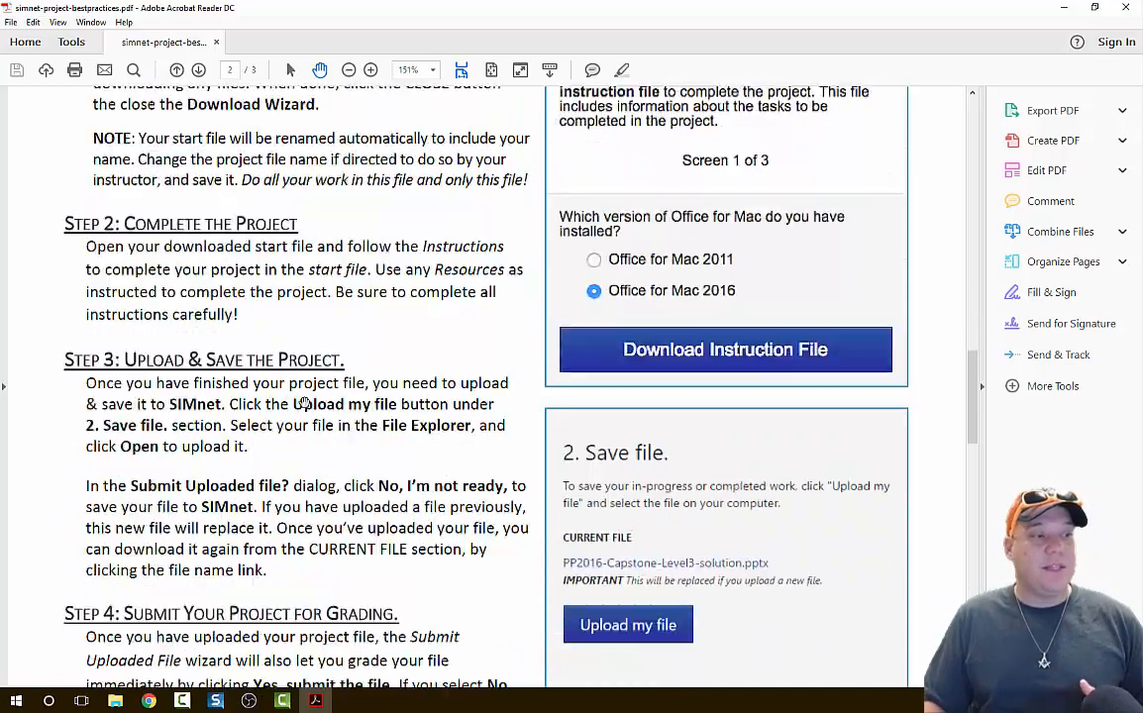
scroll(305, 399, "down", 9)
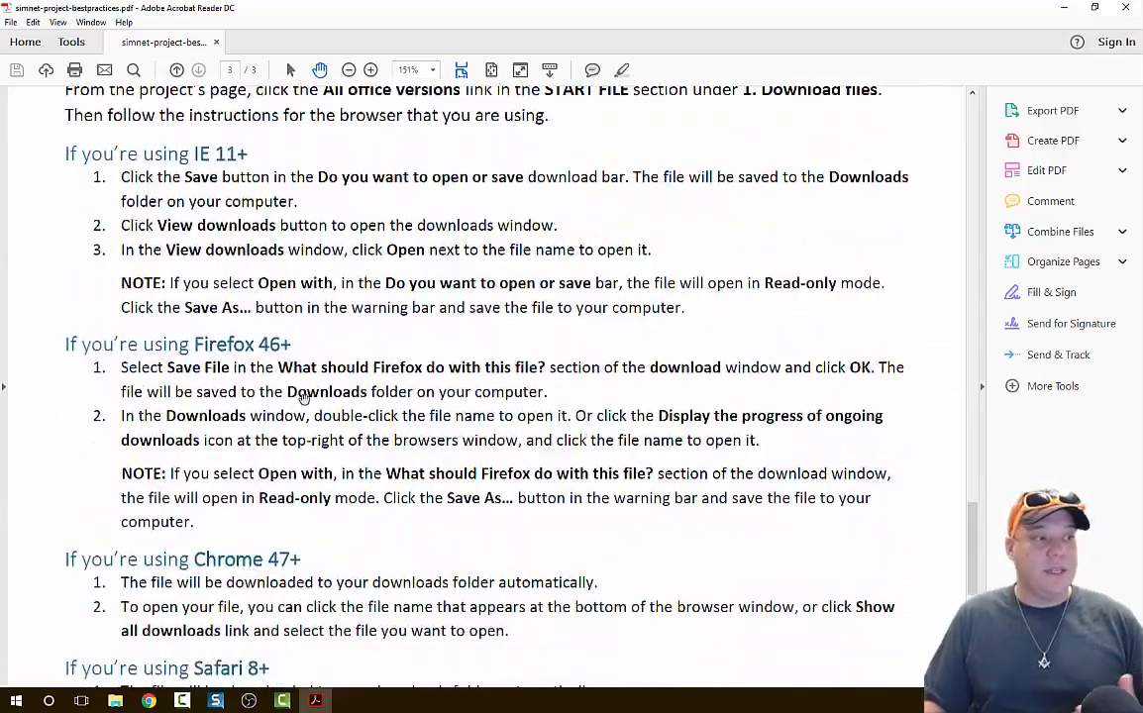
scroll(307, 399, "down", 5)
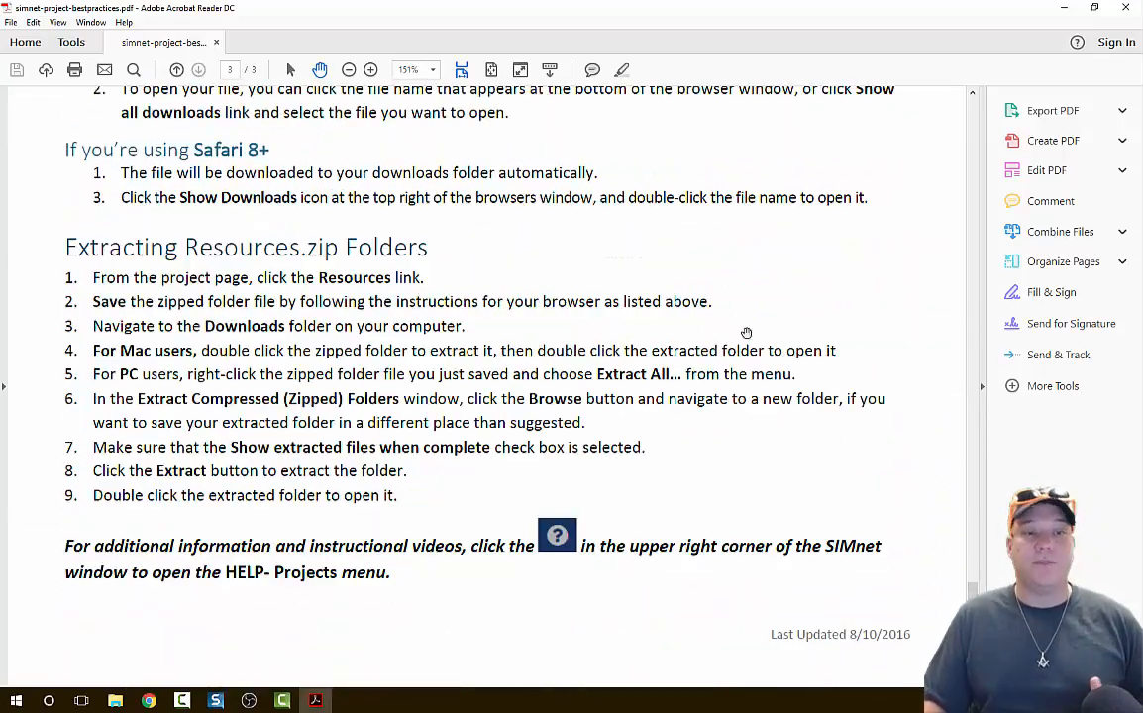
scroll(748, 332, "up", 2)
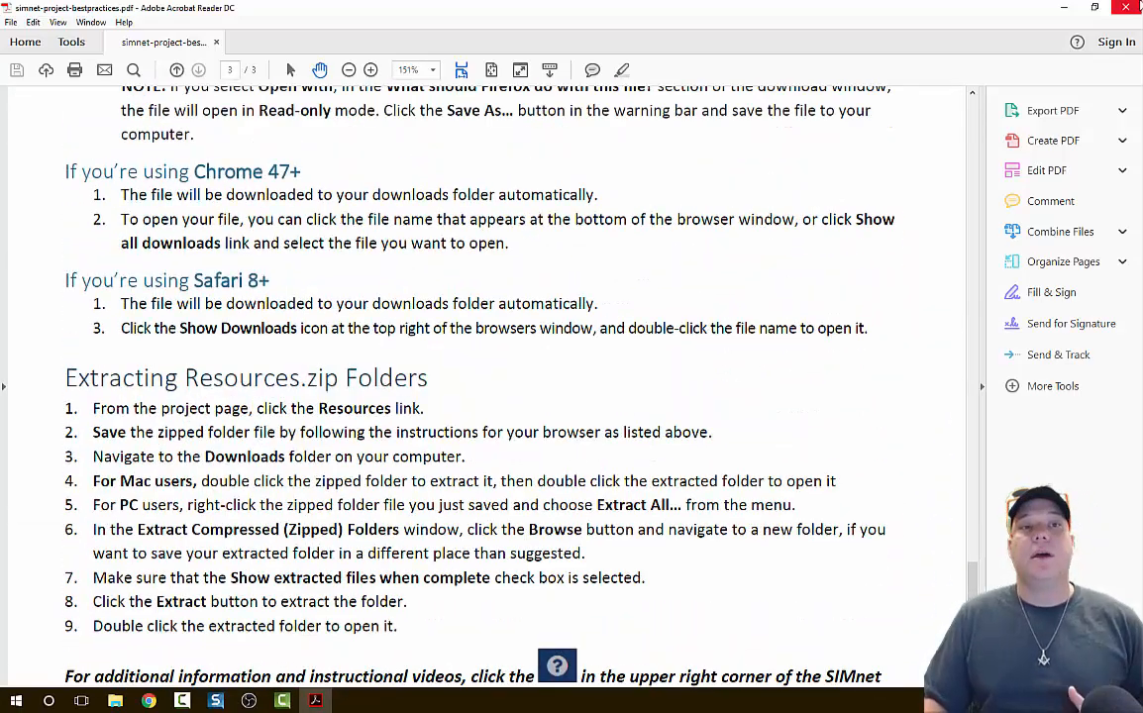
left_click(1126, 7)
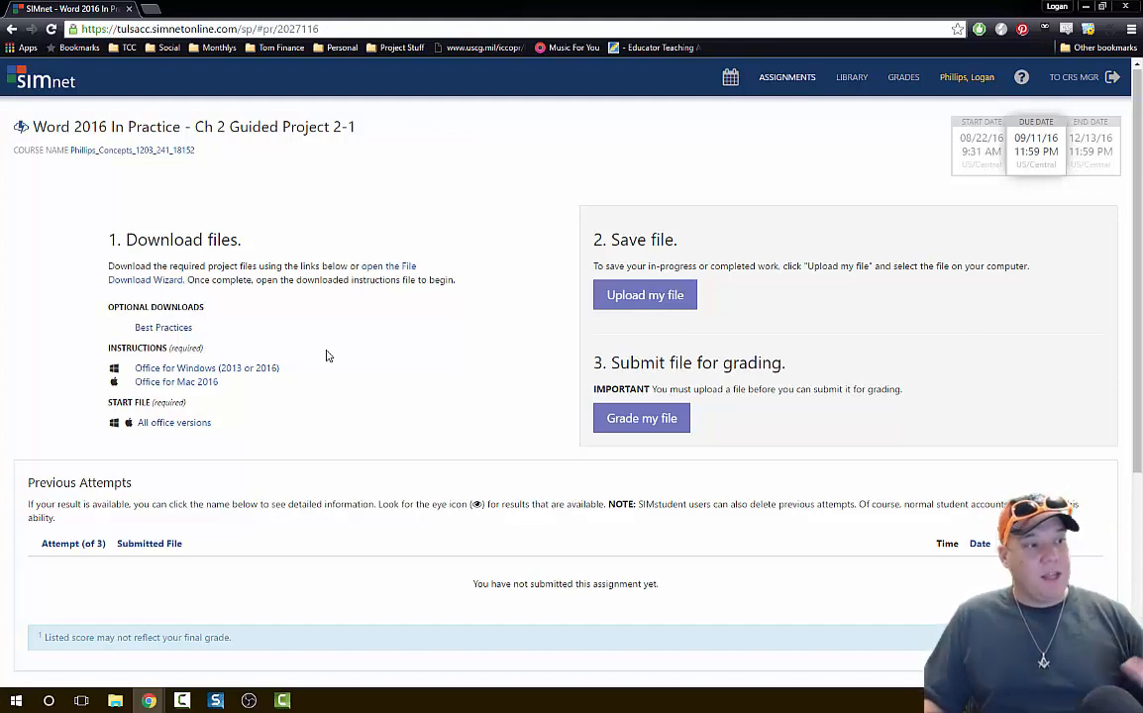
Open the Office for Windows (2013 or 2016) instructions, skim all pages, and move the document aside to return to the project page.
left_click(249, 376)
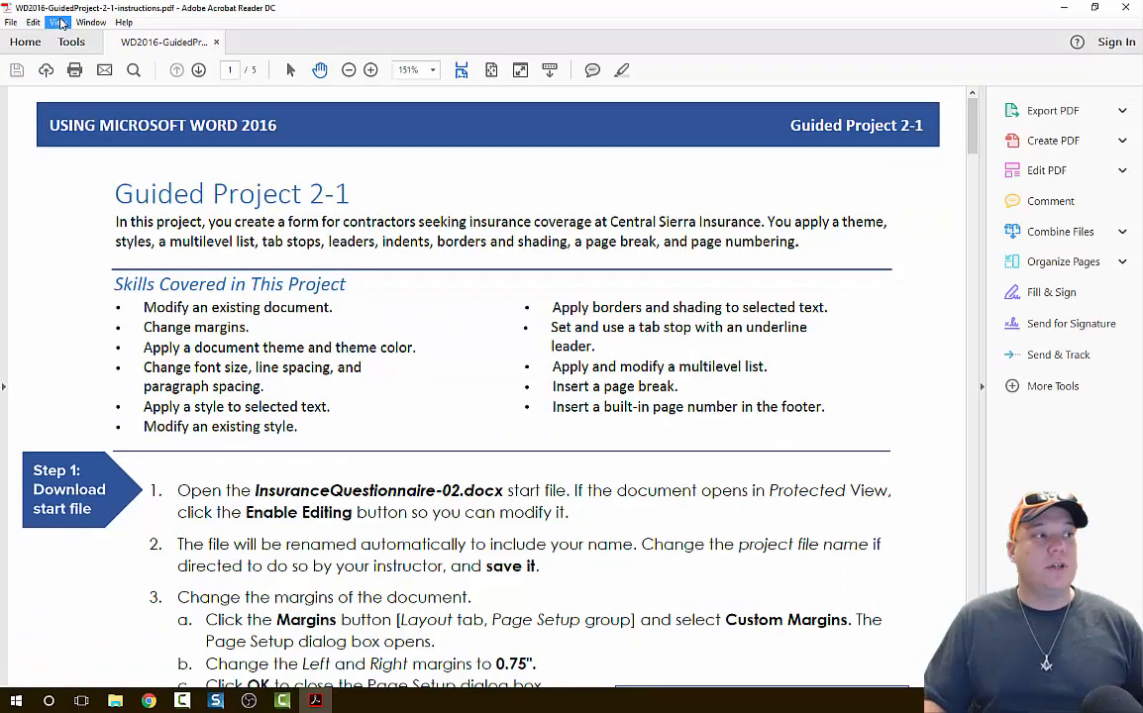
scroll(632, 284, "down", 15)
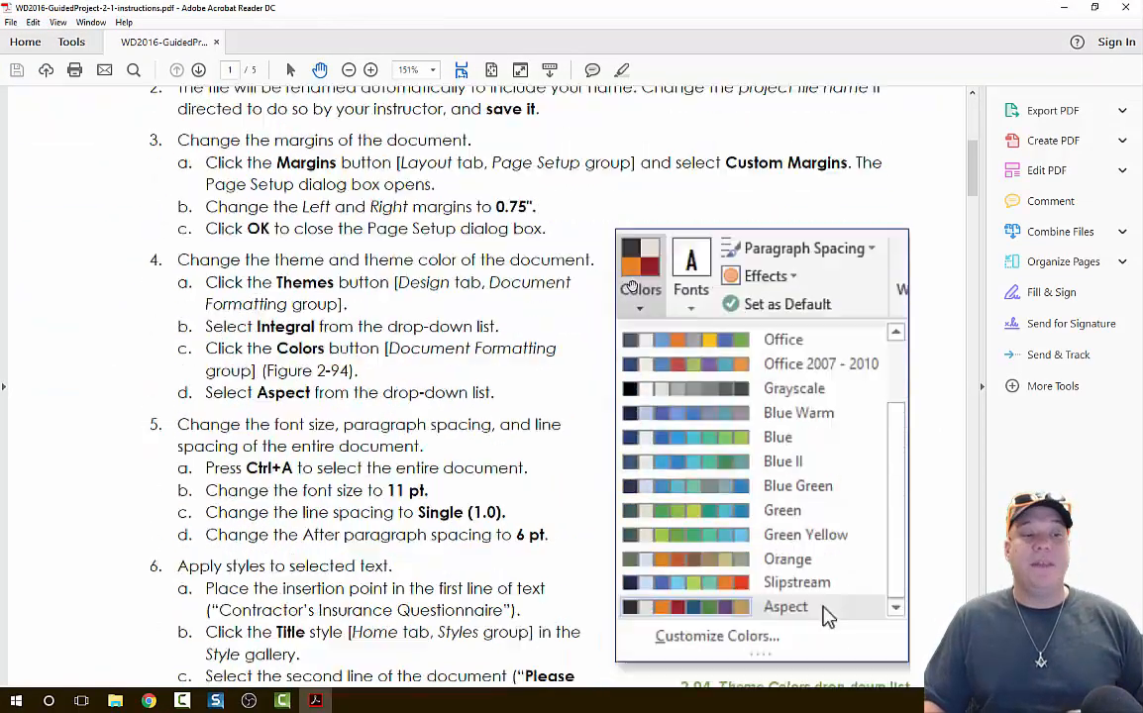
scroll(632, 283, "down", 12)
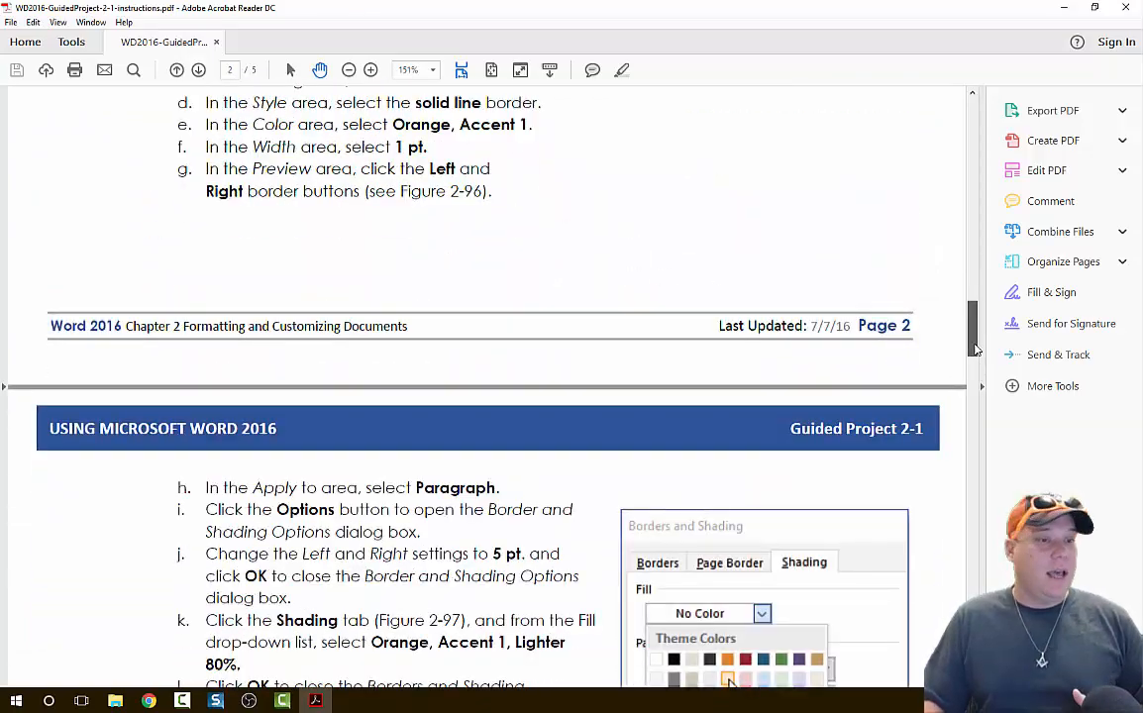
scroll(879, 297, "down", 20)
scroll(528, 347, "down", 1)
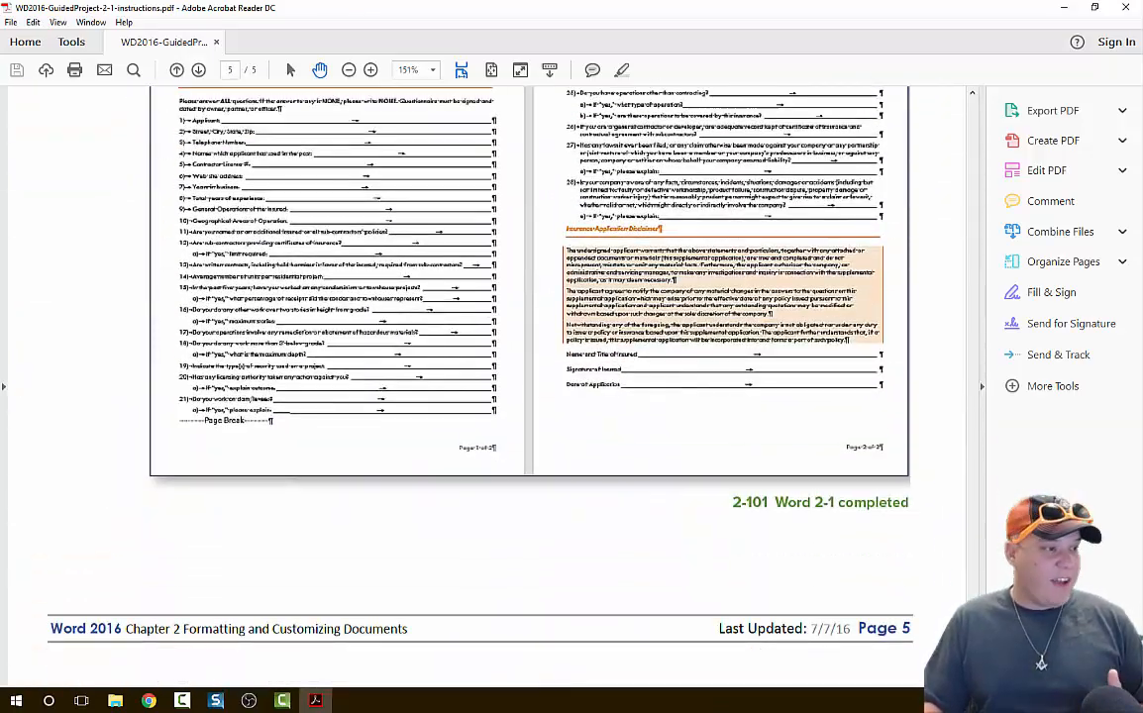
scroll(485, 297, "up", 8)
scroll(485, 297, "down", 3)
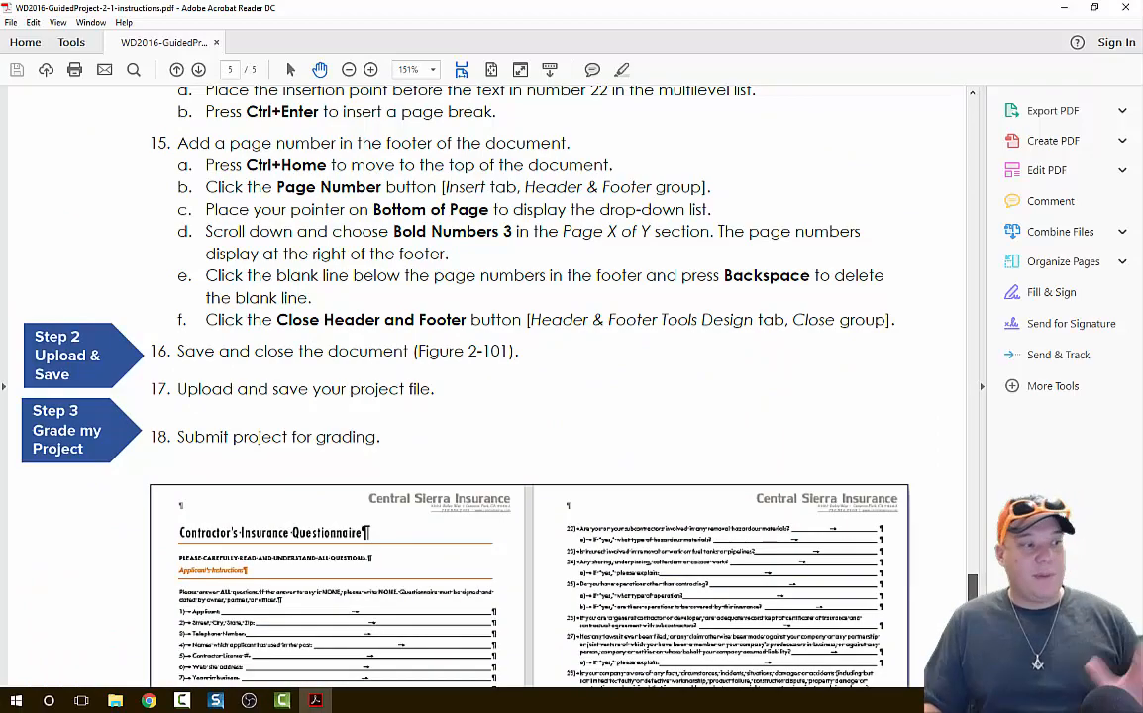
left_click_drag(972, 604, 889, 58)
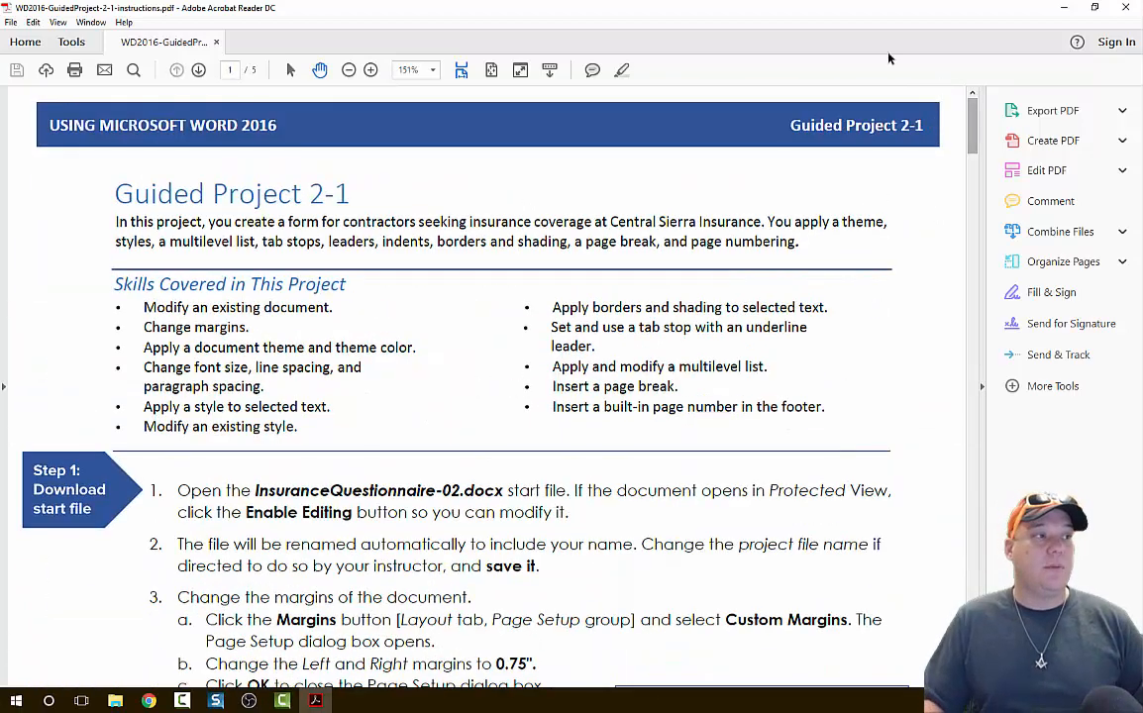
left_click_drag(955, 6, 1142, 188)
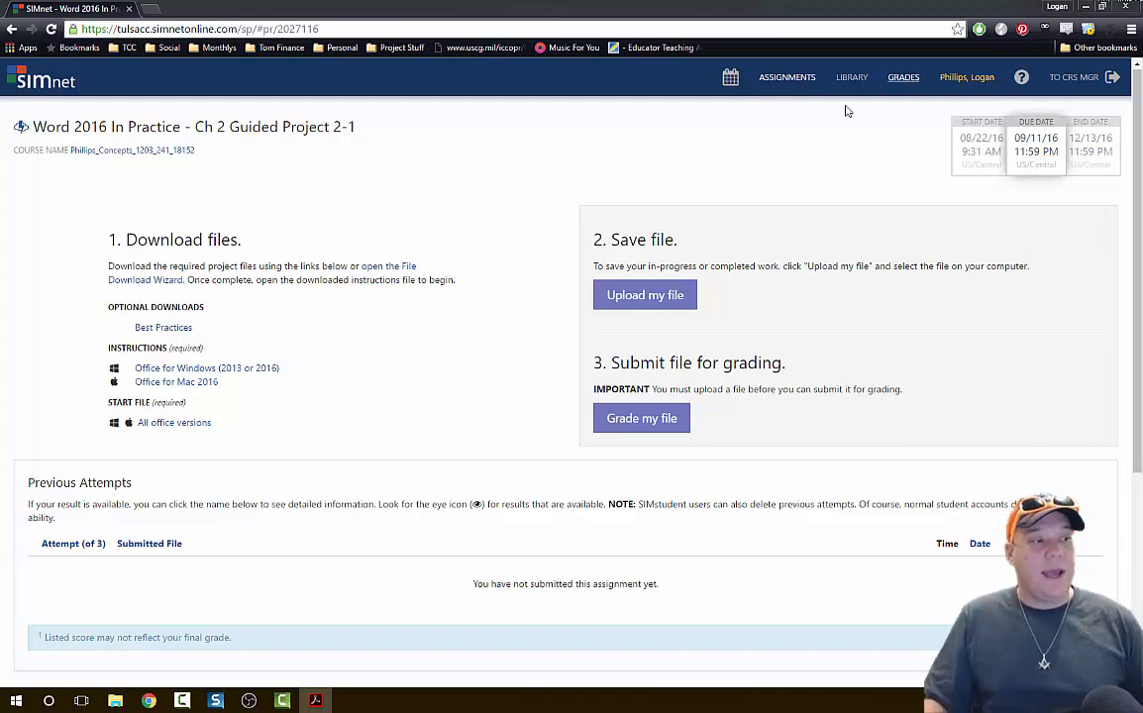
Download the project's start file for all Office versions and open it in Word.
left_click(187, 426)
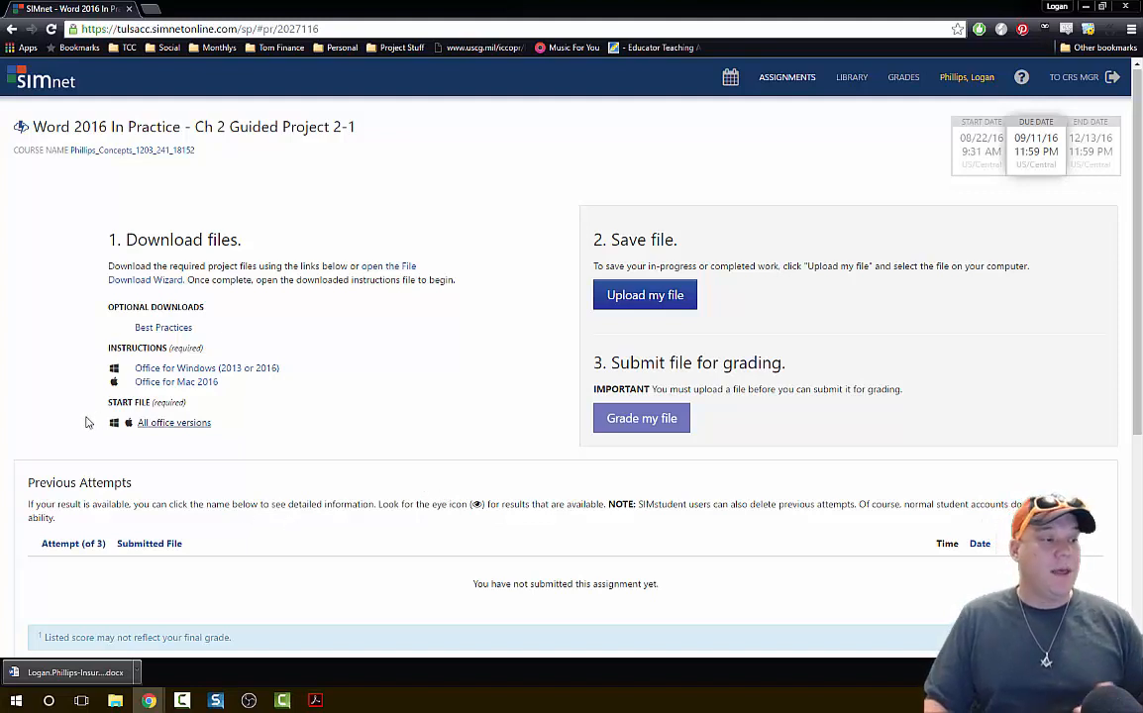
left_click(70, 673)
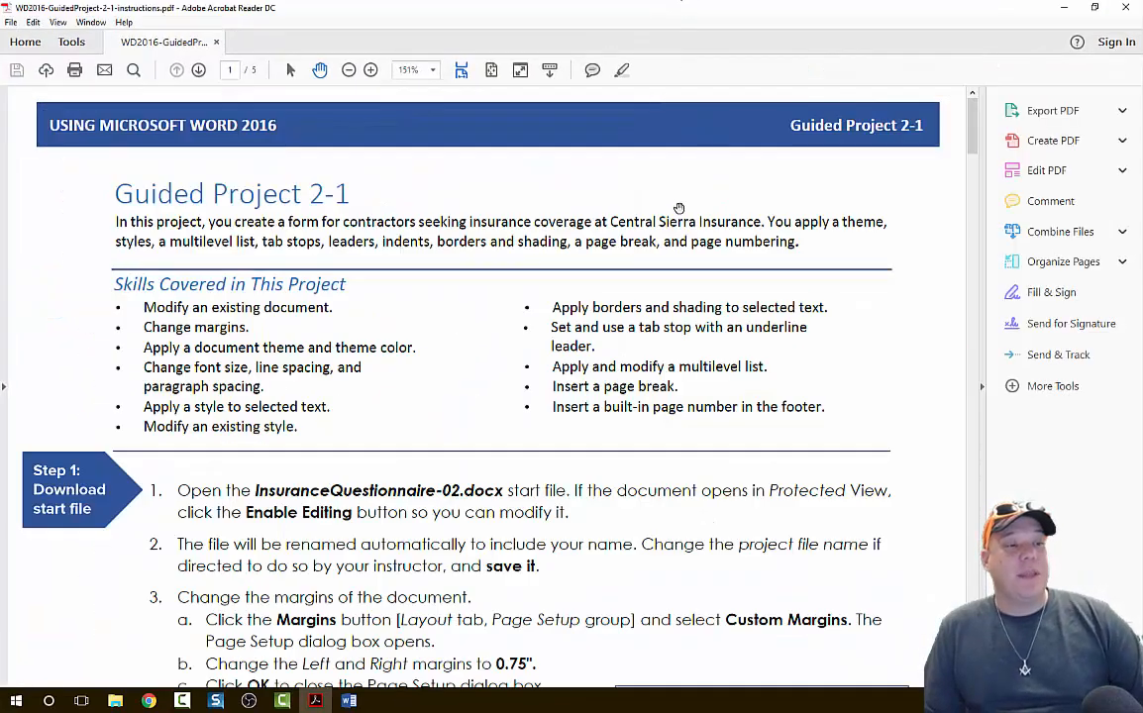
Read the opening instructions of Guided Project 2-1 and move the instructions window out of the way.
scroll(591, 225, "down", 3)
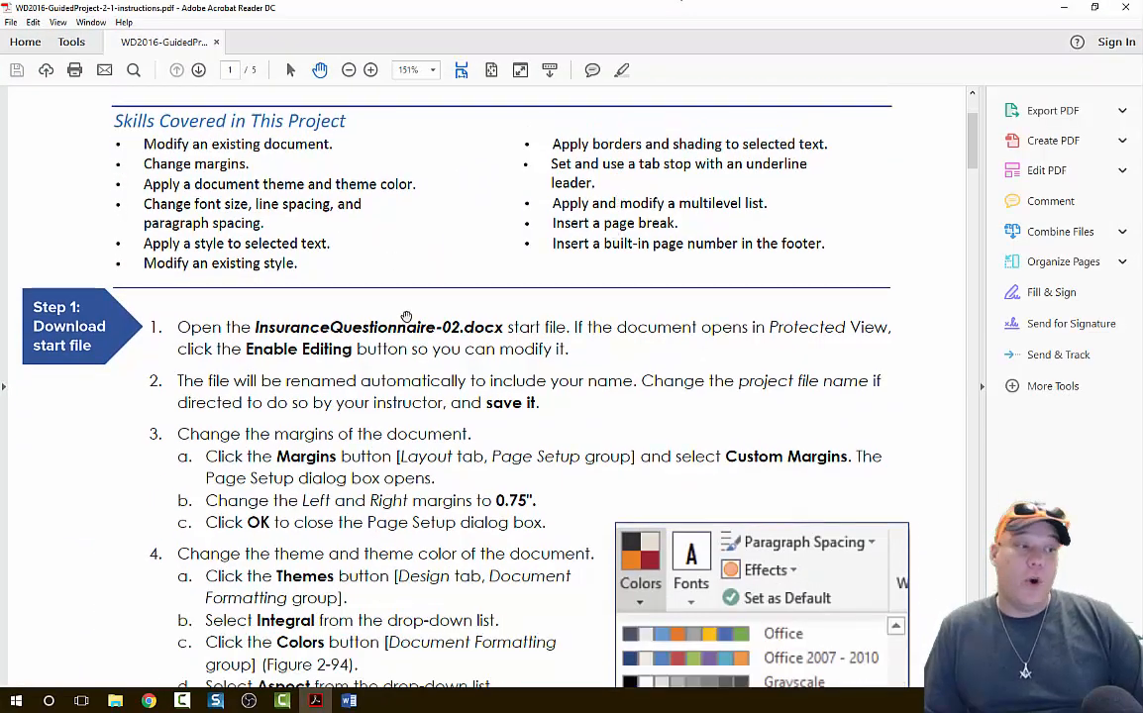
scroll(419, 333, "down", 1)
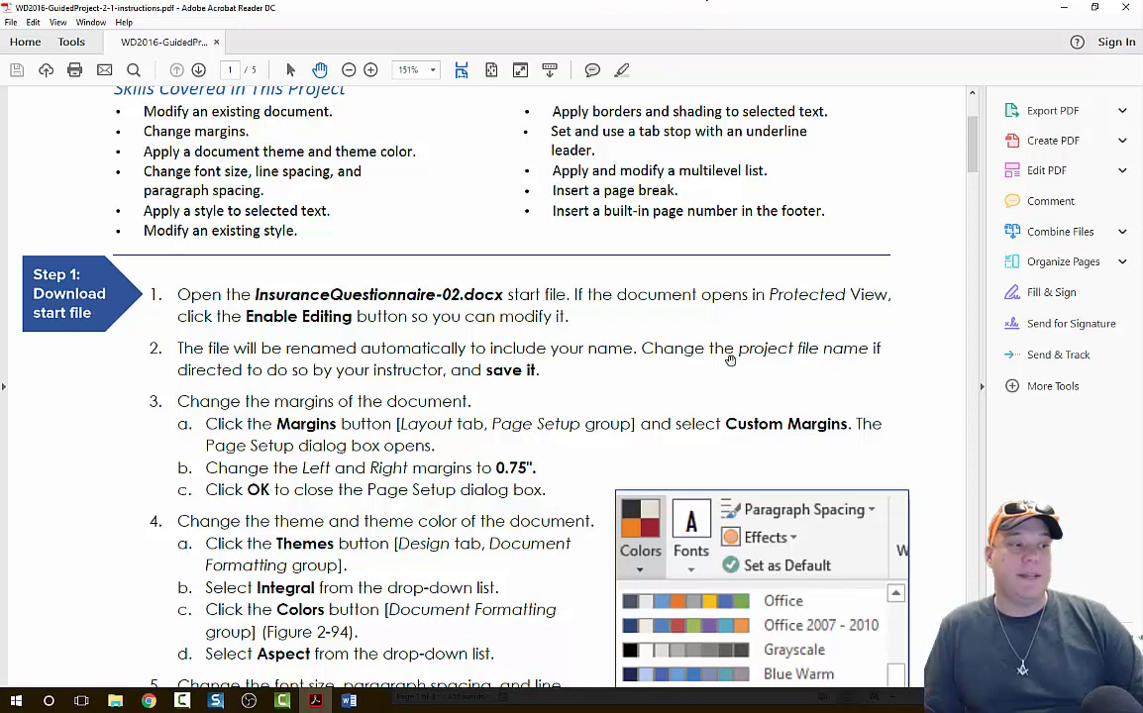
left_click_drag(737, 12, 871, 0)
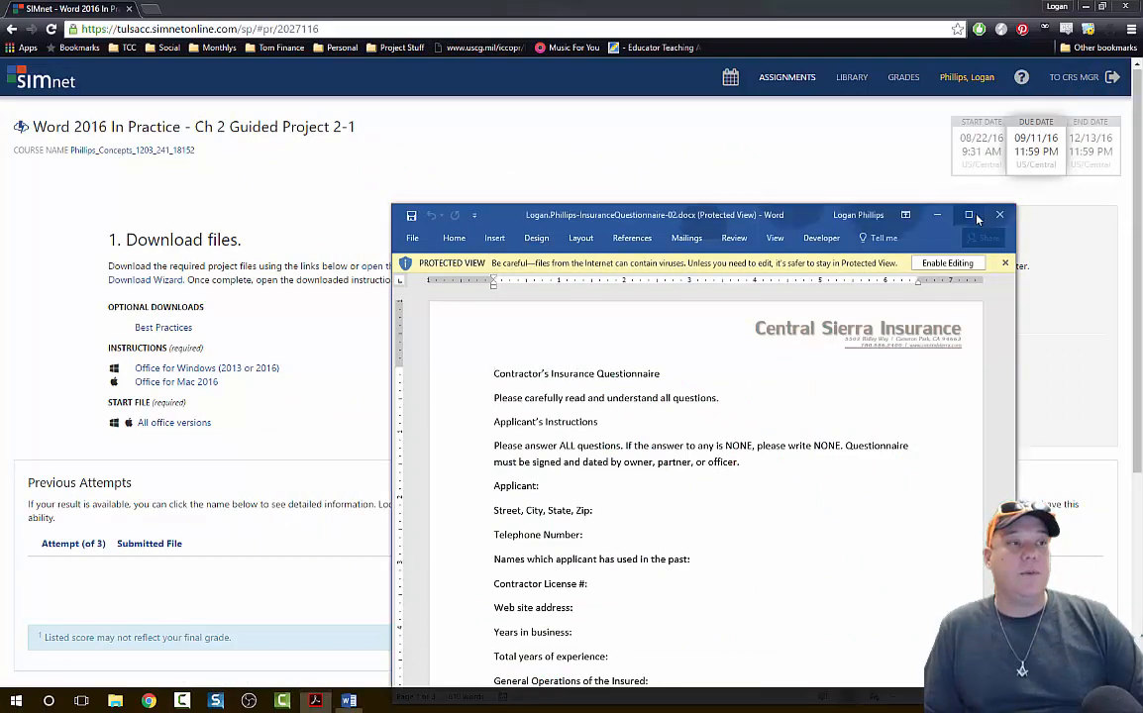
Maximize the InsuranceQuestionnaire-02 document window and enable editing of the protected file.
left_click(967, 215)
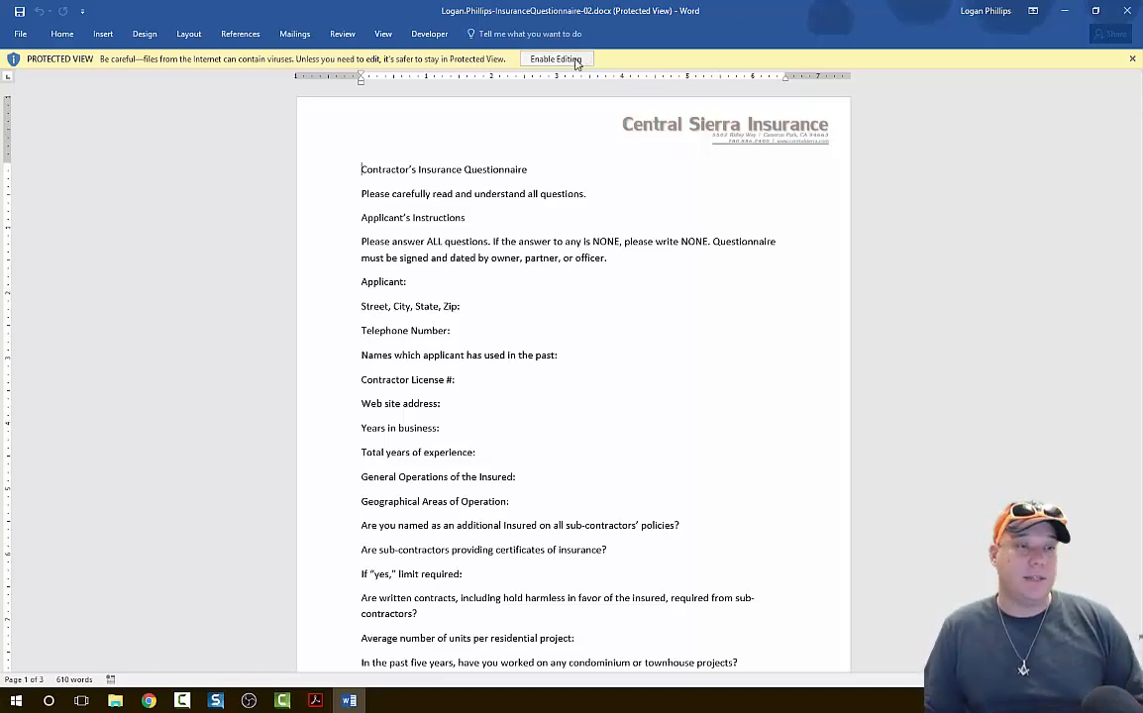
left_click(465, 281)
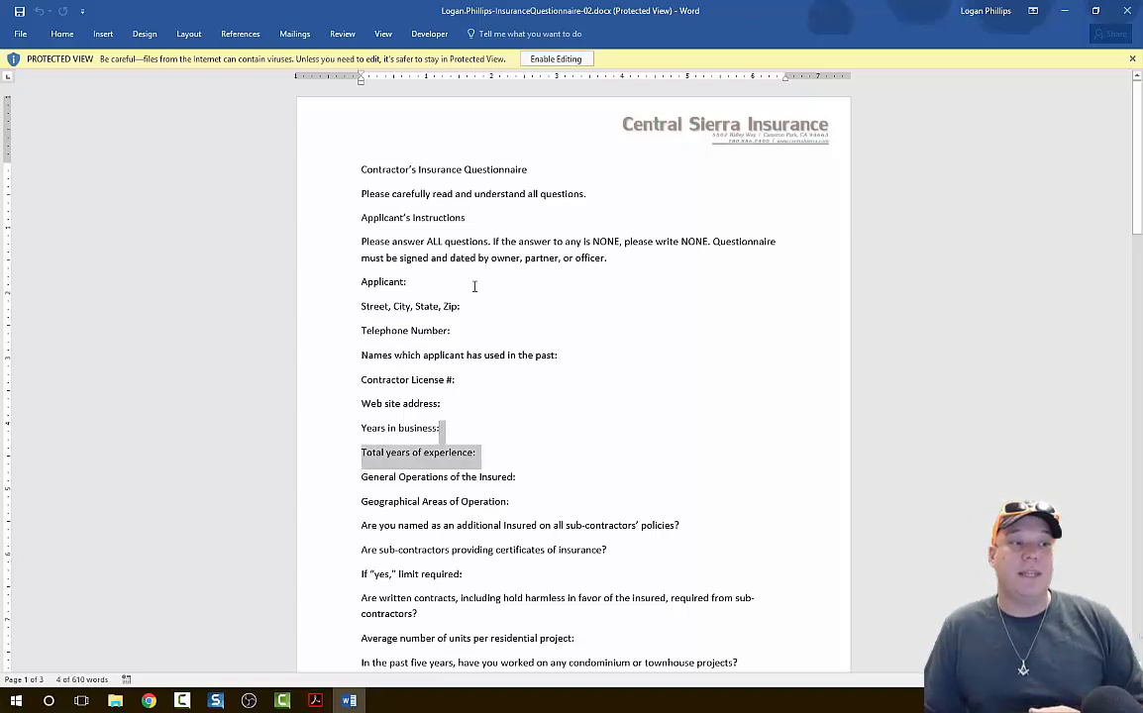
left_click(567, 59)
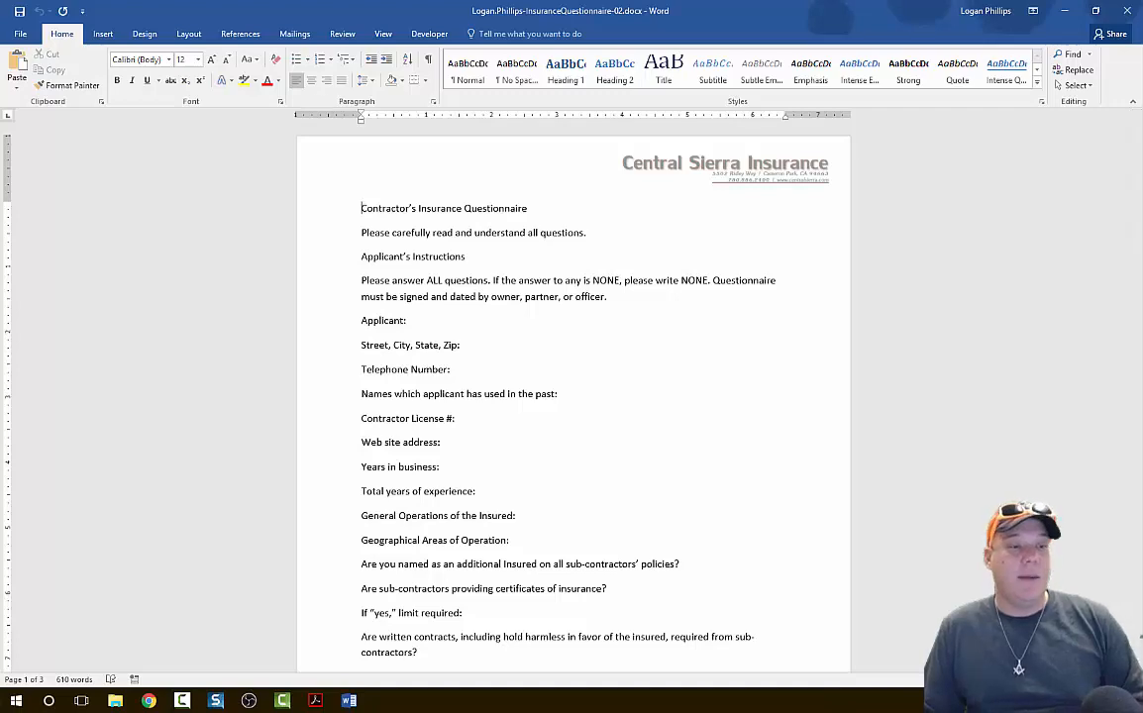
scroll(573, 396, "up", 6)
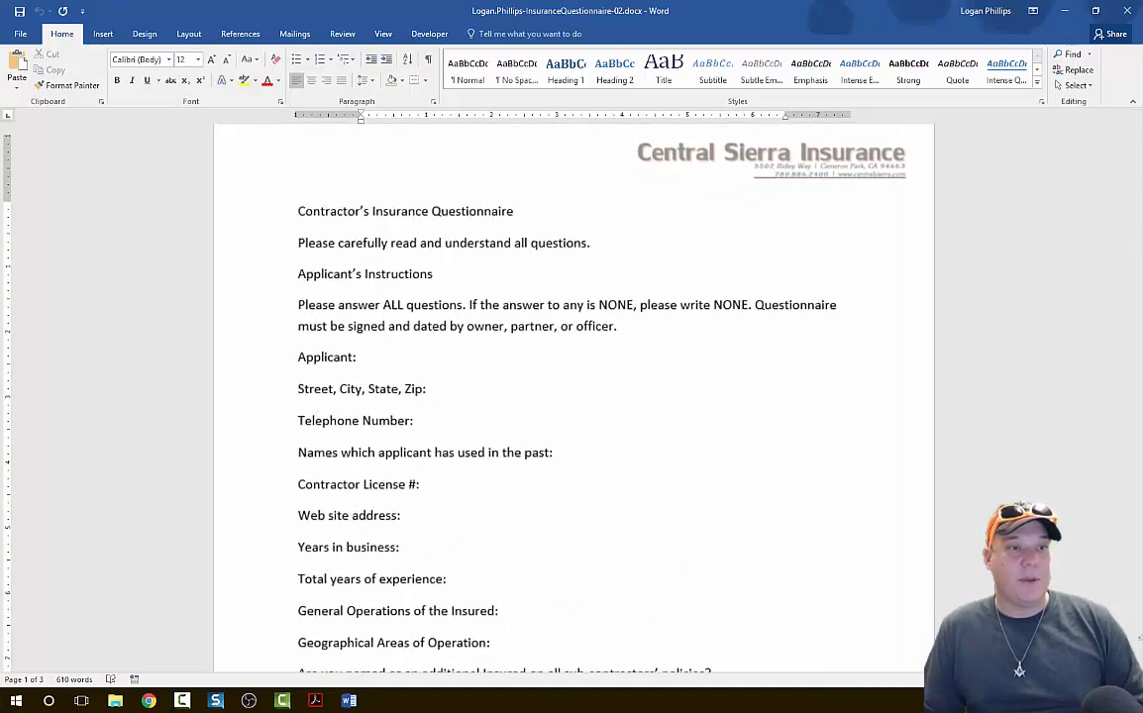
left_click(1101, 679)
scroll(926, 594, "up", 2)
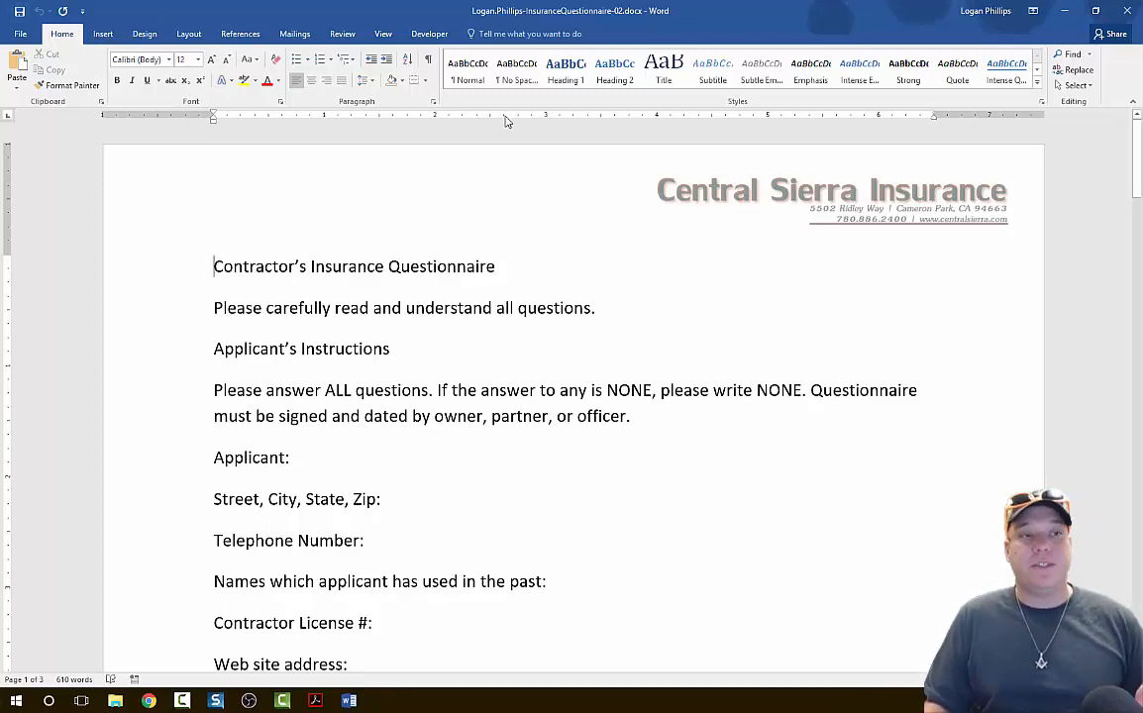
Save the InsuranceQuestionnaire-02 document to the Desktop folder under its existing name as a Word Document (*.docx).
left_click(24, 38)
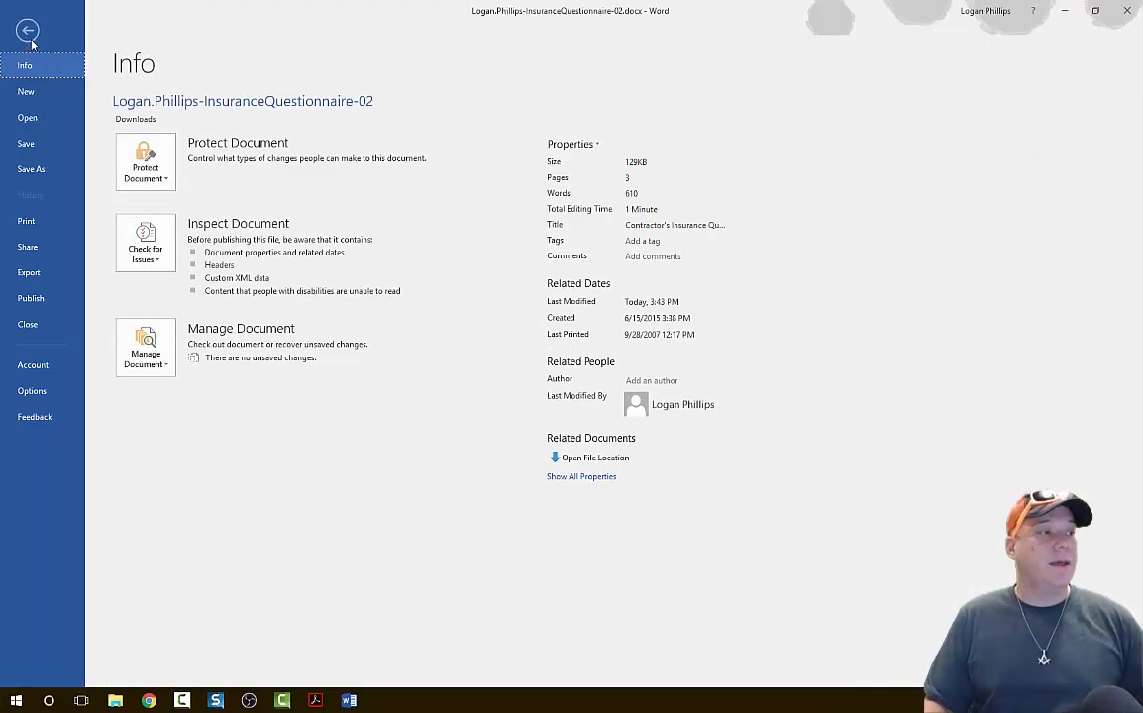
left_click(28, 170)
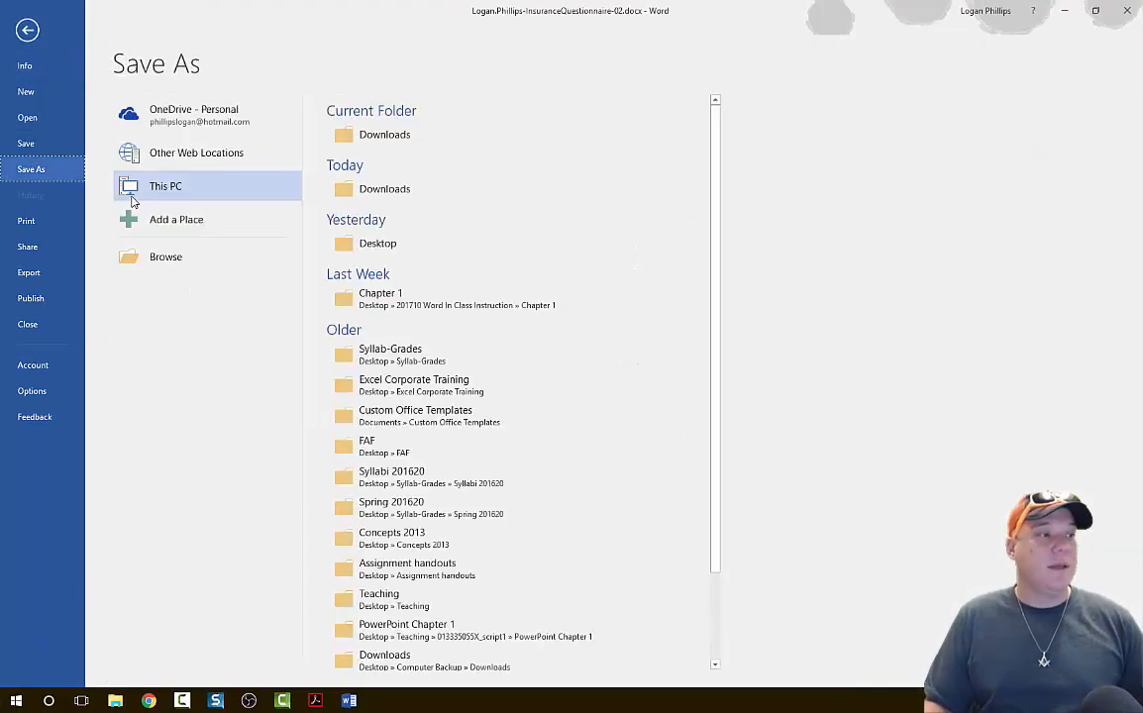
left_click(206, 193)
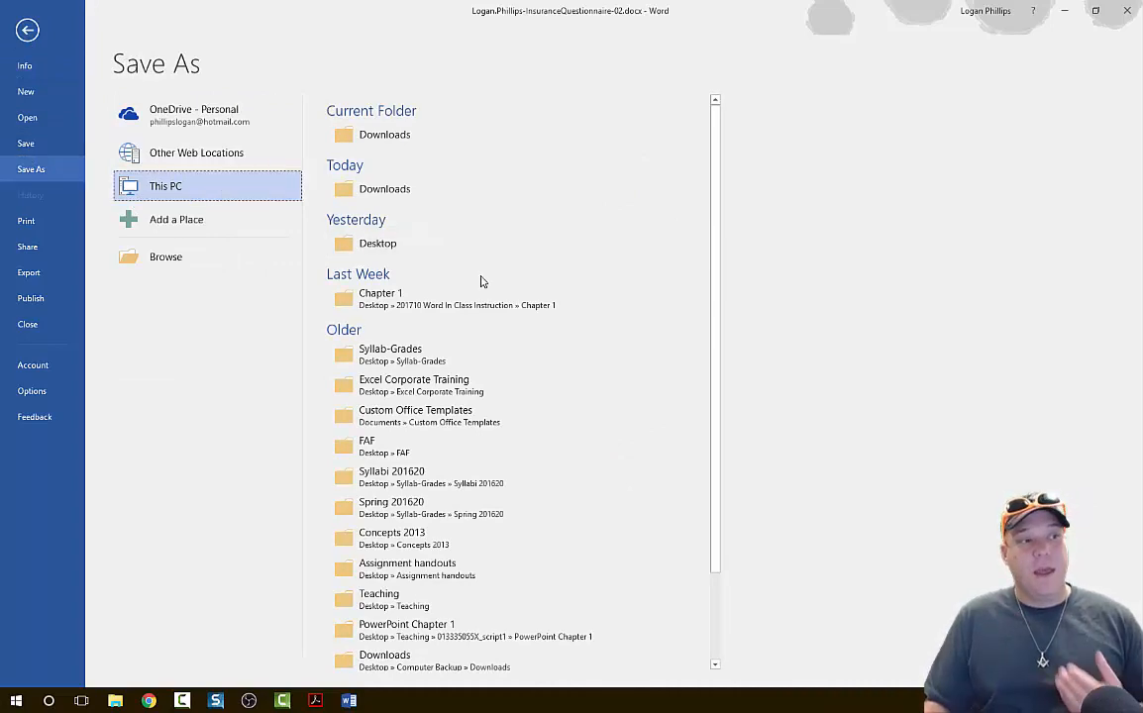
left_click(423, 243)
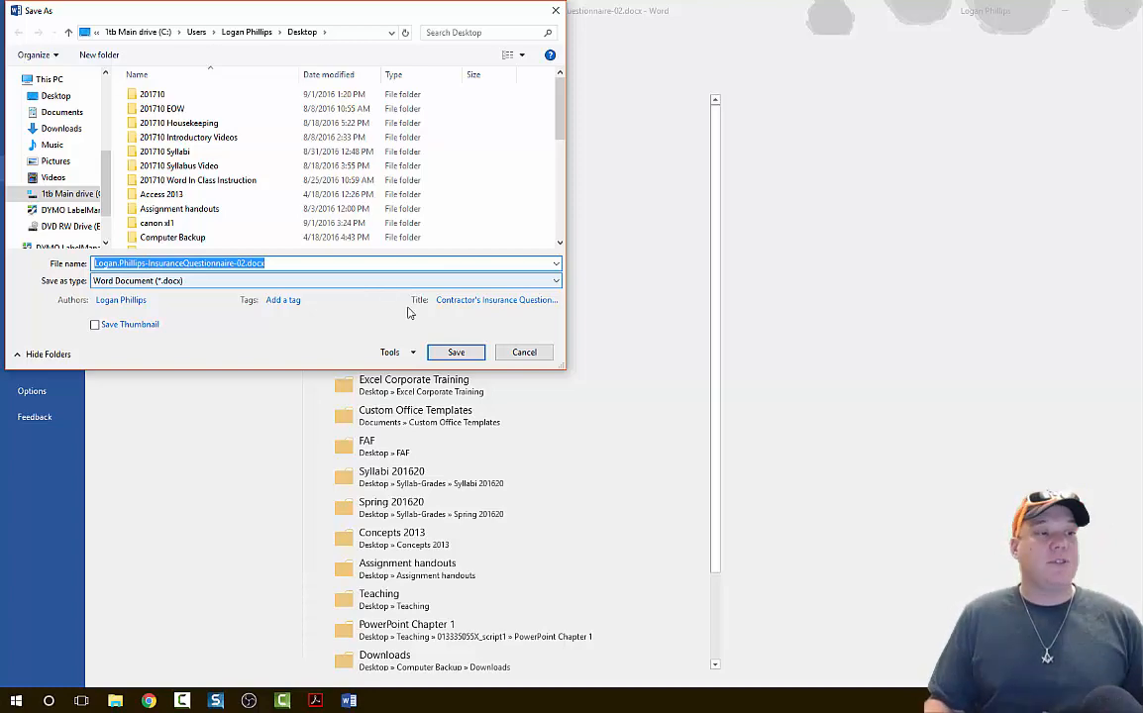
left_click(467, 353)
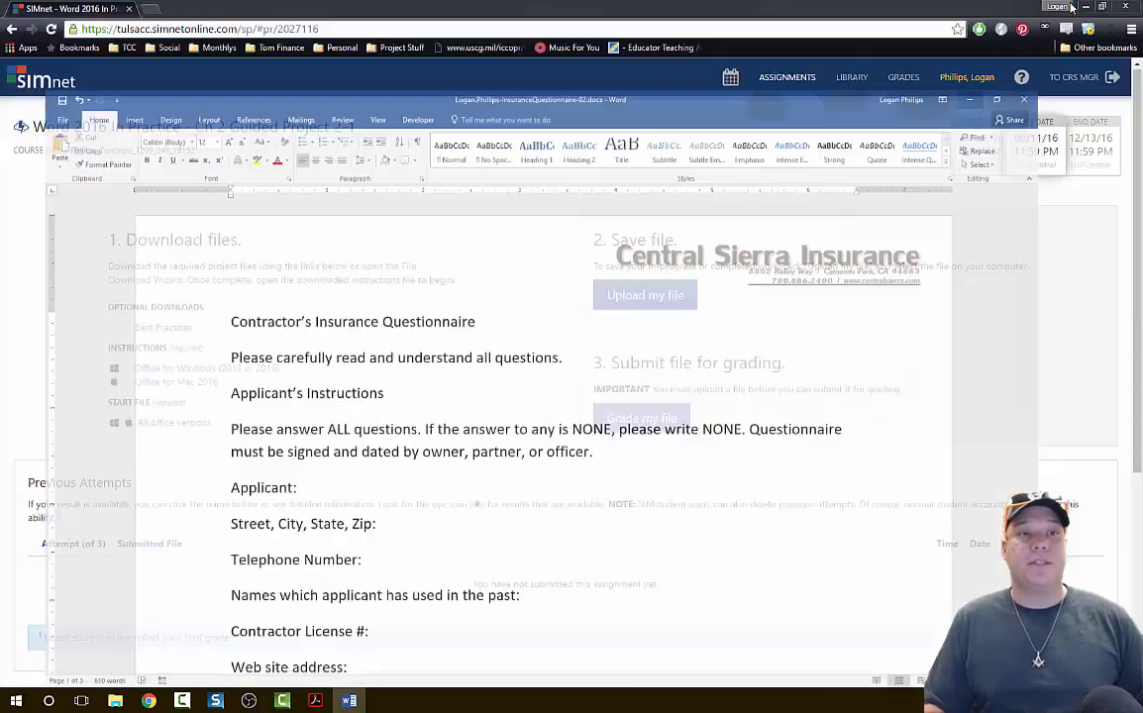
Show the desktop and move the saved questionnaire file's icon to the empty area above the shortcut groups.
key("super")
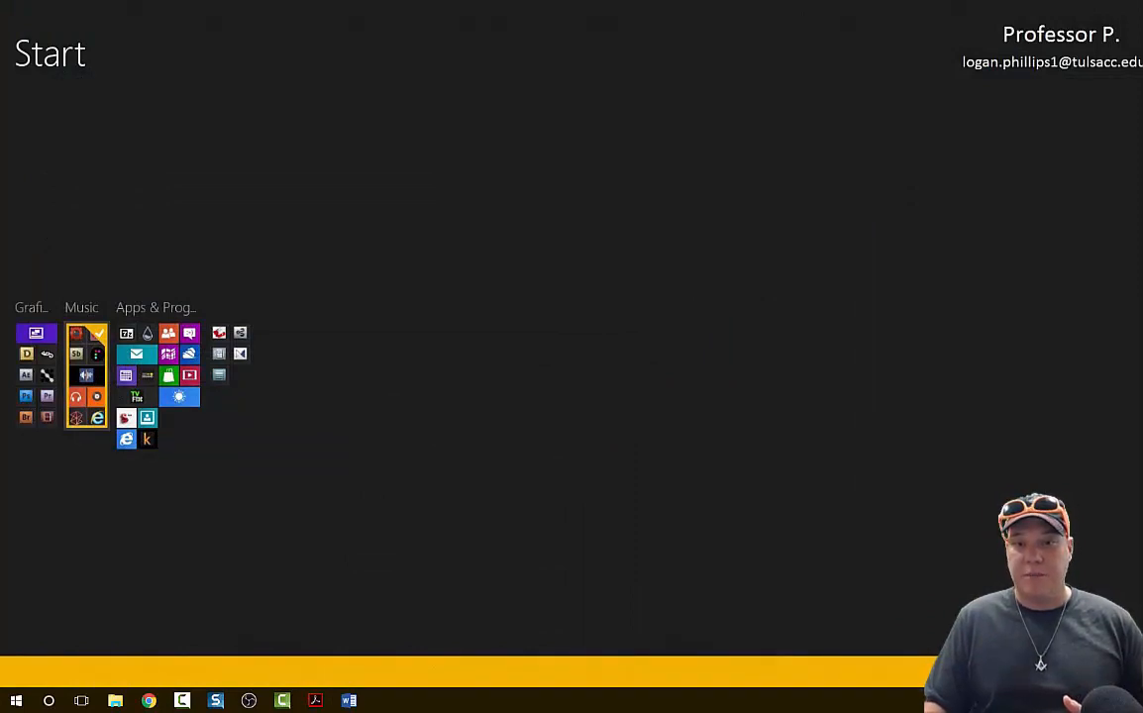
left_click_drag(1039, 418, 341, 101)
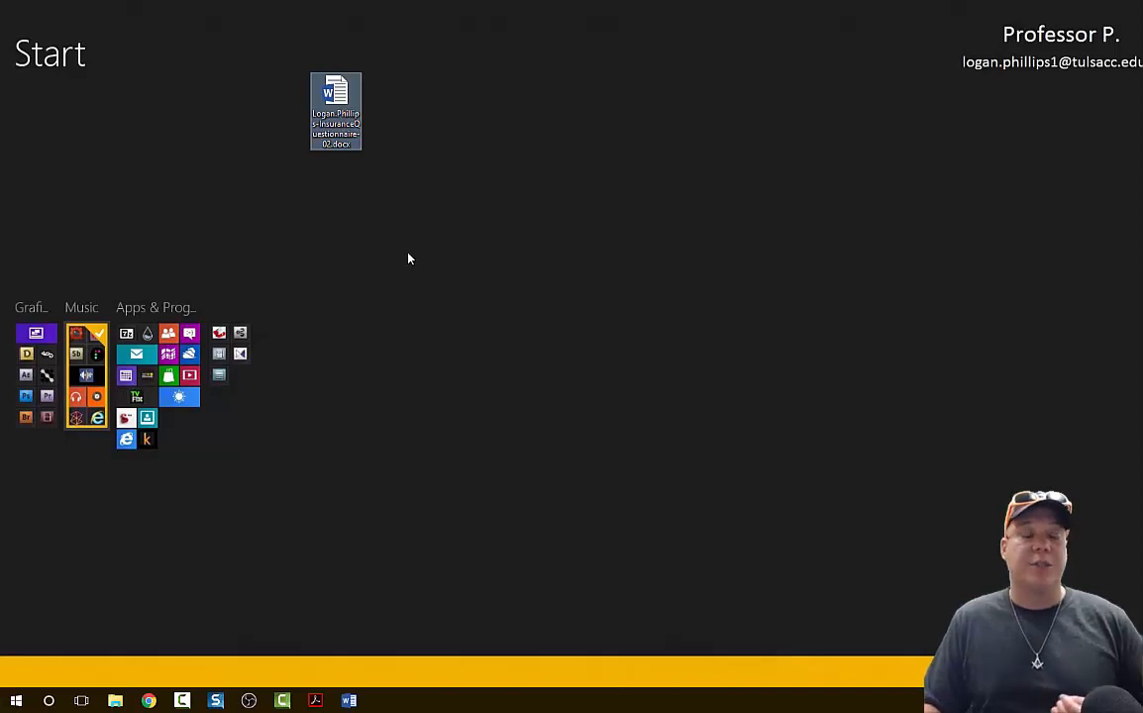
mouse_move(337, 112)
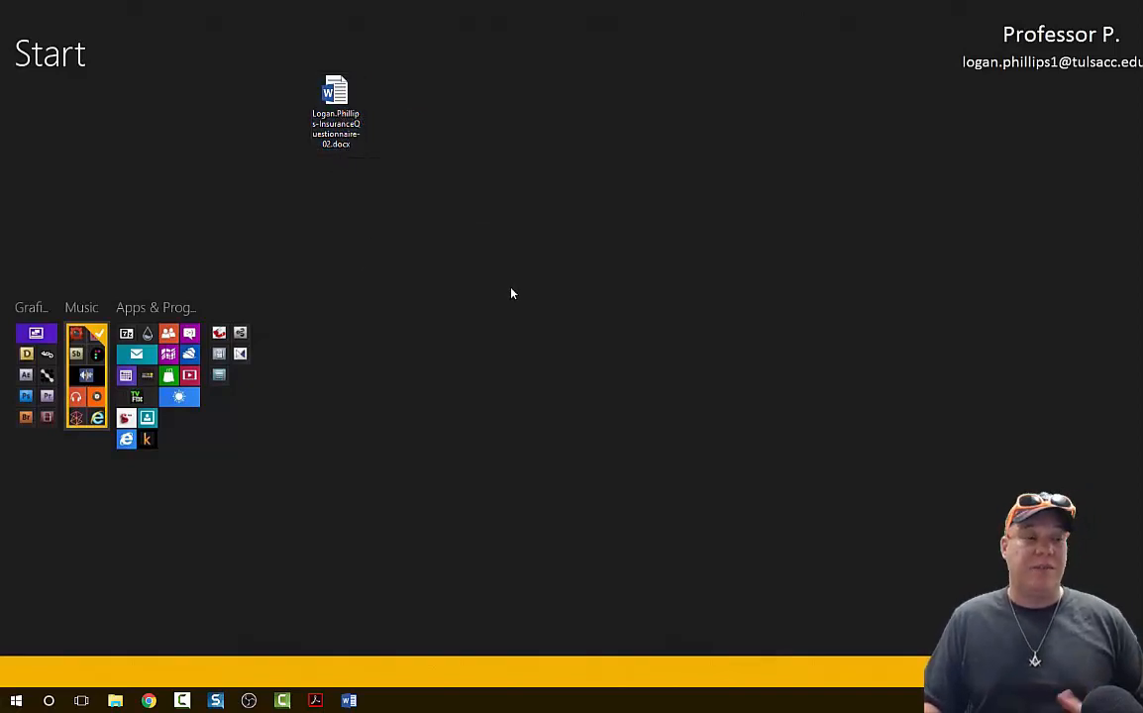
Switch to the SIMnet project page in Chrome to view the upload and grading options, and return to the Word document.
mouse_move(150, 700)
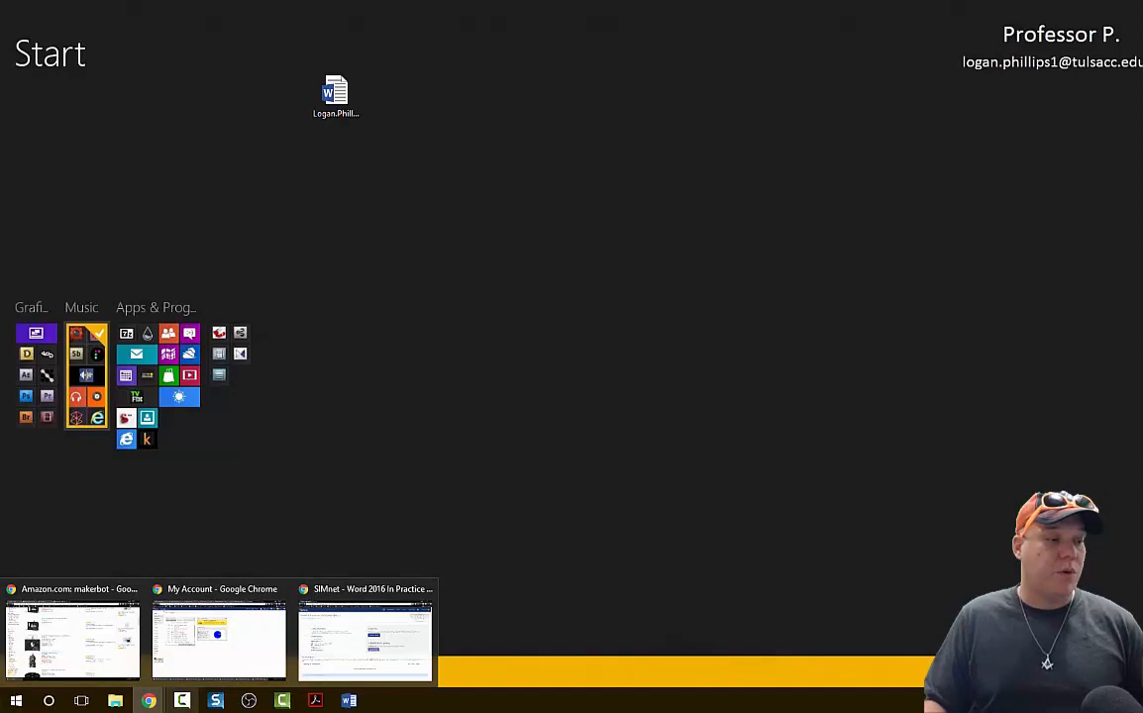
left_click(342, 638)
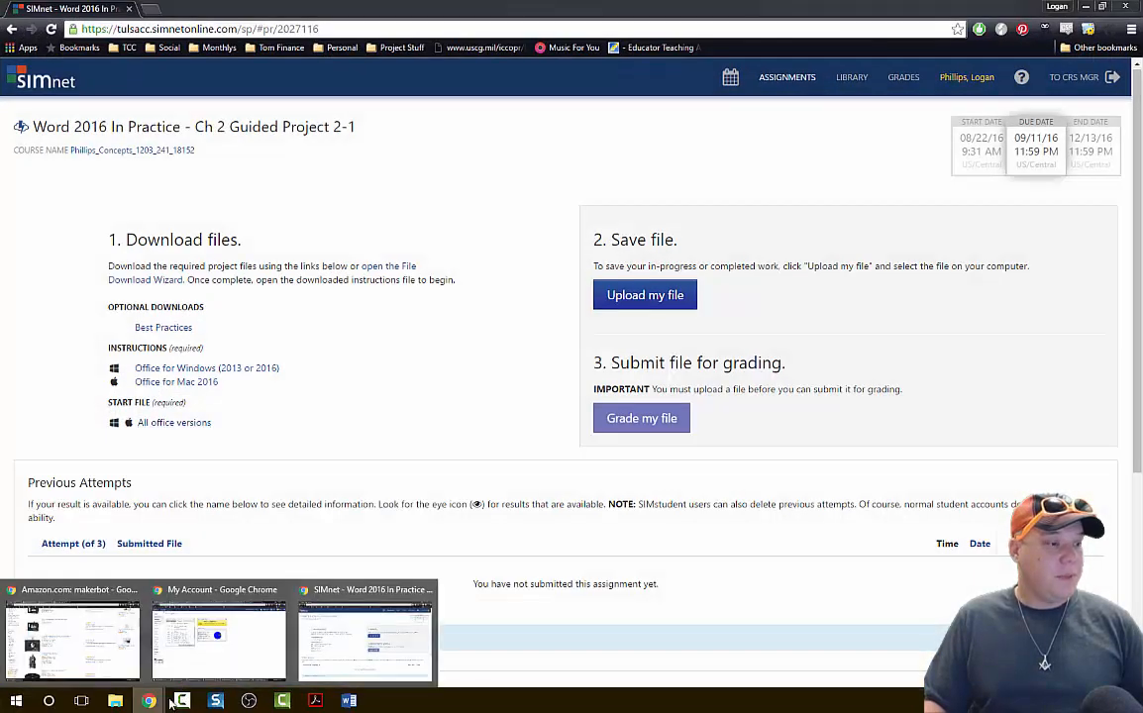
left_click(359, 699)
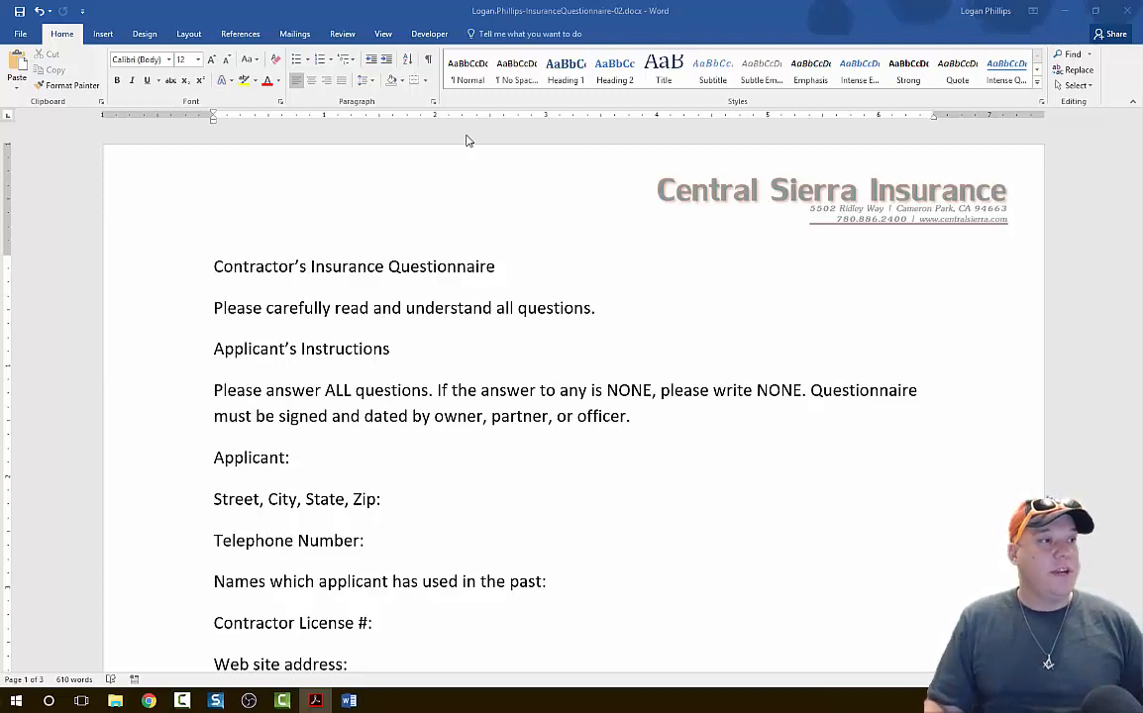
Set custom left and right margins of .75 inch for the whole document.
left_click(189, 36)
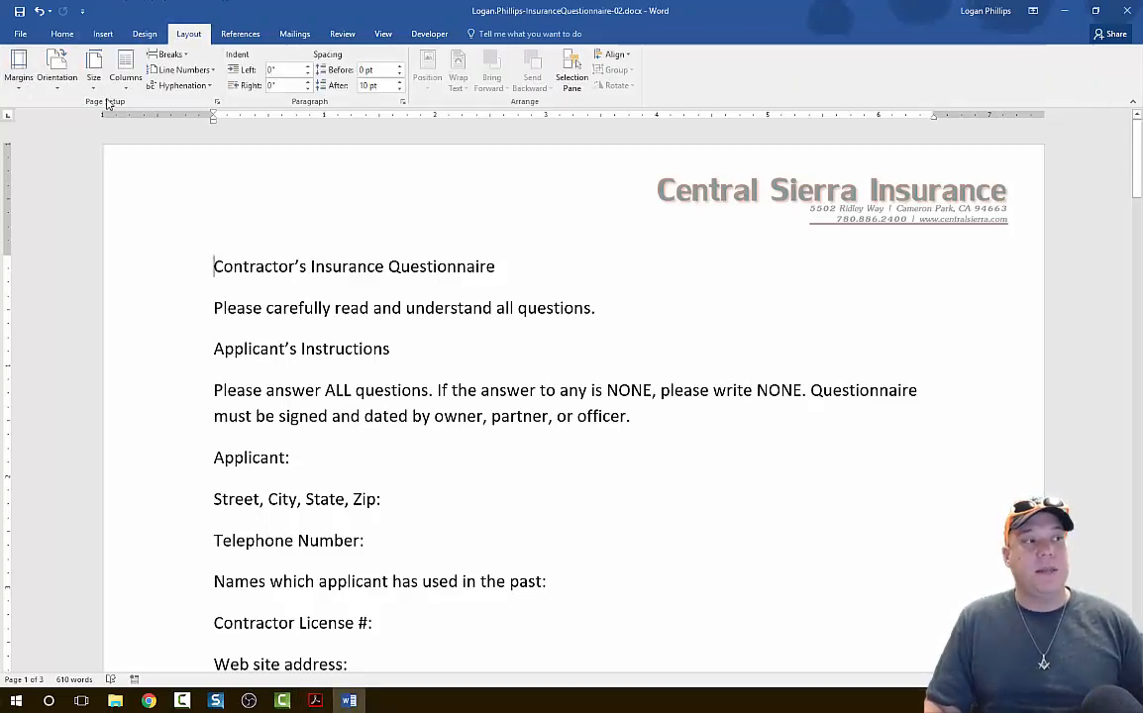
left_click(19, 79)
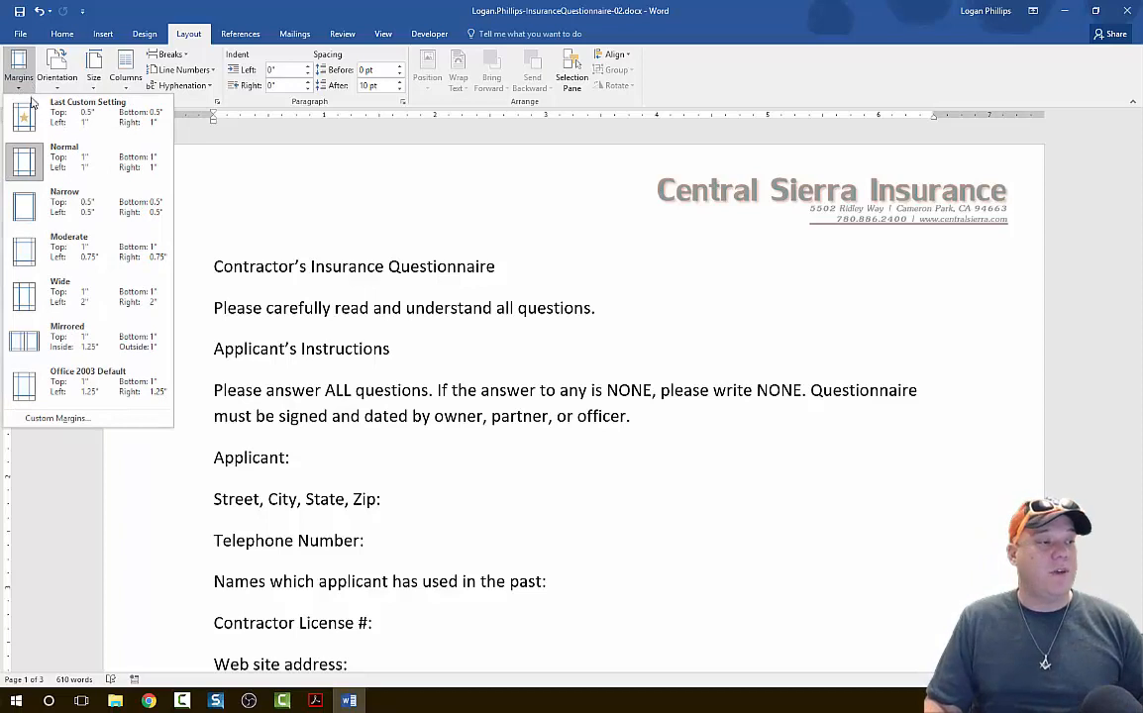
left_click(49, 420)
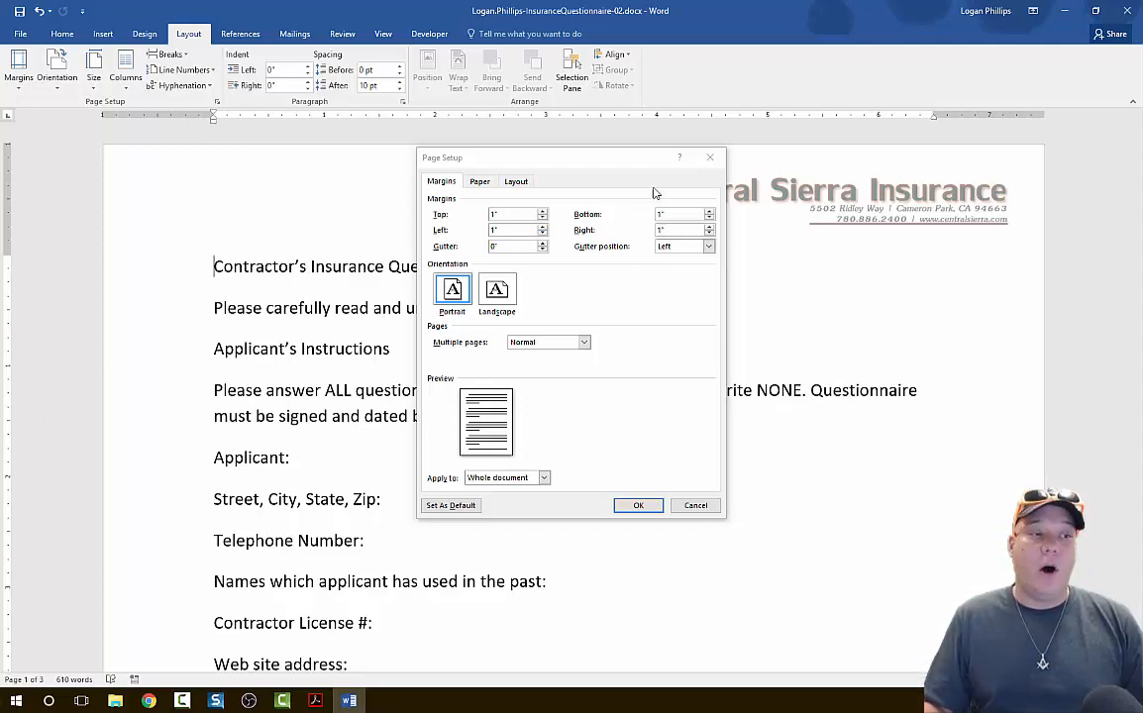
left_click(513, 230)
left_click_drag(513, 229, 432, 234)
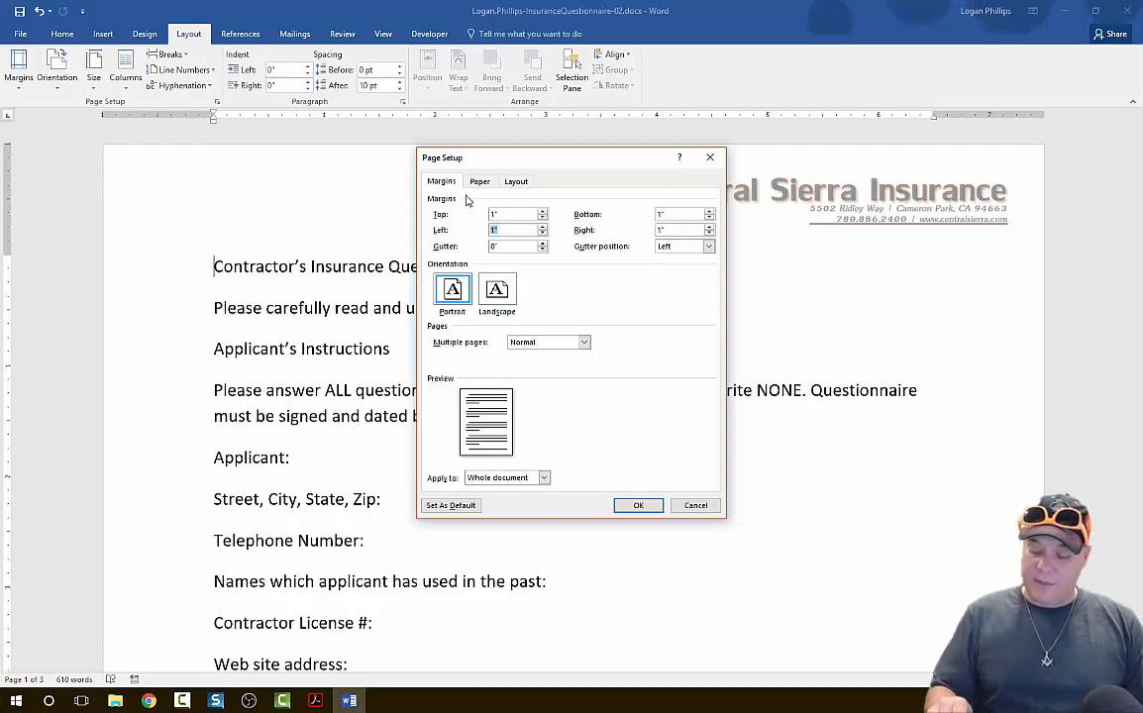
type(".75")
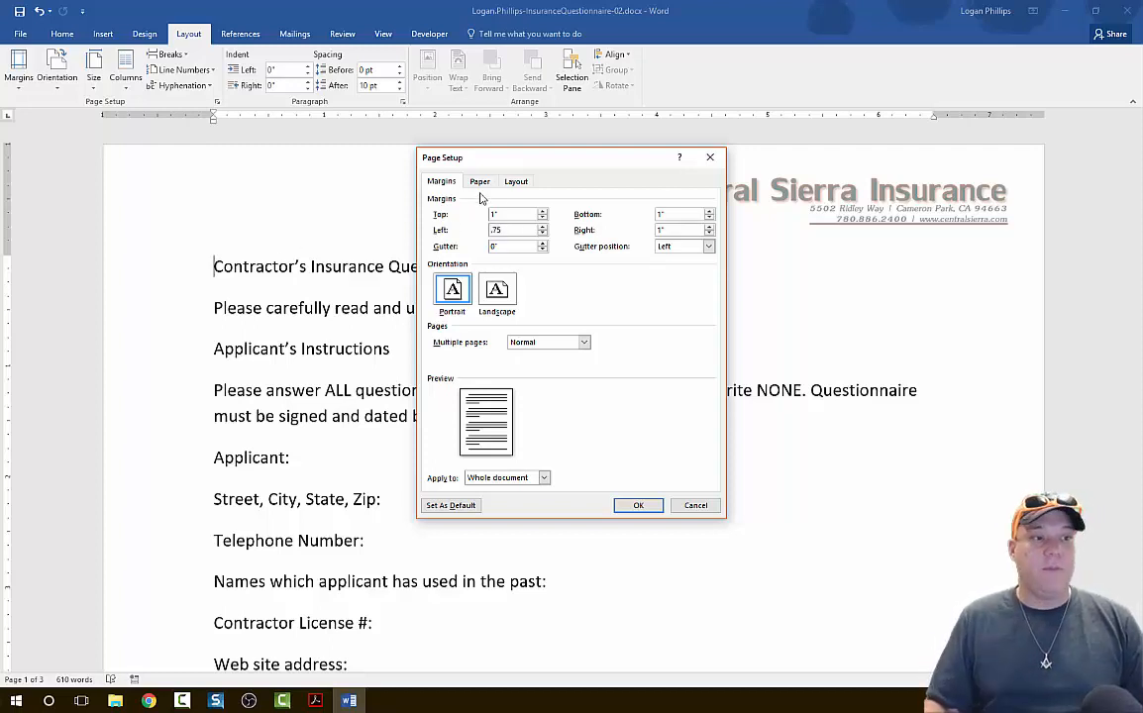
double_click(682, 231)
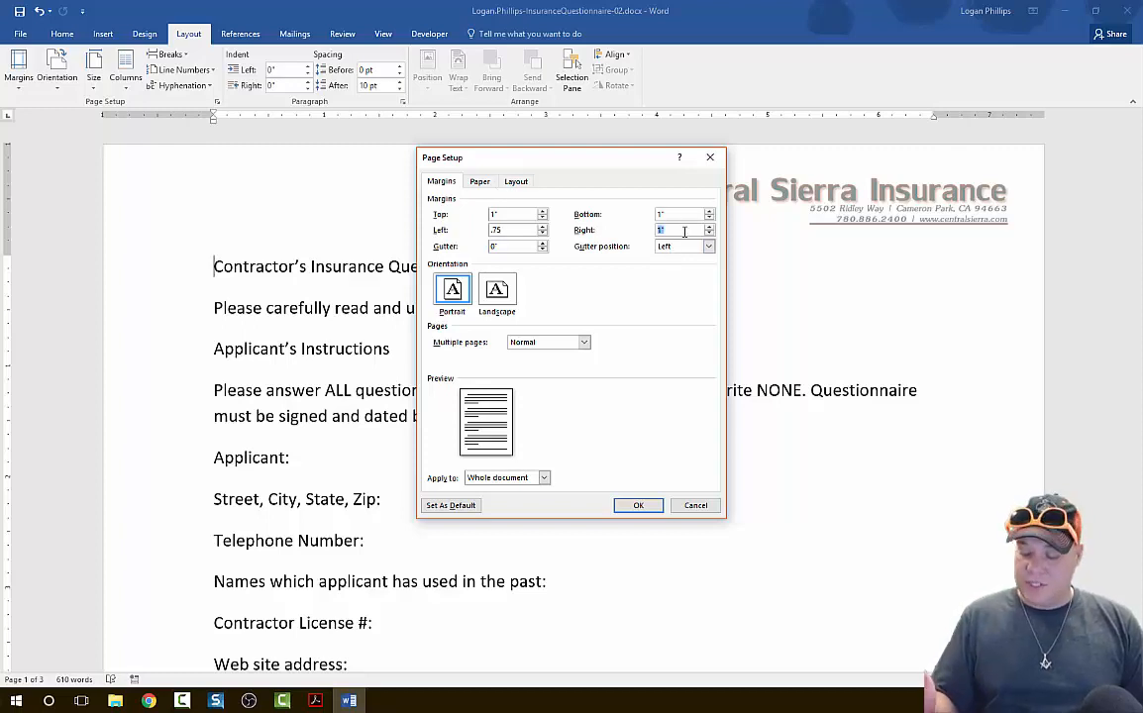
type(".75")
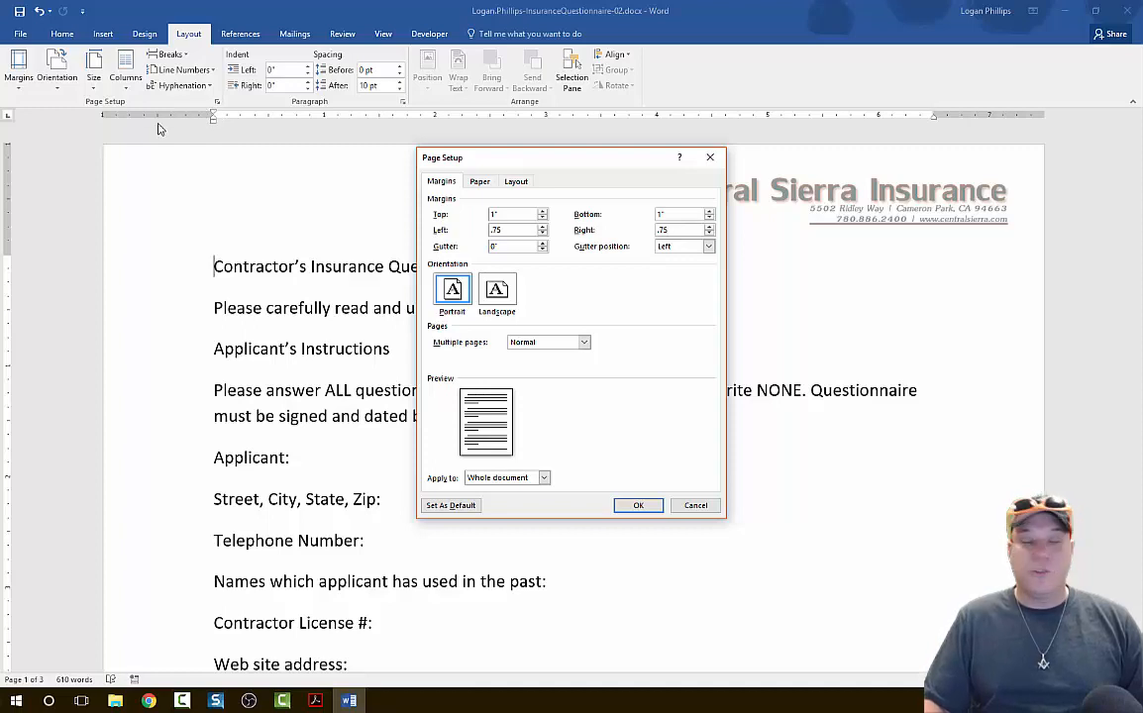
left_click(631, 509)
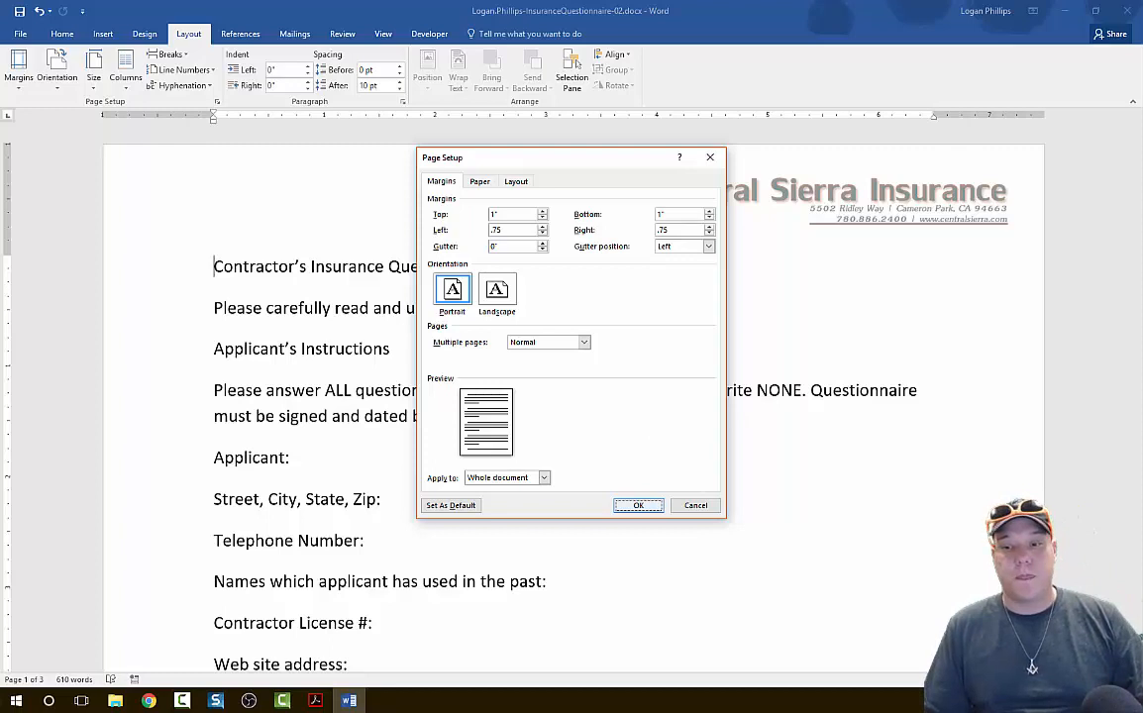
key("Return")
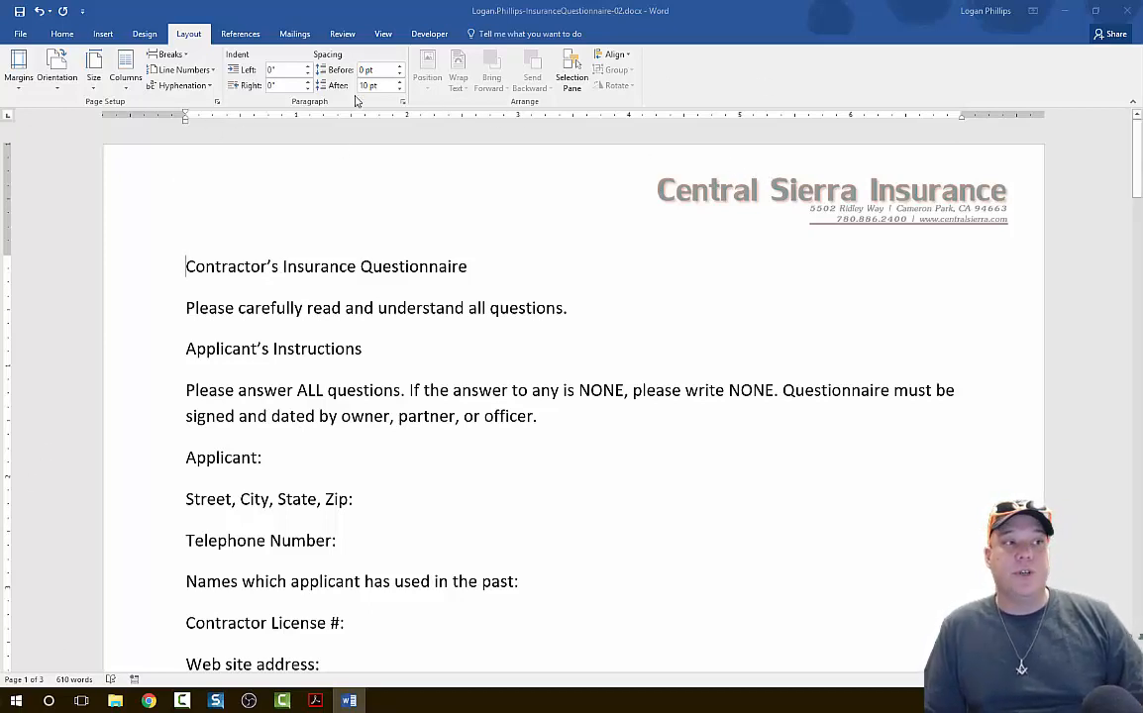
Turn the document's ruler display off and back on.
left_click(382, 33)
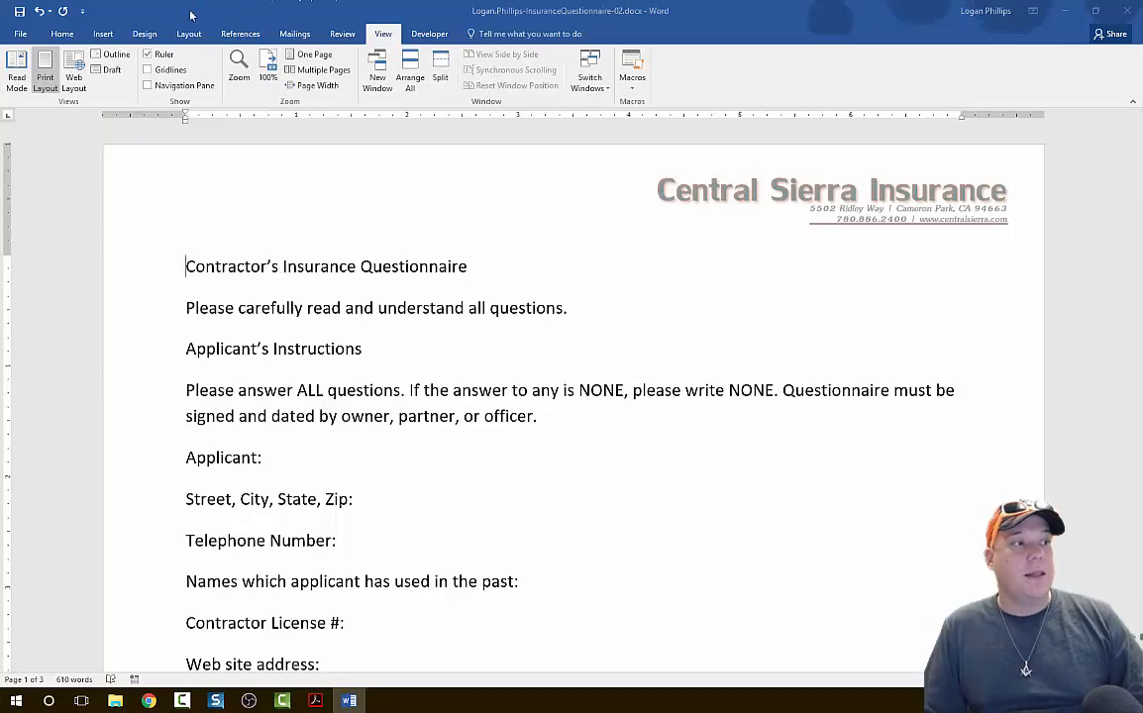
left_click(162, 58)
left_click(161, 57)
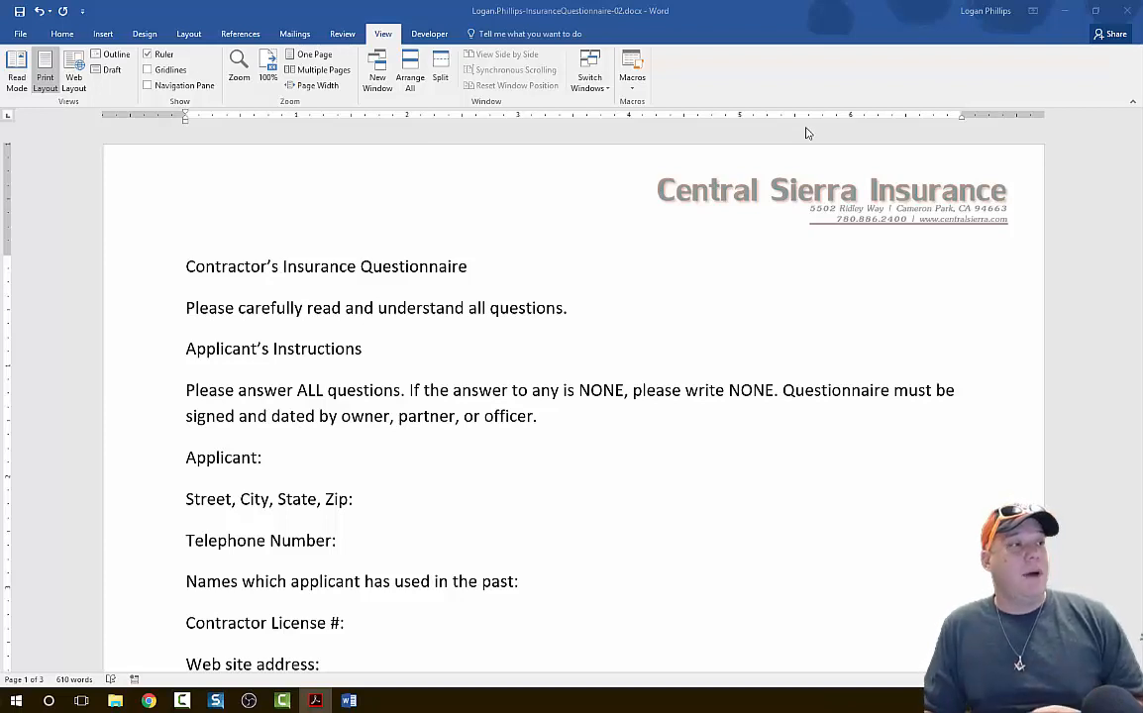
Apply the Integral theme to the questionnaire document.
left_click(146, 34)
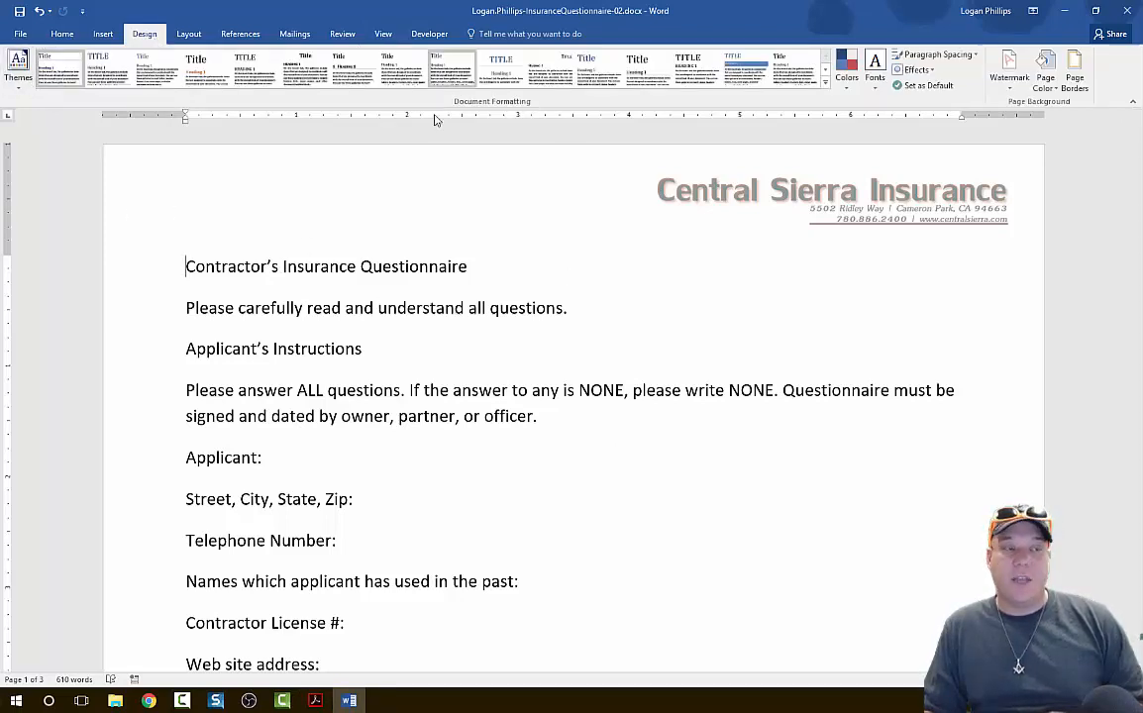
left_click(20, 88)
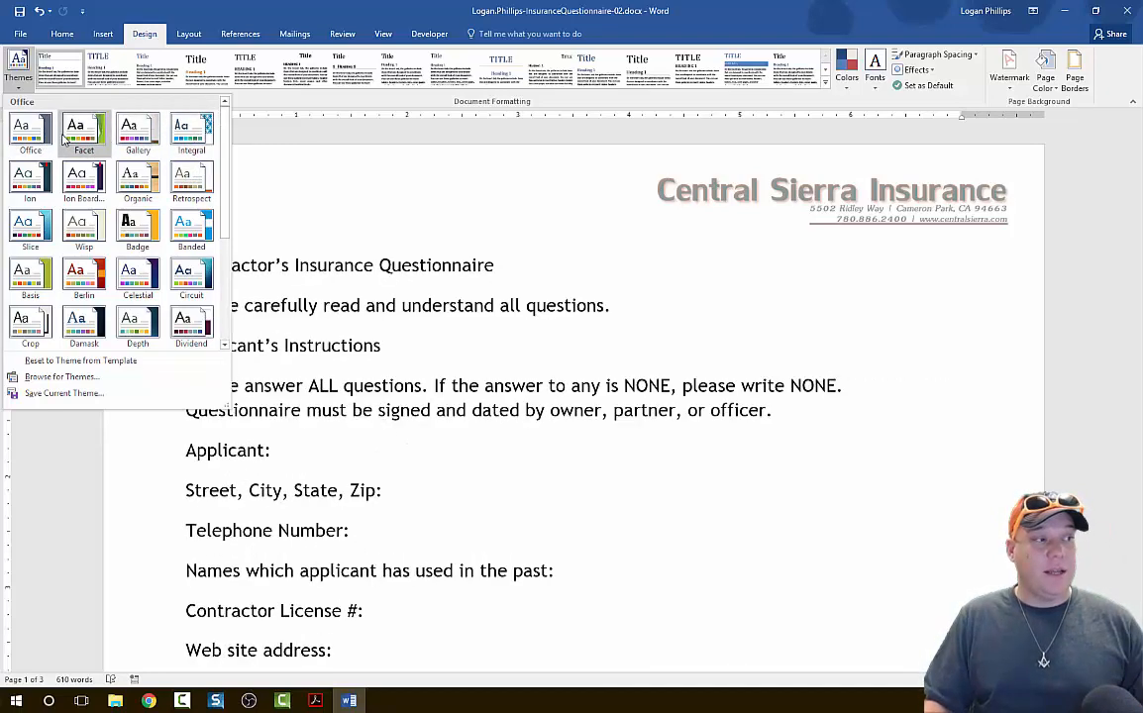
left_click(200, 146)
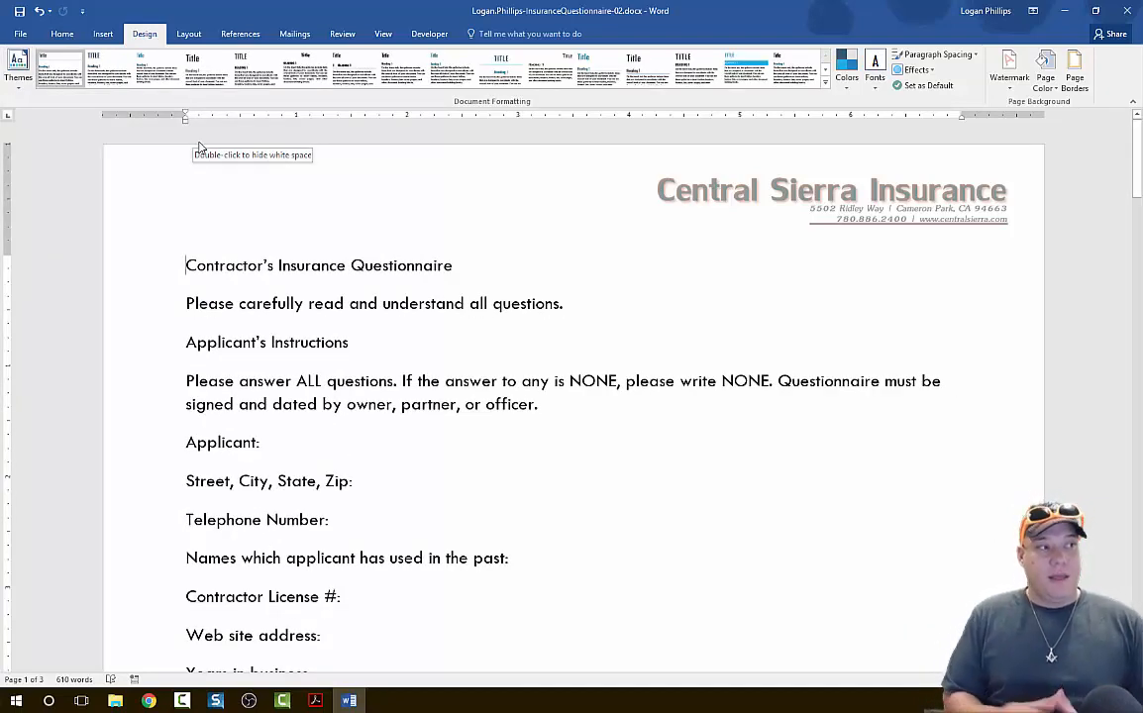
left_click(64, 34)
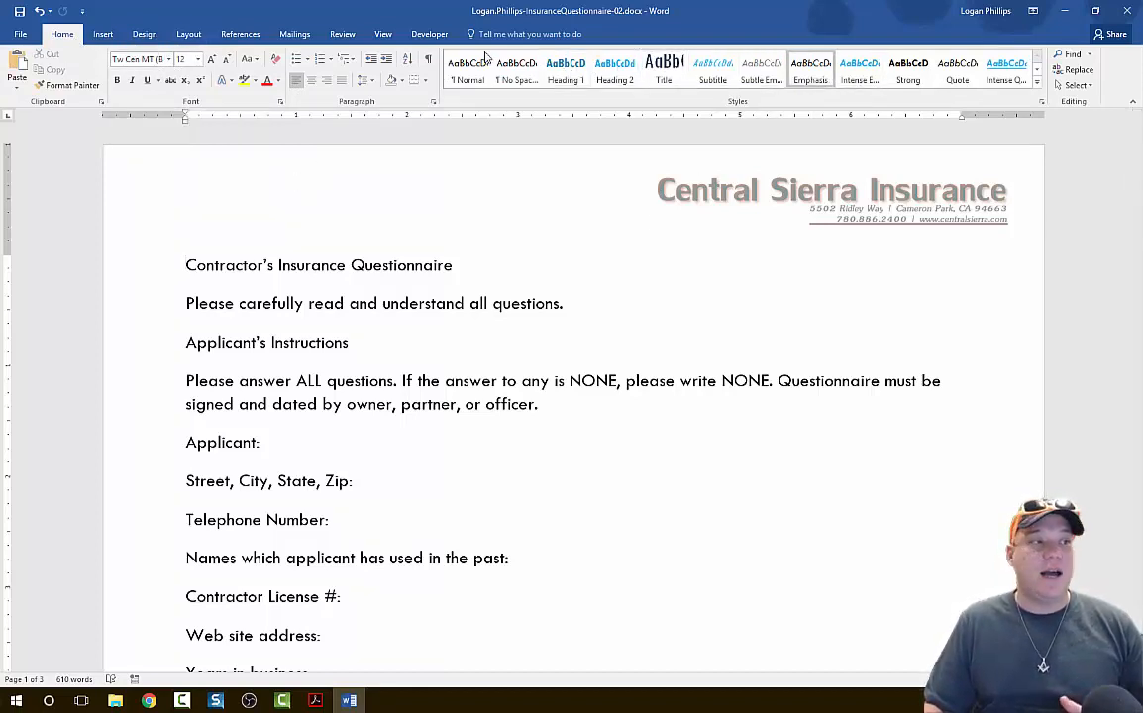
left_click(145, 34)
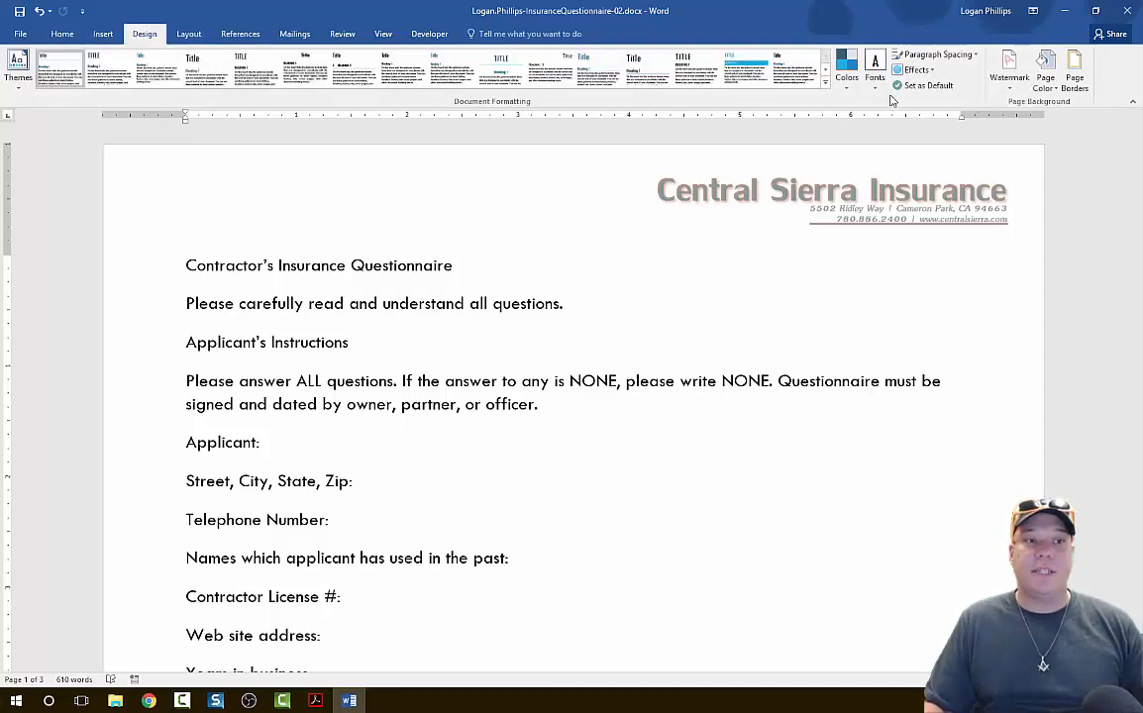
left_click(851, 87)
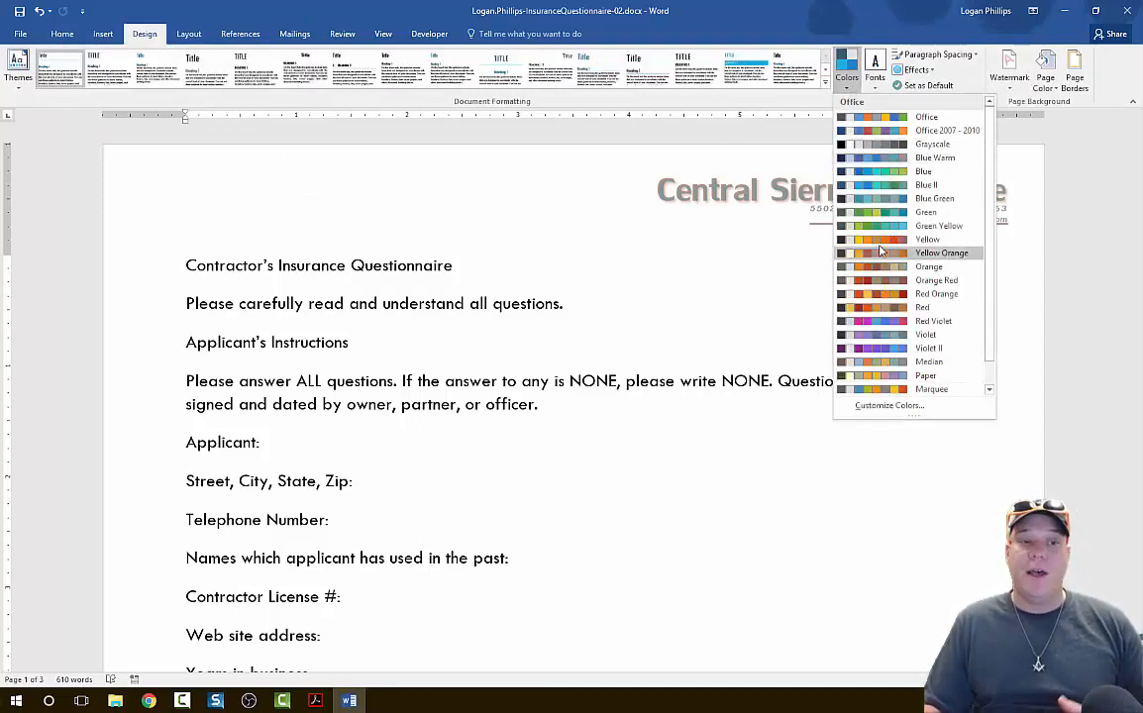
left_click(616, 453)
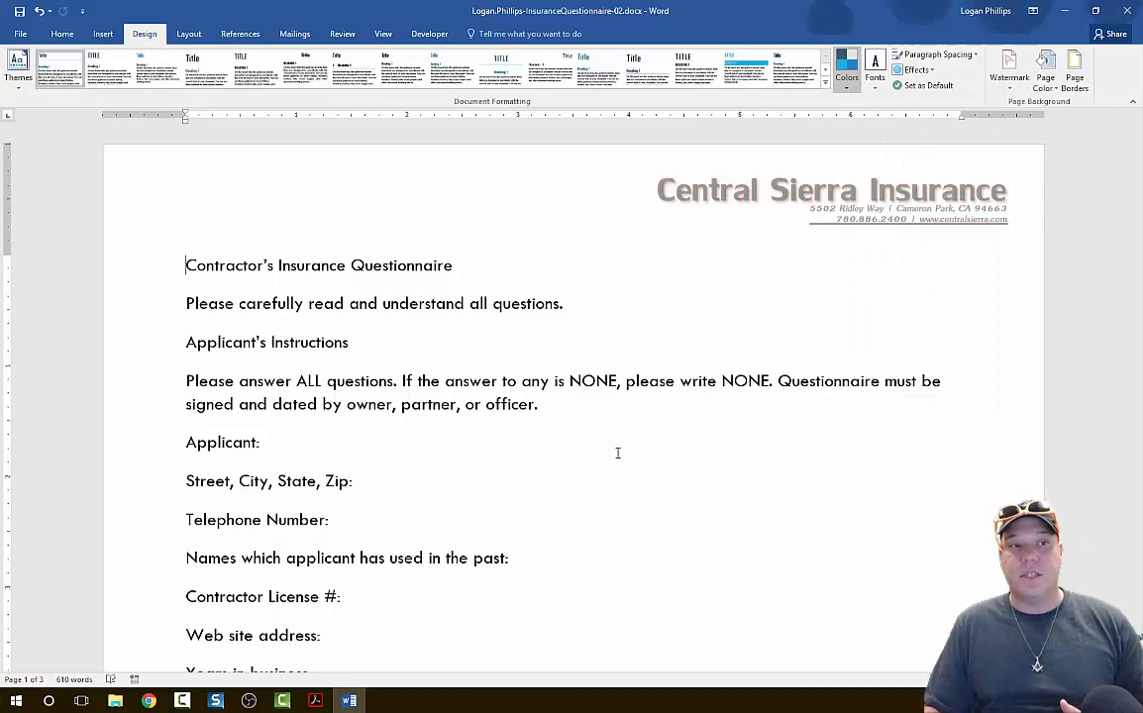
left_click(877, 90)
left_click(686, 528)
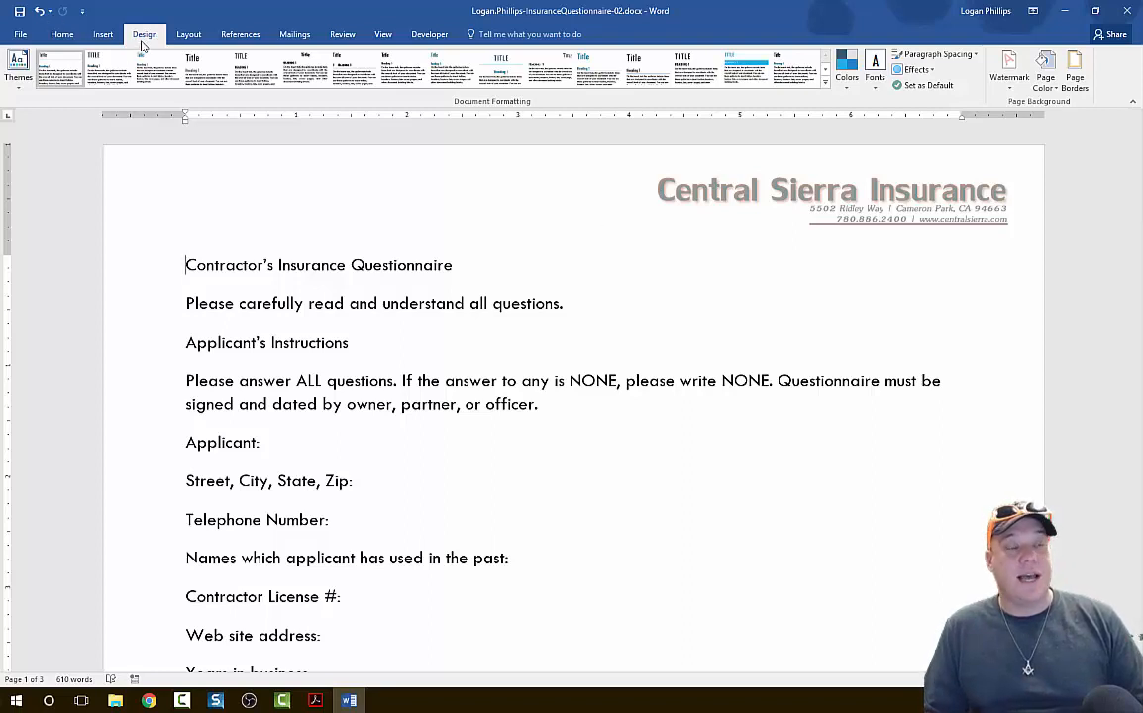
Change the document's theme colors to the Aspect color set.
left_click(847, 84)
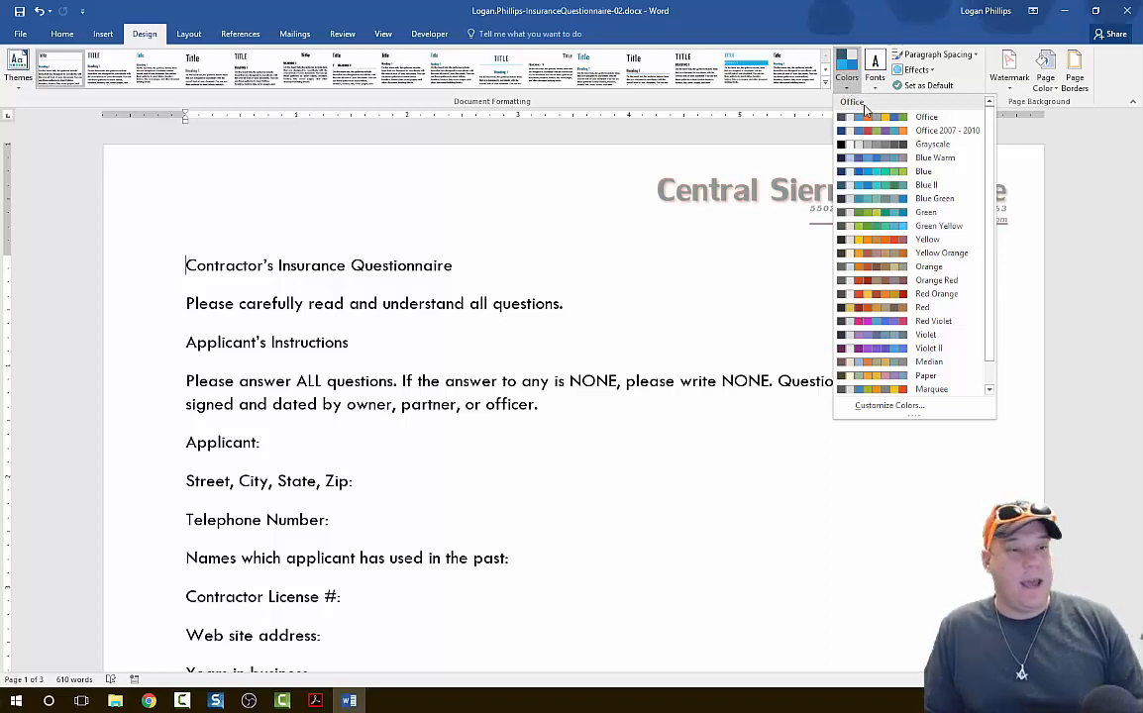
scroll(926, 213, "down", 1)
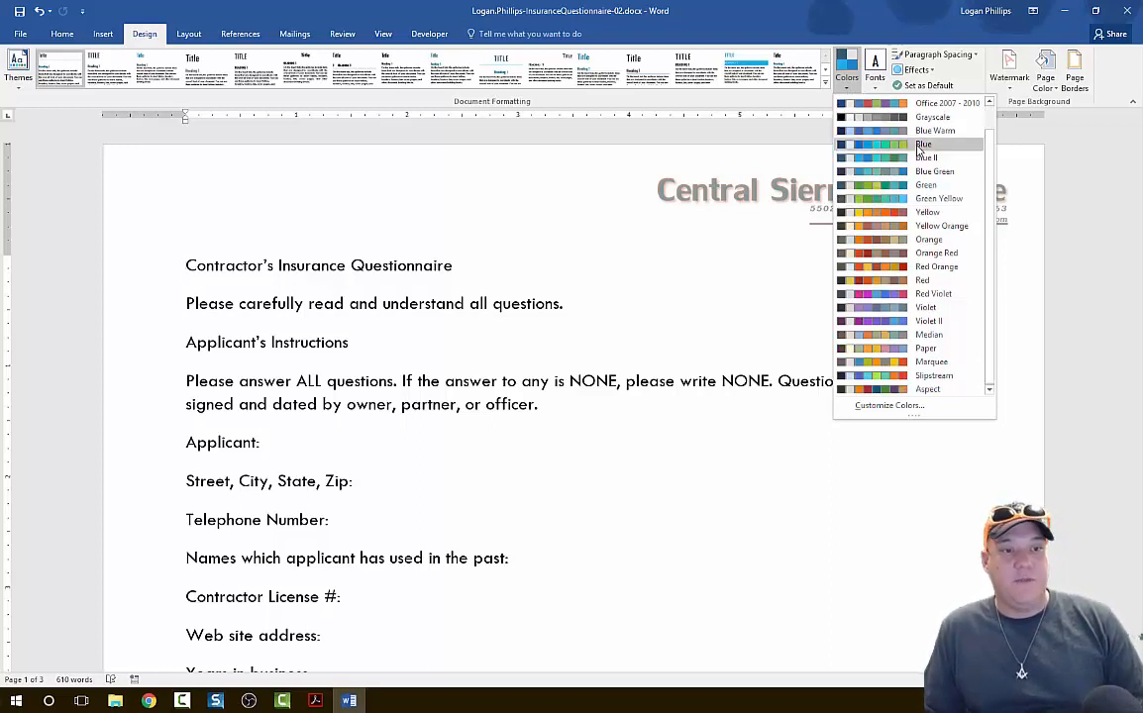
left_click(868, 390)
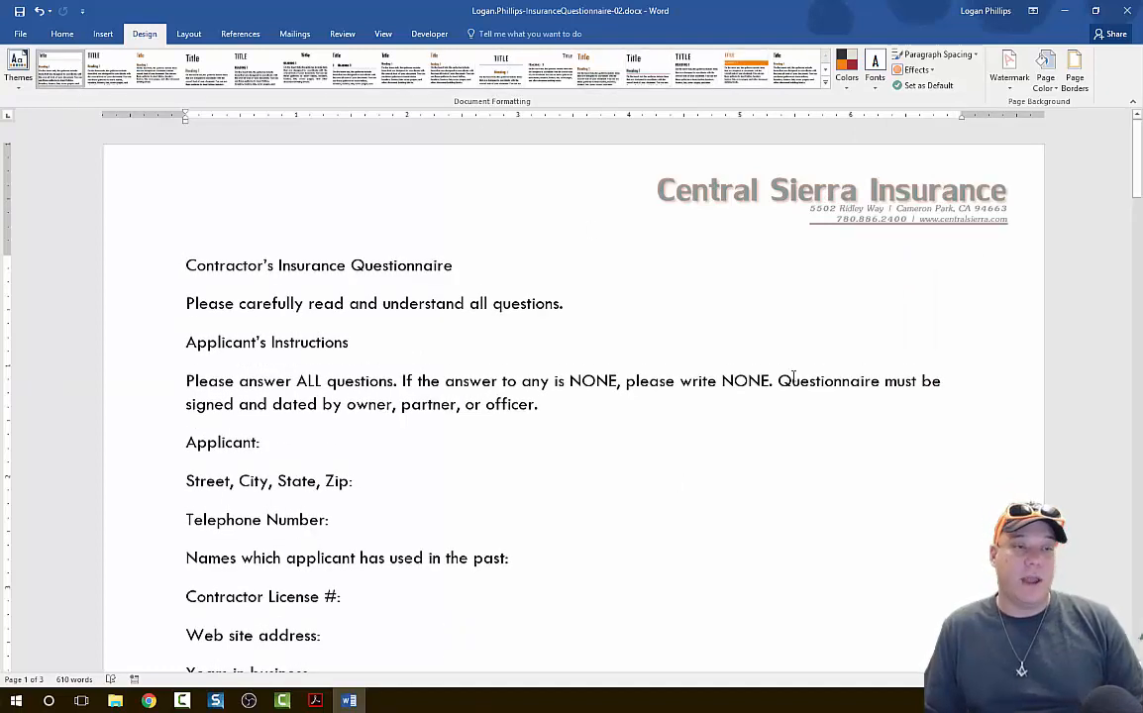
left_click(847, 71)
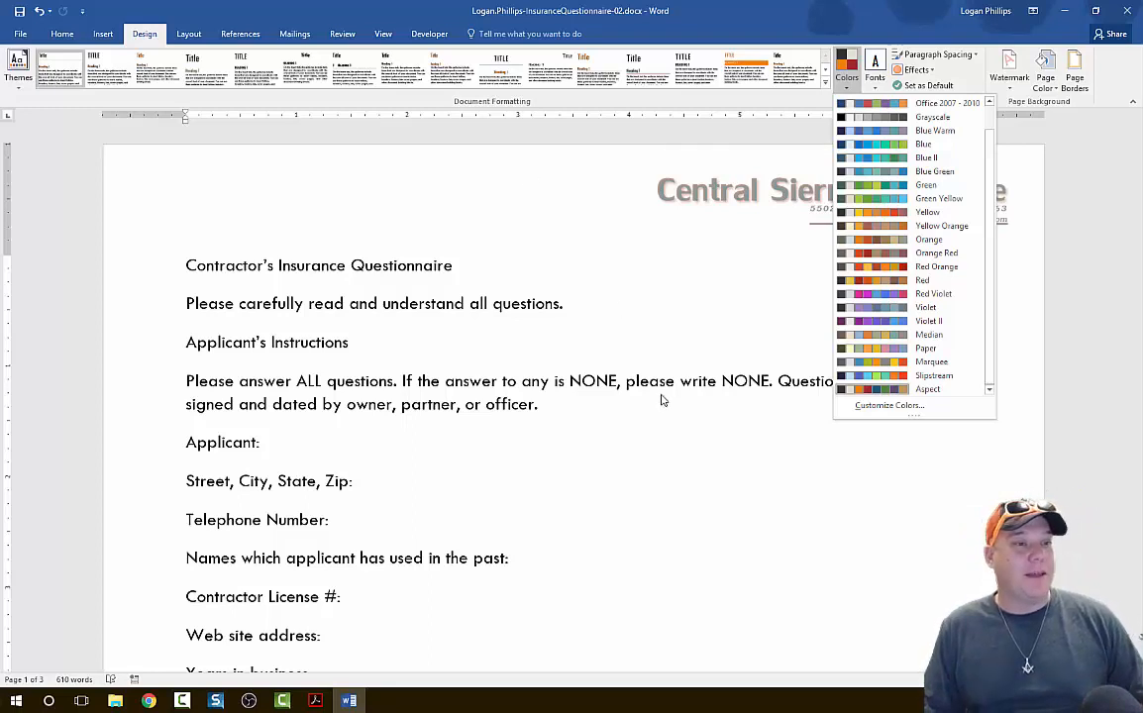
left_click(821, 426)
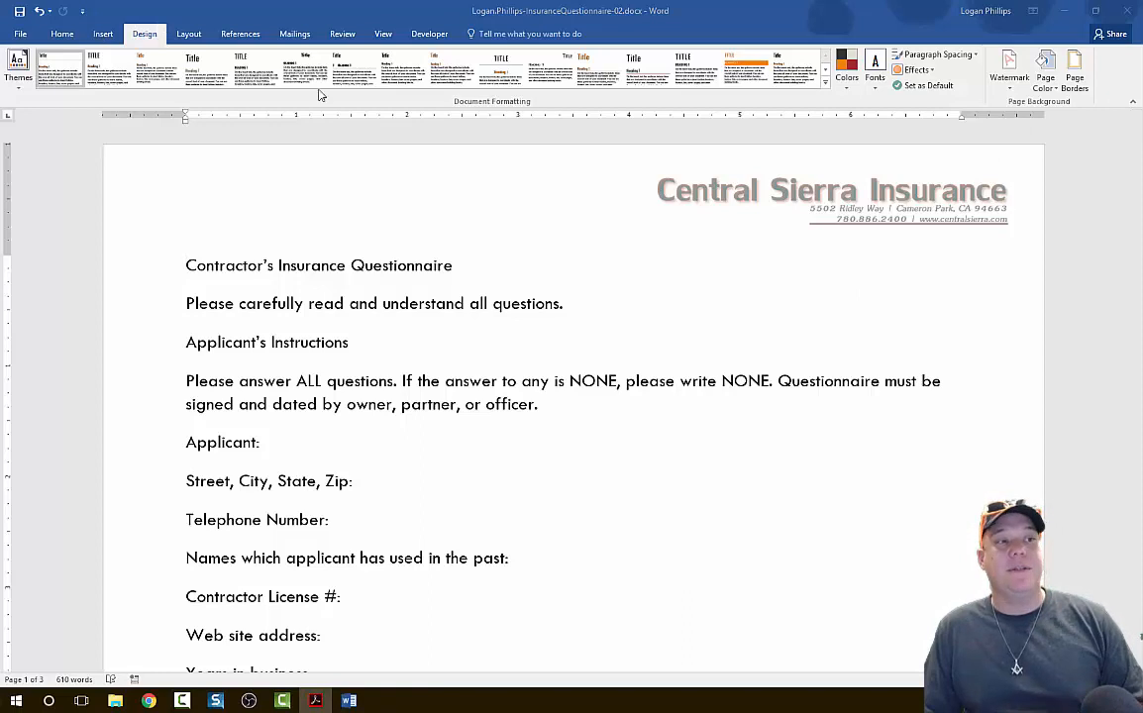
Reapply the Aspect color set as the questionnaire's theme colors.
left_click(847, 70)
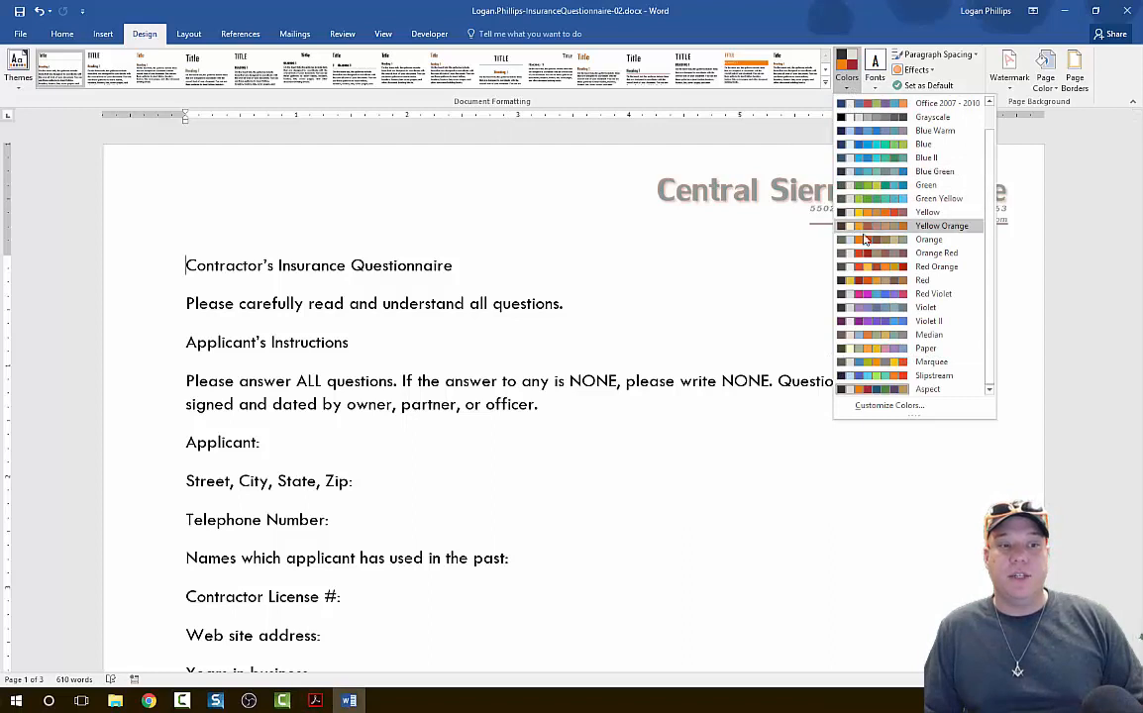
left_click(929, 389)
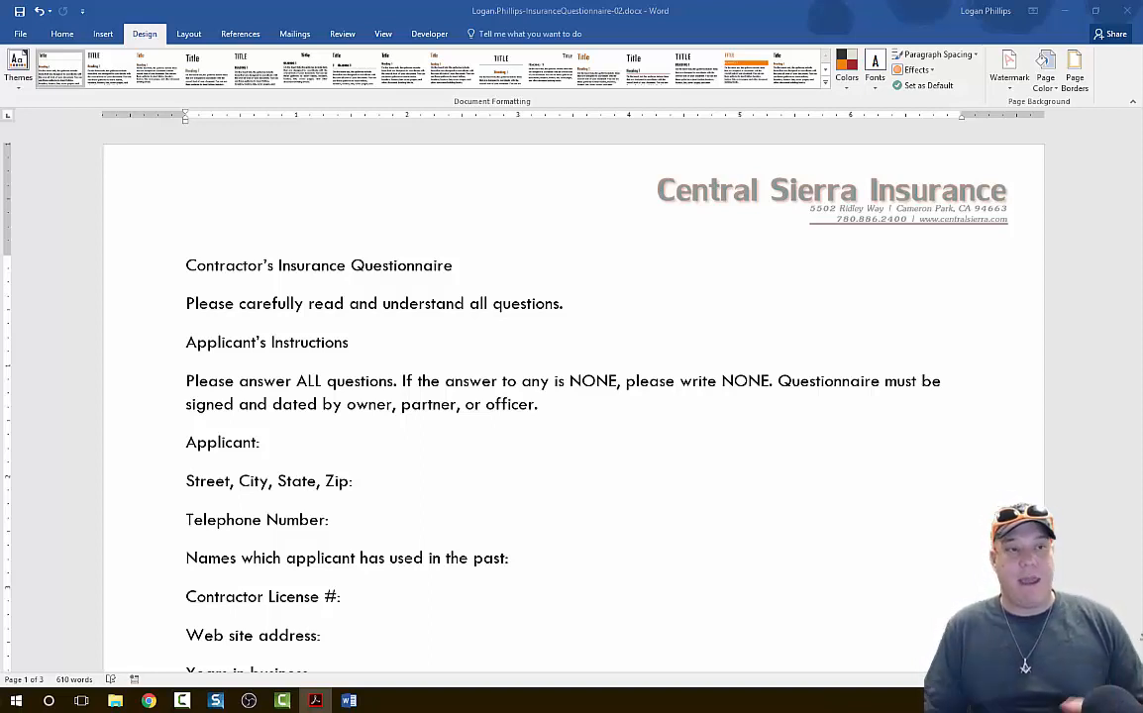
left_click(811, 501)
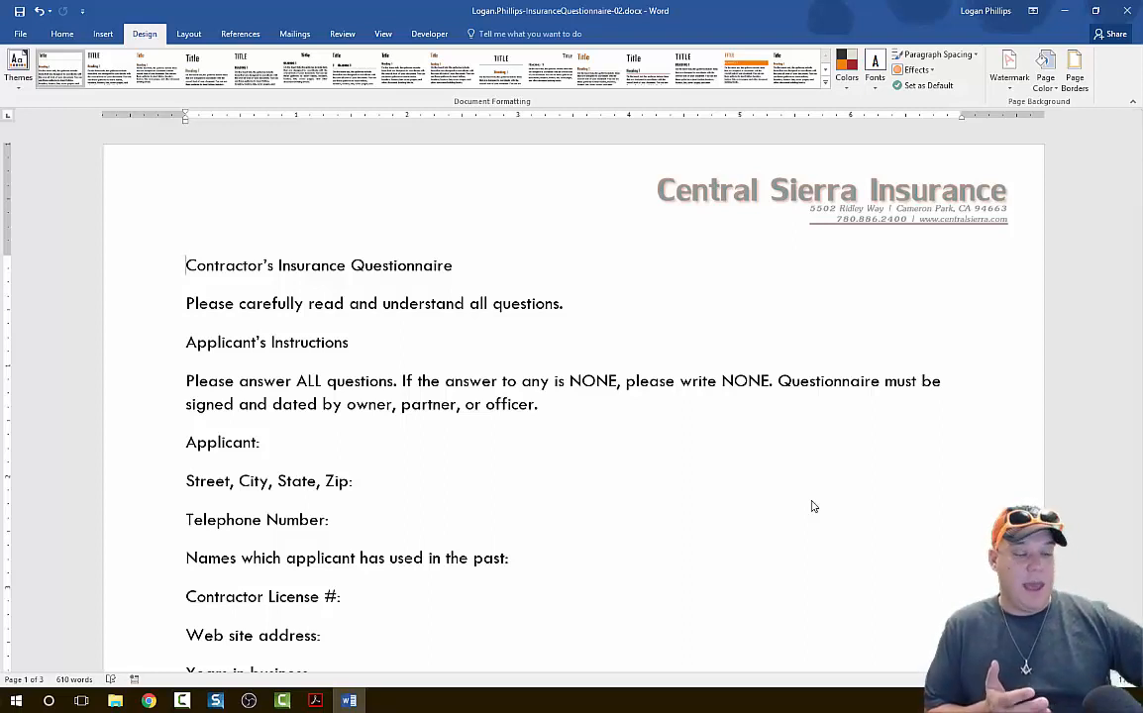
Set the font size of all the document's body text to 11 pt.
key("ctrl+a")
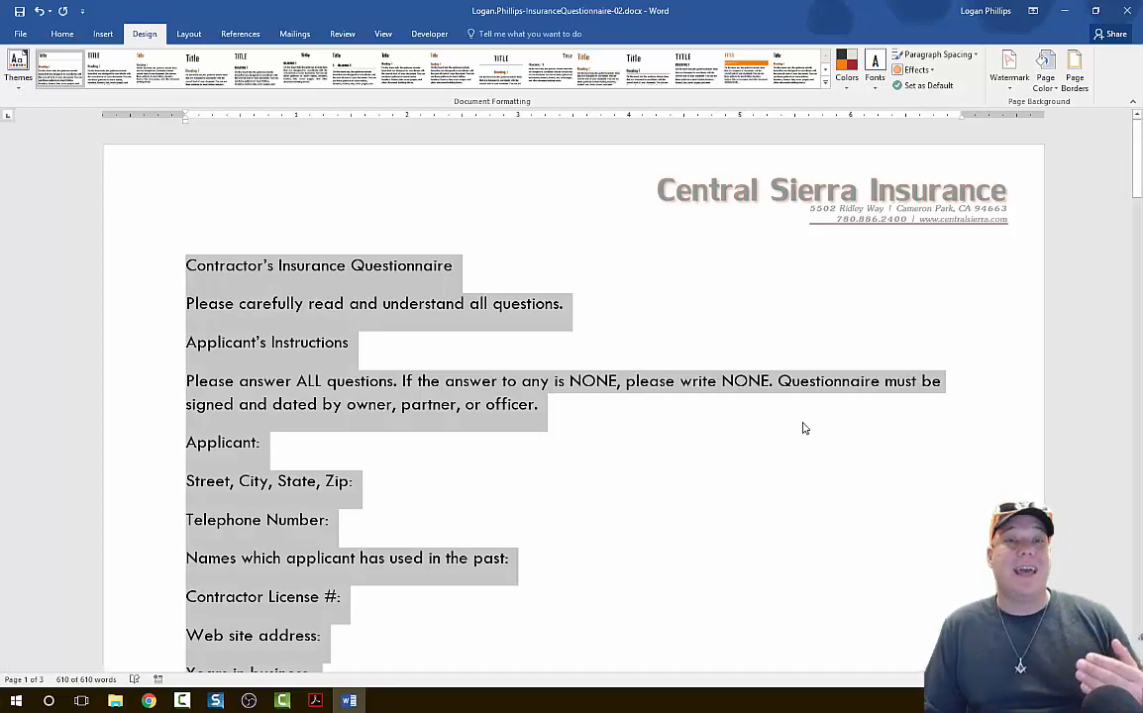
scroll(804, 427, "down", 20)
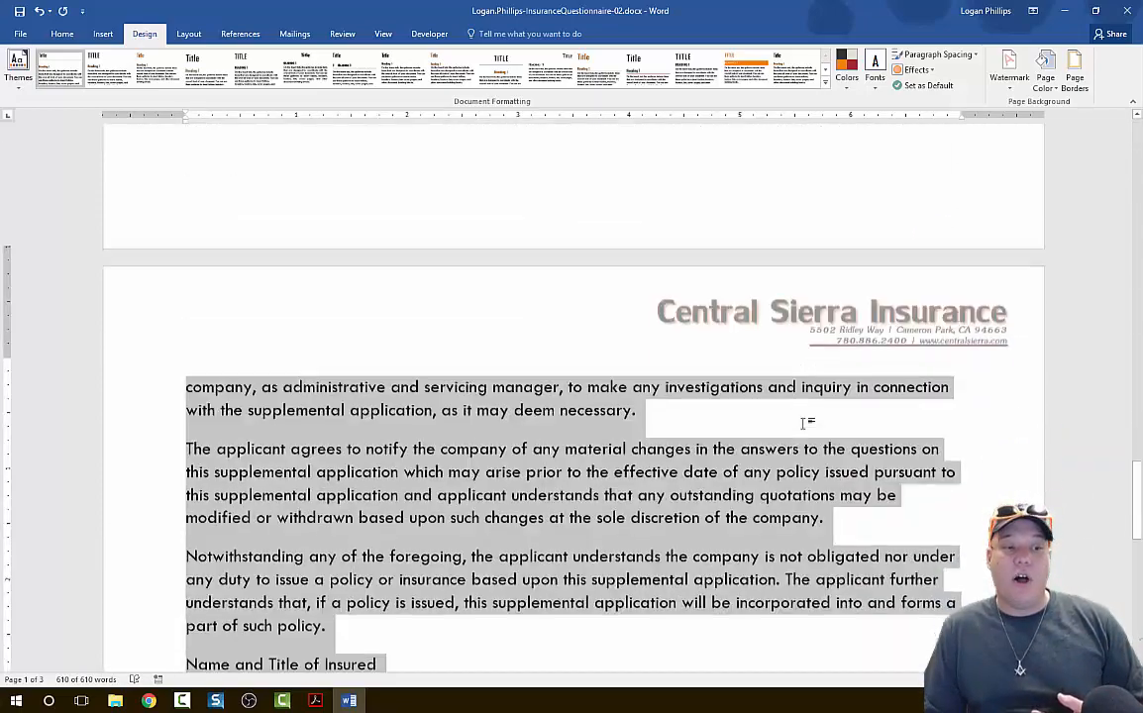
scroll(804, 425, "down", 5)
scroll(804, 426, "up", 15)
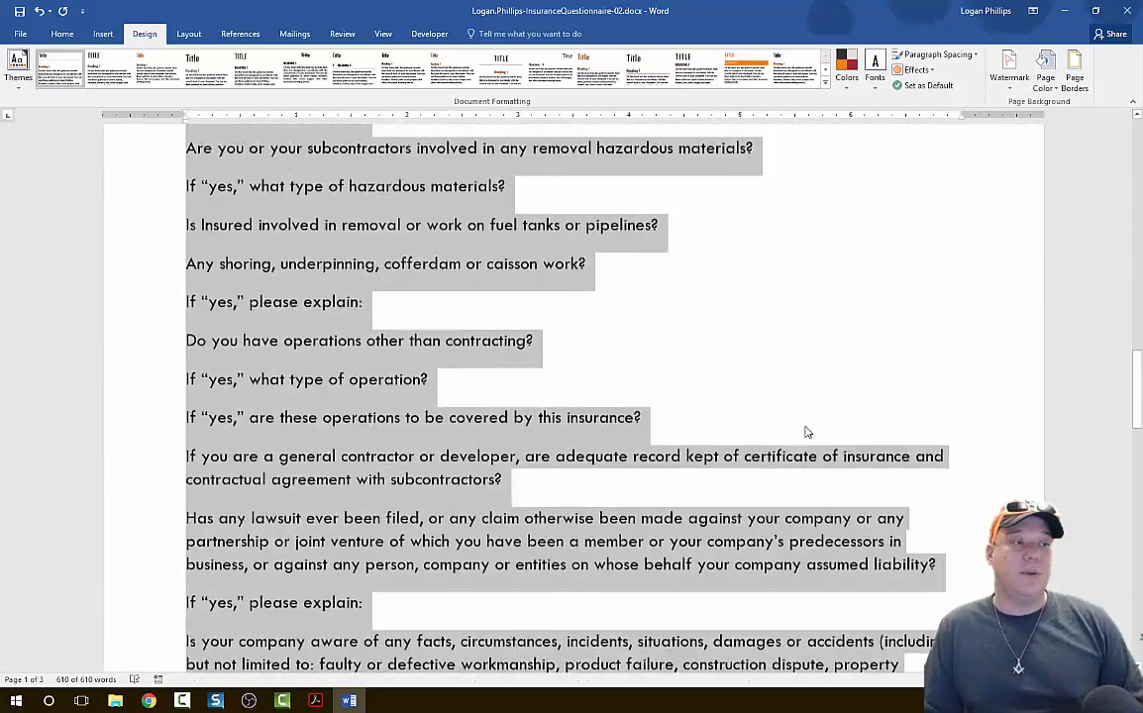
scroll(807, 430, "up", 15)
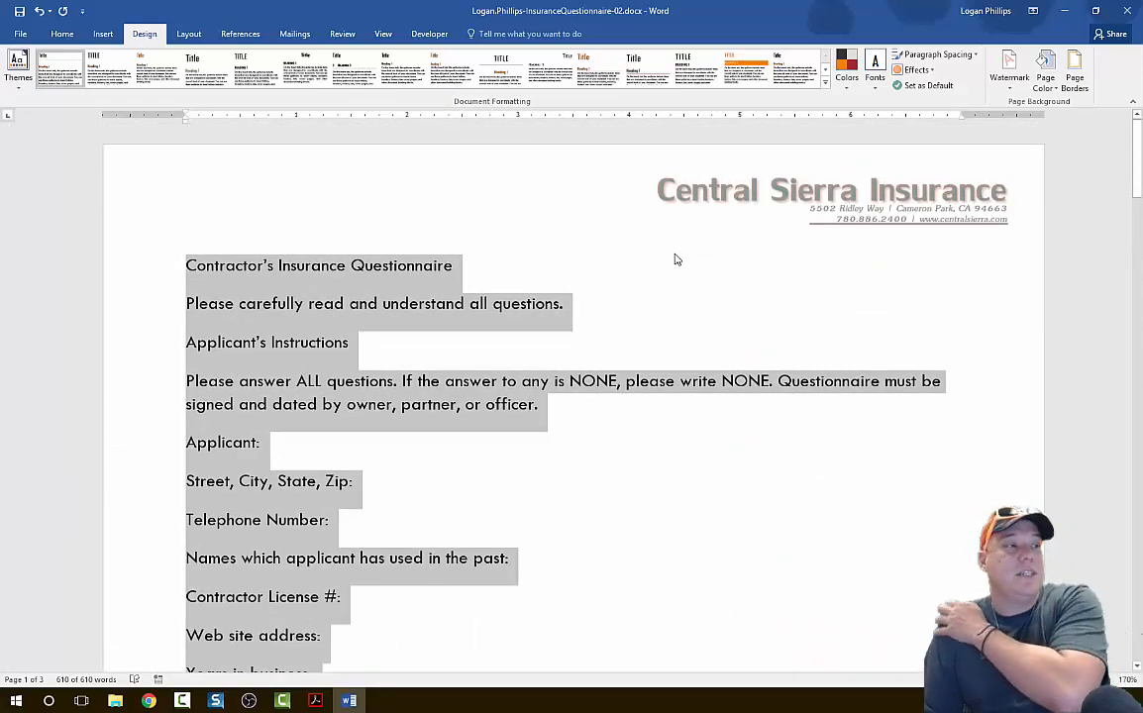
left_click(64, 34)
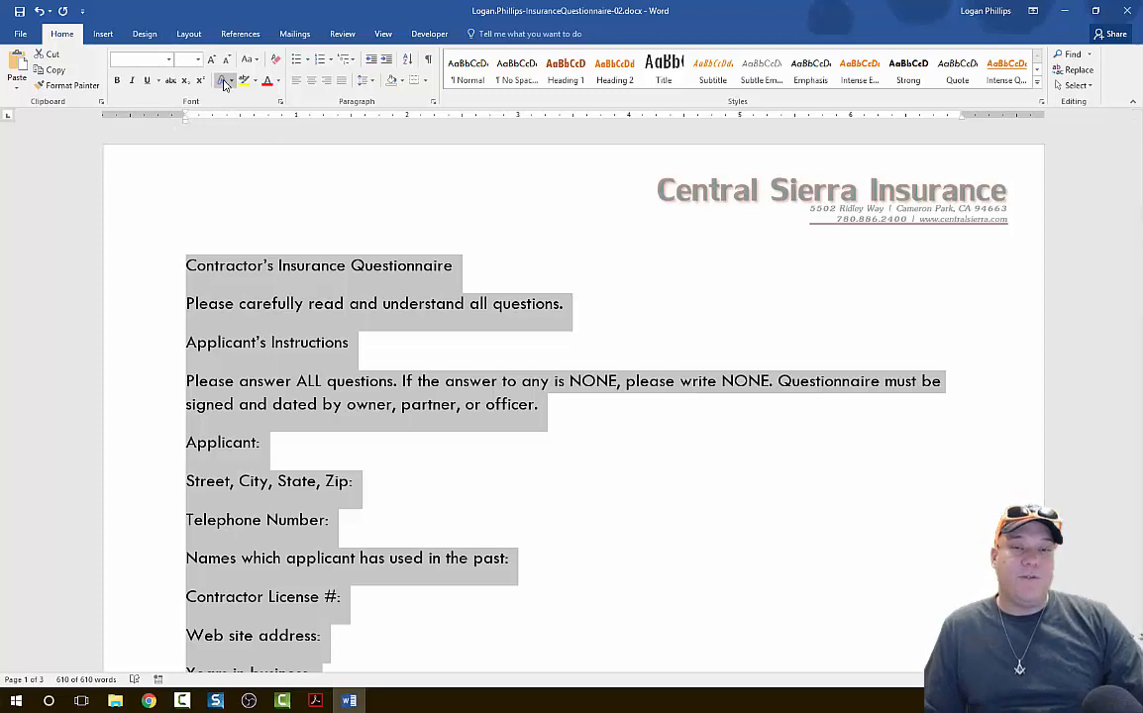
left_click(198, 59)
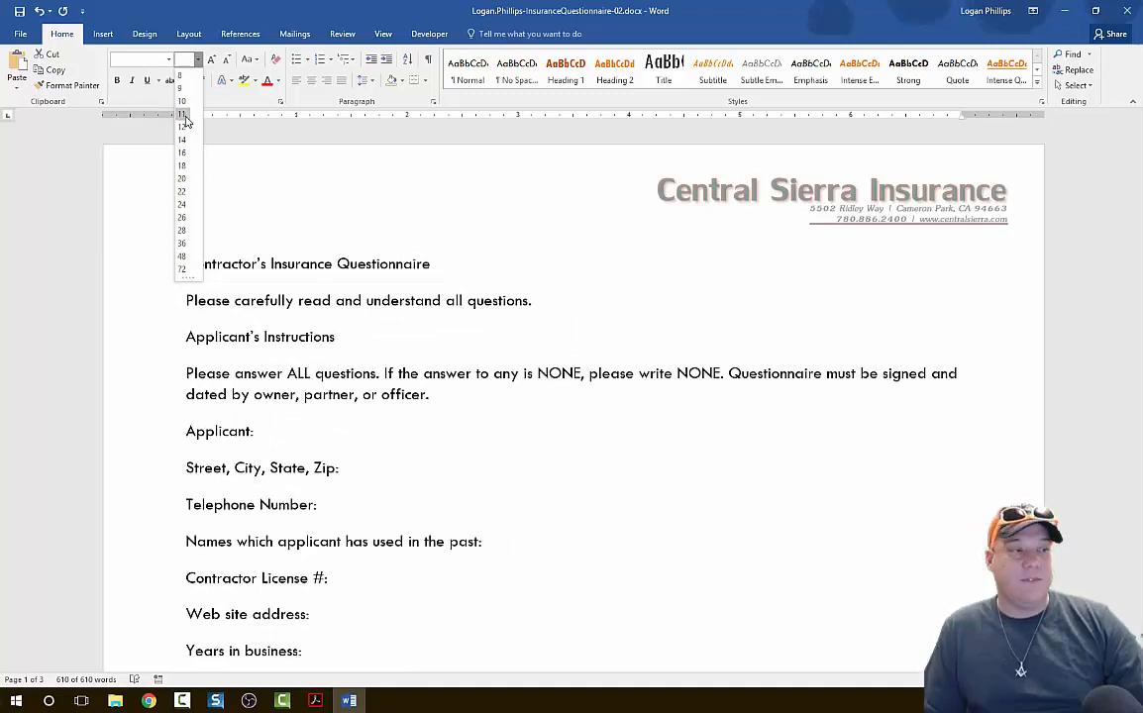
key("Escape")
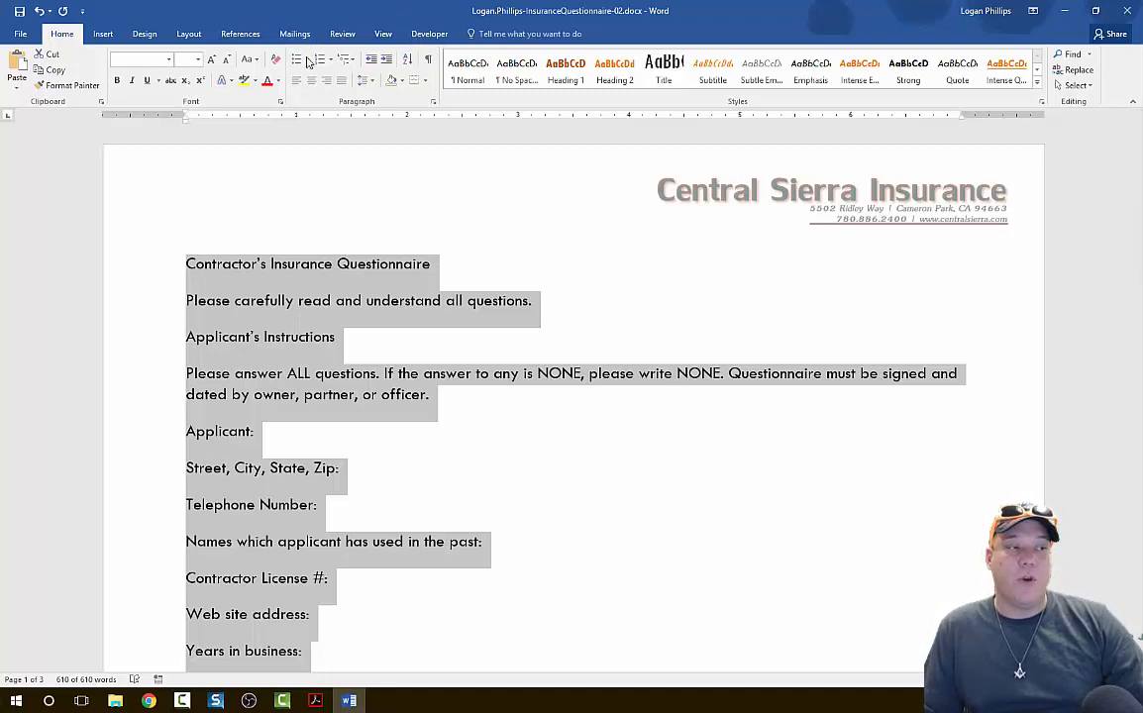
Set the line spacing of the entire document to single (1.0).
left_click(372, 82)
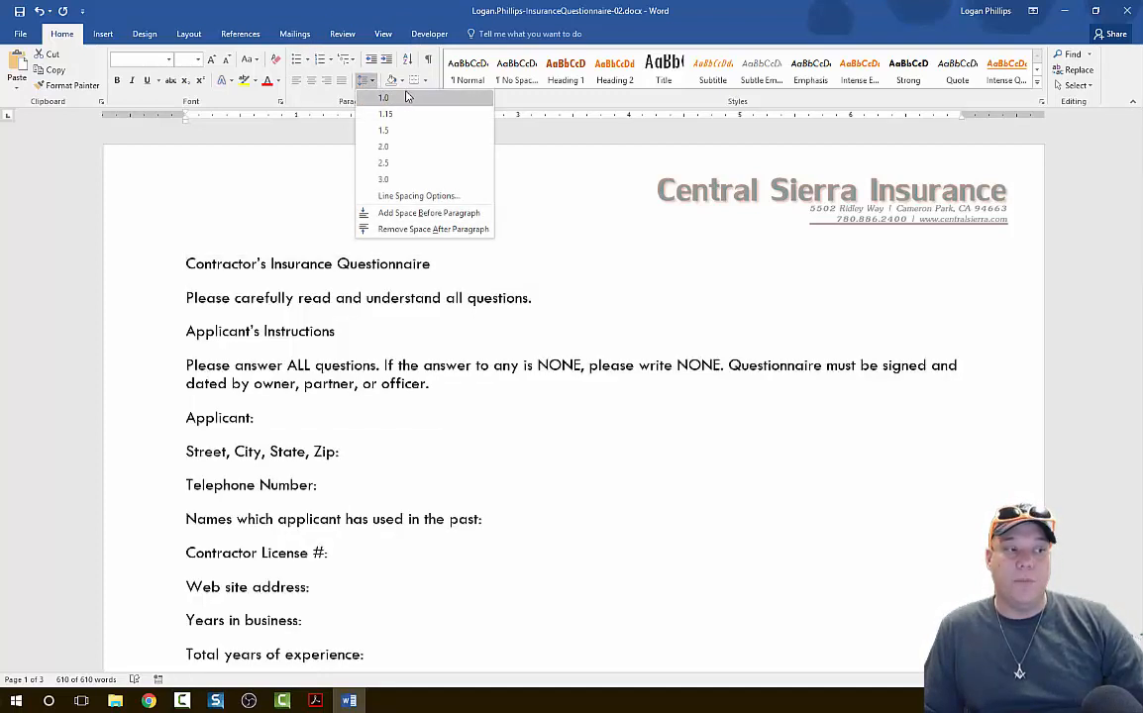
left_click(427, 51)
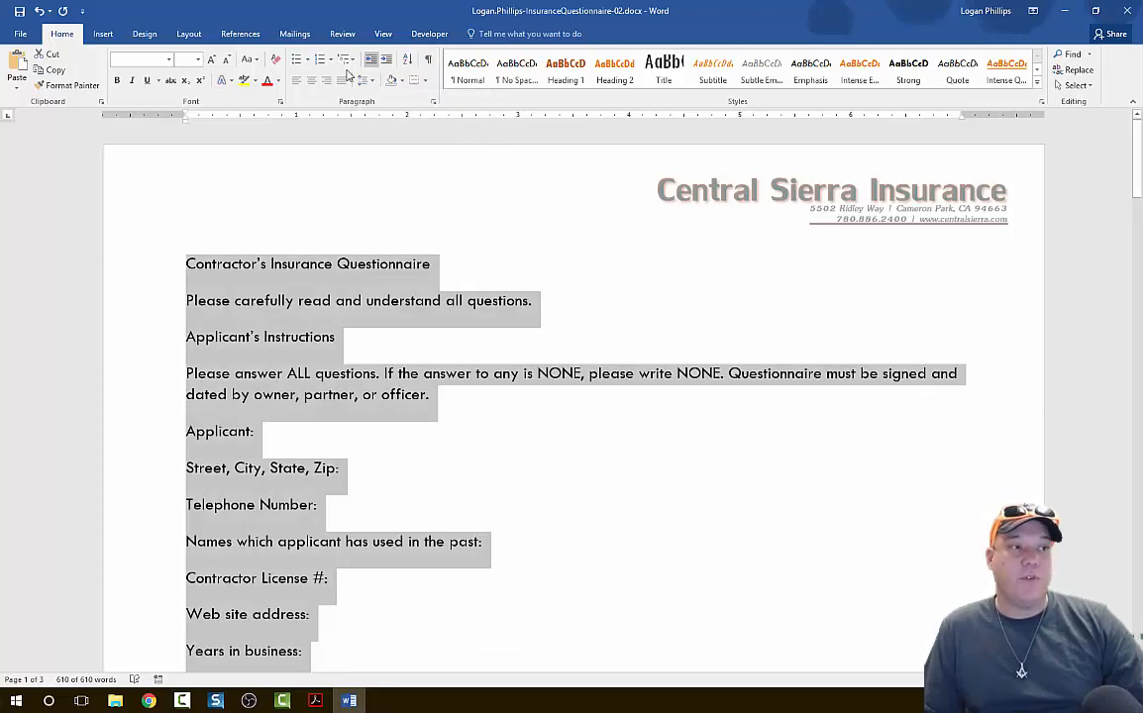
left_click(432, 103)
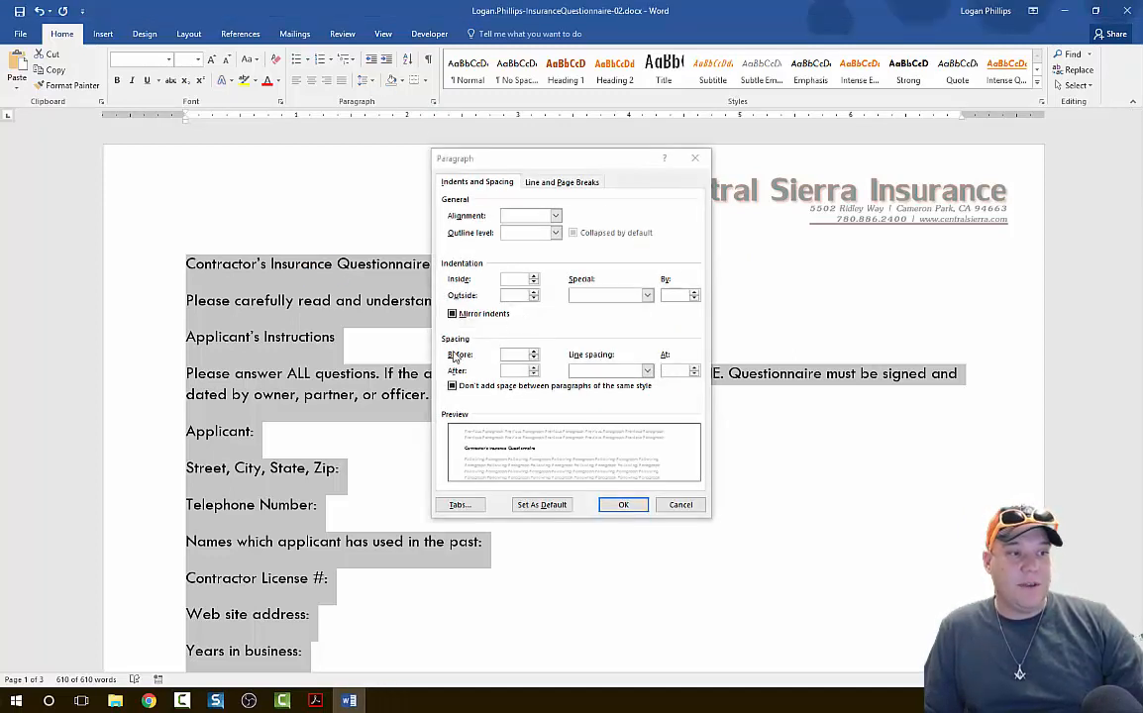
left_click(618, 372)
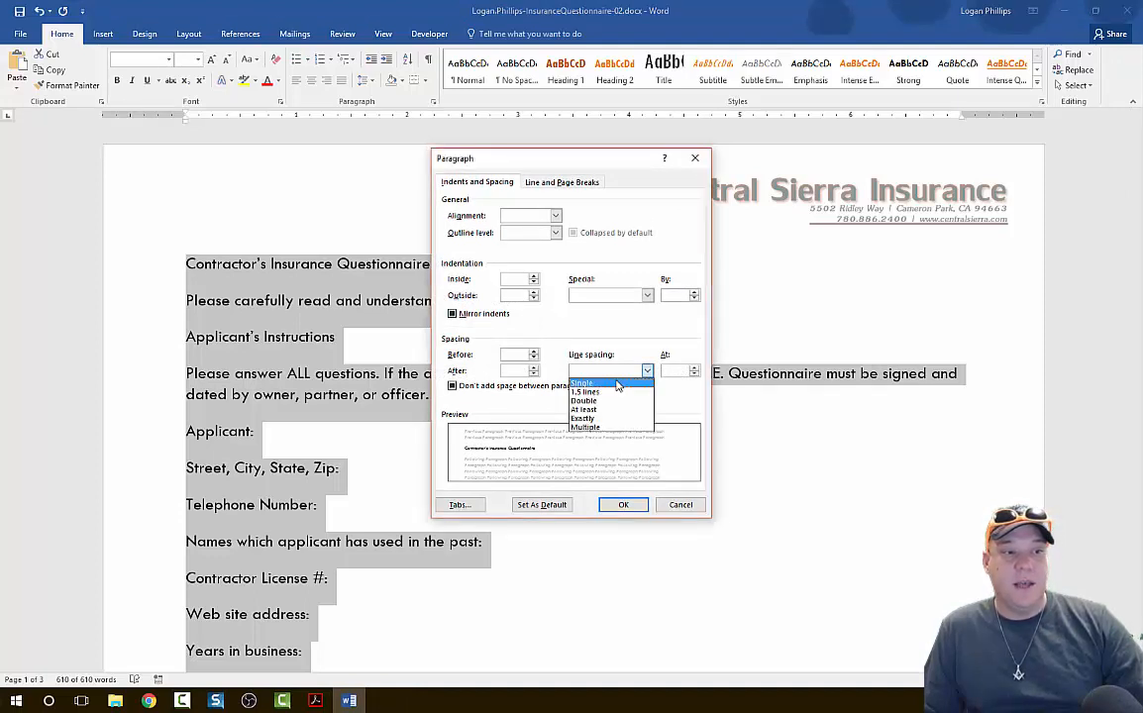
left_click(619, 385)
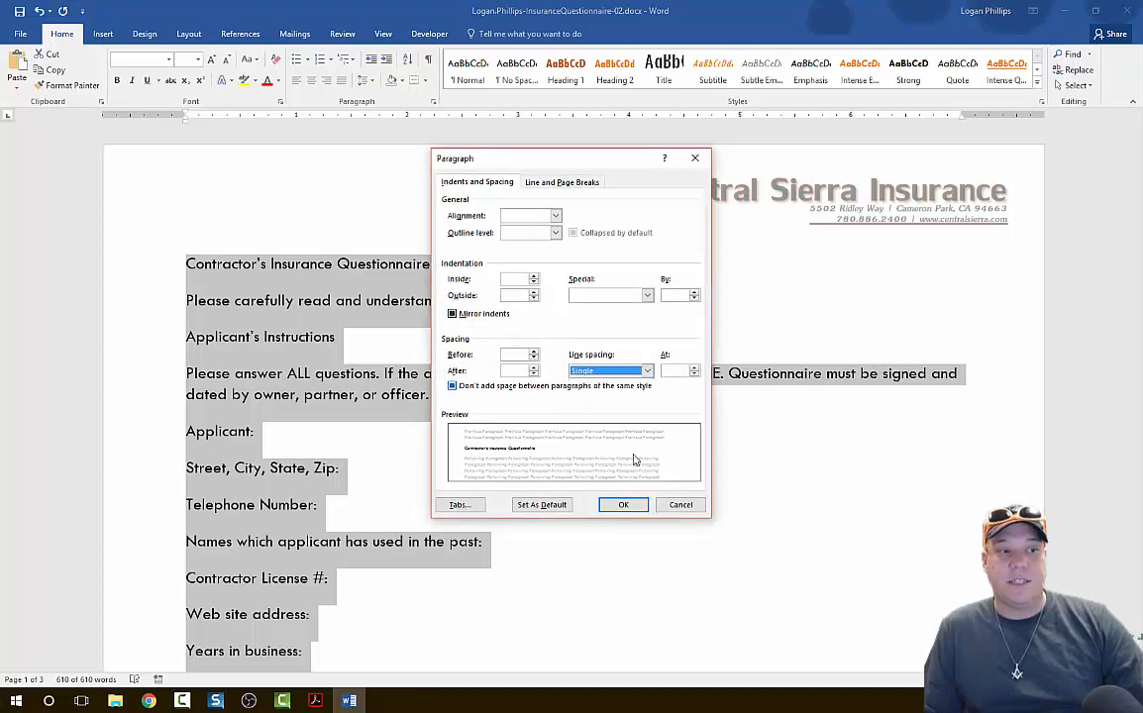
left_click(629, 513)
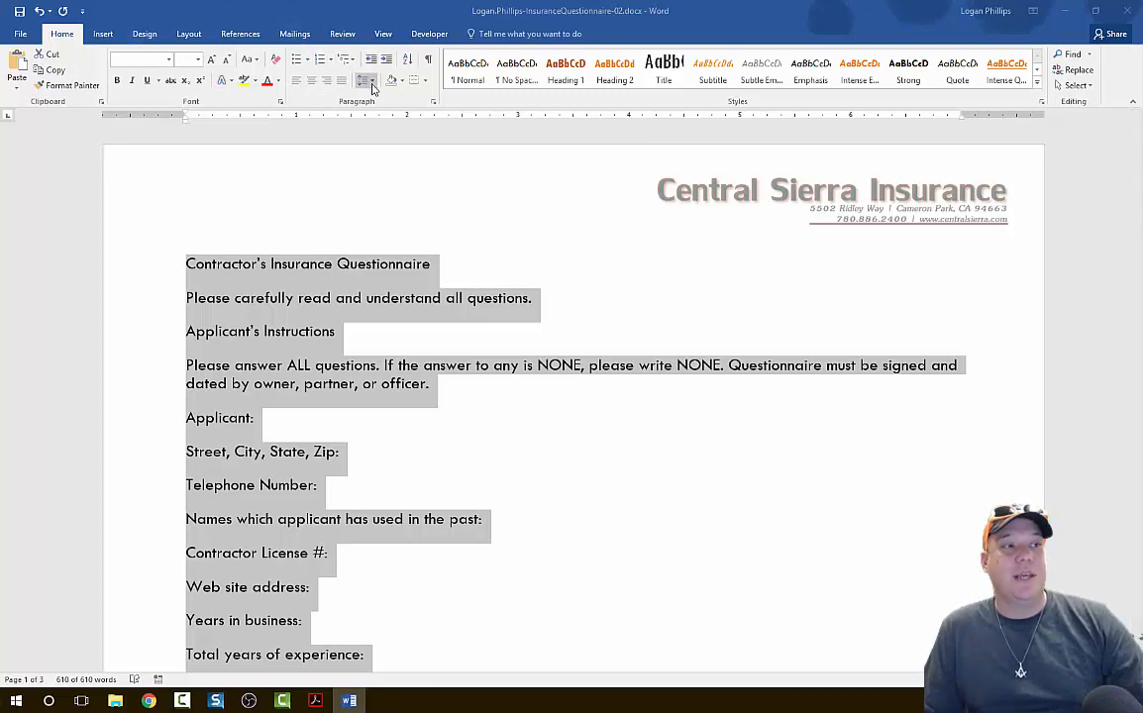
left_click(368, 81)
left_click(398, 104)
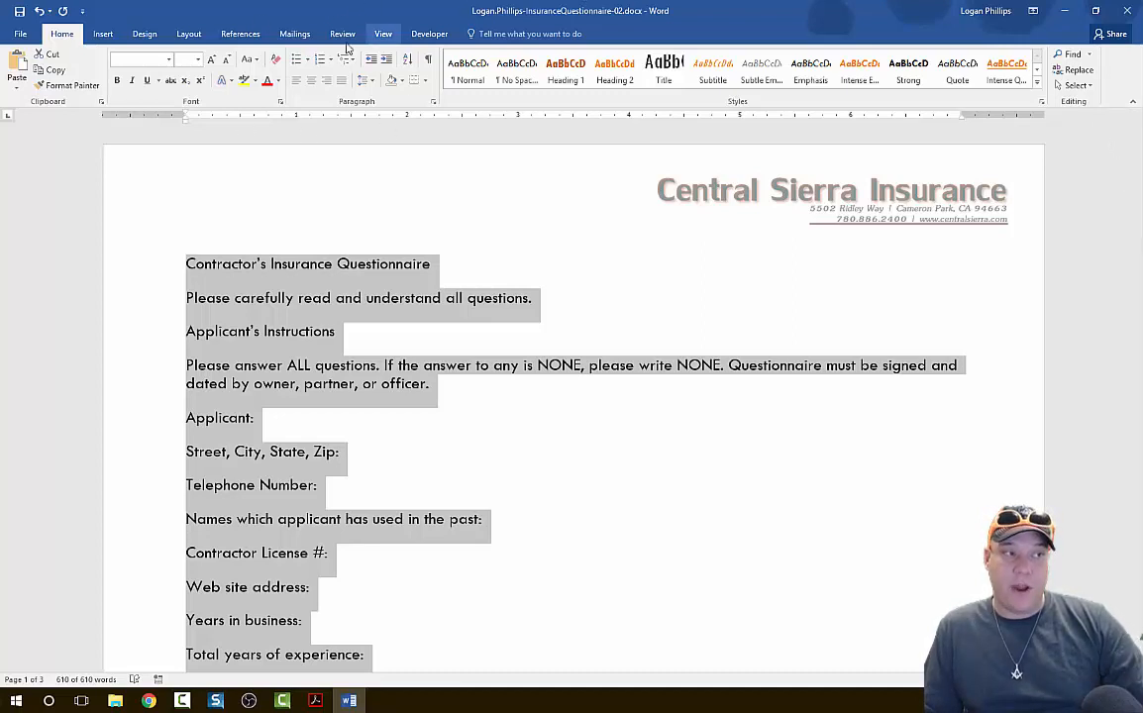
Set the spacing after every paragraph in the document to 6 pt.
left_click(433, 102)
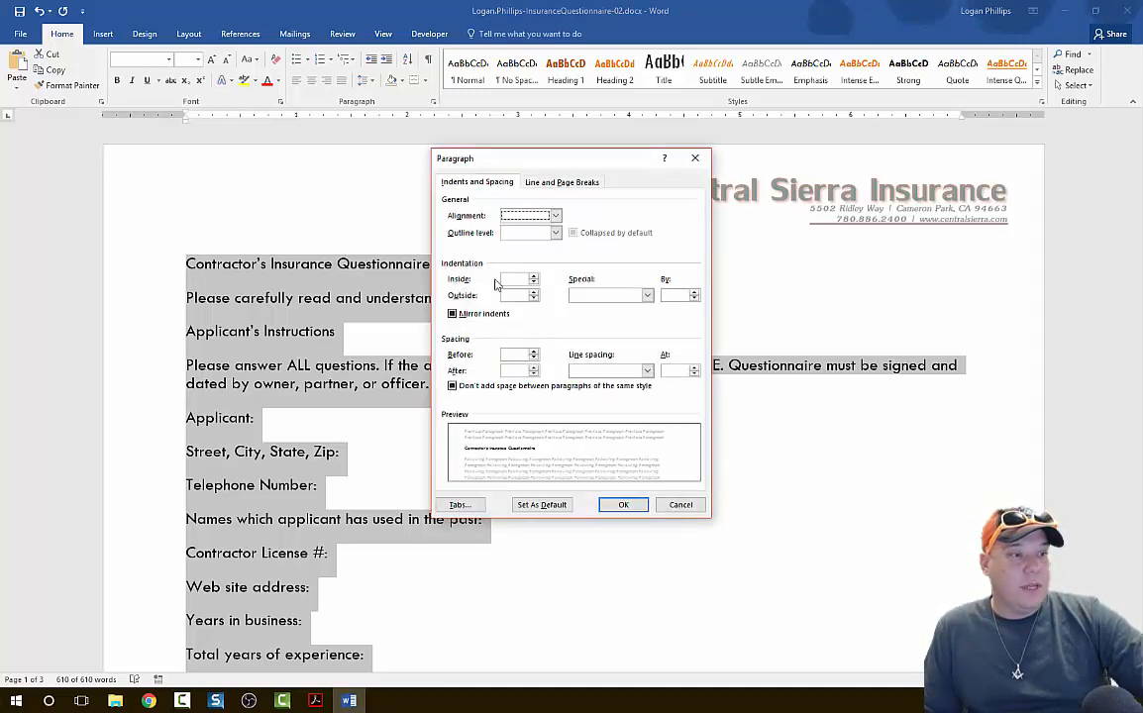
left_click(534, 373)
left_click(534, 368)
left_click(534, 368)
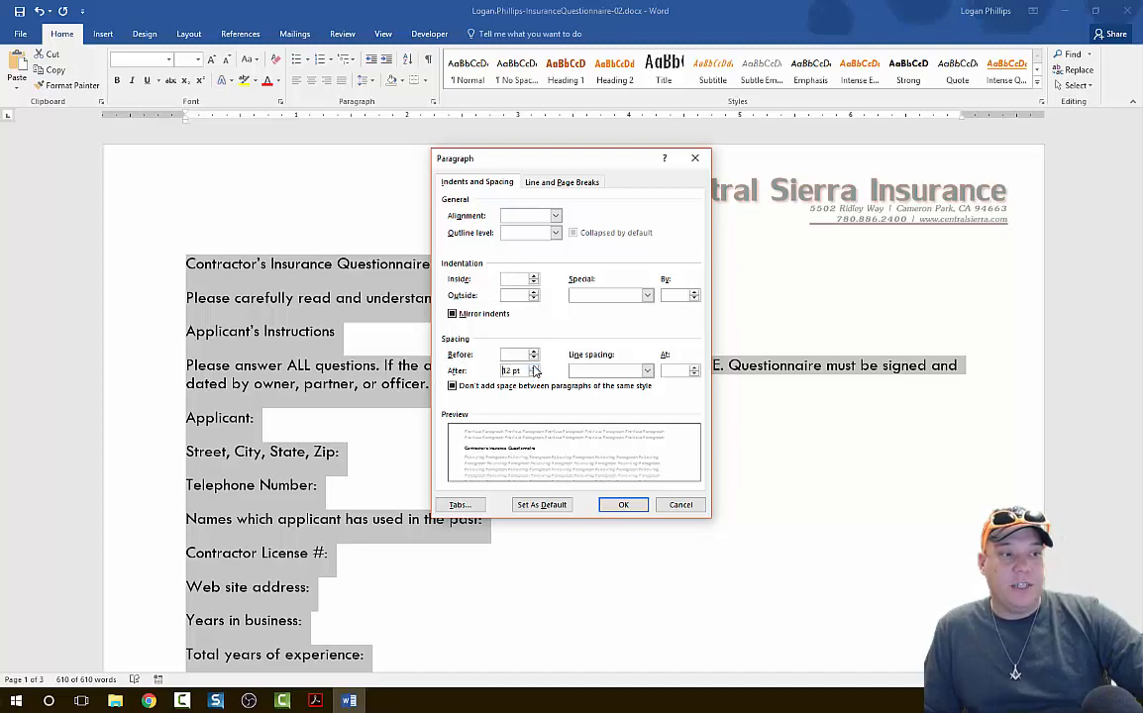
left_click(534, 373)
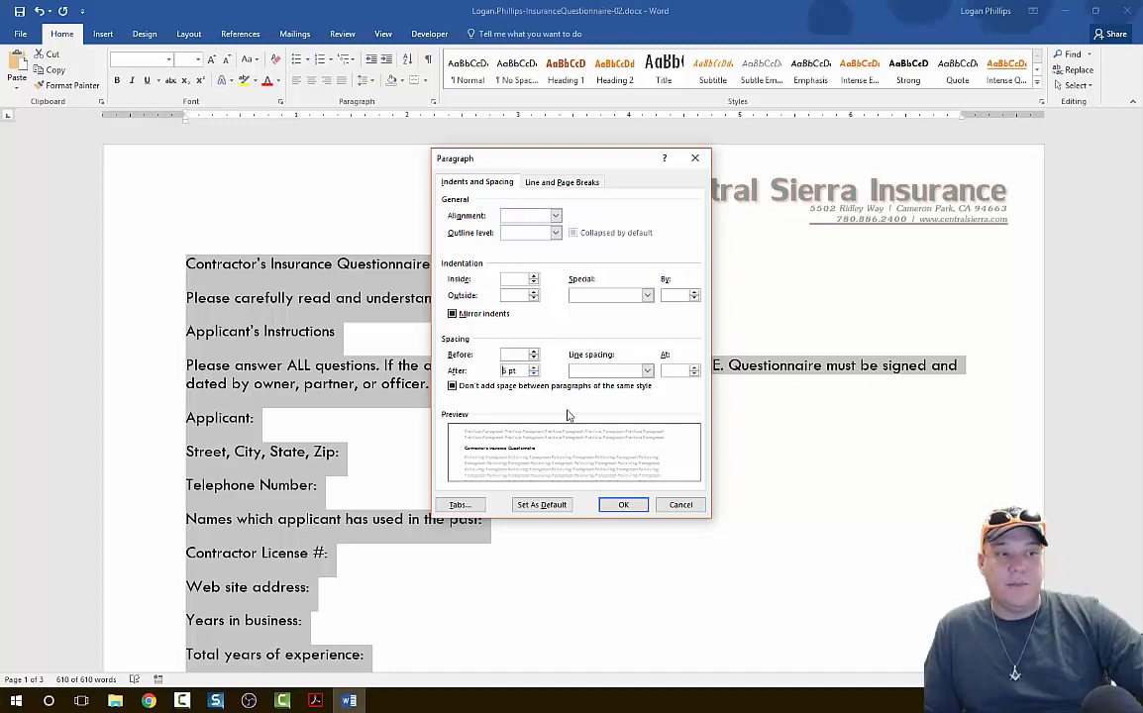
left_click(621, 505)
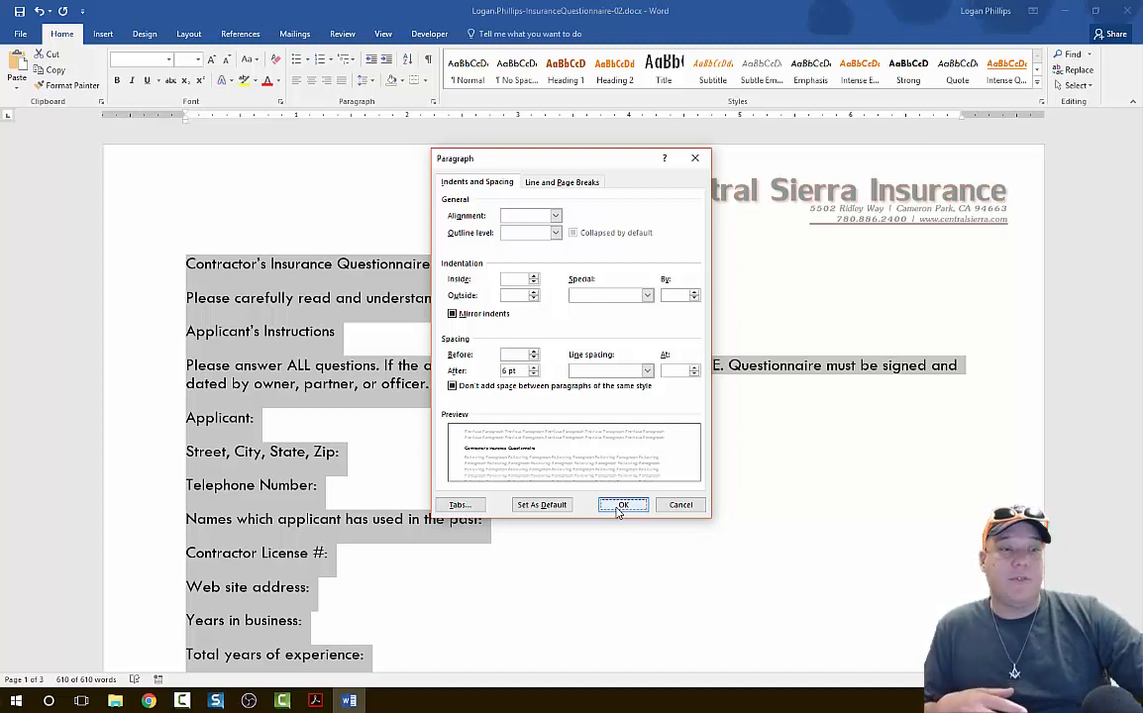
left_click(621, 505)
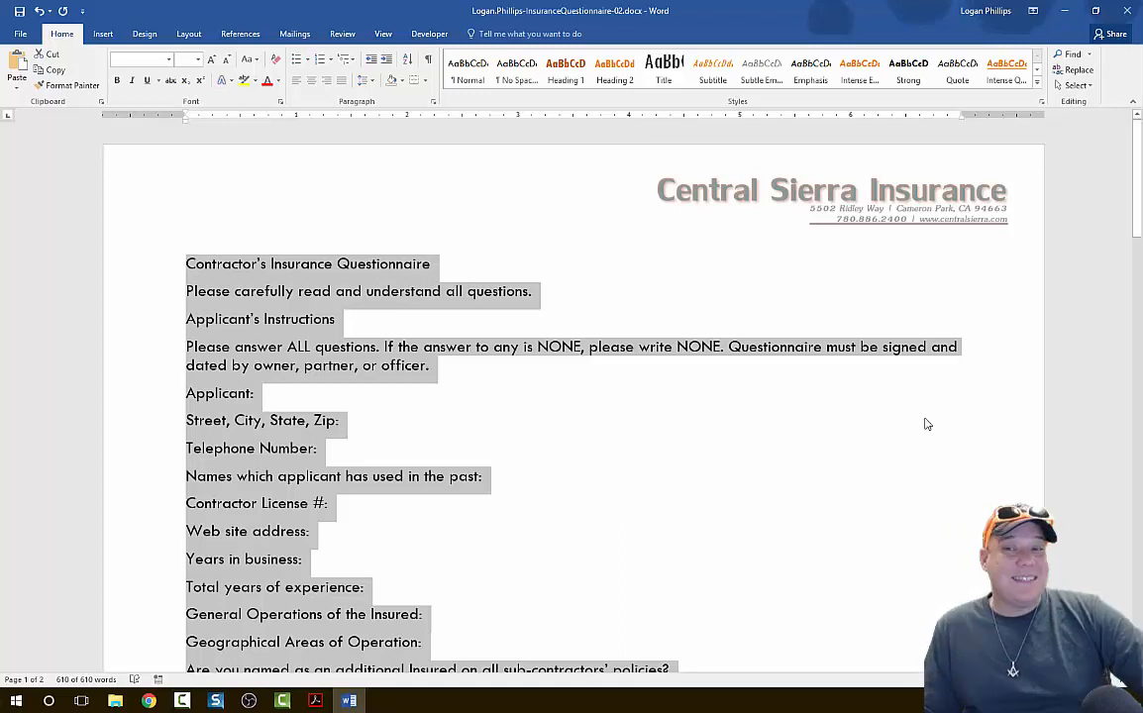
Apply the Title style to the "Contractor's Insurance Questionnaire" line at the start of the document.
left_click(315, 700)
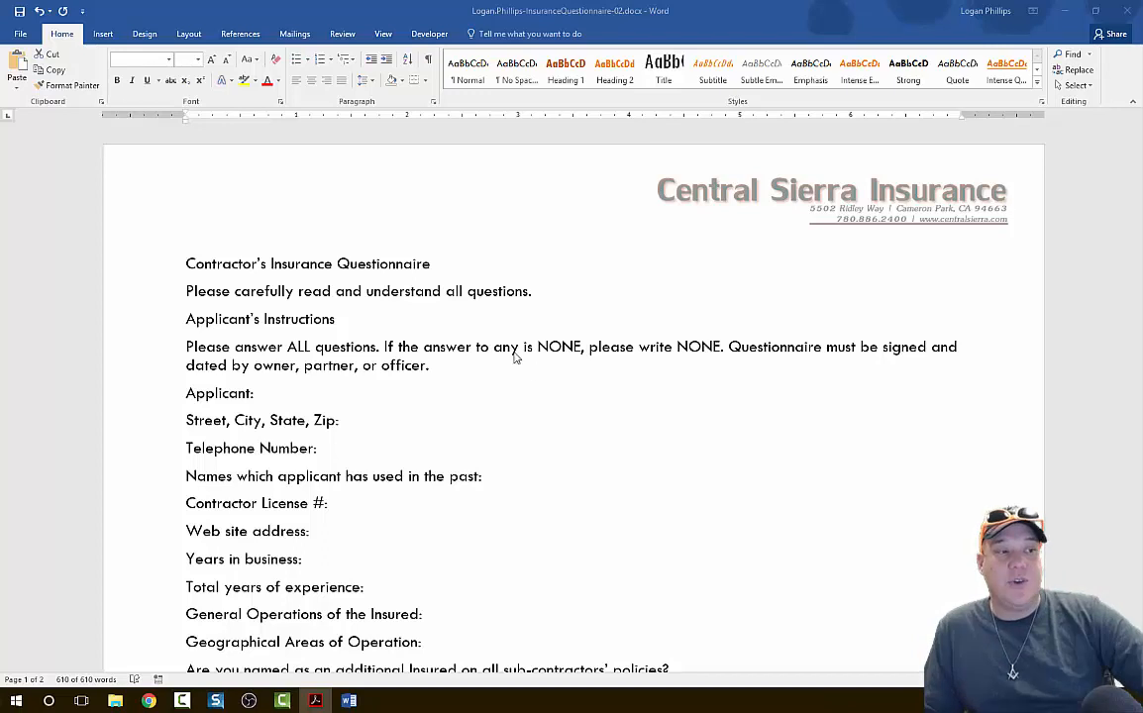
key("ctrl+a")
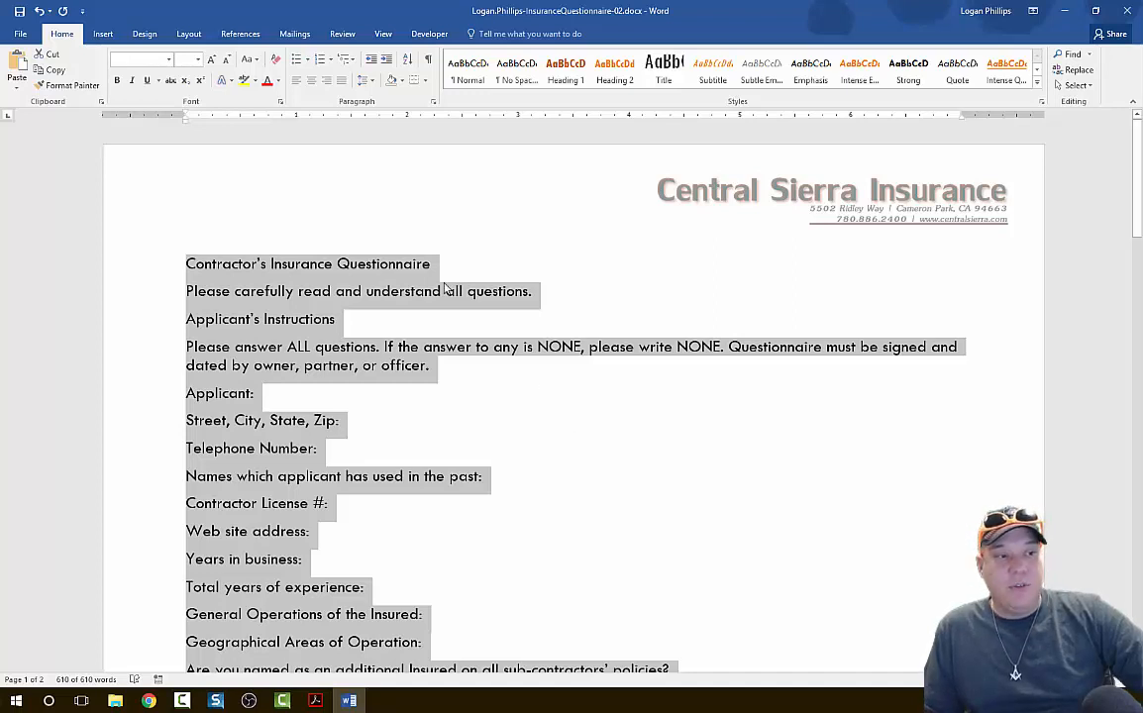
left_click(694, 267)
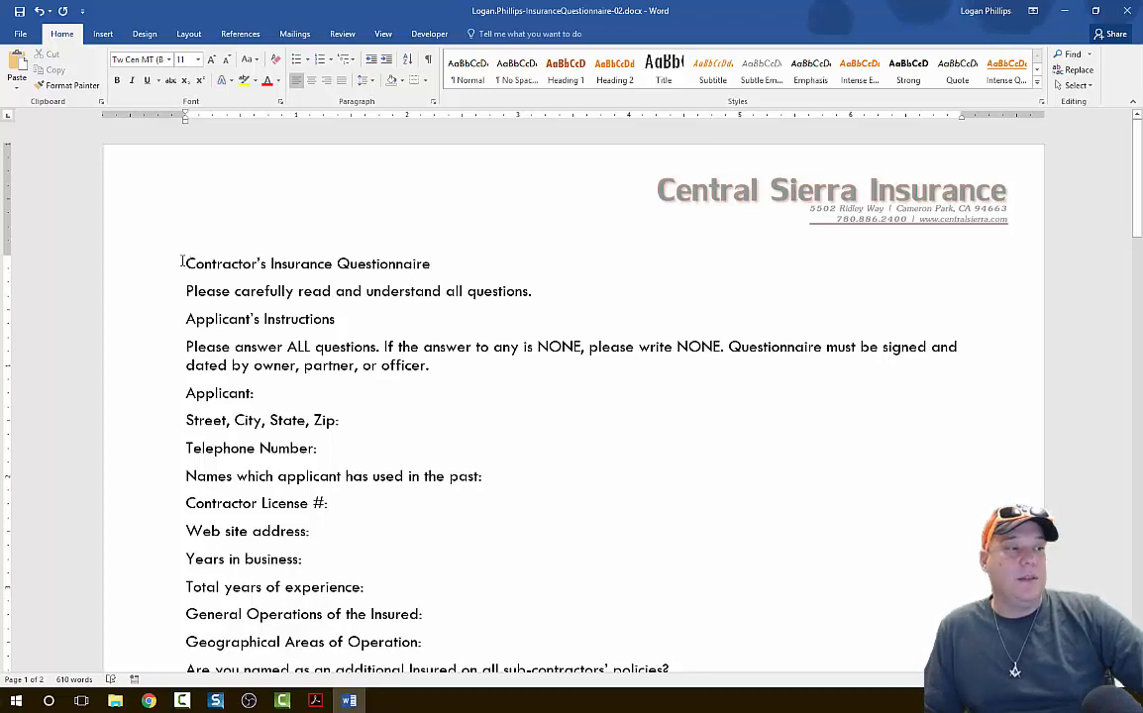
left_click_drag(182, 263, 396, 268)
left_click_drag(418, 265, 446, 266)
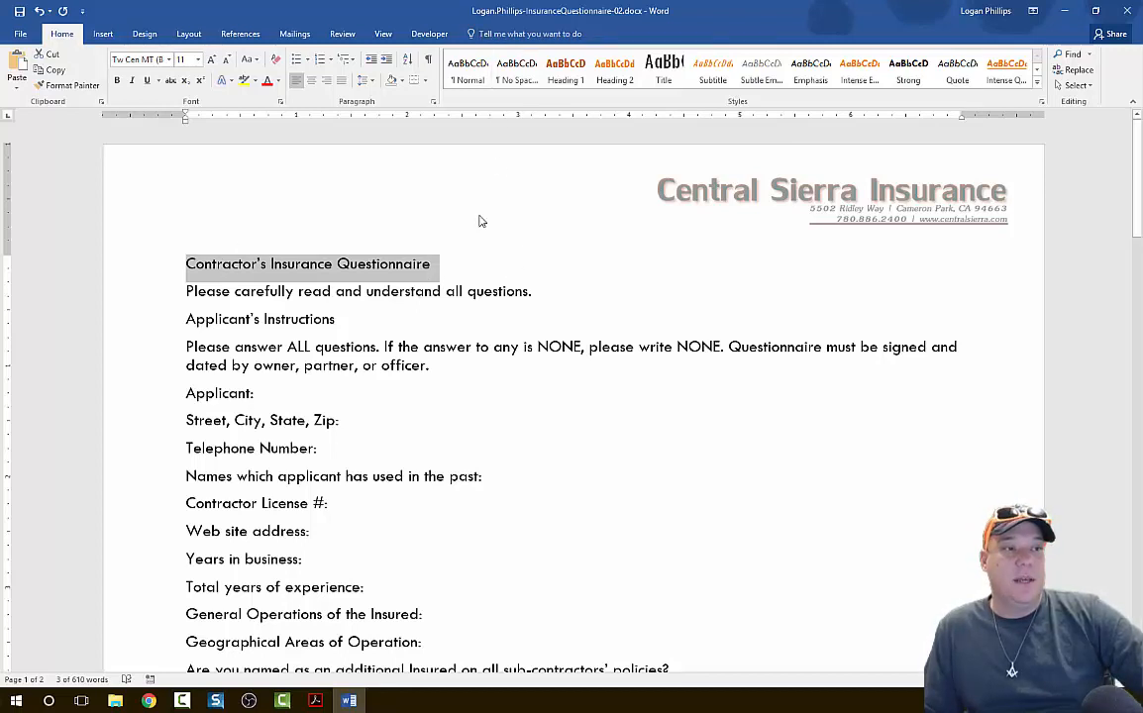
left_click(471, 84)
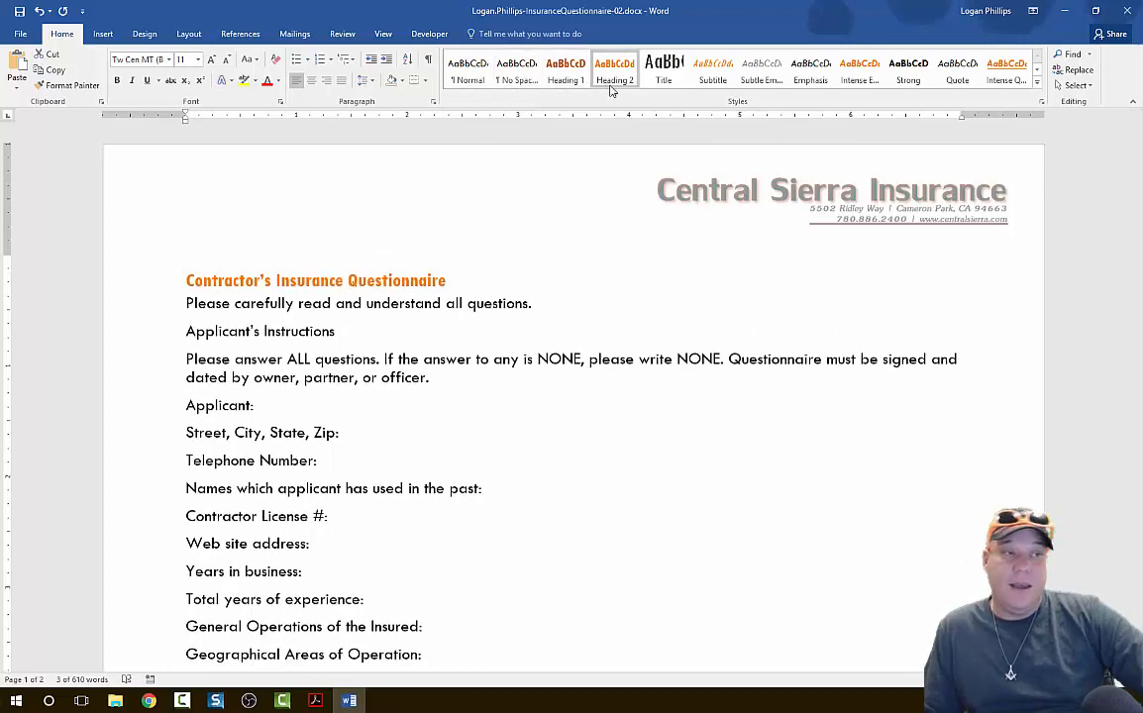
left_click(668, 87)
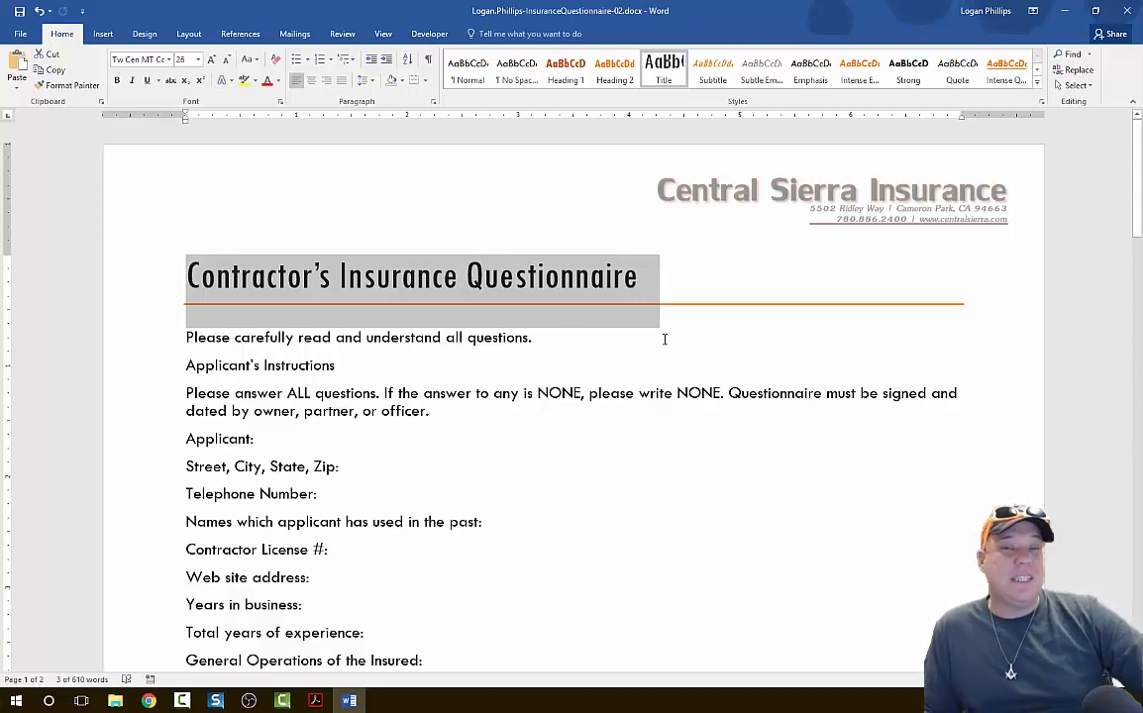
Apply the Book Title style to the line "Please carefully read and understand all questions.".
scroll(664, 339, "down", 1)
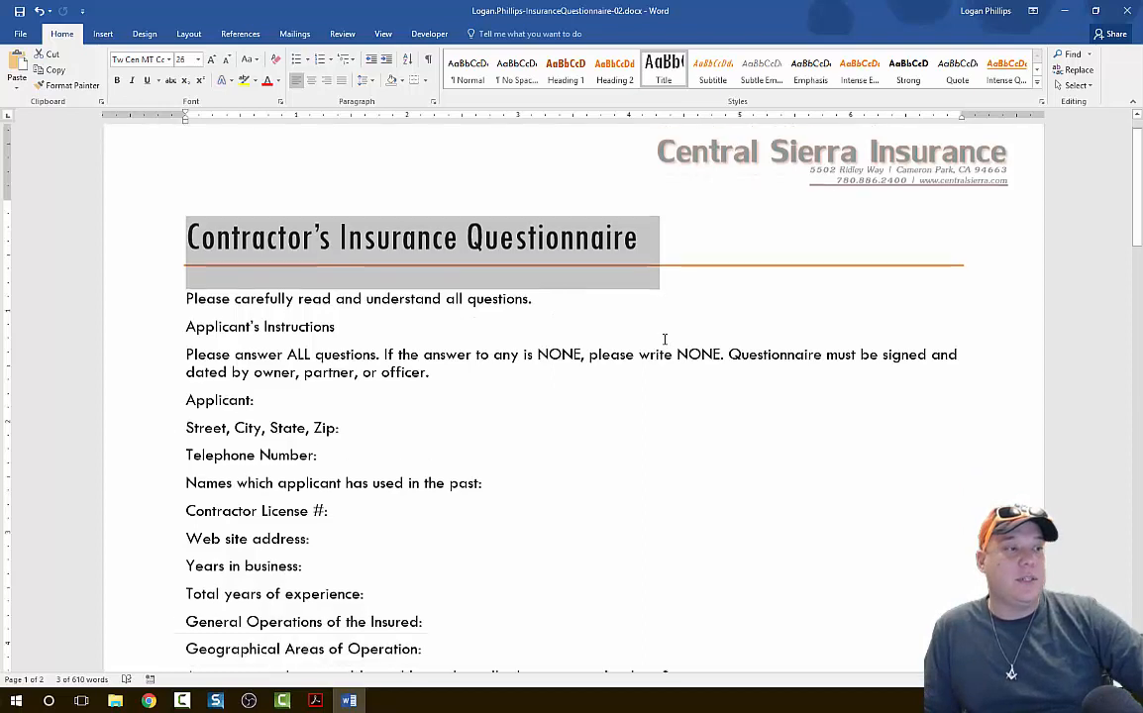
left_click(186, 282)
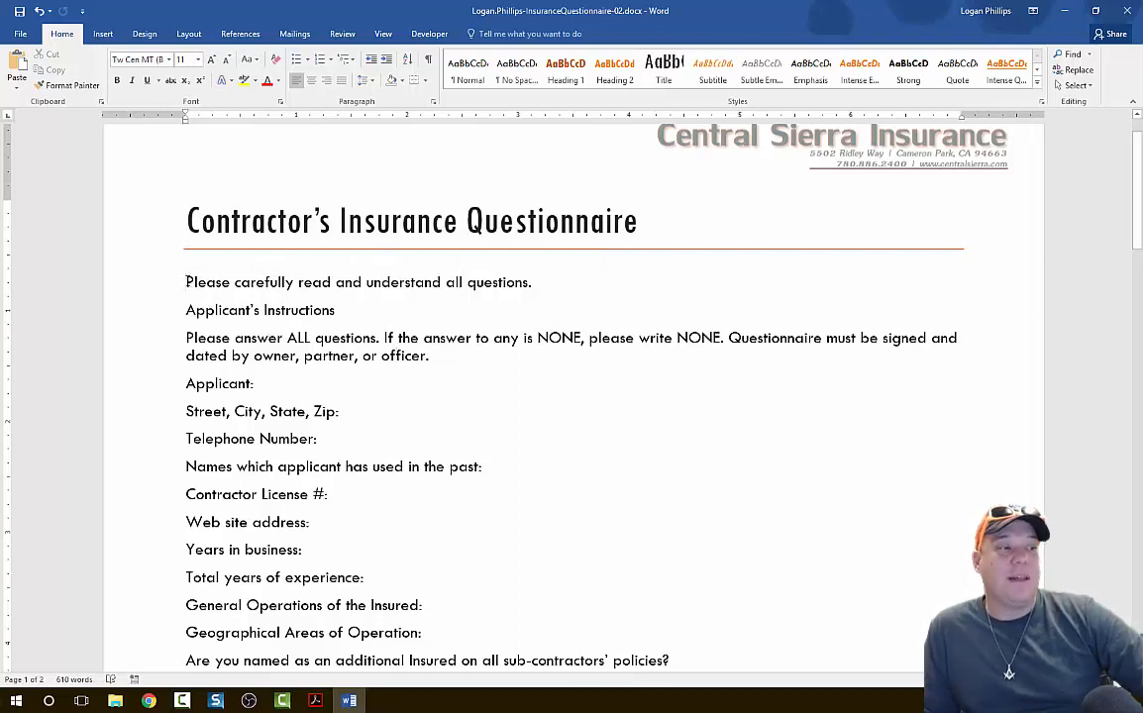
left_click_drag(187, 282, 544, 298)
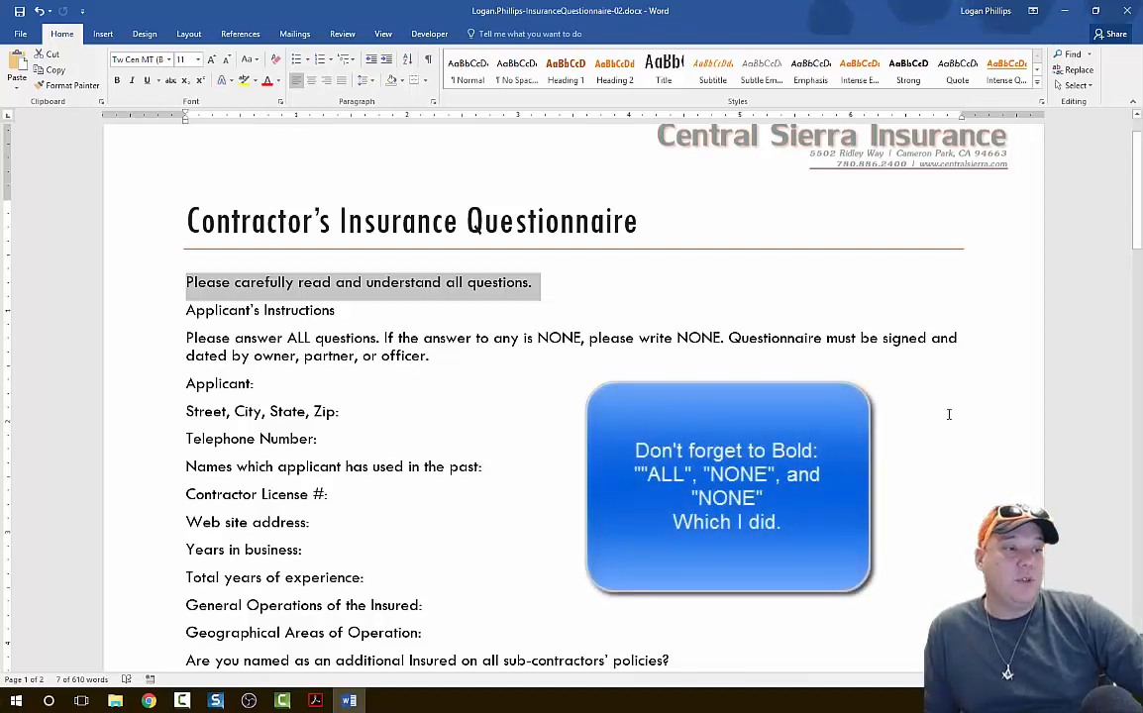
right_click(498, 290)
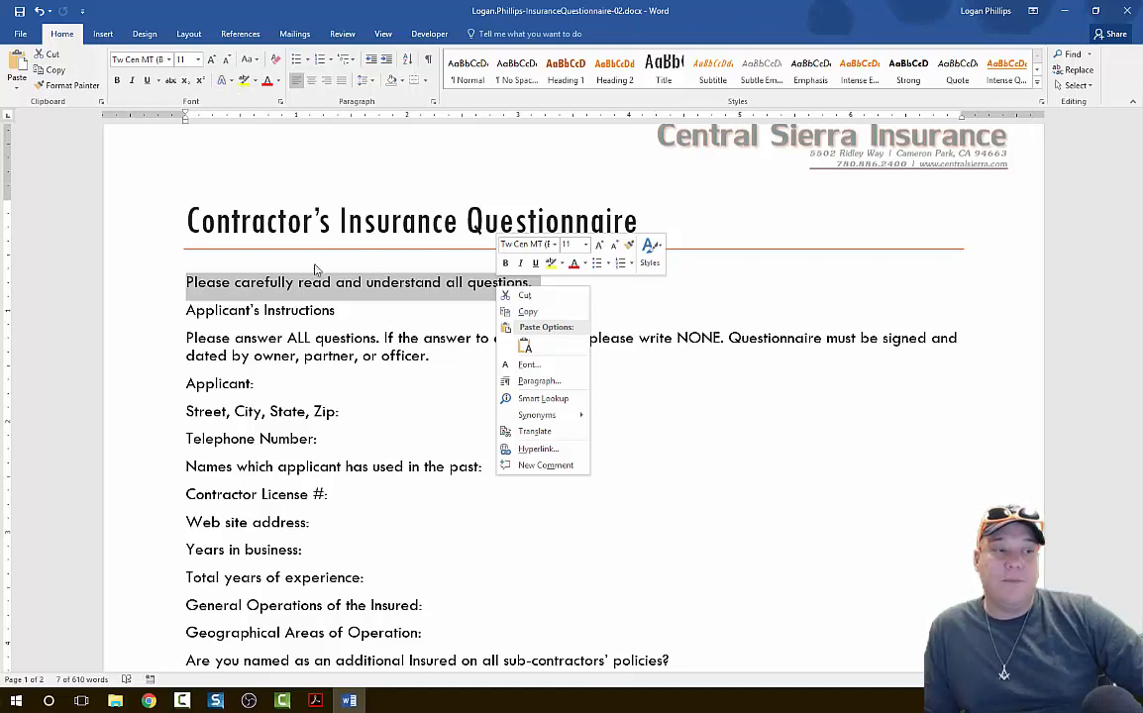
left_click(653, 253)
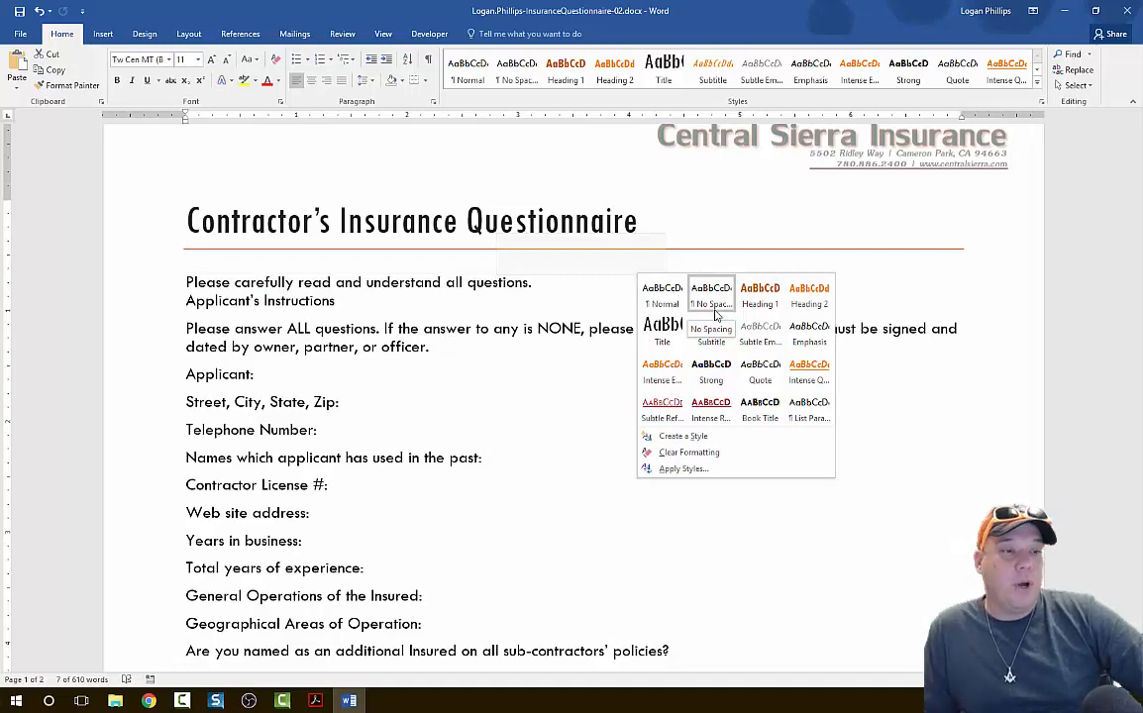
left_click(760, 408)
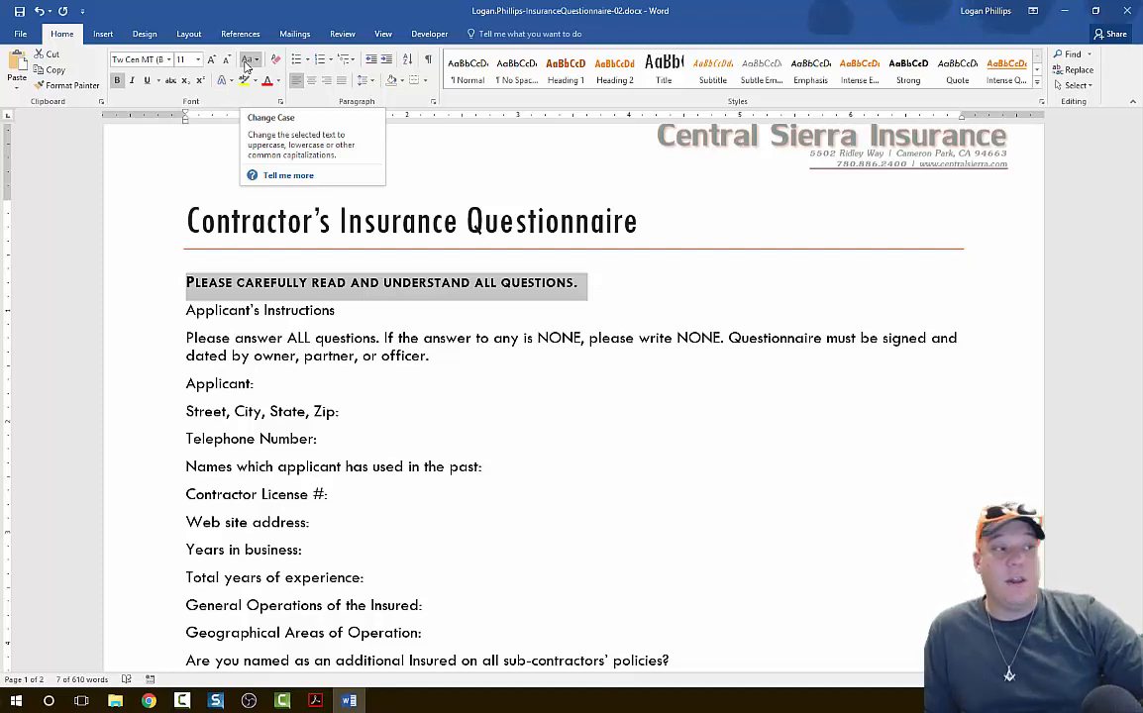
Change the case of the line "Please carefully read and understand all questions." to UPPERCASE.
left_click(246, 62)
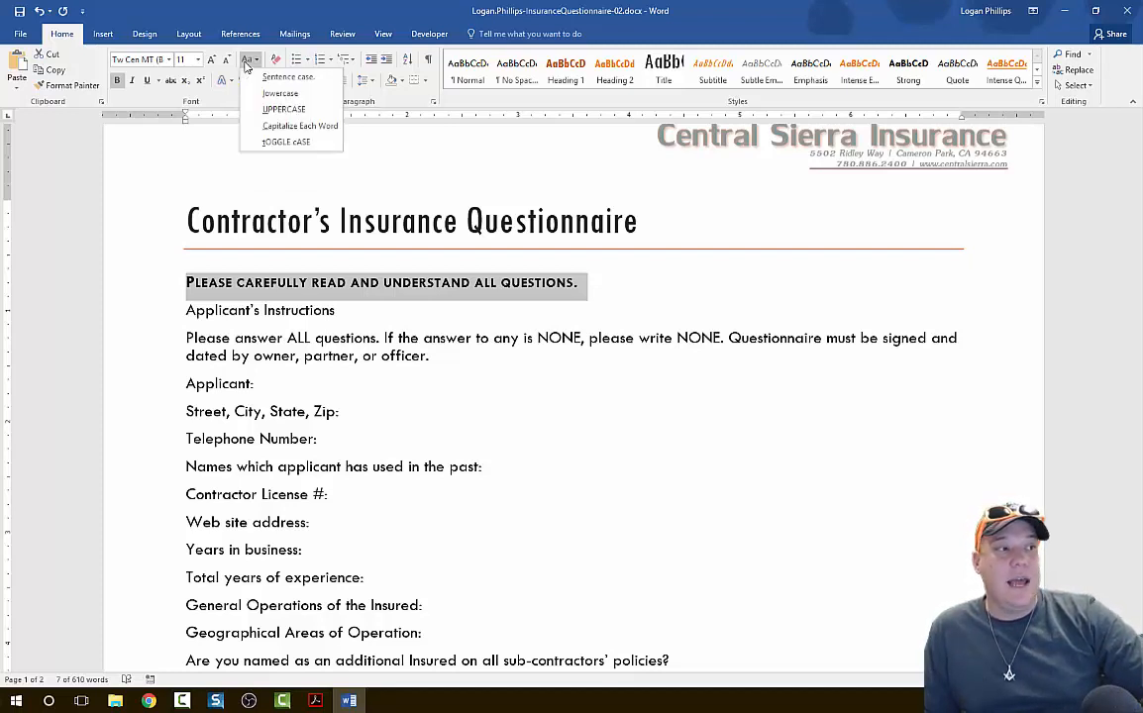
left_click(246, 63)
left_click(251, 62)
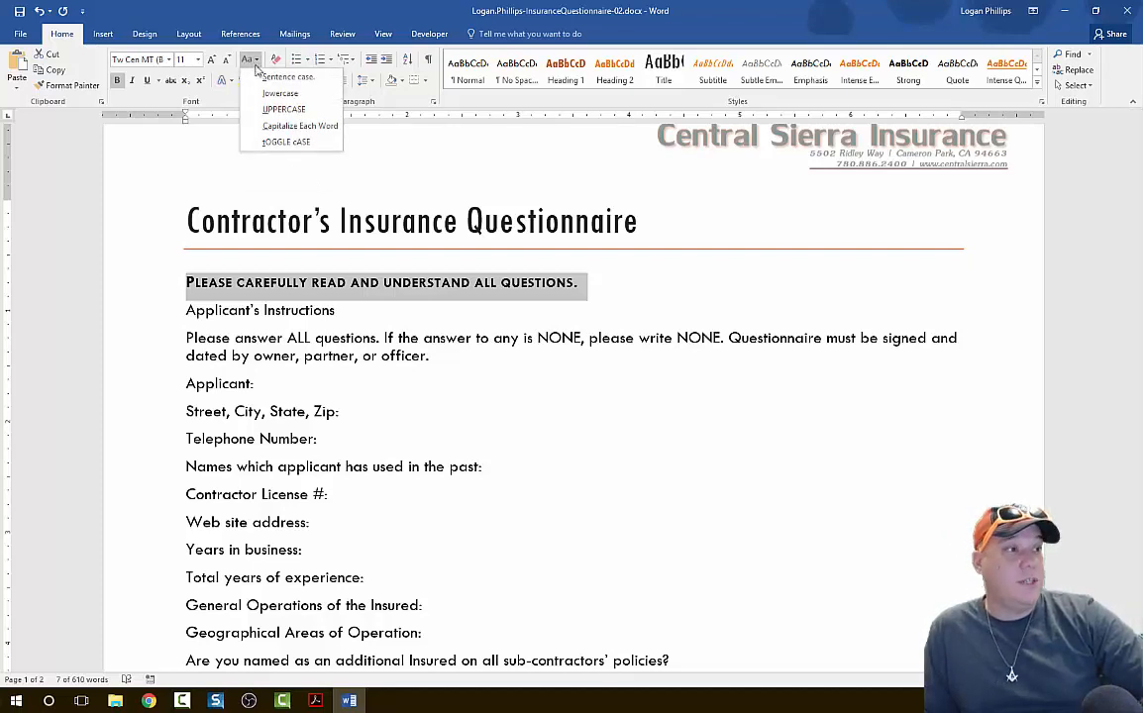
left_click(300, 126)
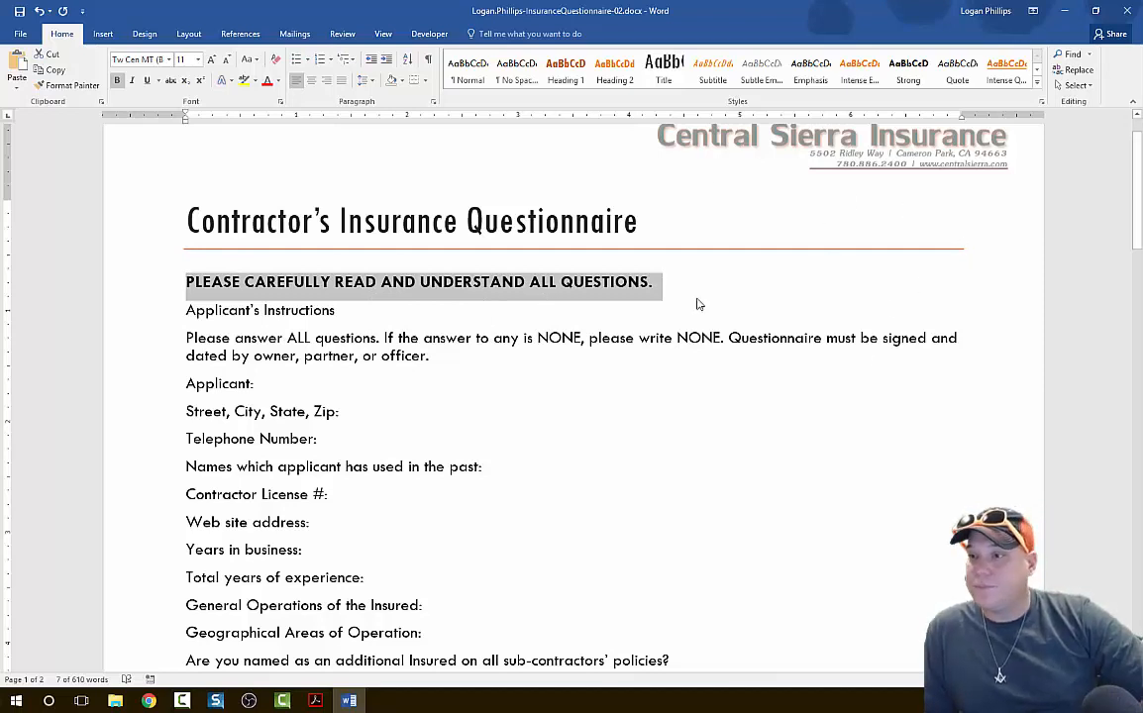
Apply the Intense Quote style to the "Applicant's Instructions" line below the title.
key("alt+Tab")
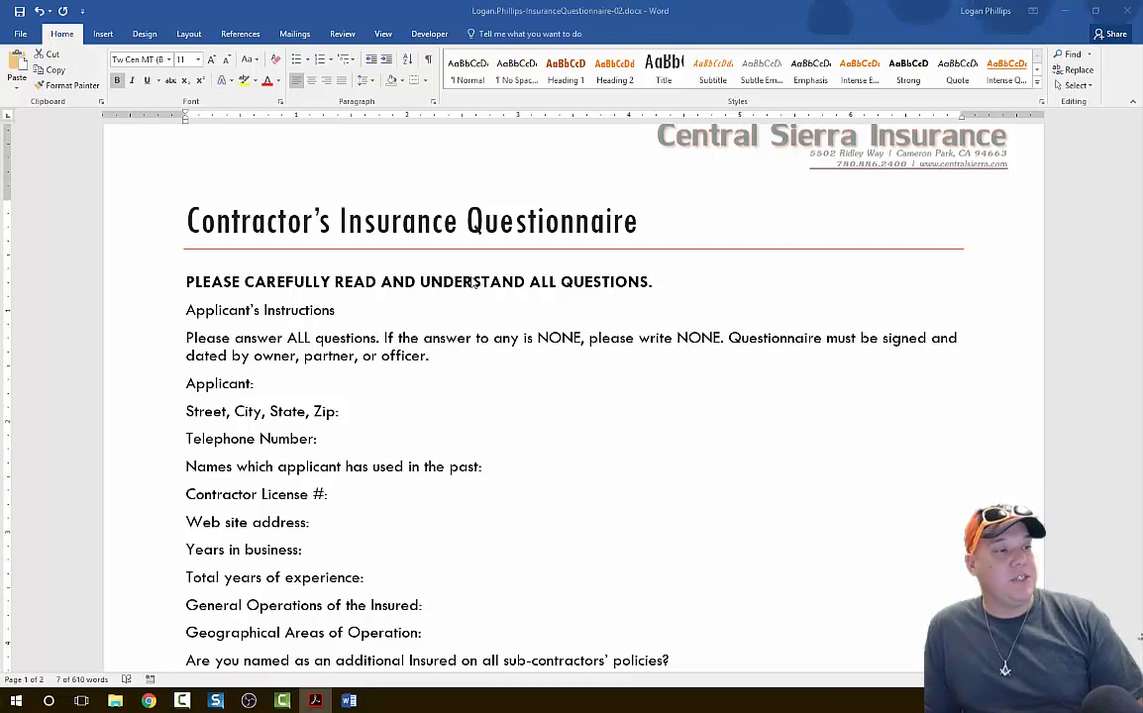
left_click(171, 283)
left_click(186, 310)
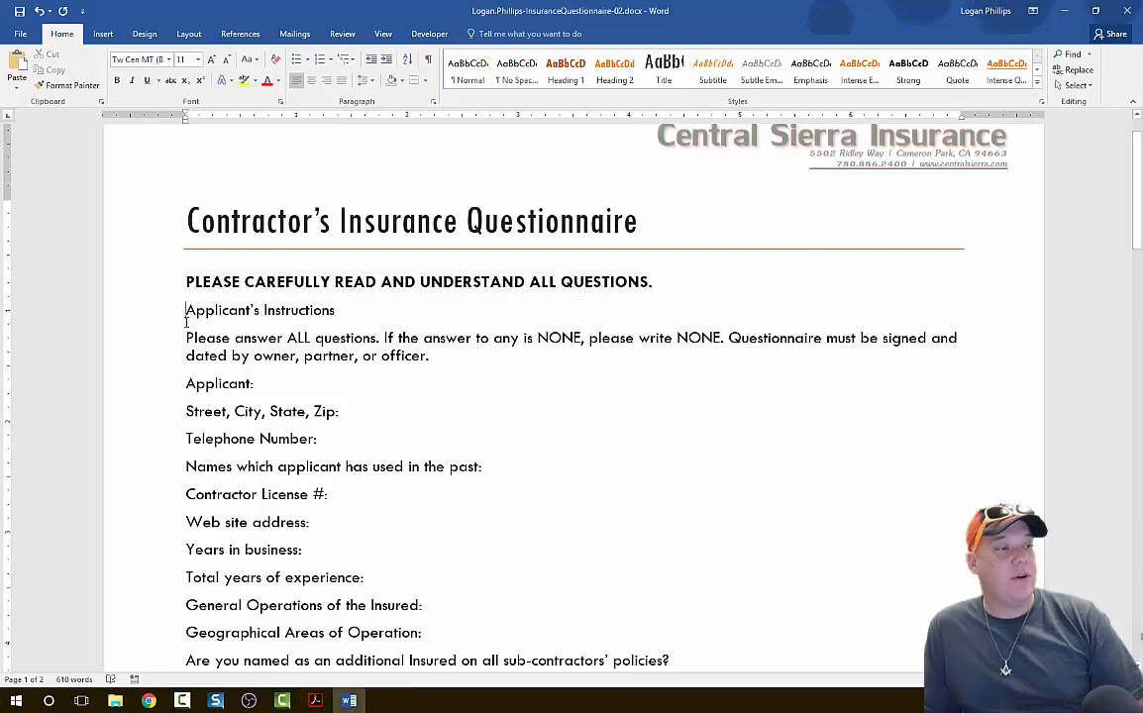
left_click_drag(186, 310, 340, 305)
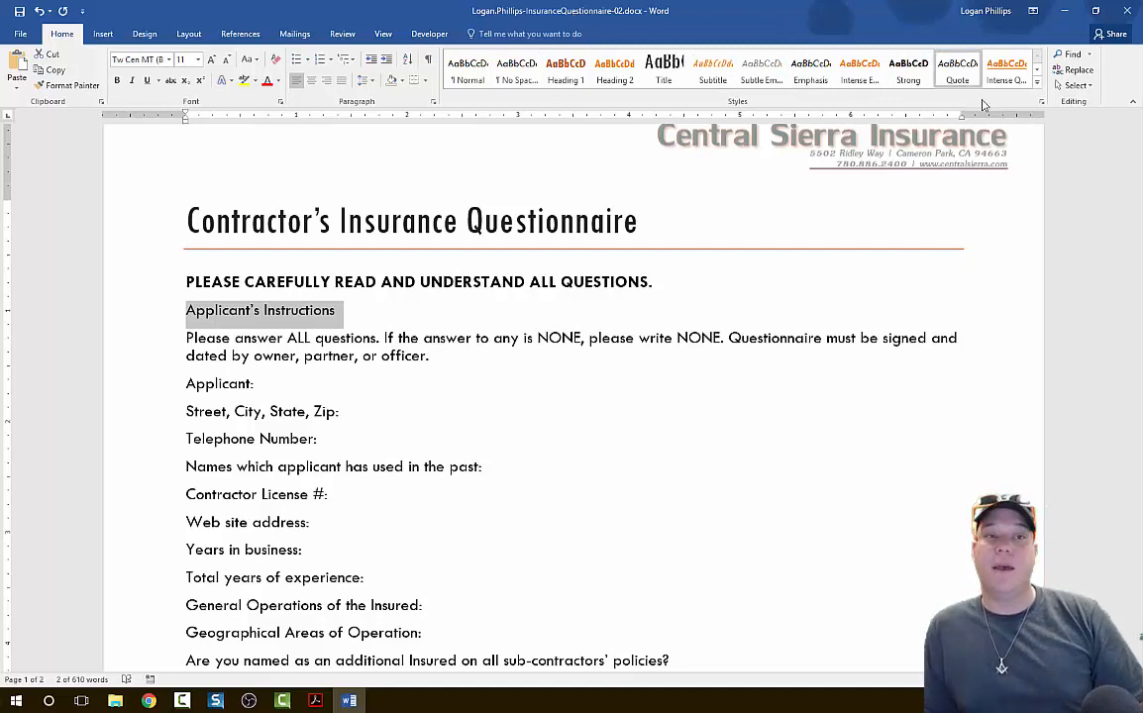
left_click(1036, 88)
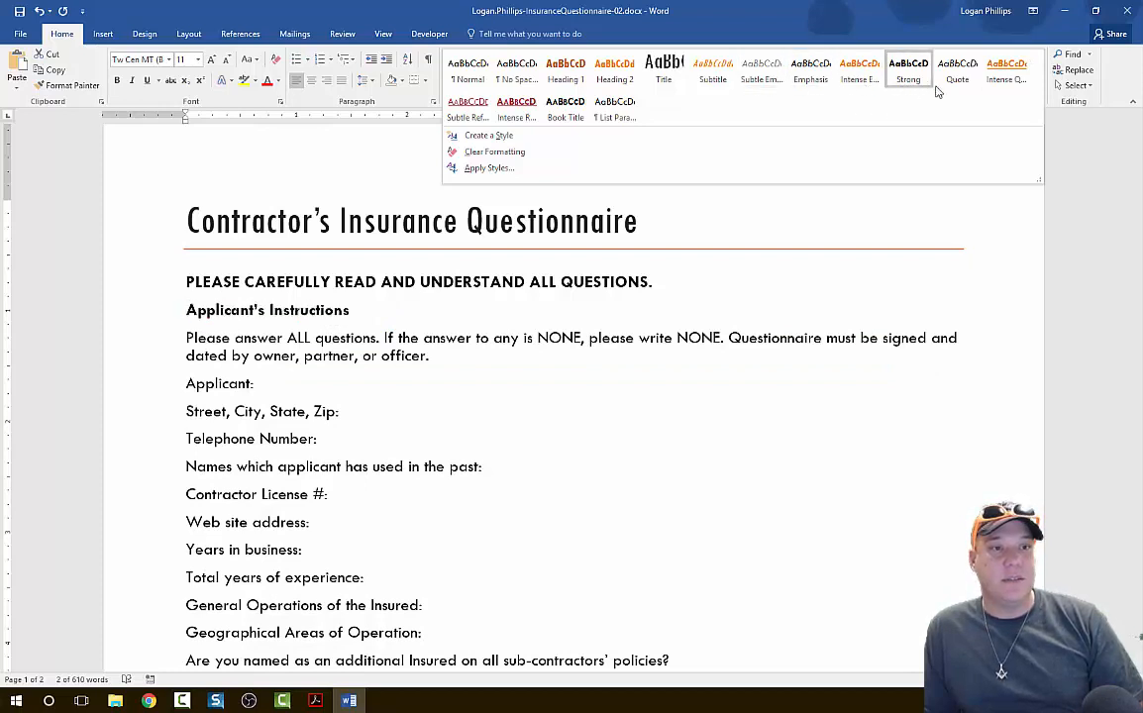
left_click(1007, 81)
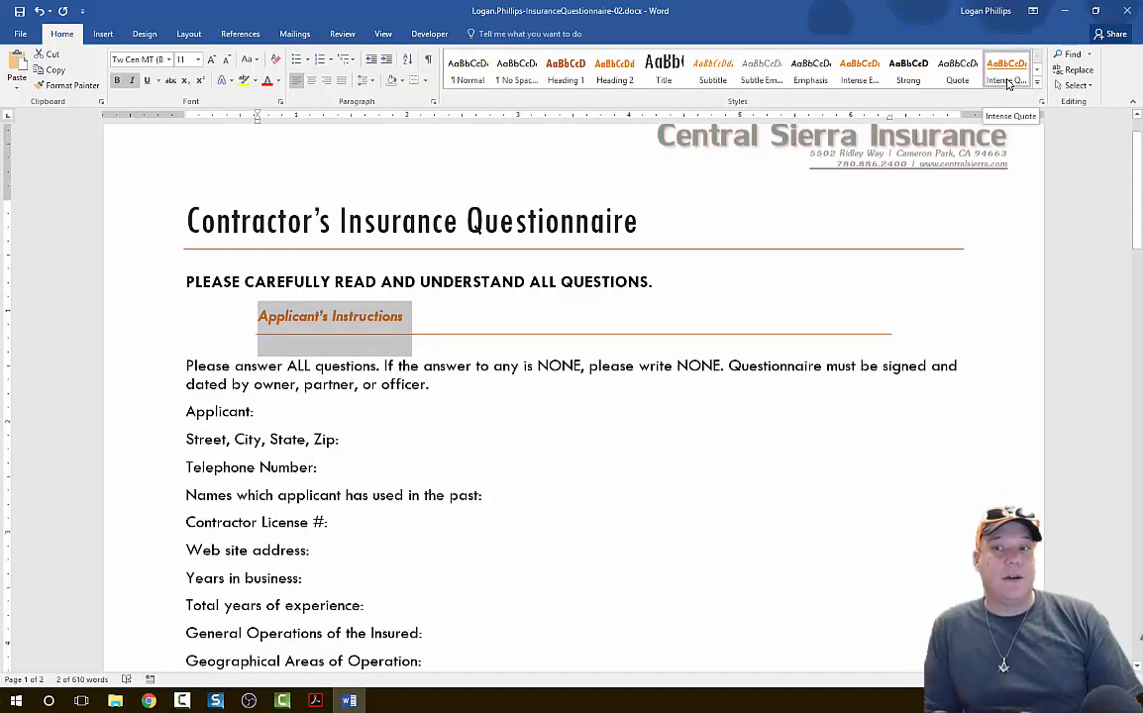
left_click(850, 399)
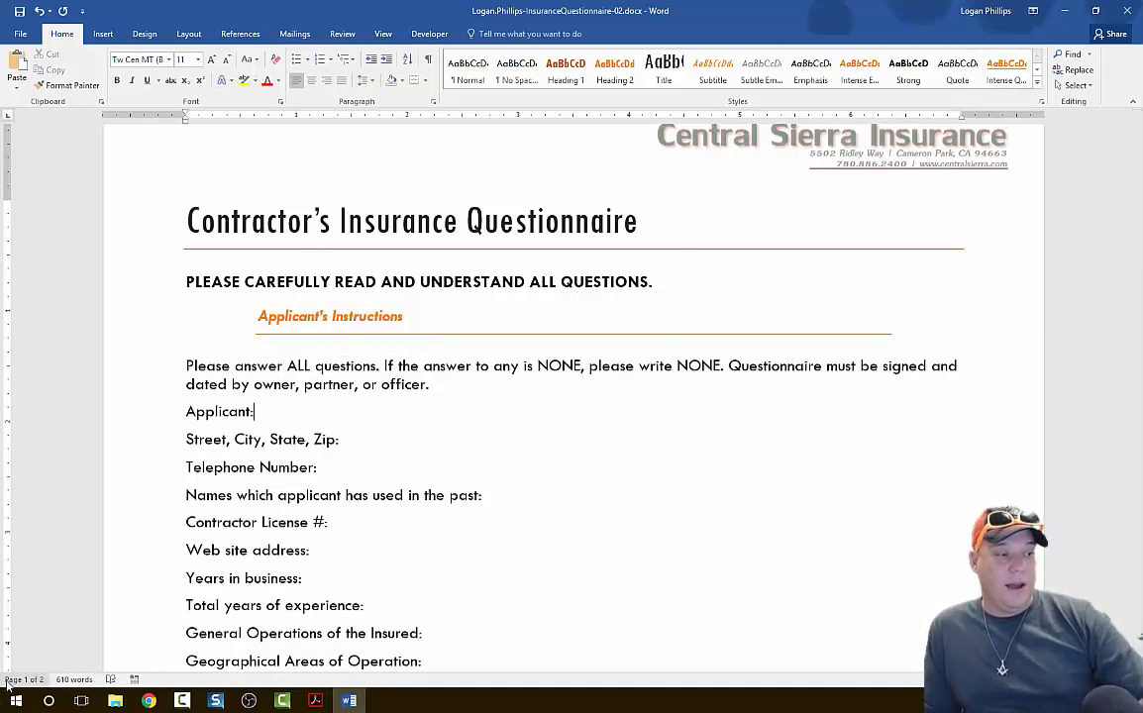
left_click(846, 481)
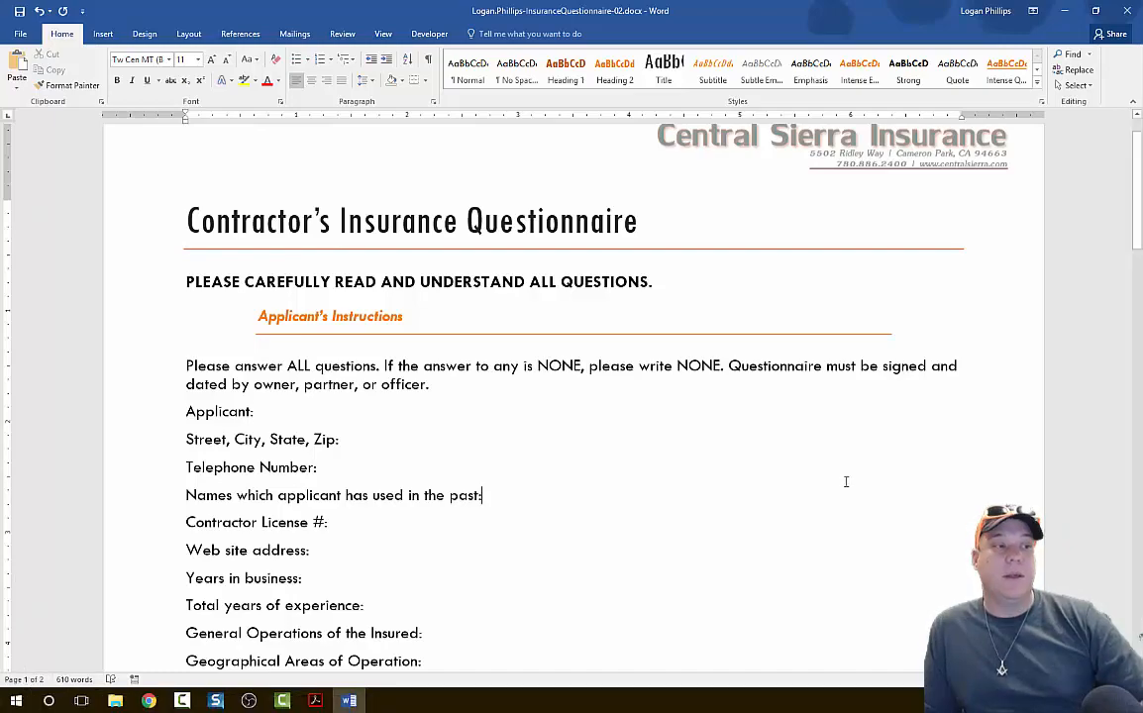
Apply the Intense Quote style to the "Insurance Application Disclaimer" line on the second page.
scroll(826, 431, "down", 20)
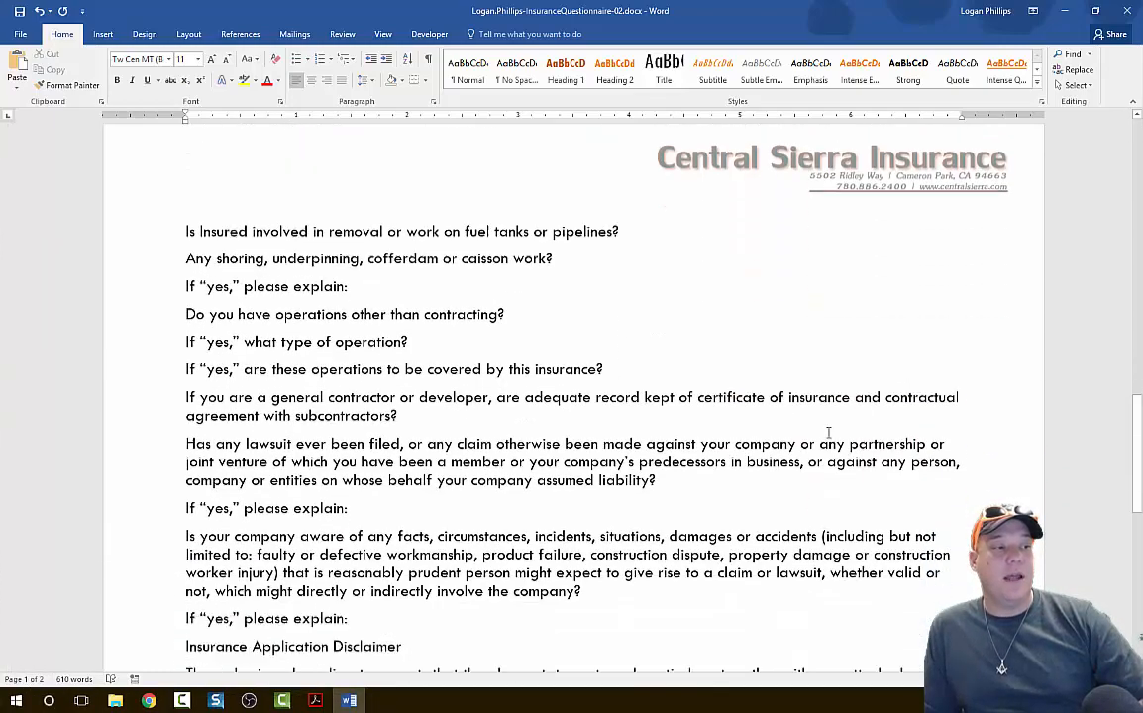
left_click(350, 400)
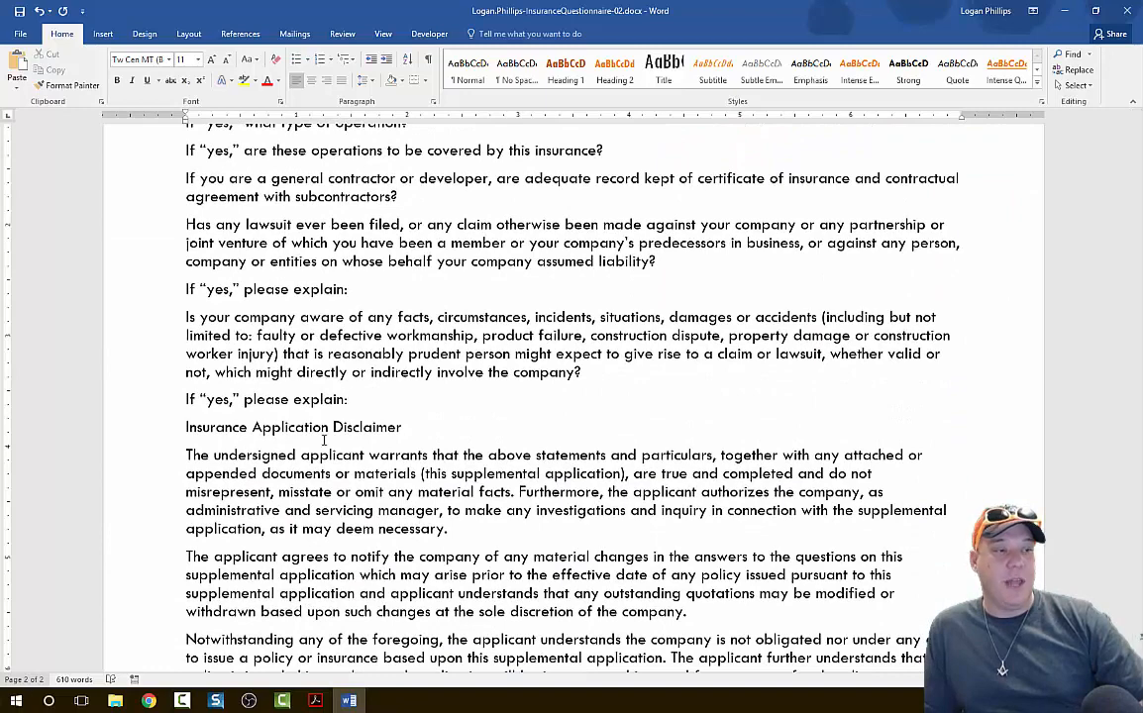
scroll(538, 418, "up", 2)
scroll(538, 418, "up", 3)
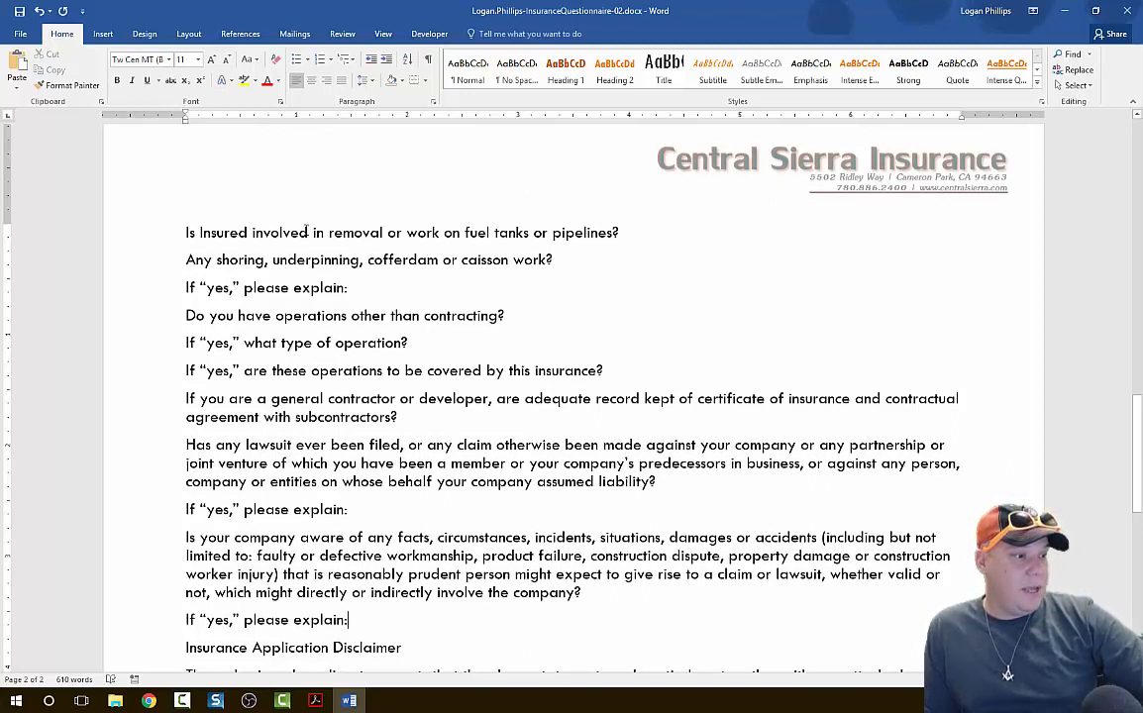
scroll(306, 231, "down", 5)
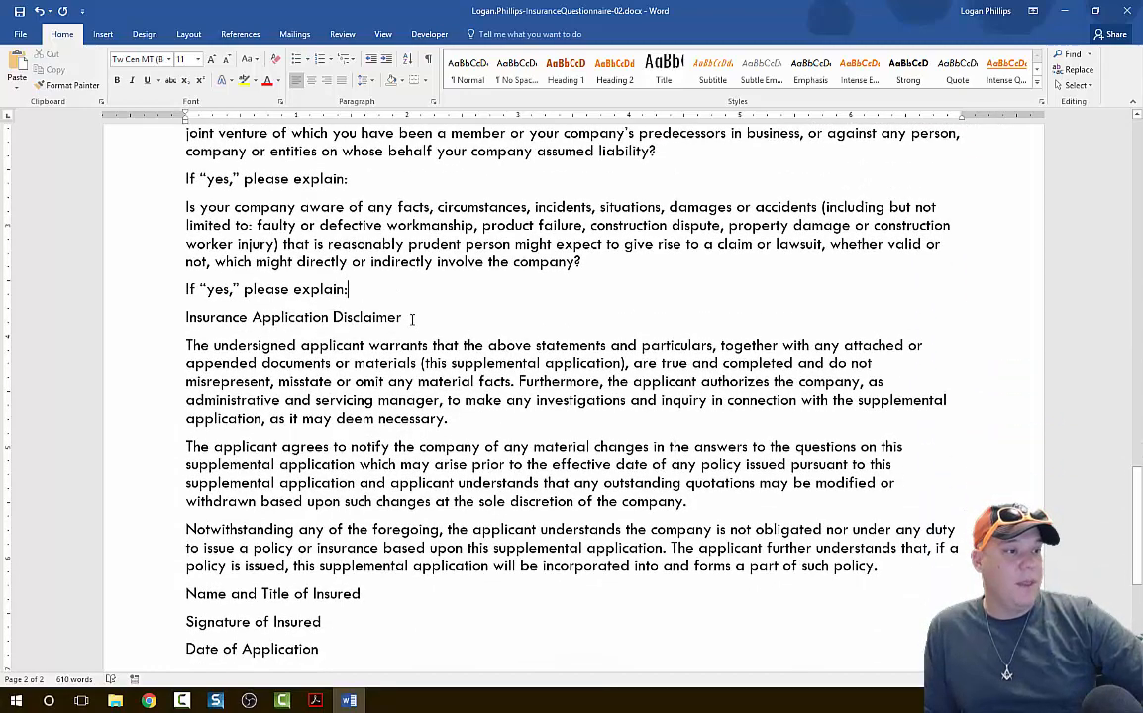
left_click_drag(412, 318, 205, 320)
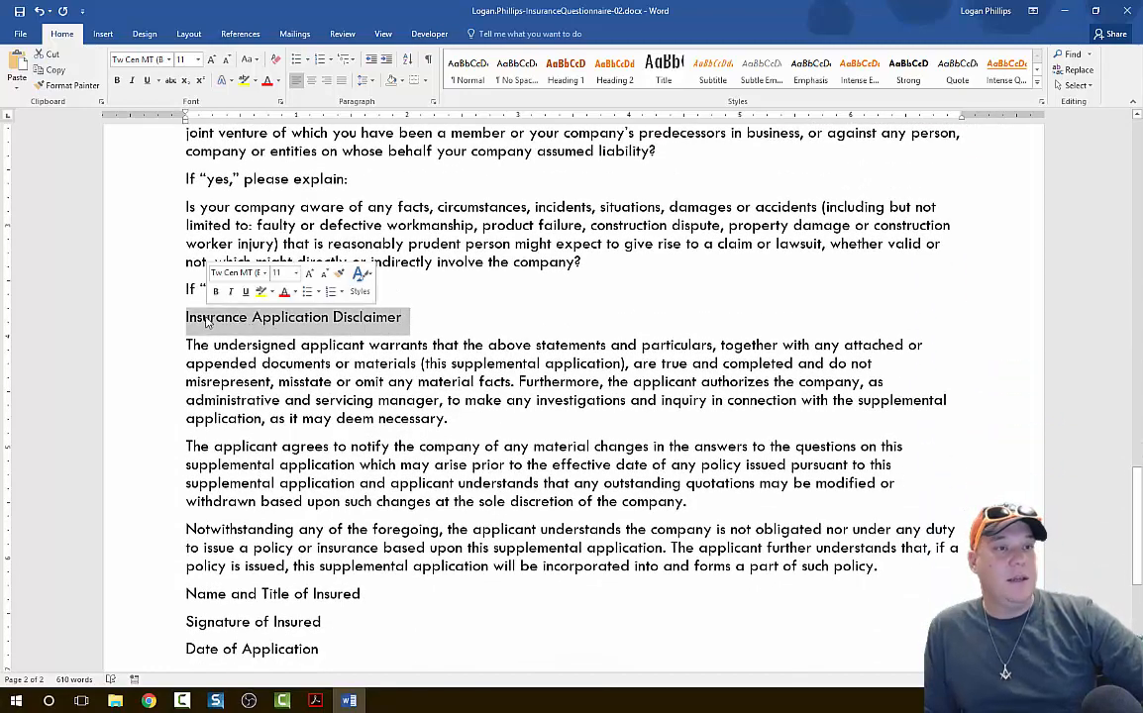
left_click(1015, 78)
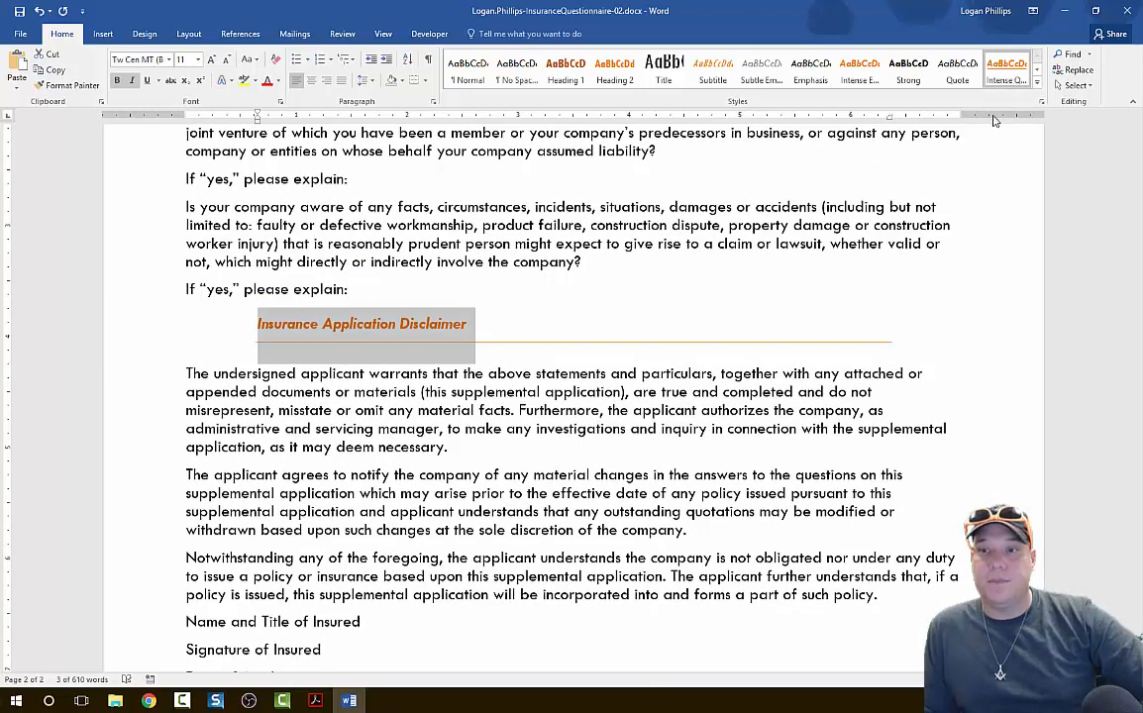
left_click(705, 445)
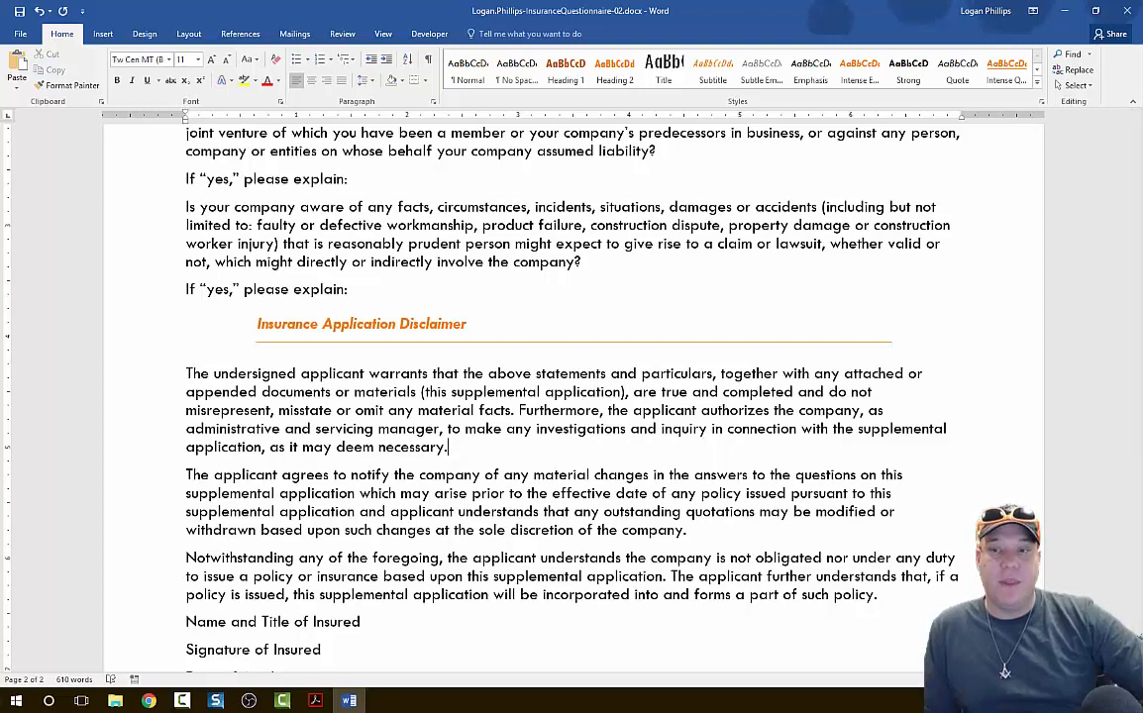
Open the Intense Quote style for modification and set its font size to 12 pt.
key("alt+Tab")
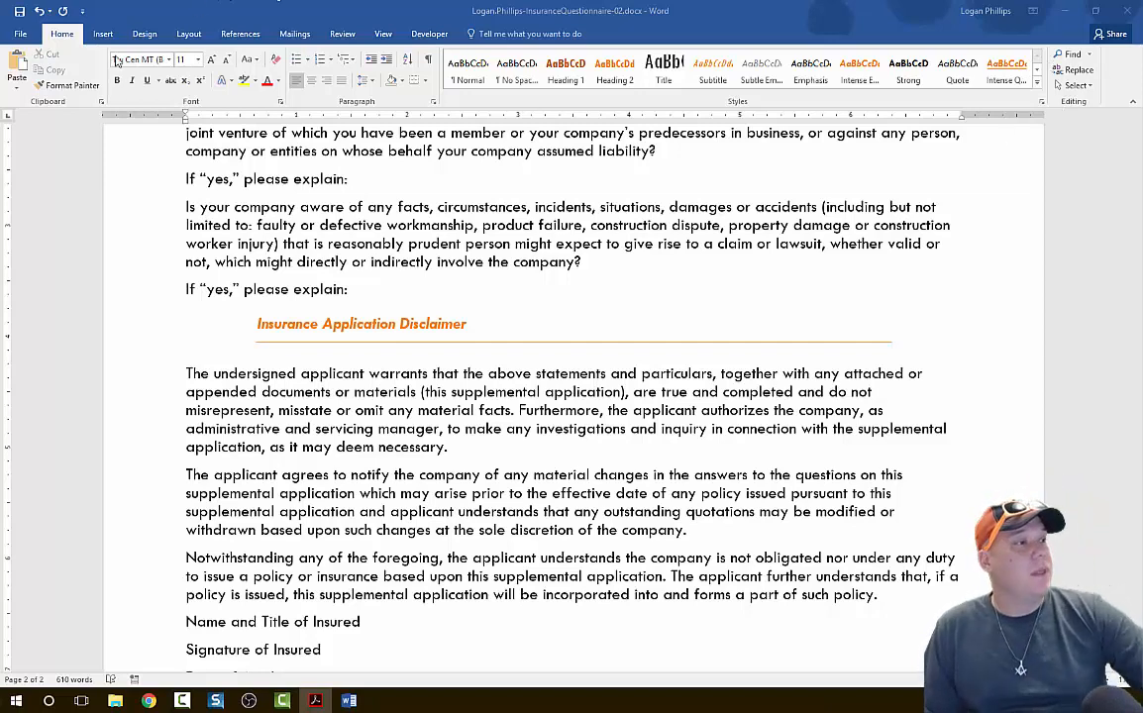
left_click(57, 38)
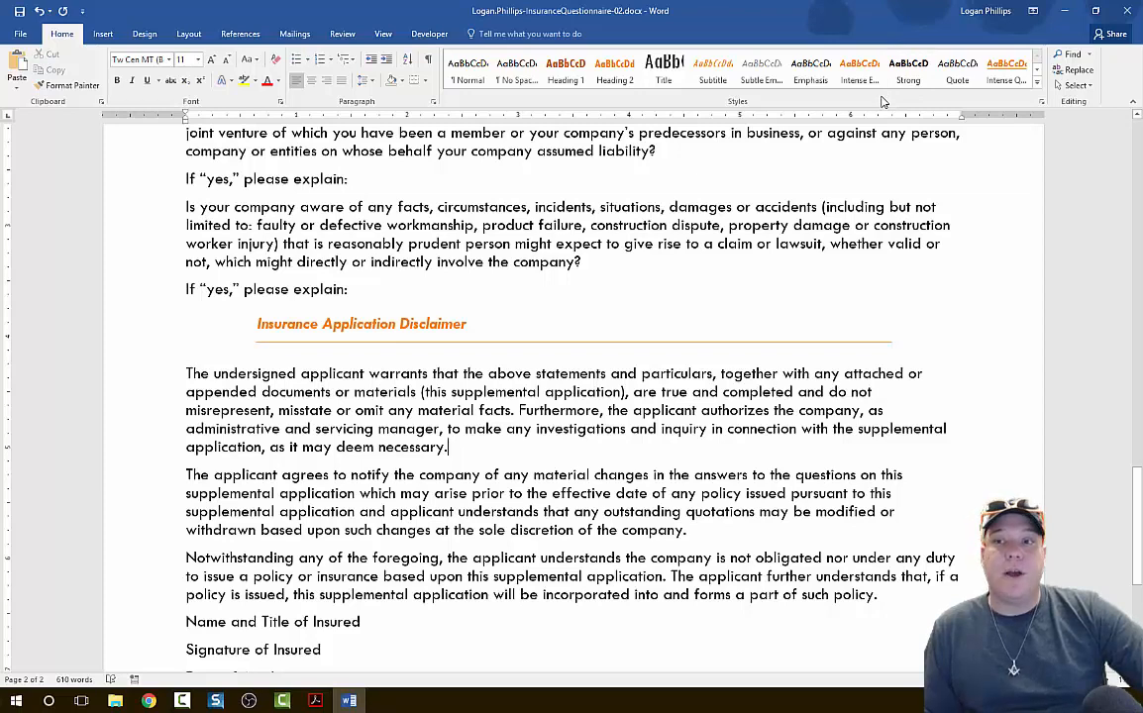
left_click(1040, 87)
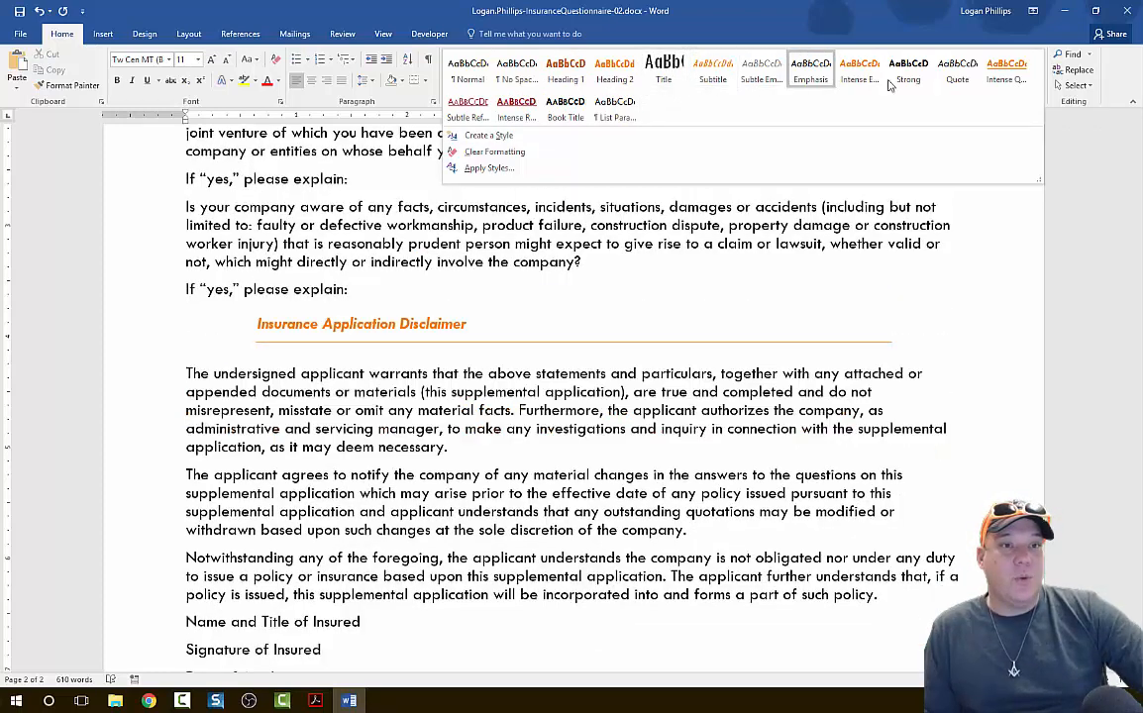
right_click(1007, 79)
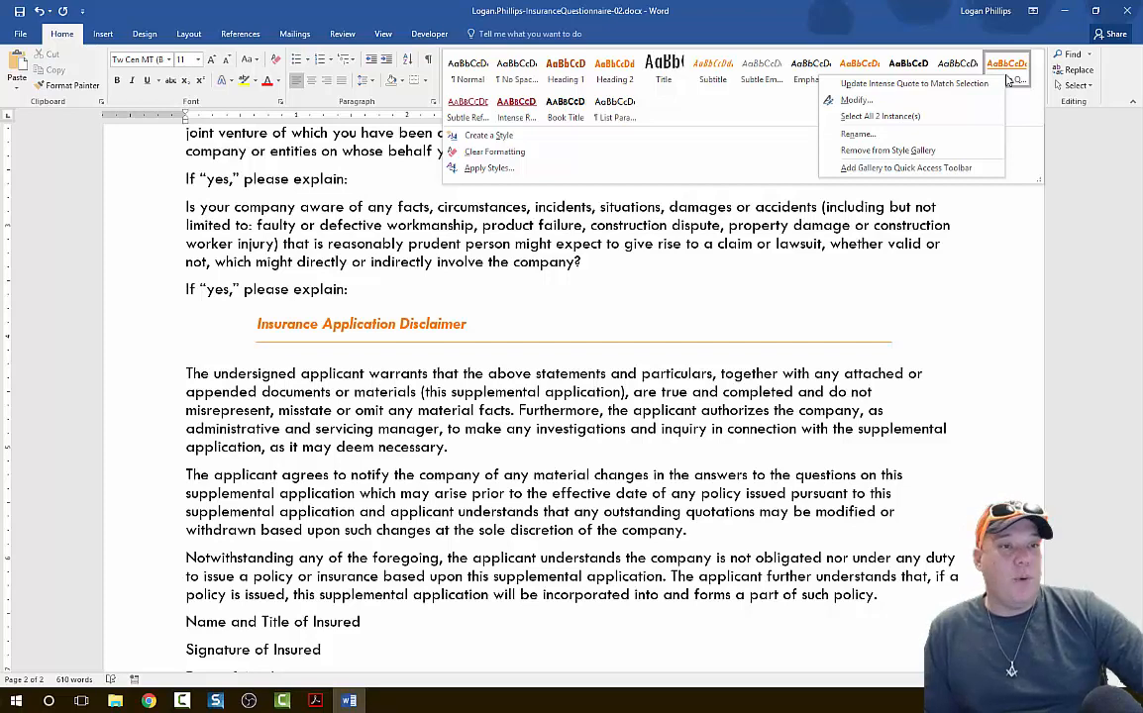
left_click(858, 100)
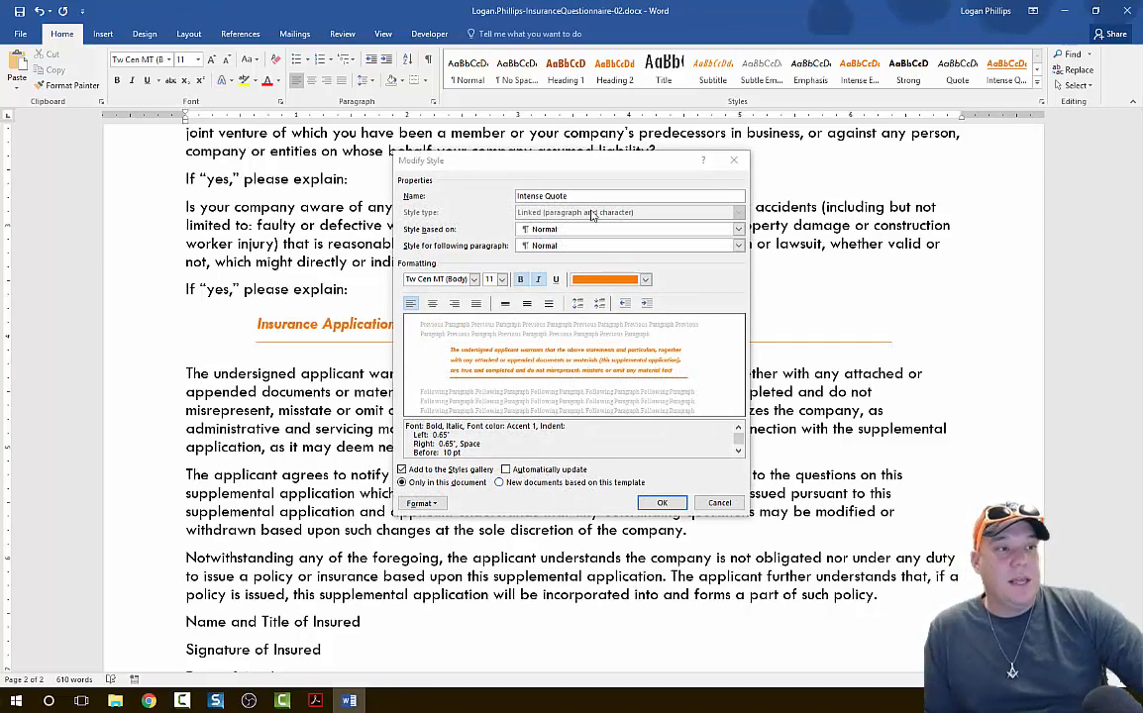
left_click(501, 280)
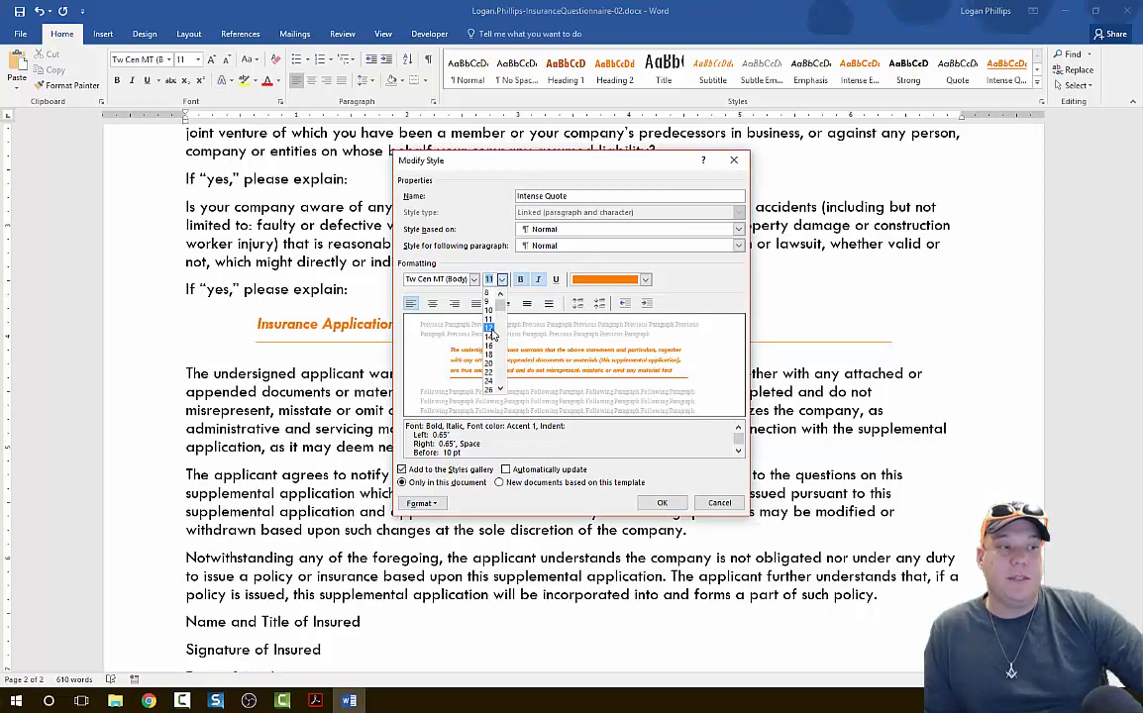
left_click(490, 328)
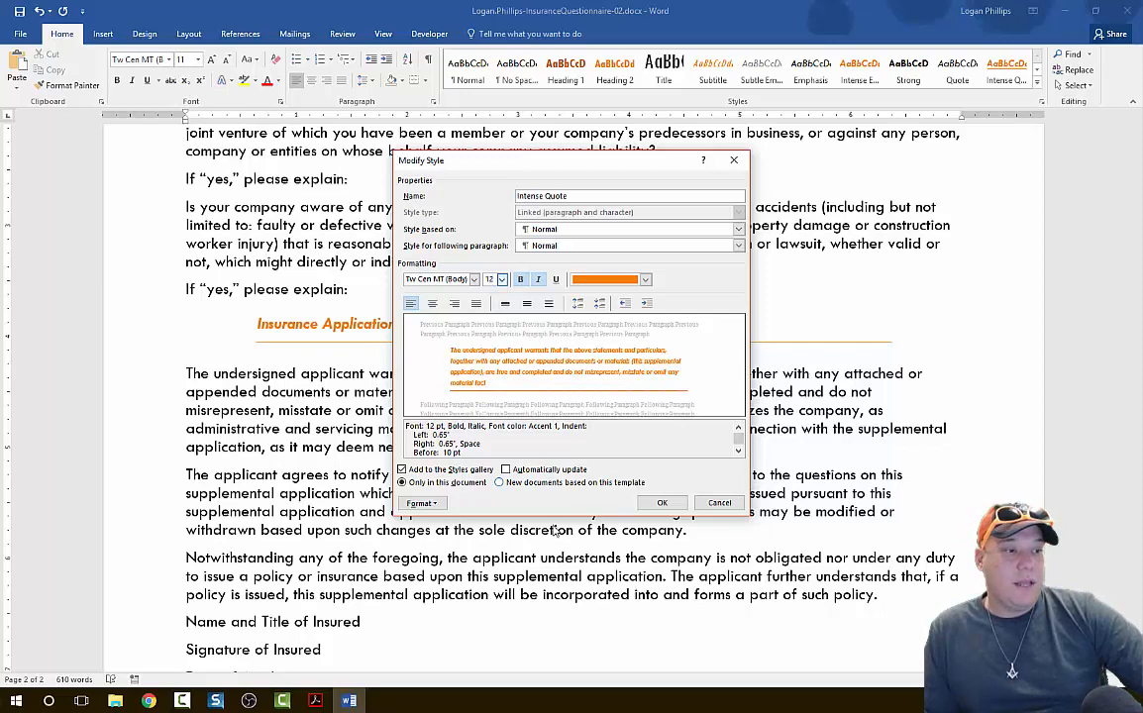
Set the Intense Quote style's left and right paragraph indents to 0" and save the modified style.
left_click(439, 505)
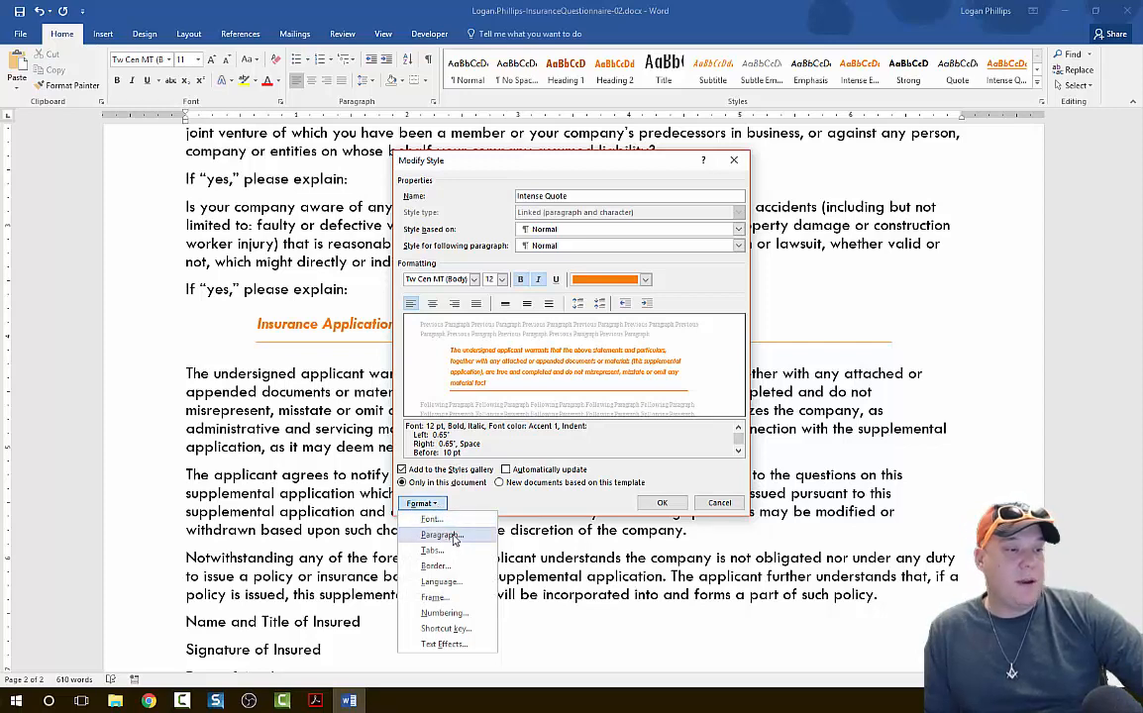
left_click(454, 539)
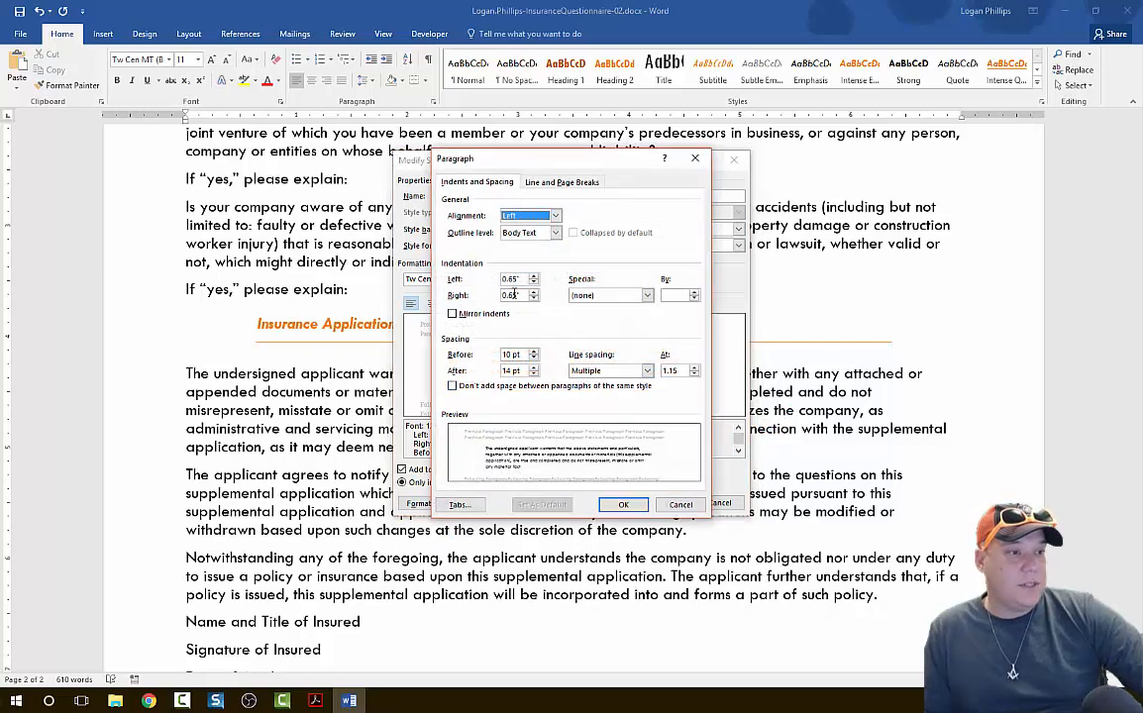
left_click(533, 283)
left_click(532, 283)
left_click(533, 284)
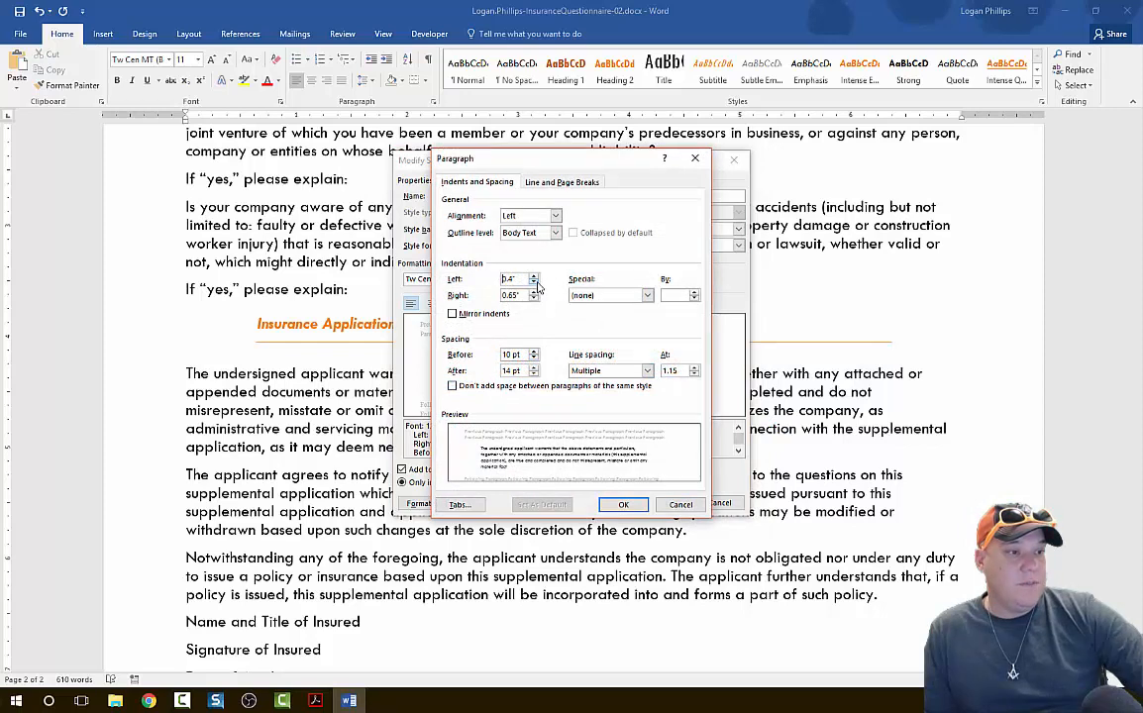
left_click(534, 285)
left_click(537, 285)
left_click(535, 283)
left_click(534, 284)
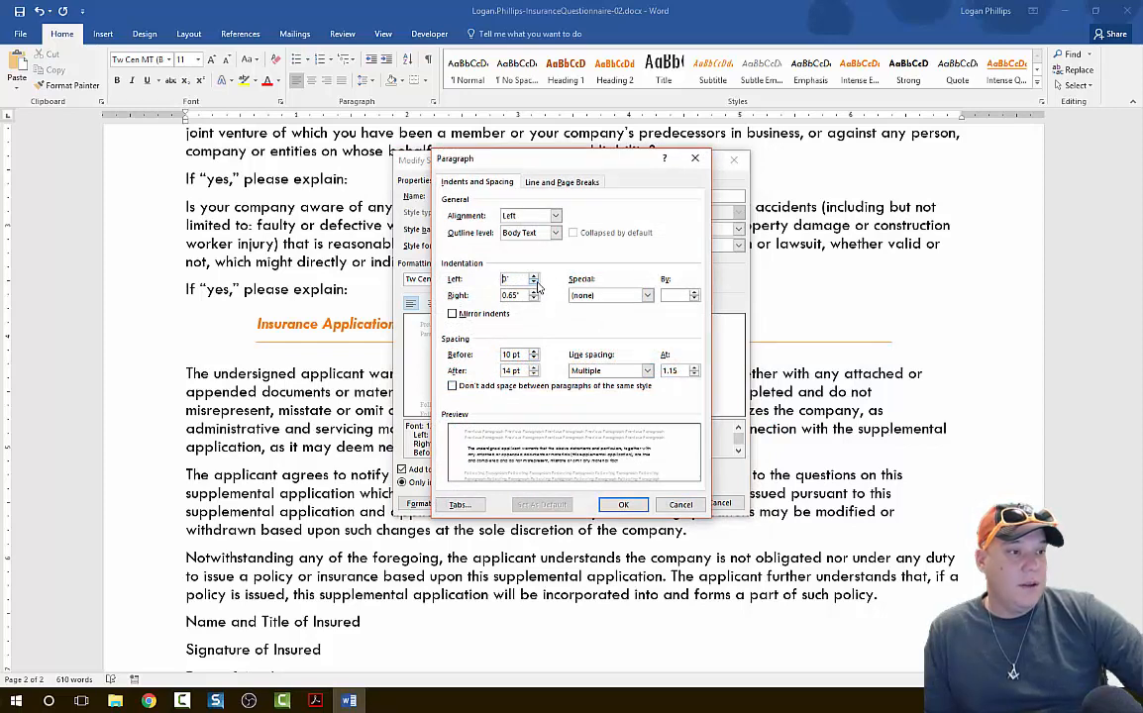
left_click(533, 299)
left_click(534, 299)
left_click(534, 299)
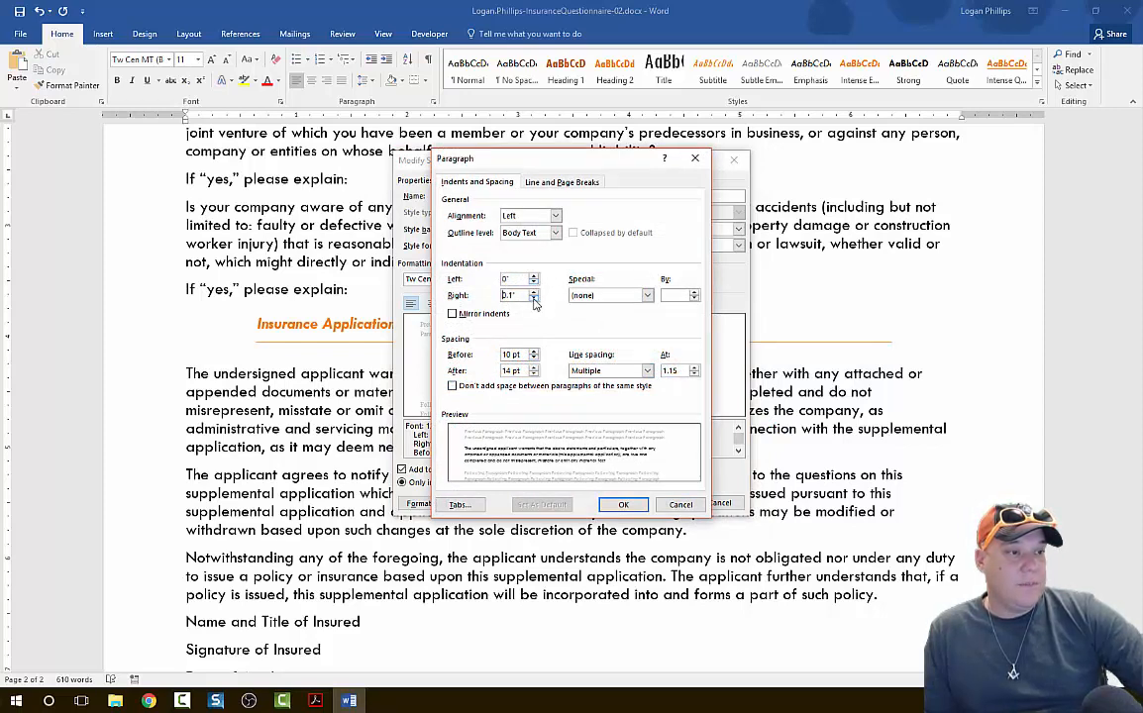
left_click(534, 299)
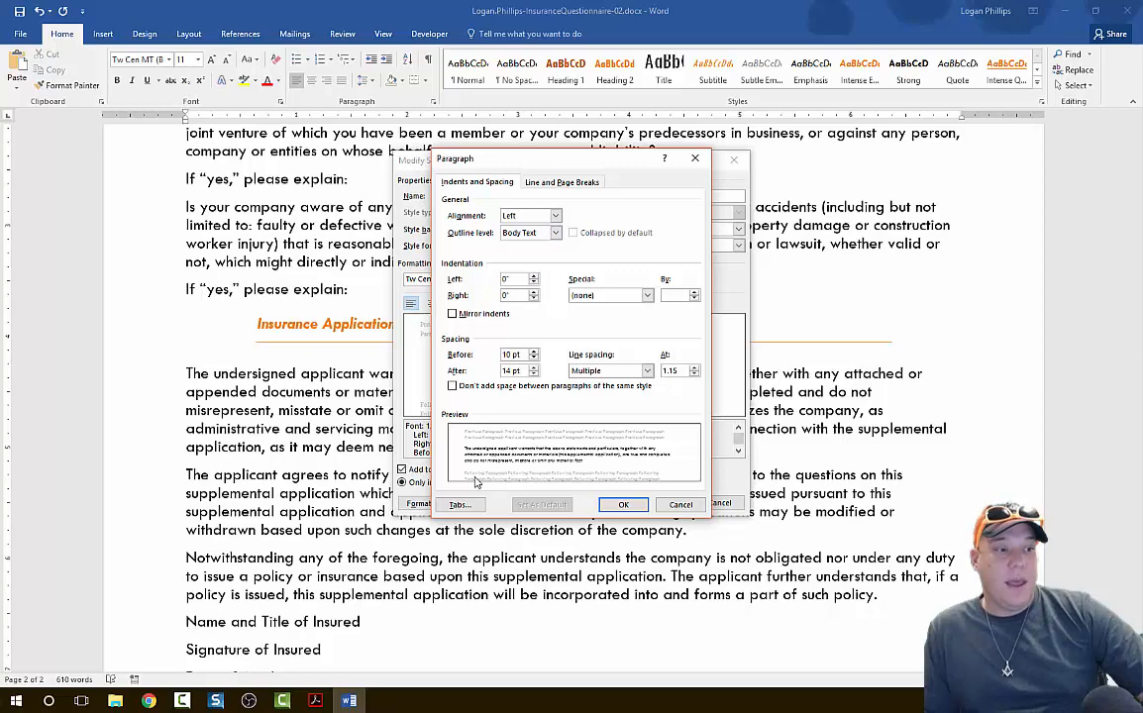
left_click(624, 505)
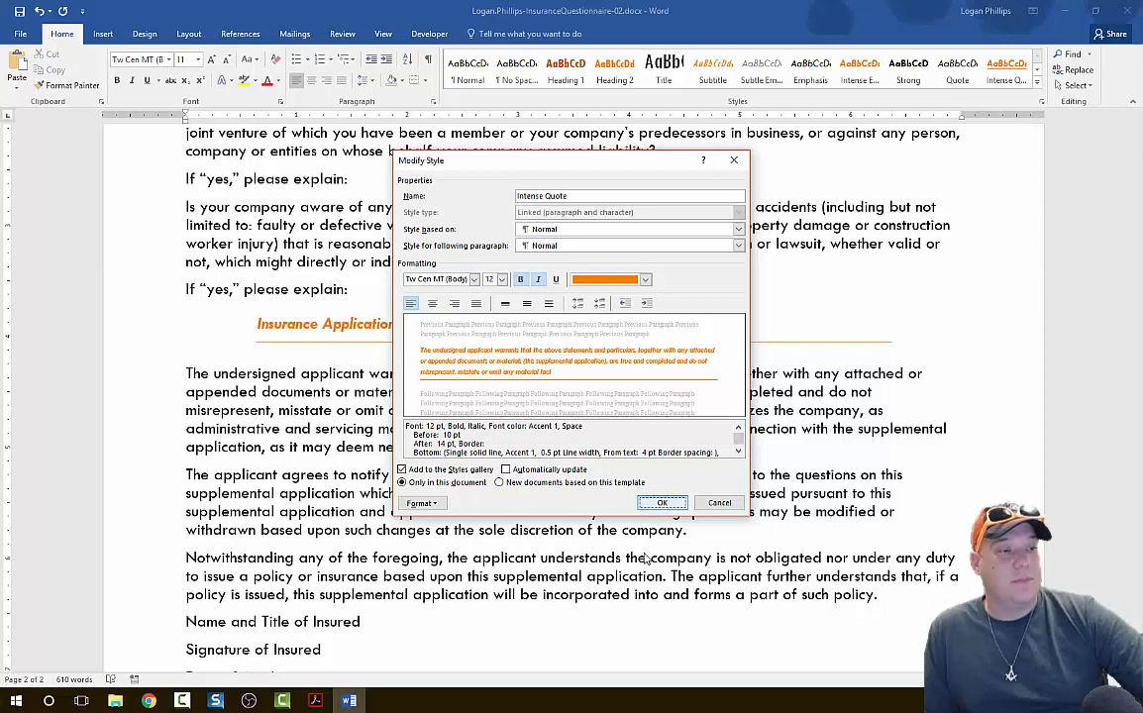
left_click(663, 503)
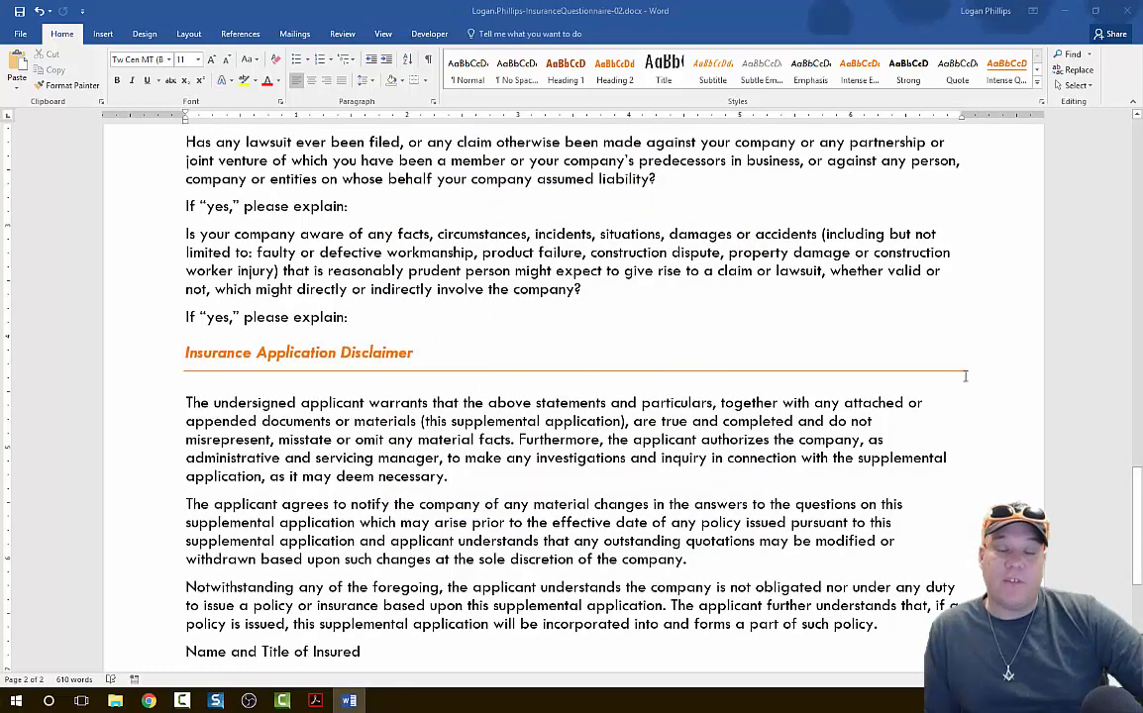
scroll(724, 416, "up", 20)
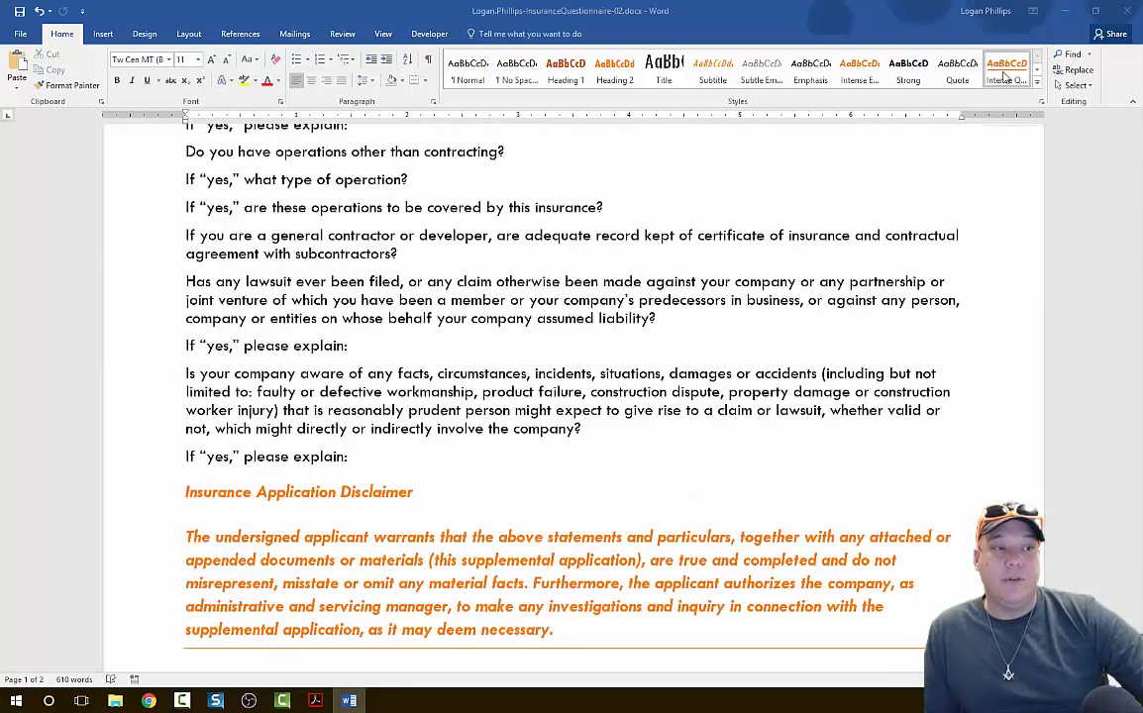
scroll(560, 361, "down", 3)
scroll(561, 360, "down", 20)
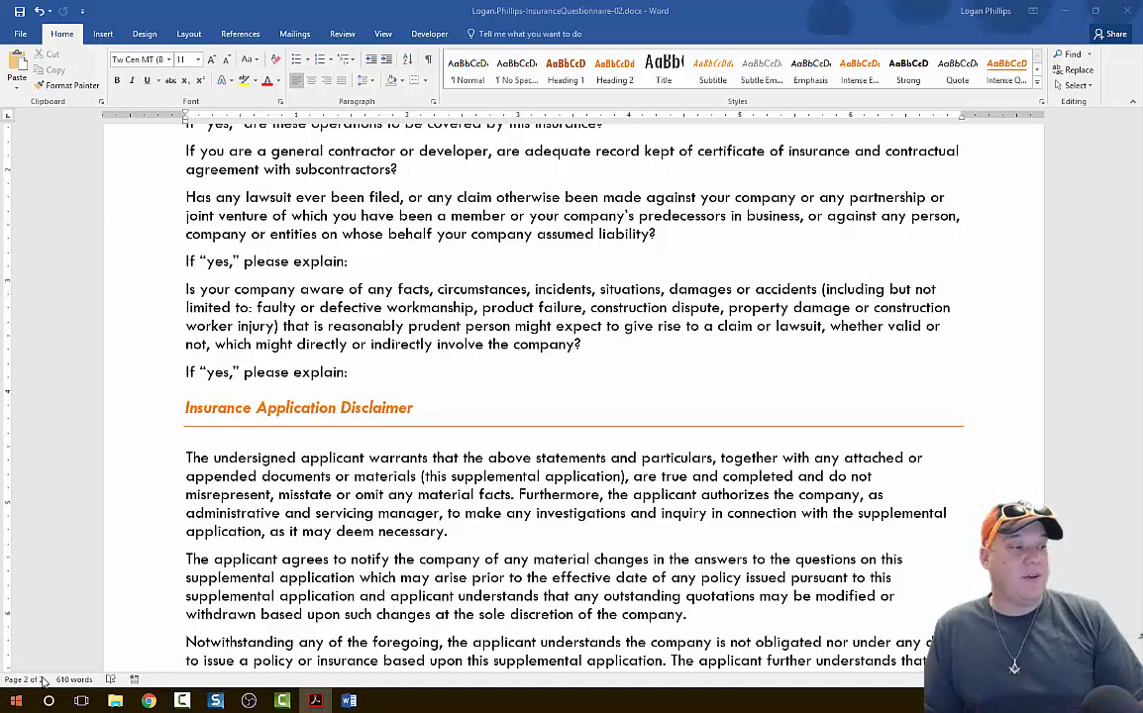
left_click(550, 447)
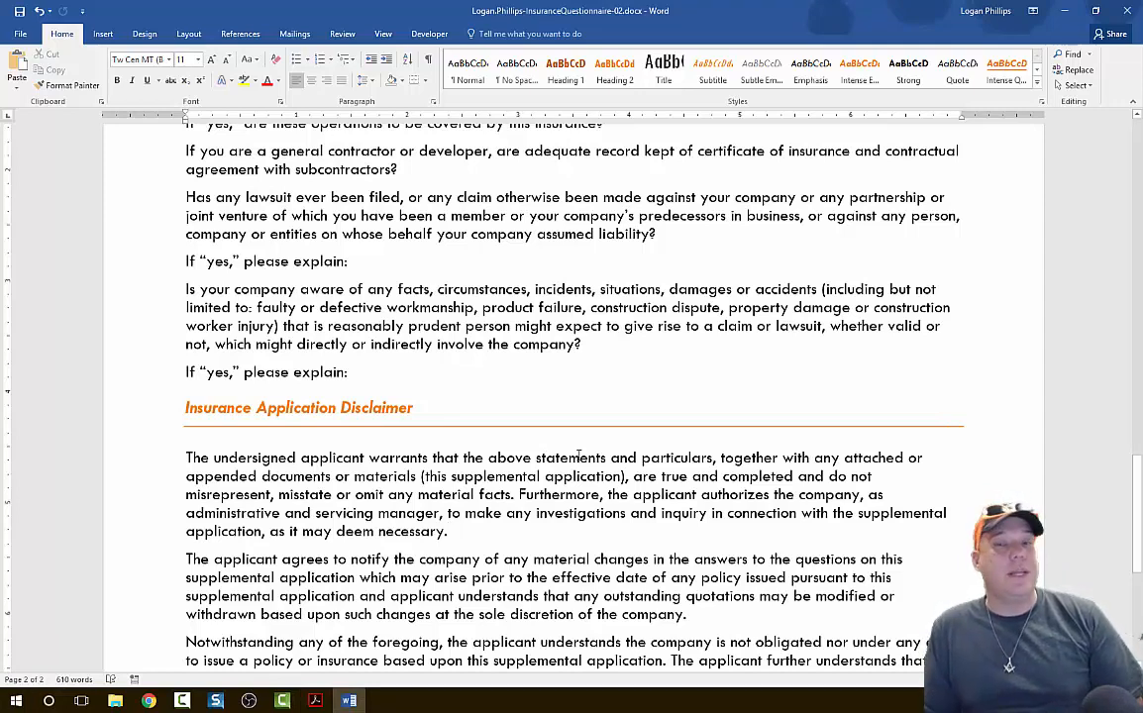
For the three paragraphs under "Insurance Application Disclaimer", define a custom solid border in Orange, Accent 1 with a 1 pt width.
scroll(628, 601, "down", 3)
scroll(413, 531, "up", 8)
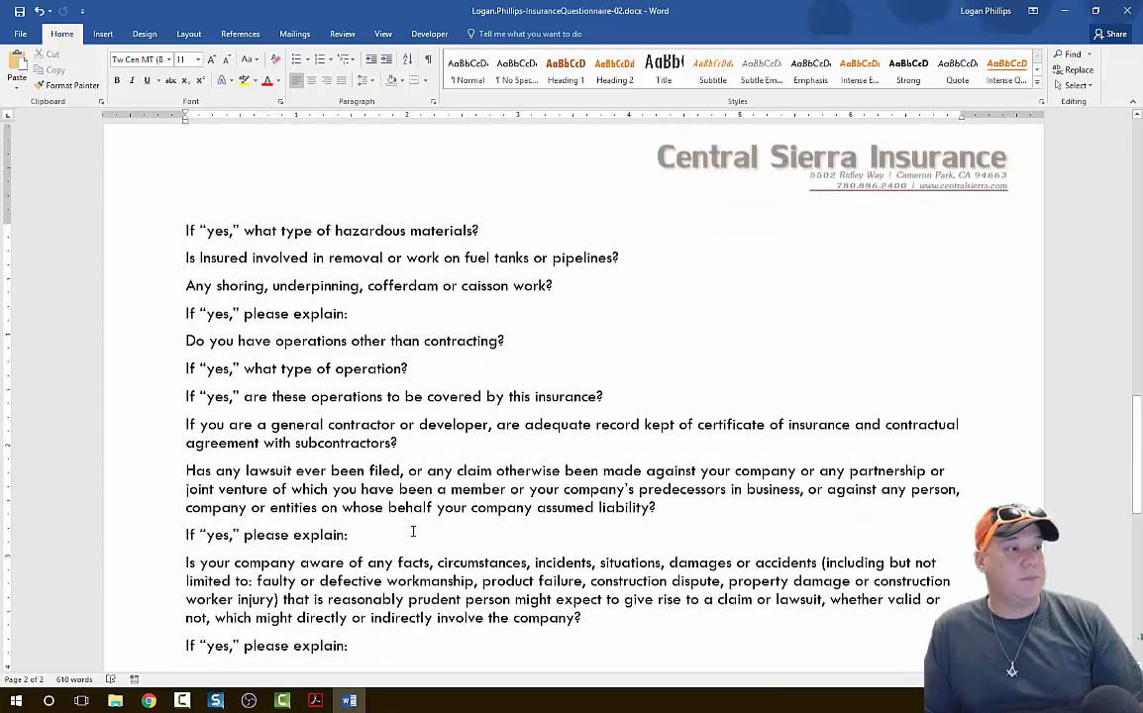
scroll(412, 532, "down", 7)
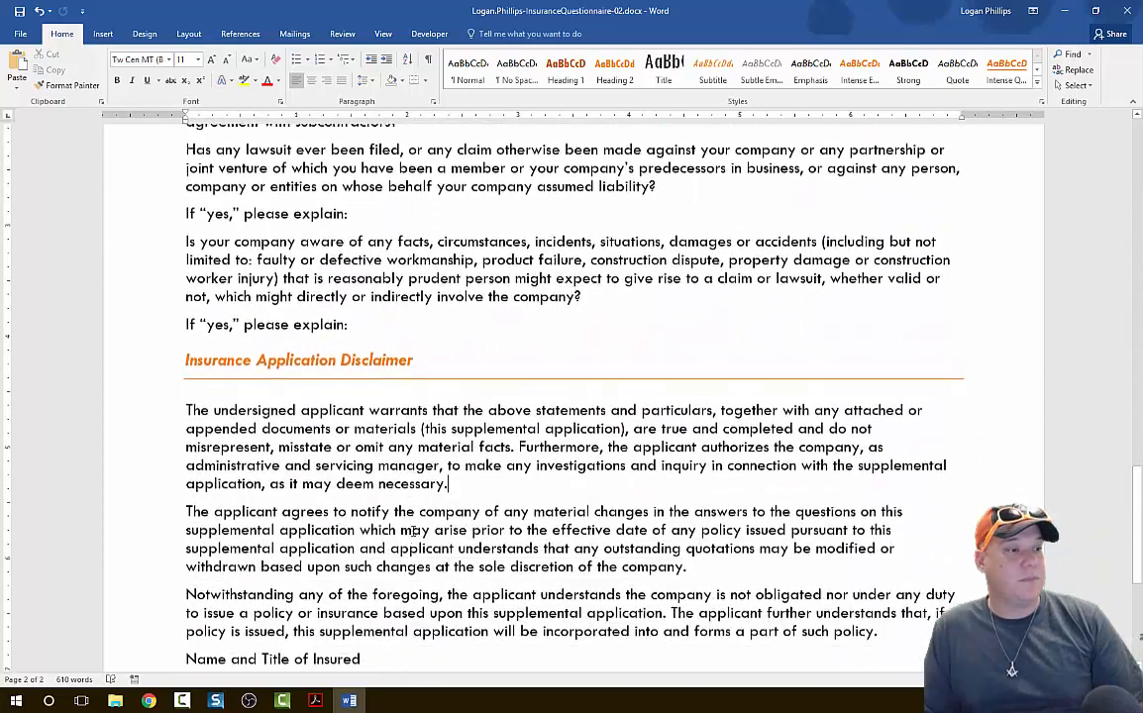
scroll(413, 531, "down", 2)
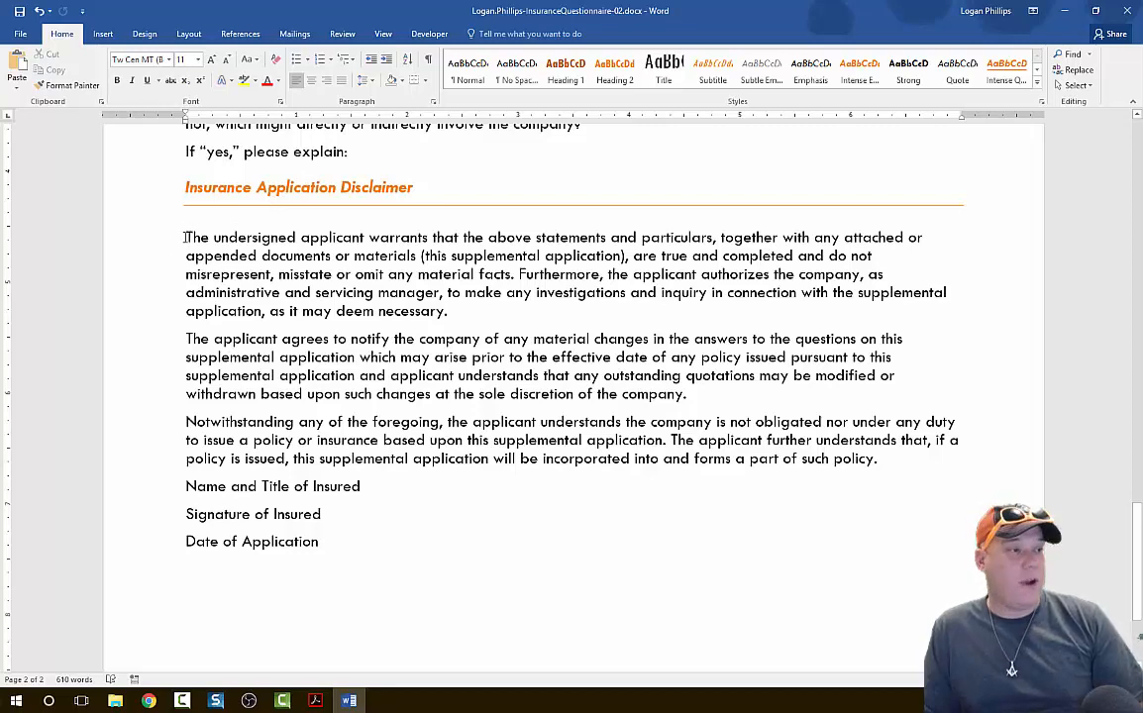
left_click_drag(403, 300, 930, 461)
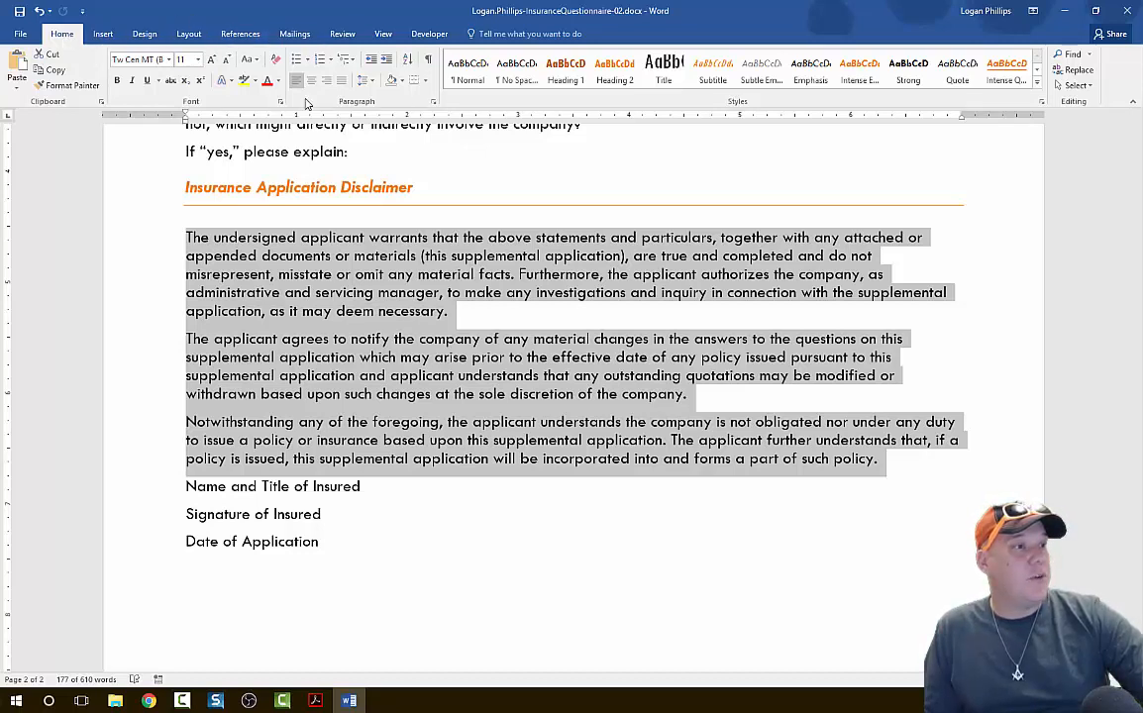
left_click(427, 87)
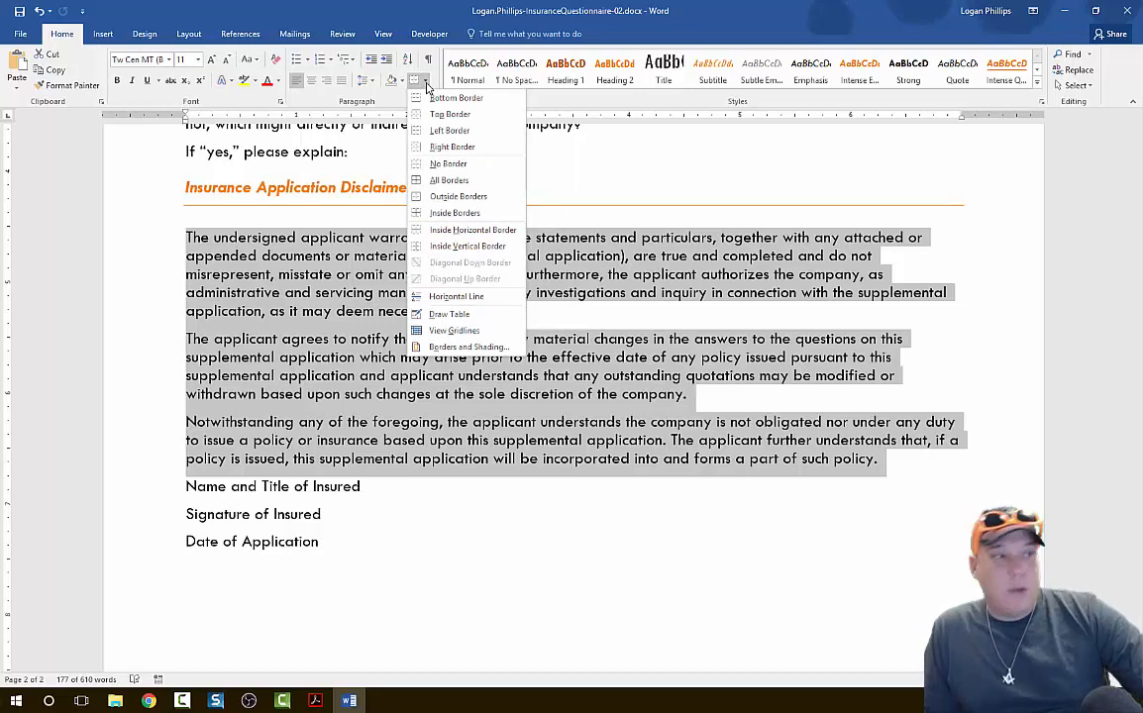
left_click(427, 86)
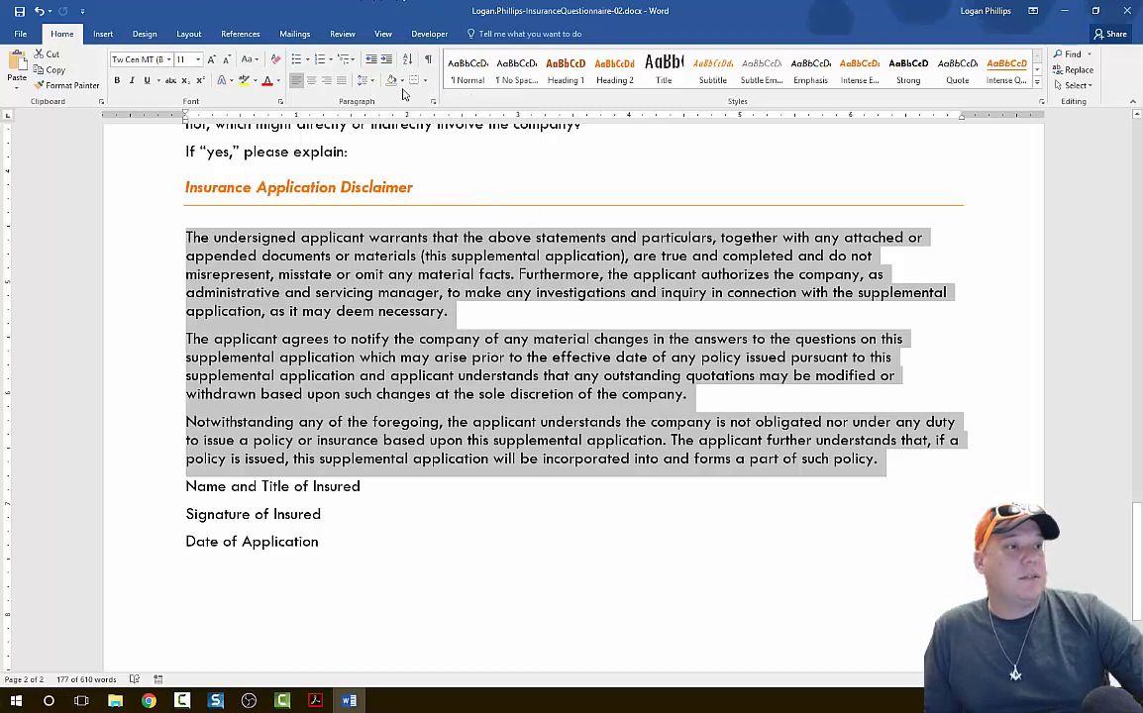
left_click(427, 85)
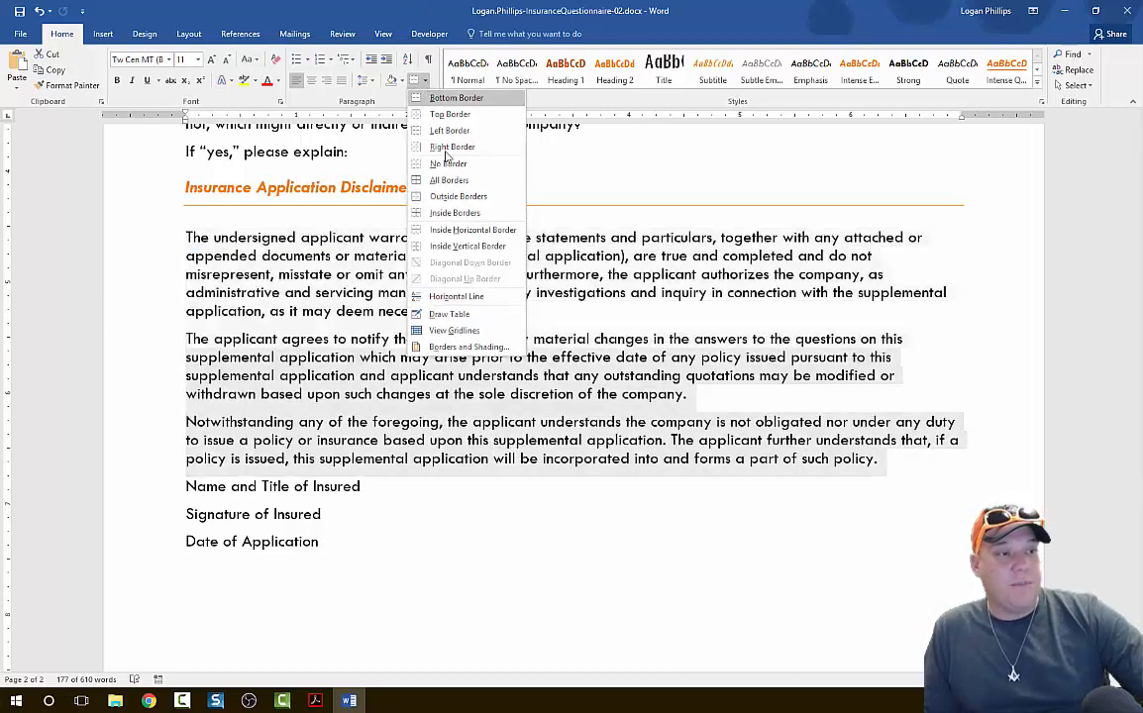
left_click(467, 348)
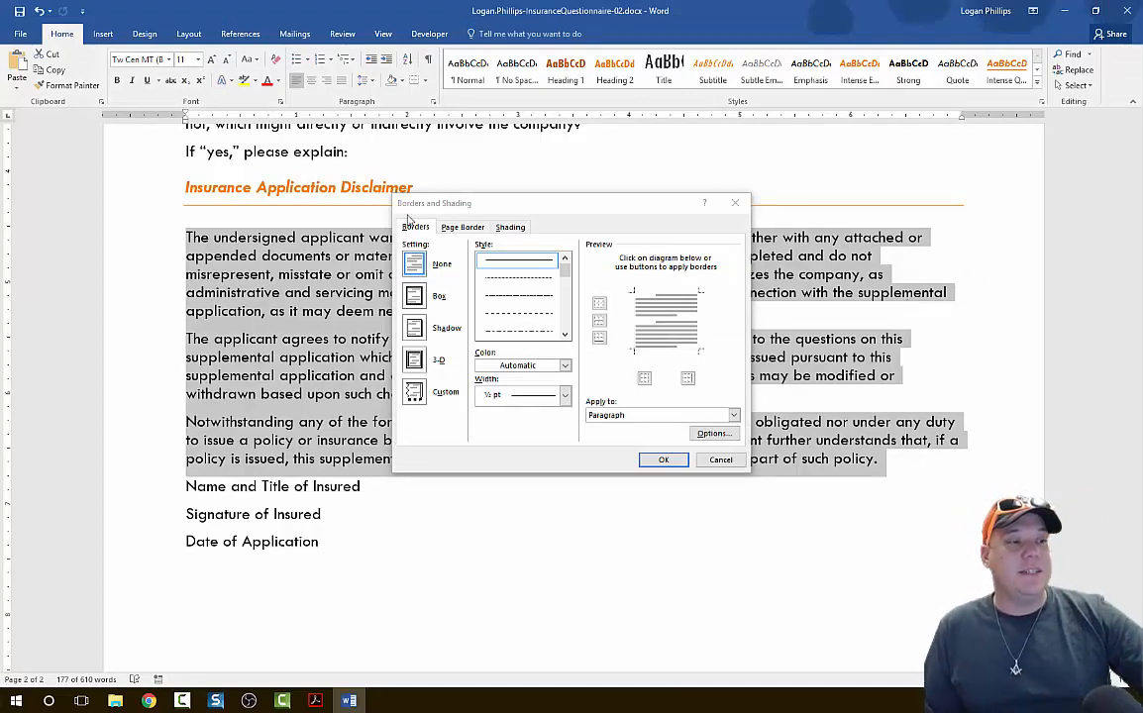
left_click(414, 393)
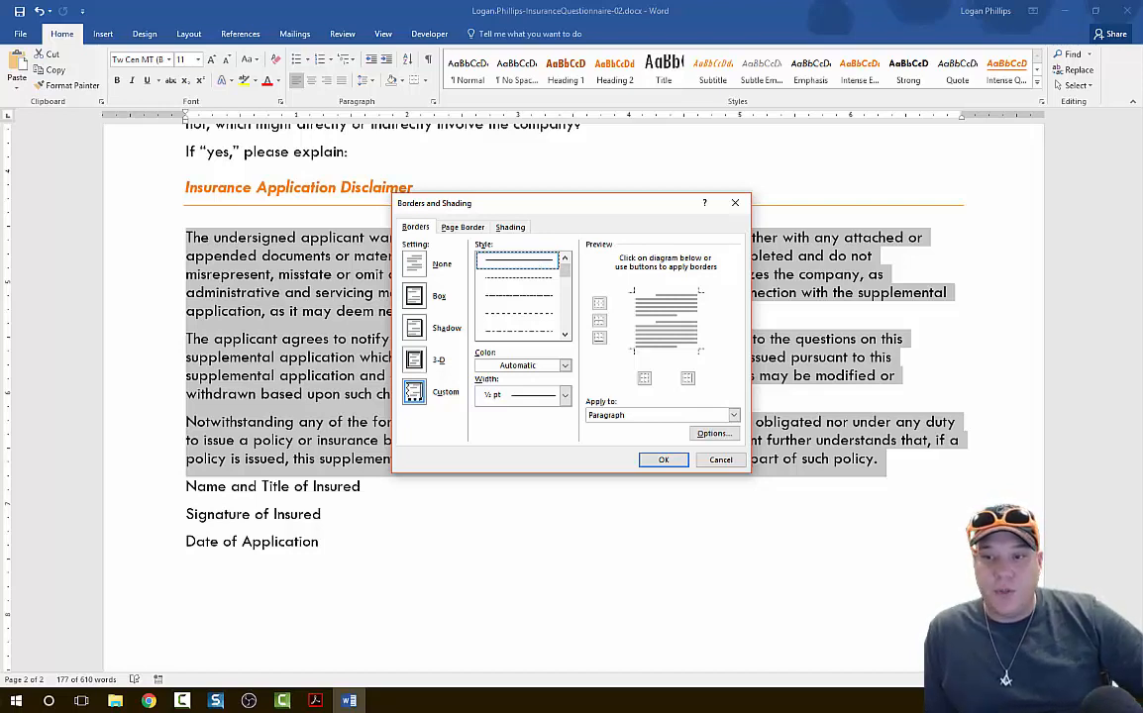
left_click(545, 365)
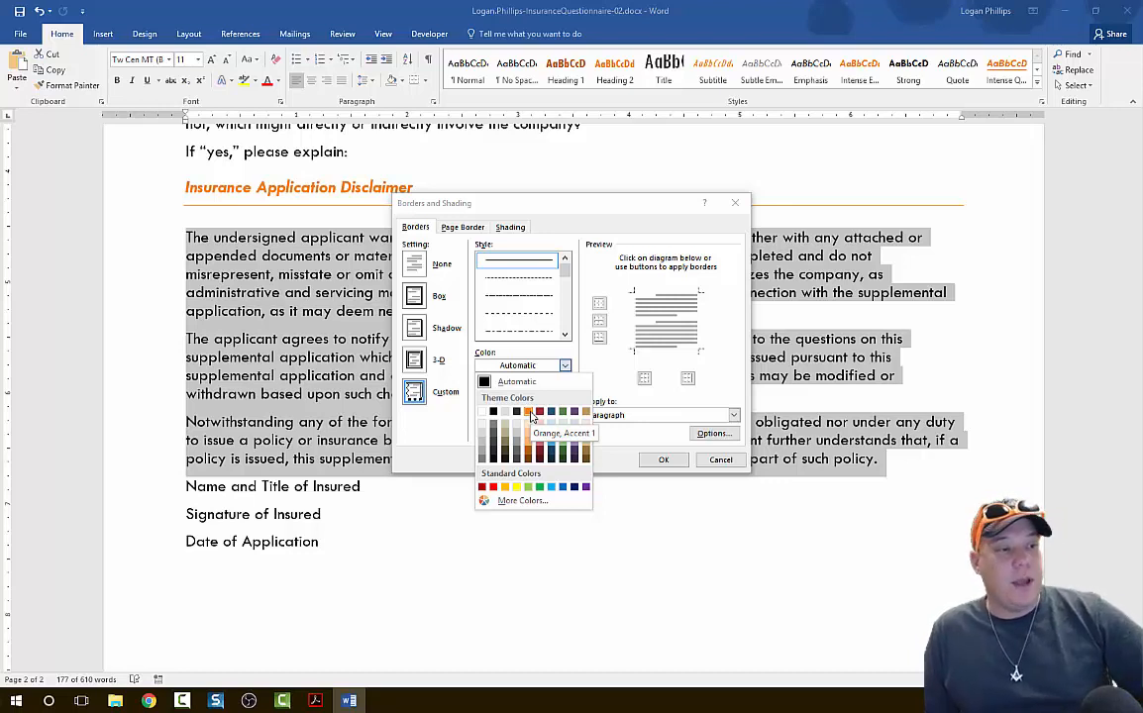
left_click(529, 413)
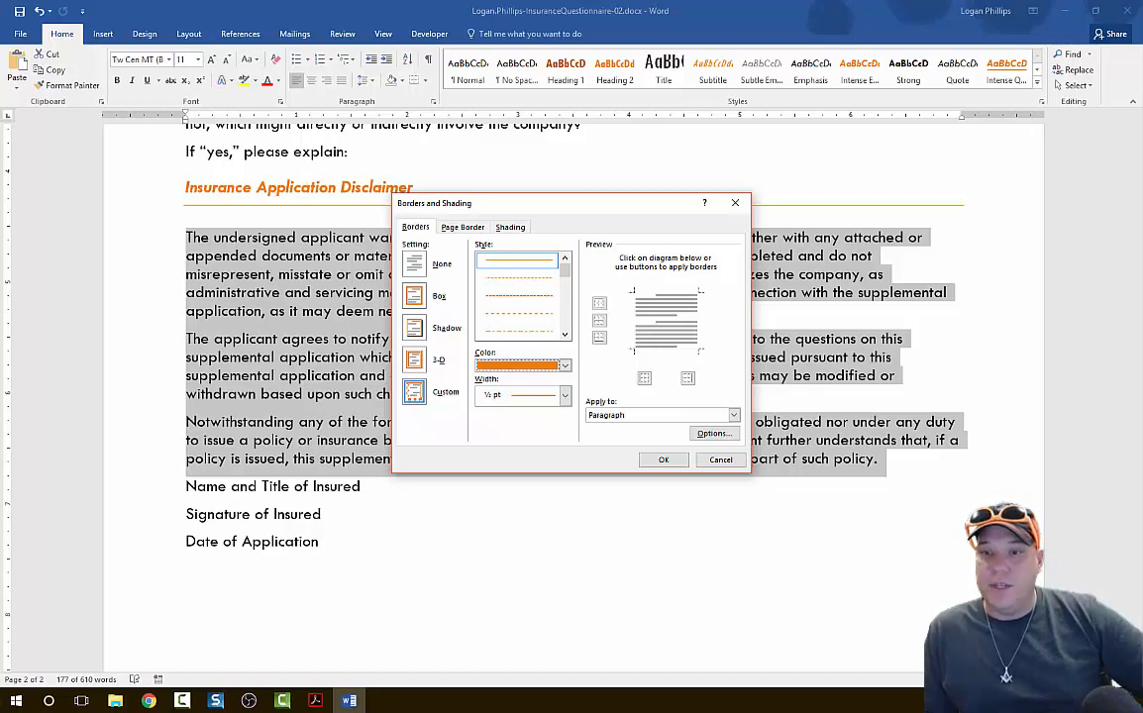
left_click(563, 398)
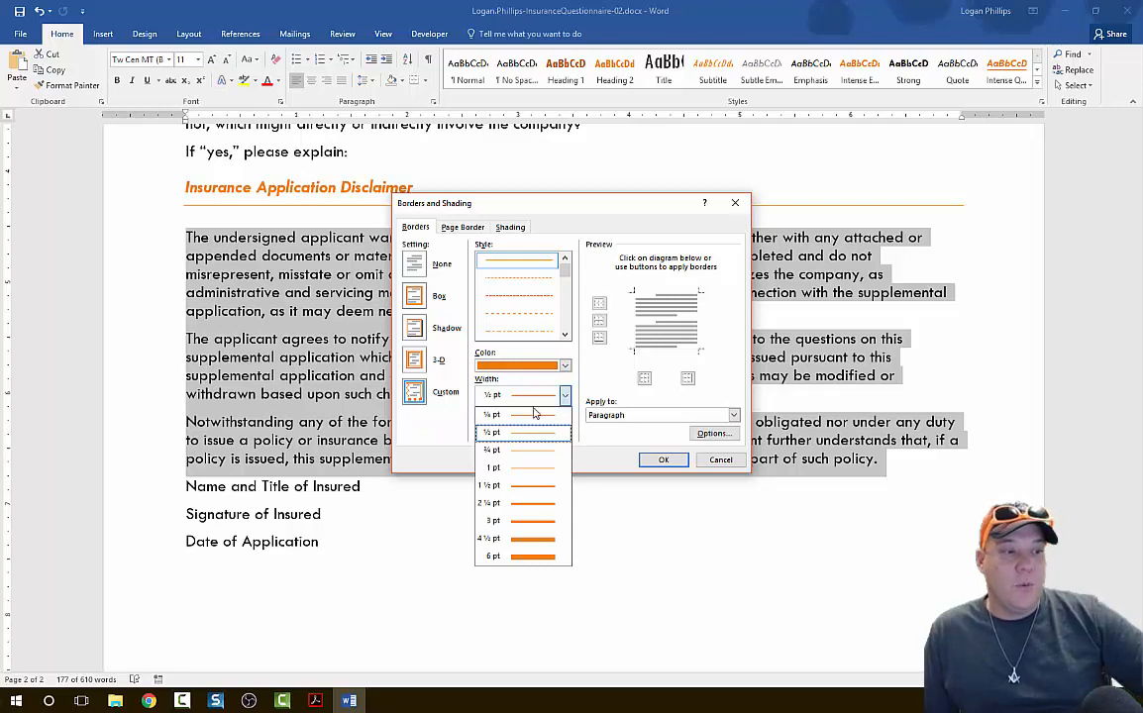
left_click(528, 466)
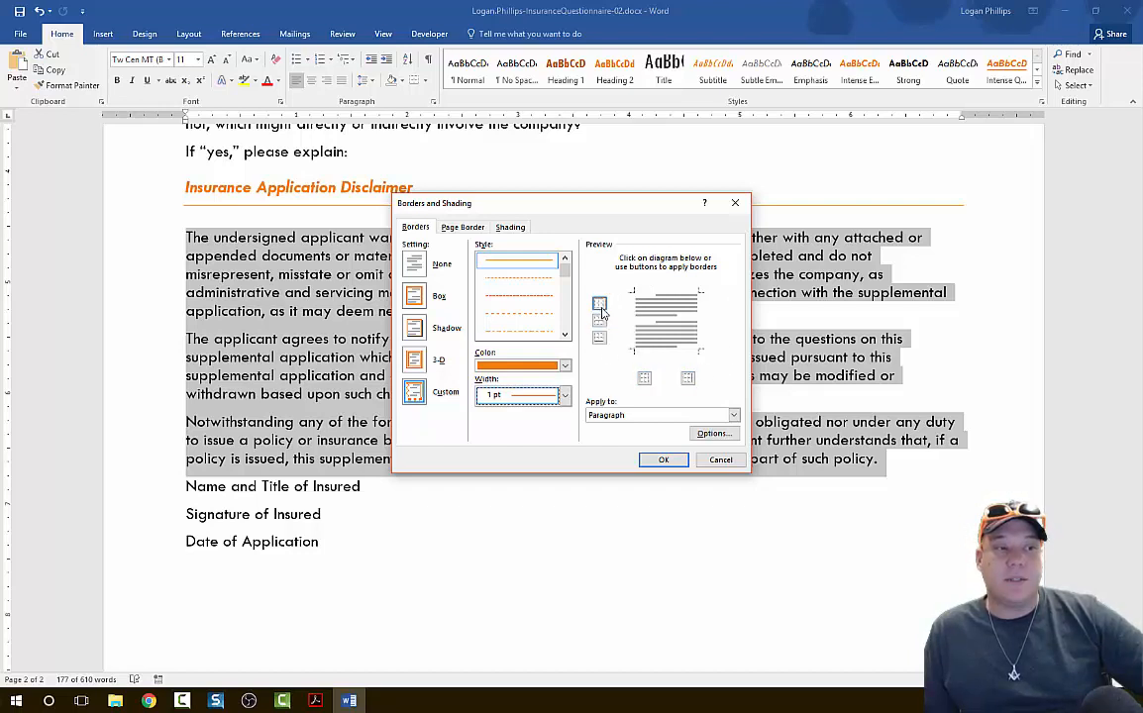
Add the custom border to the left and right sides only, applied to the paragraphs.
left_click(648, 387)
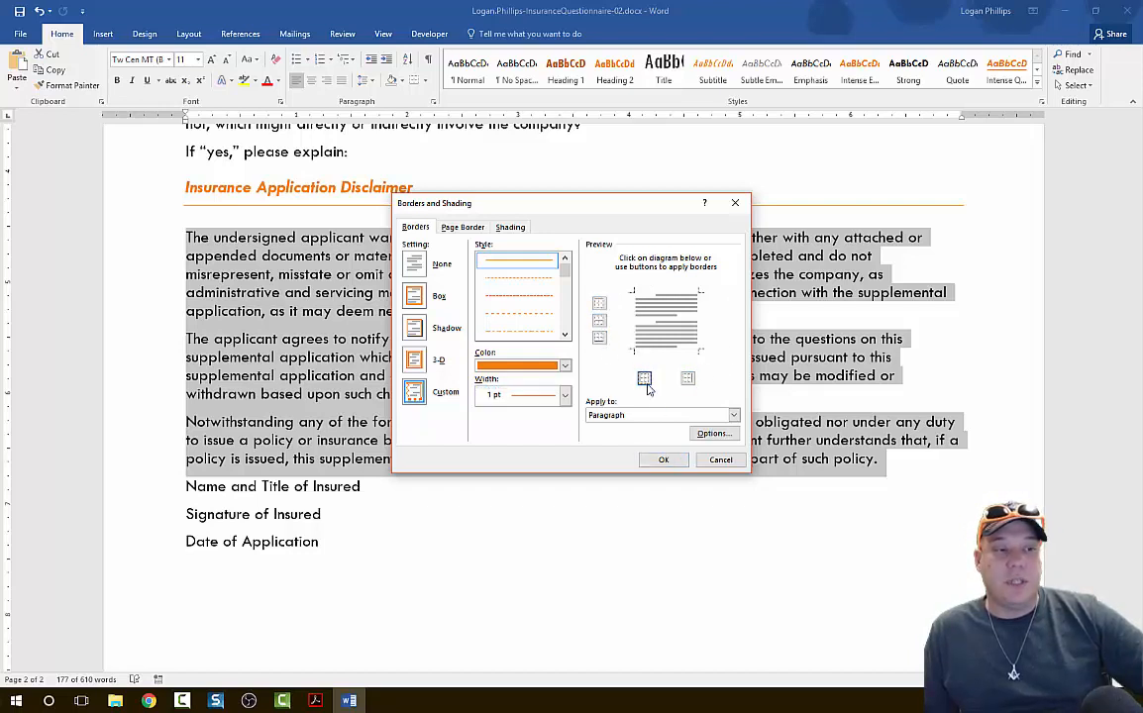
left_click(689, 380)
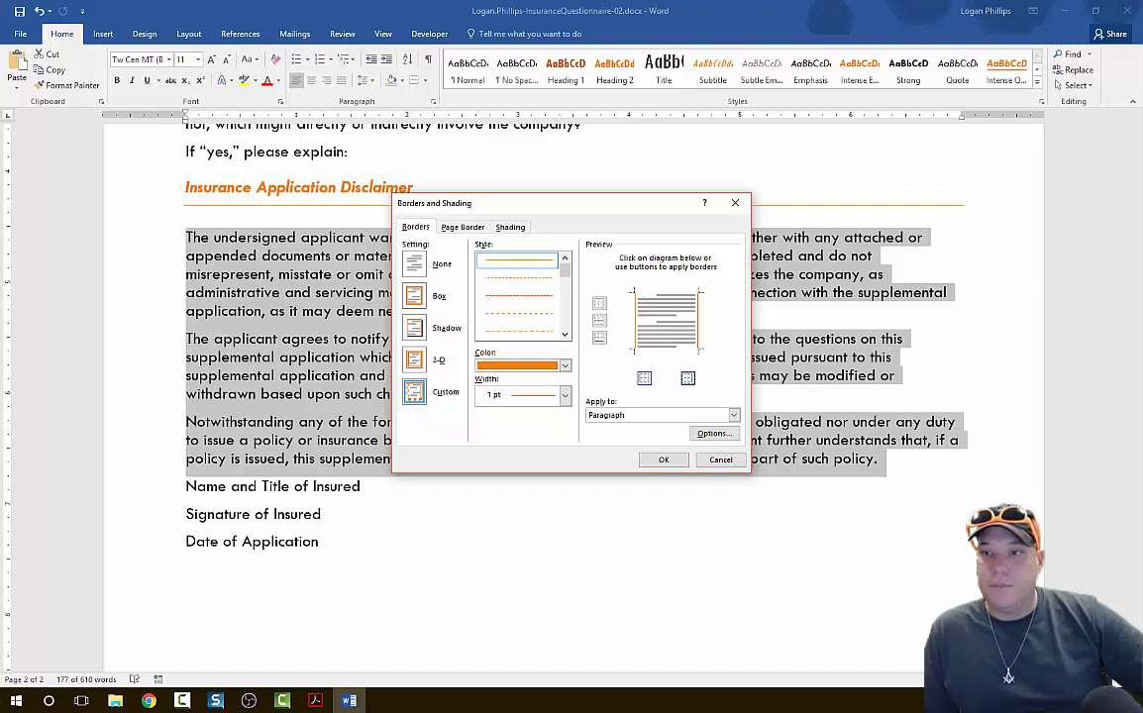
left_click(635, 415)
left_click(632, 435)
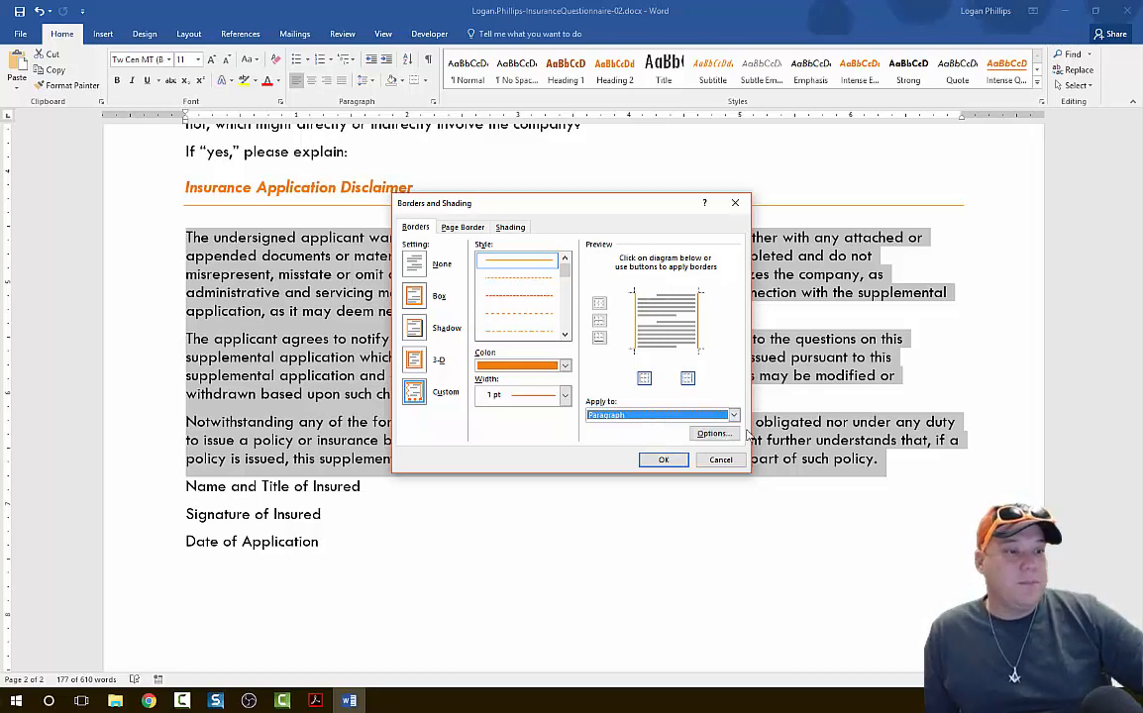
Set the left border's distance from the text to 5 pt in the border options.
left_click(714, 434)
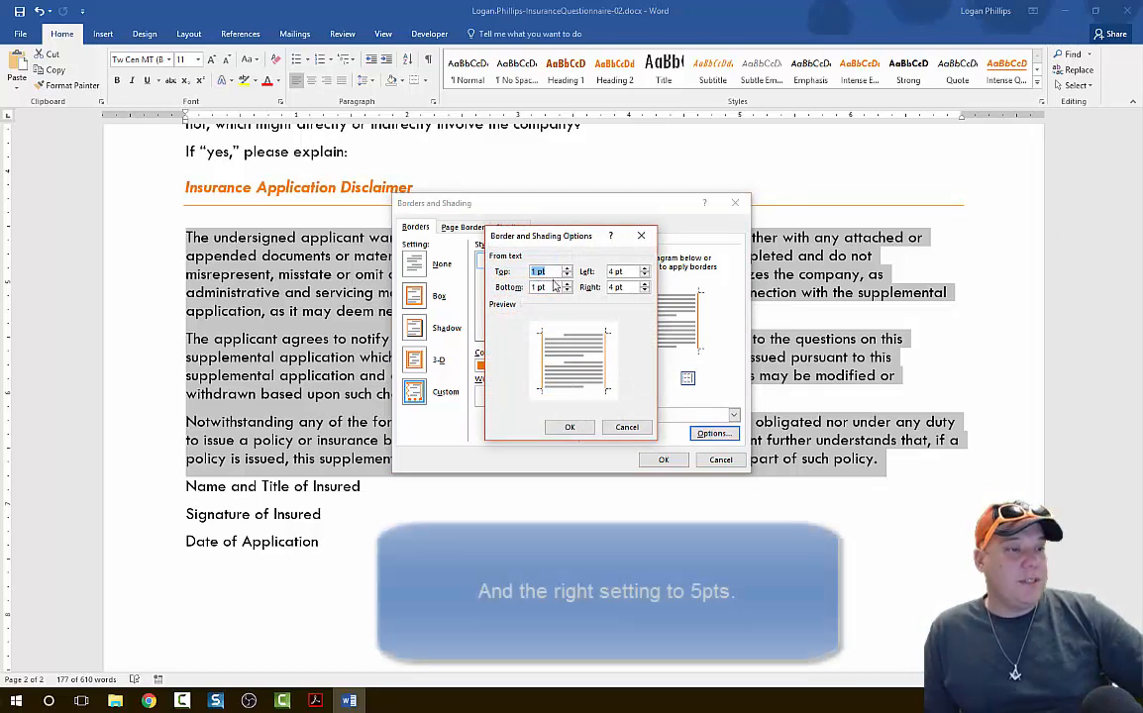
left_click(645, 269)
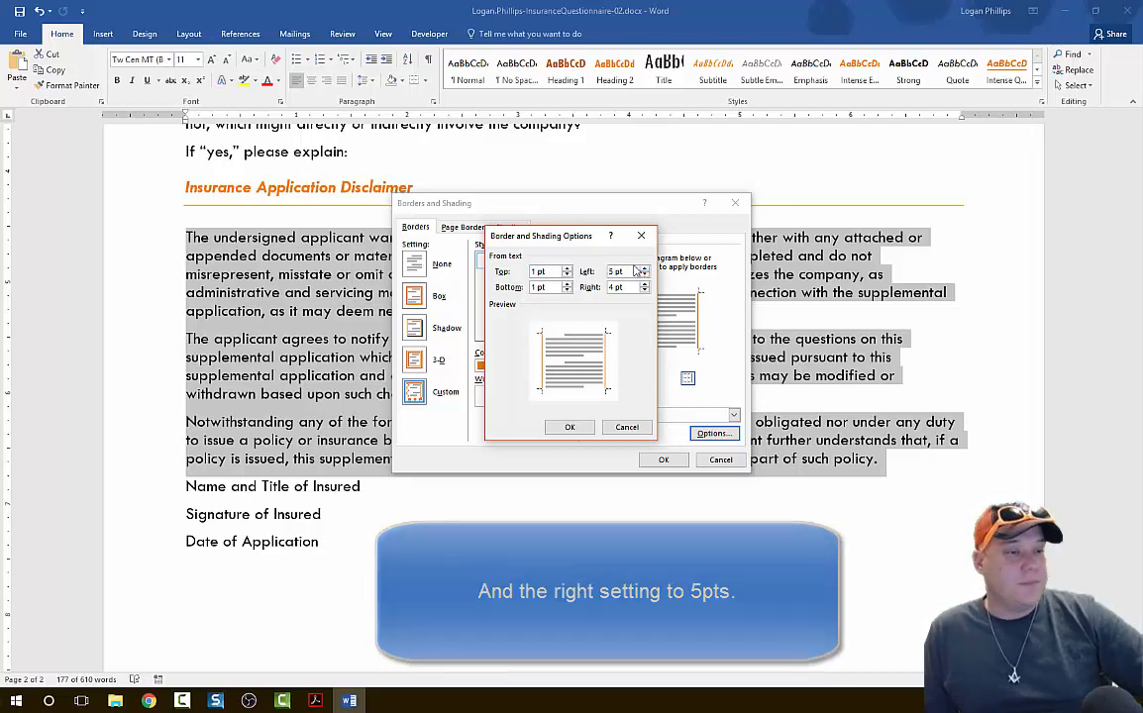
left_click(562, 427)
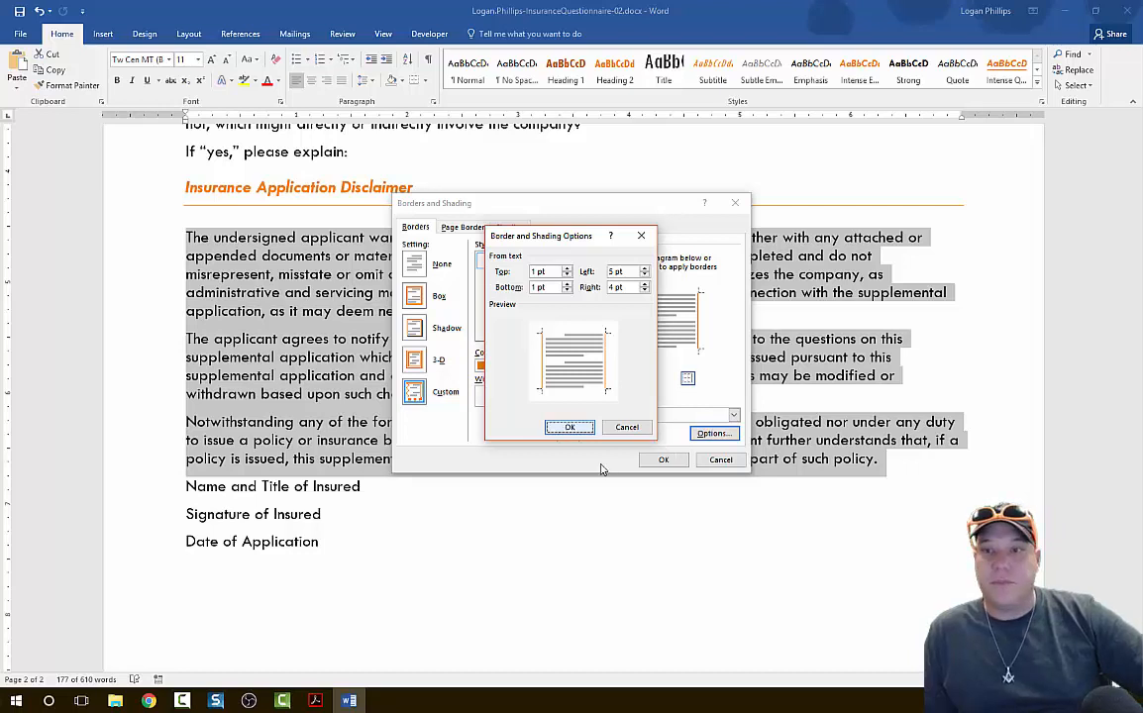
key("Return")
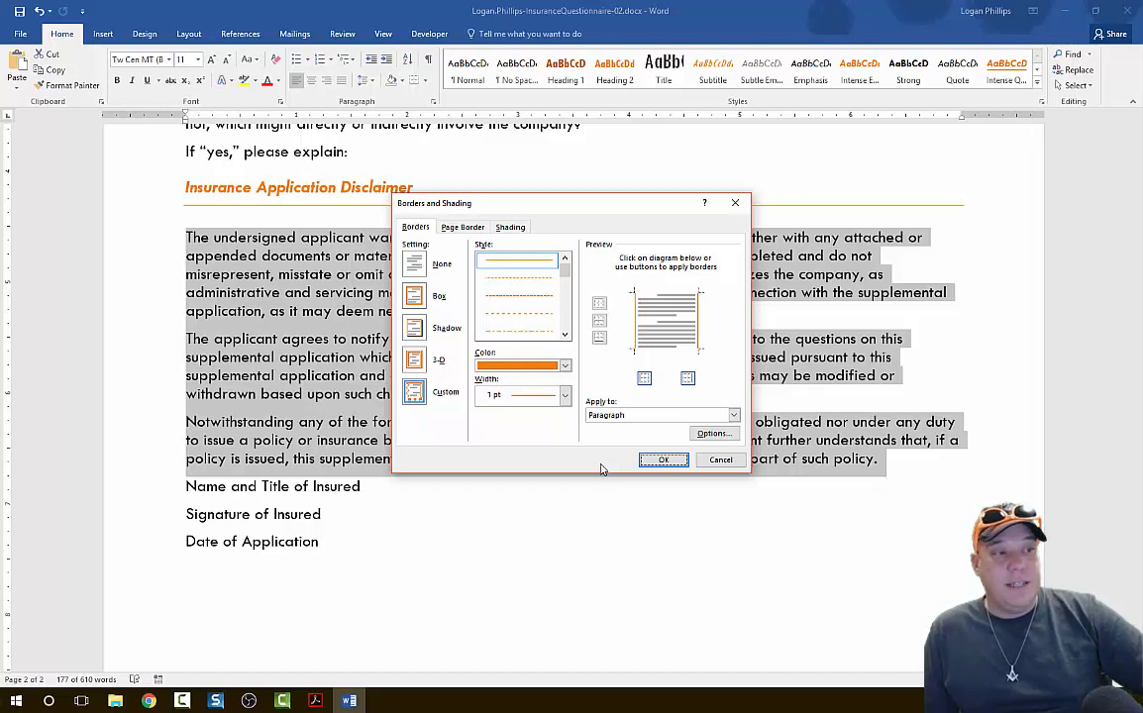
Fill the disclaimer paragraphs with Orange, Accent 1, Lighter 80% shading and apply the borders and shading.
left_click(509, 227)
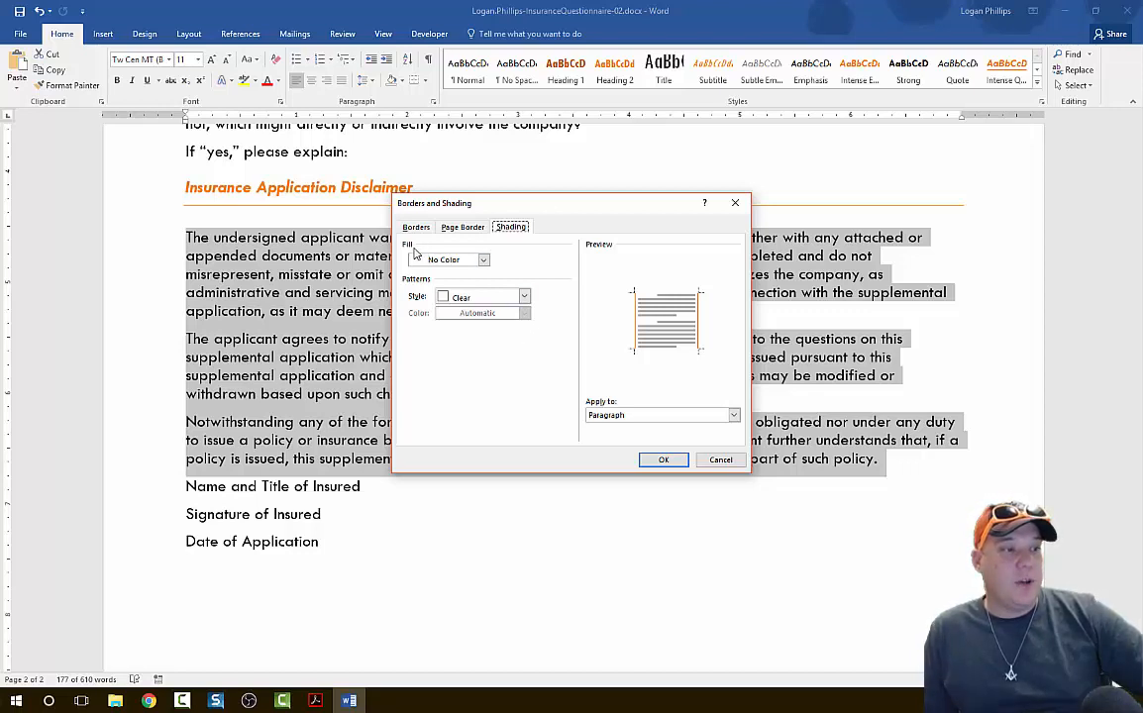
left_click(482, 260)
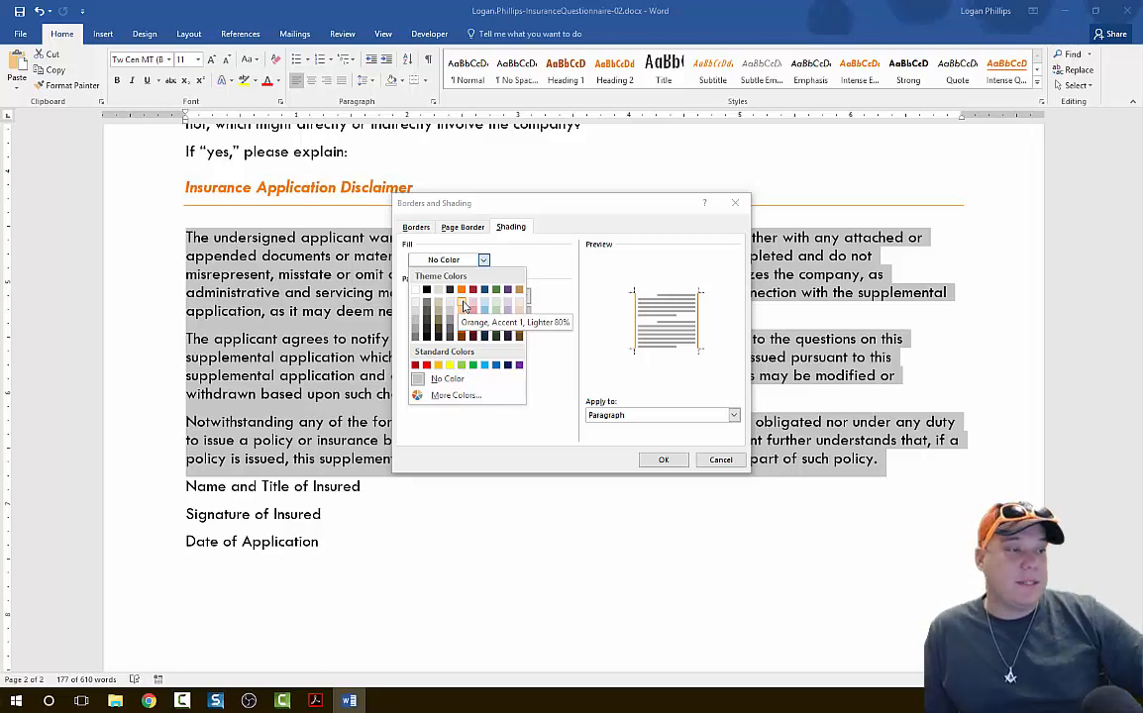
left_click(463, 305)
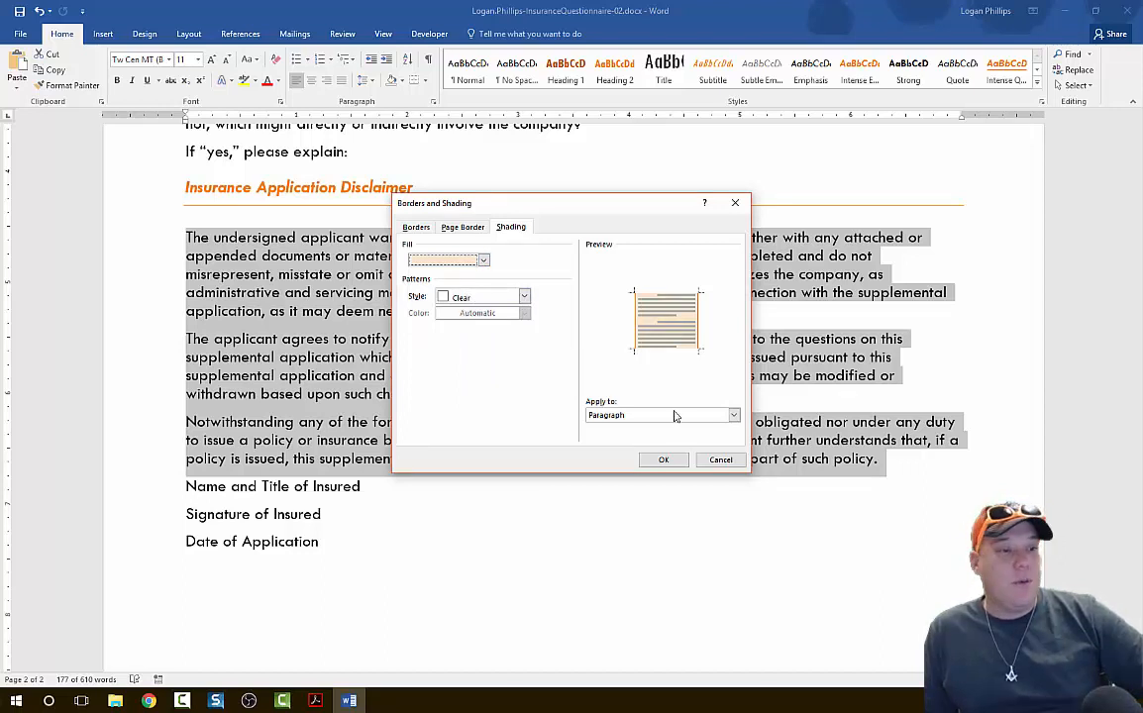
left_click(677, 463)
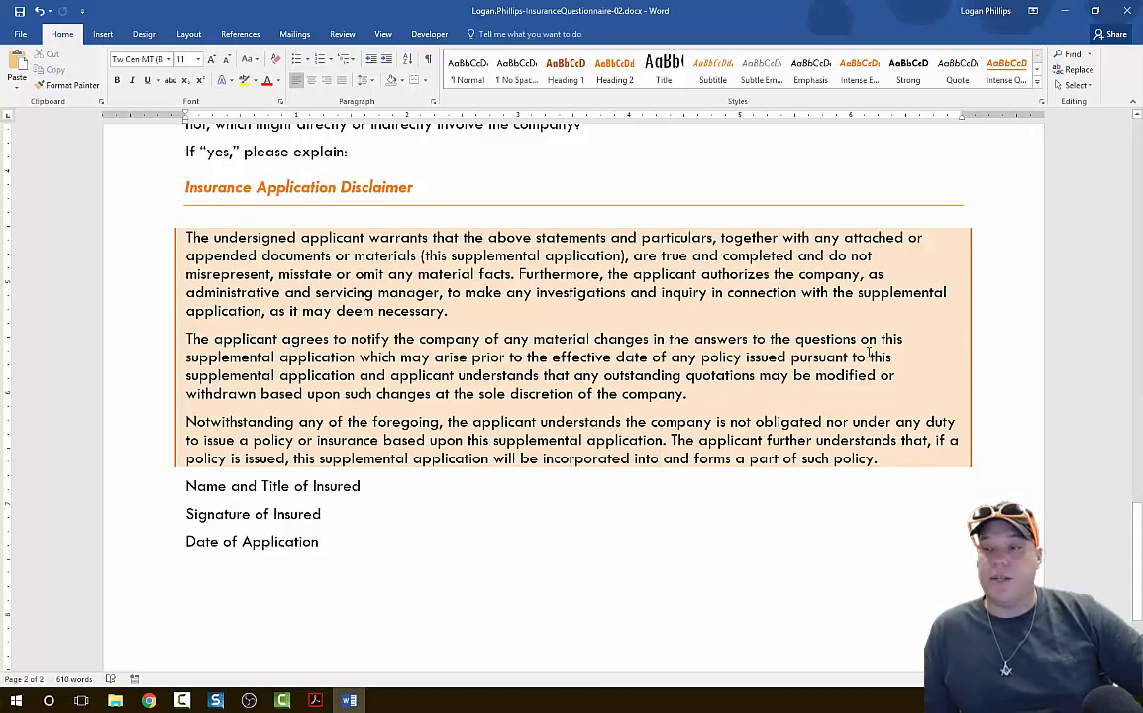
Set the spacing before to 12 pt for the three closing lines, from "Name and Title of Insured" through "Date of Application".
key("alt+Tab")
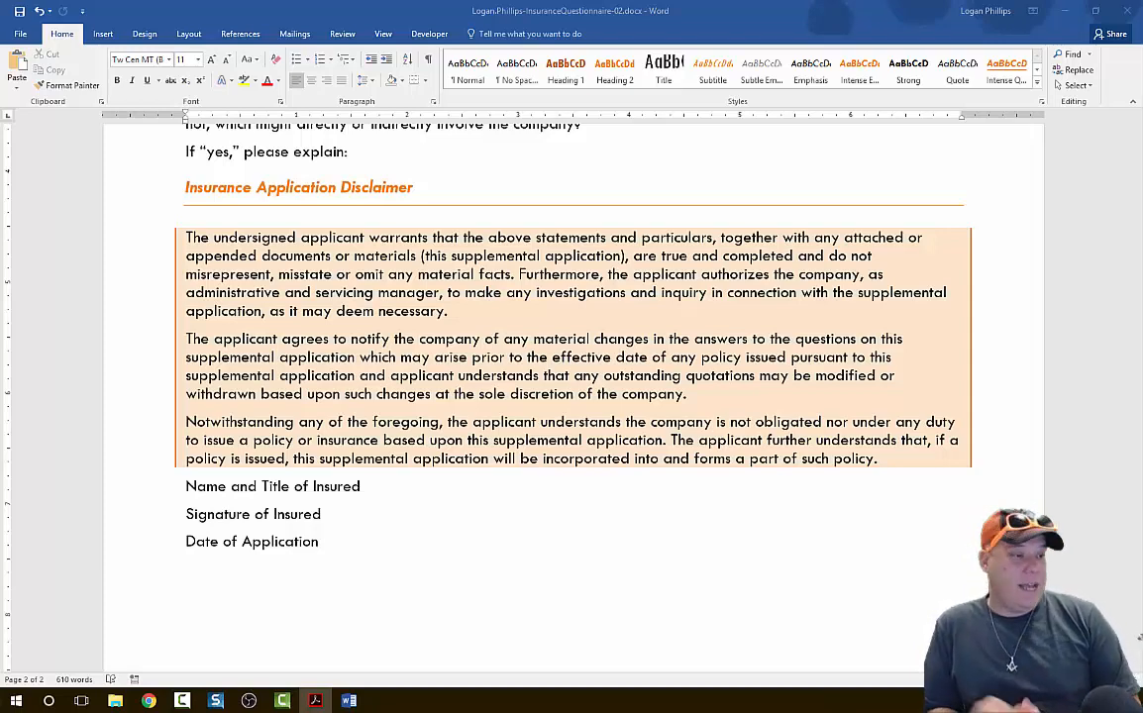
scroll(505, 478, "down", 3)
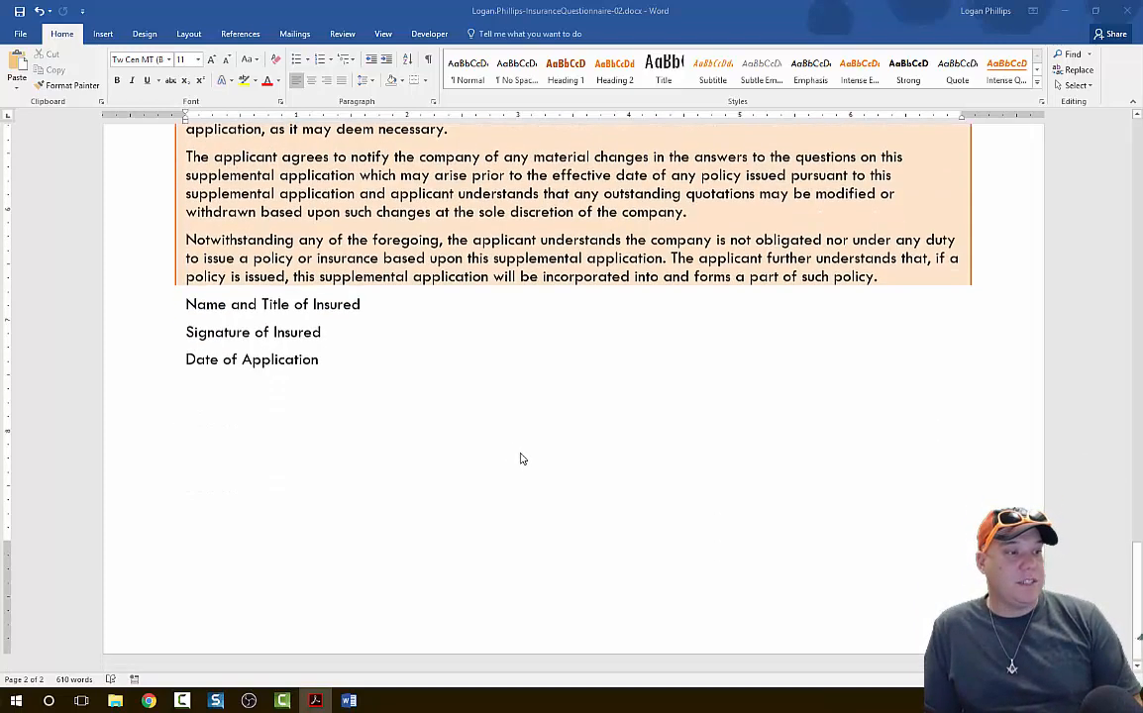
left_click_drag(319, 358, 168, 302)
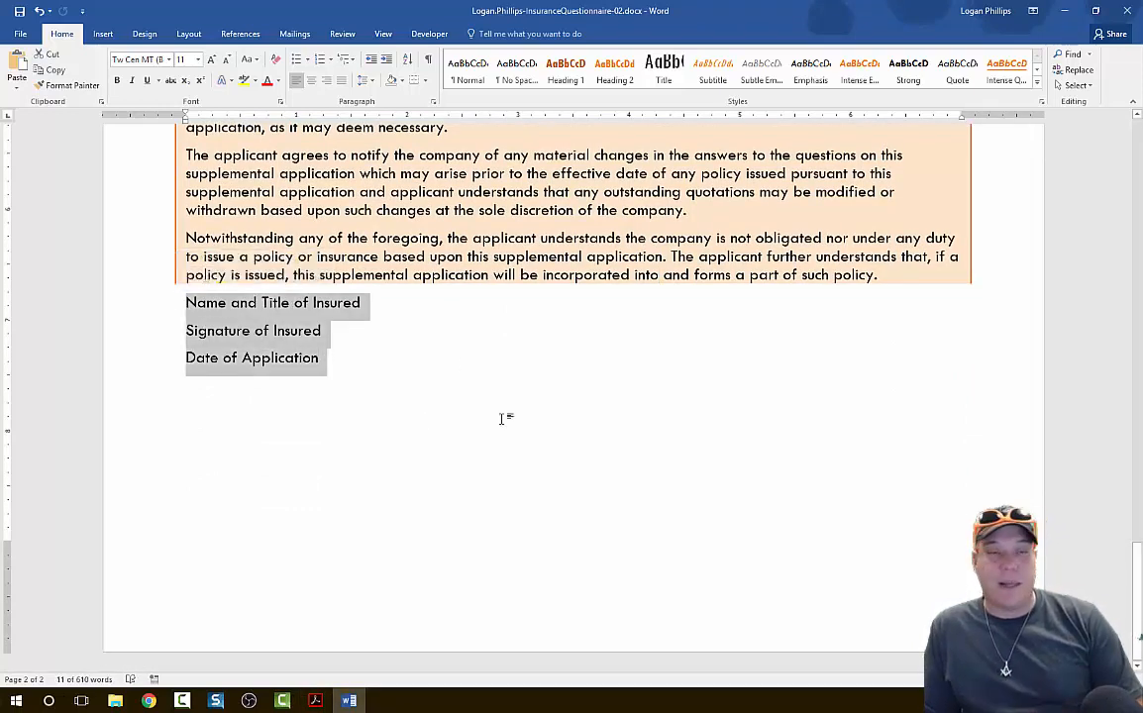
left_click(349, 366)
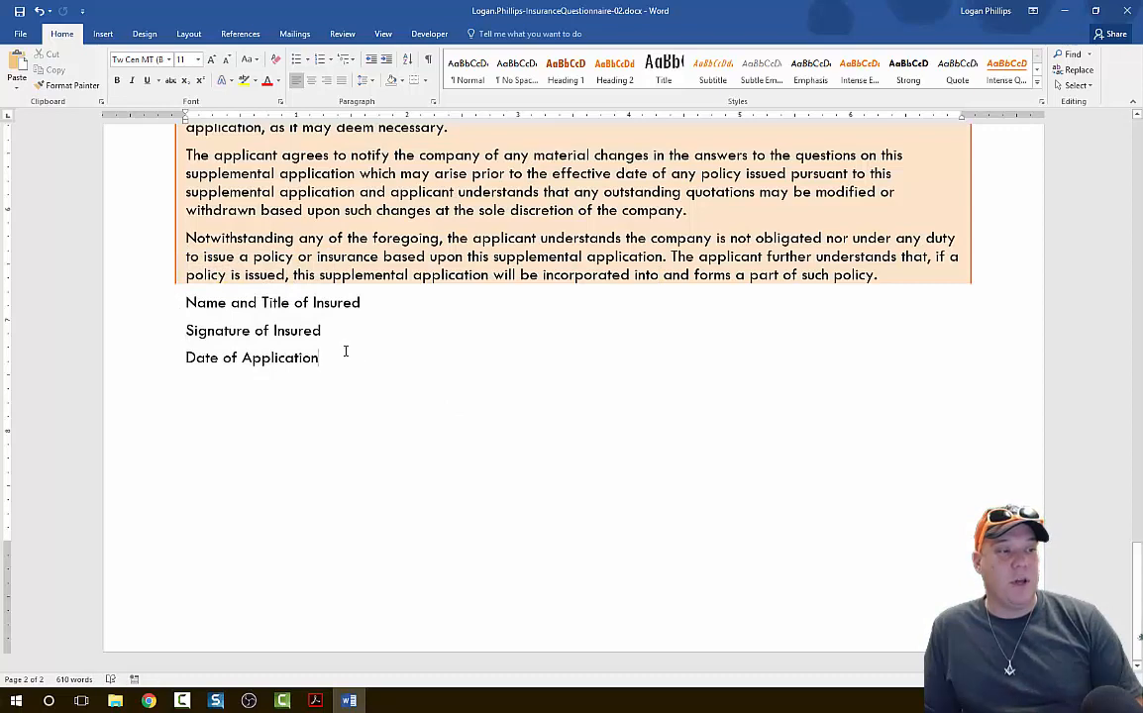
left_click_drag(332, 353, 147, 293)
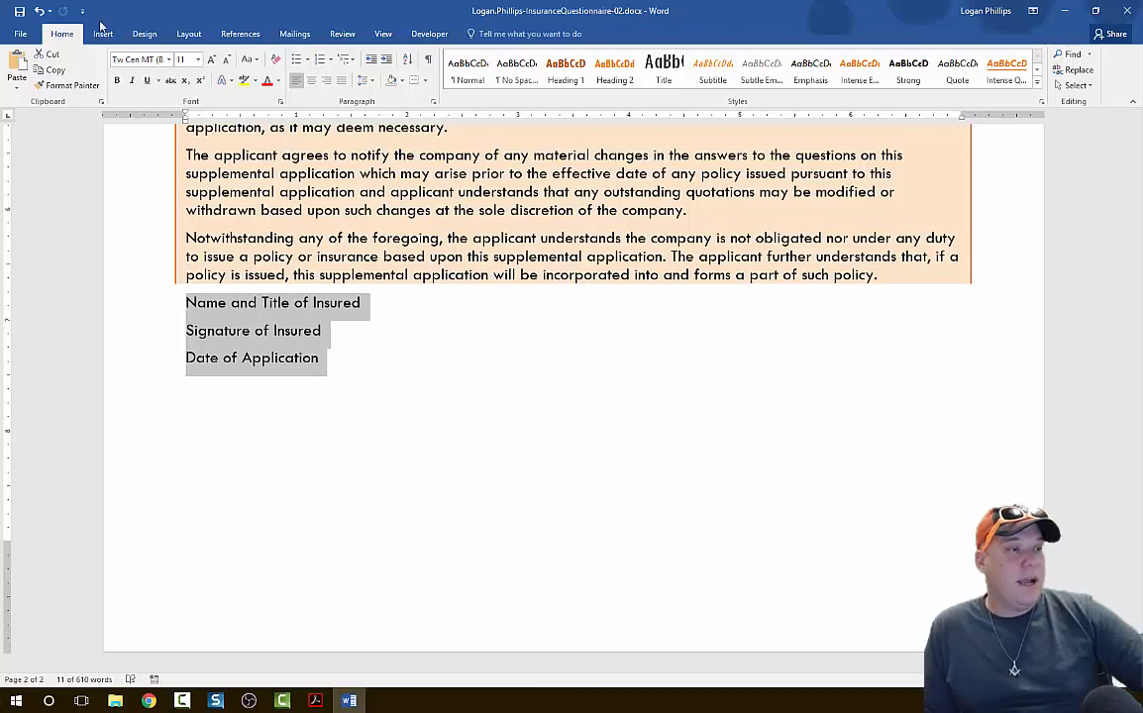
left_click(434, 103)
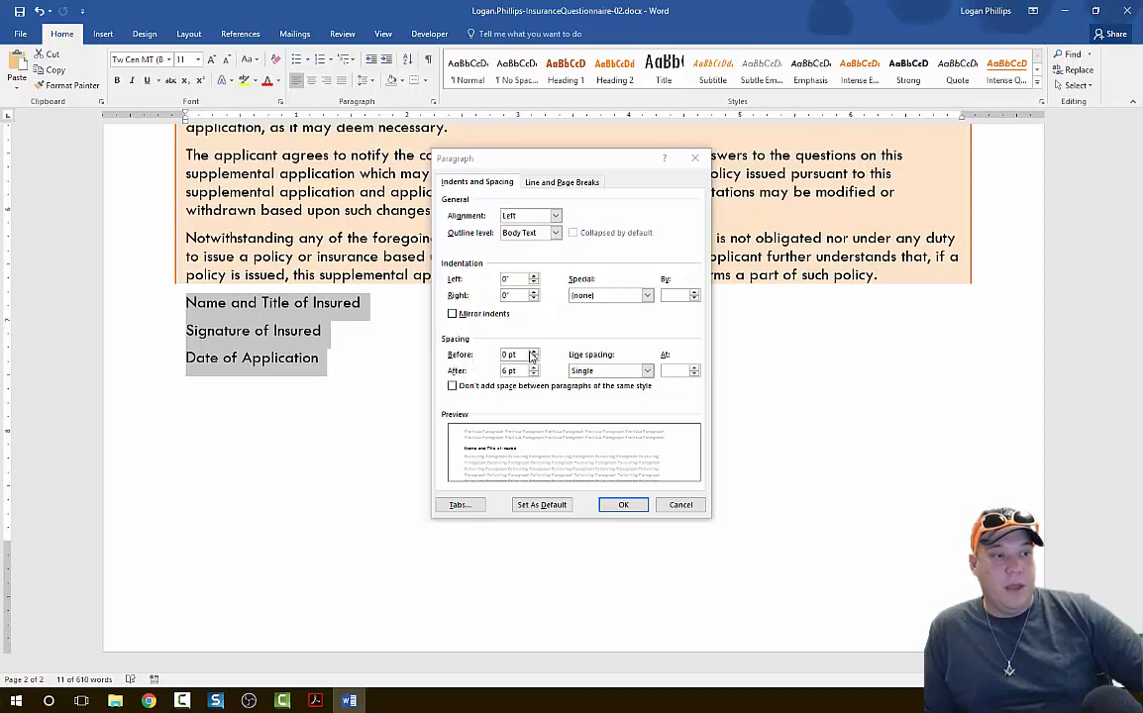
left_click(534, 352)
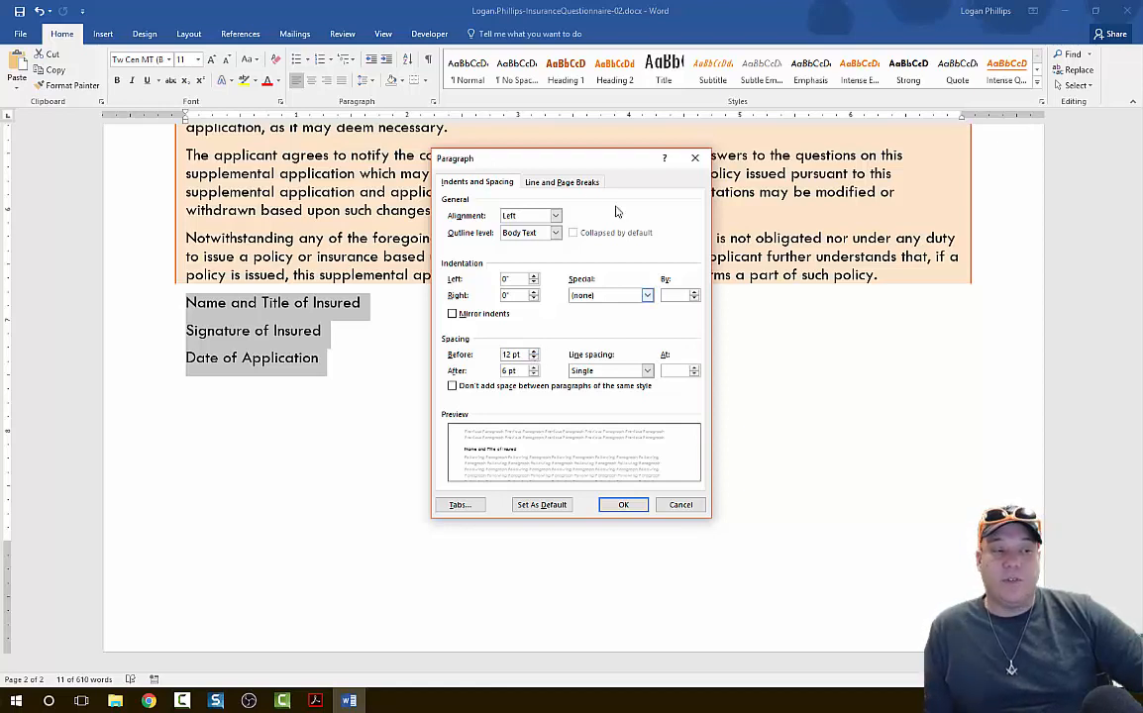
Set a right-aligned tab stop at 7" with the solid underline leader (option 4) for the three closing lines.
left_click(445, 506)
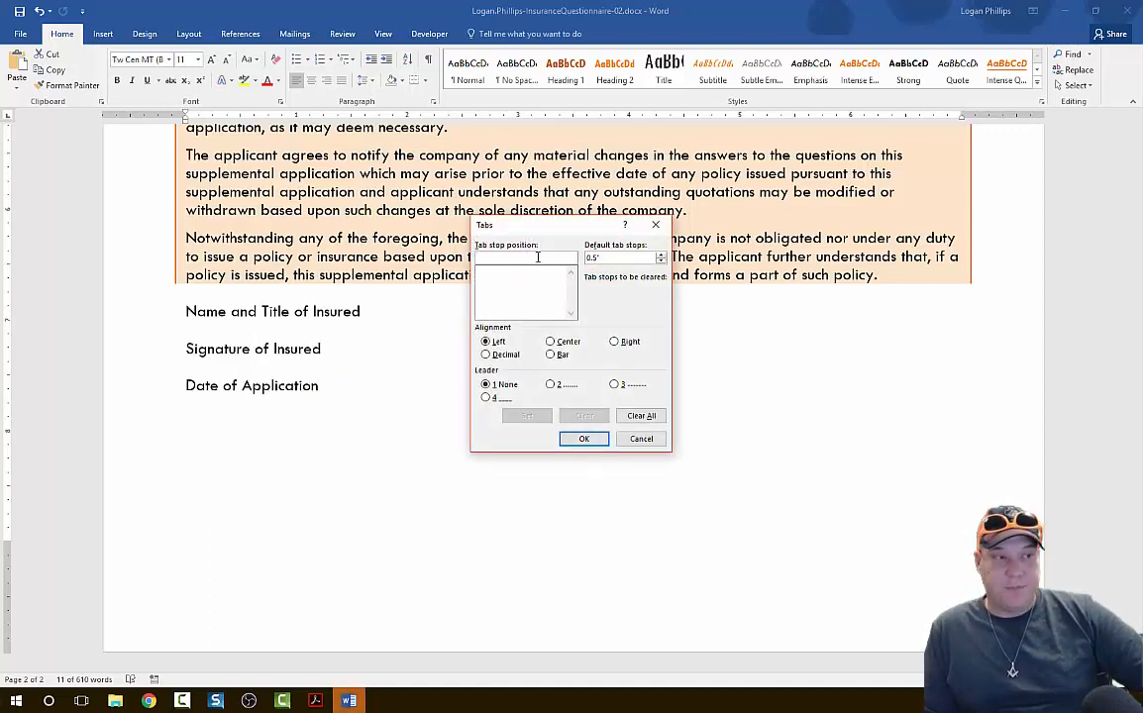
type("1")
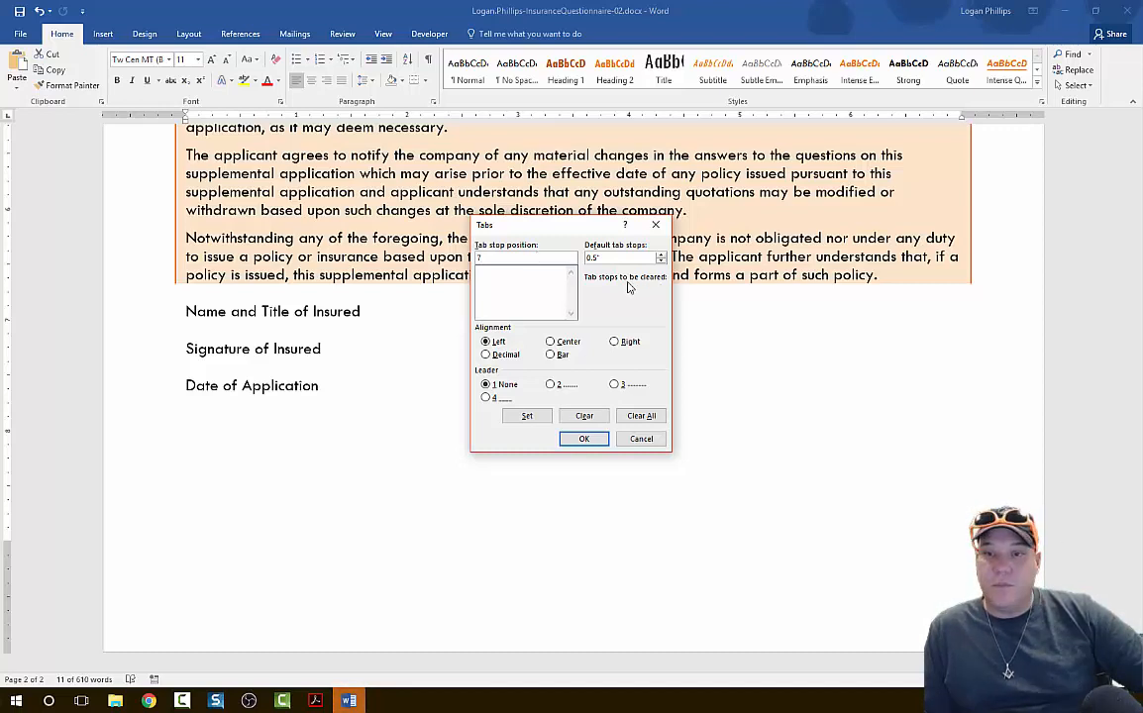
left_click(615, 342)
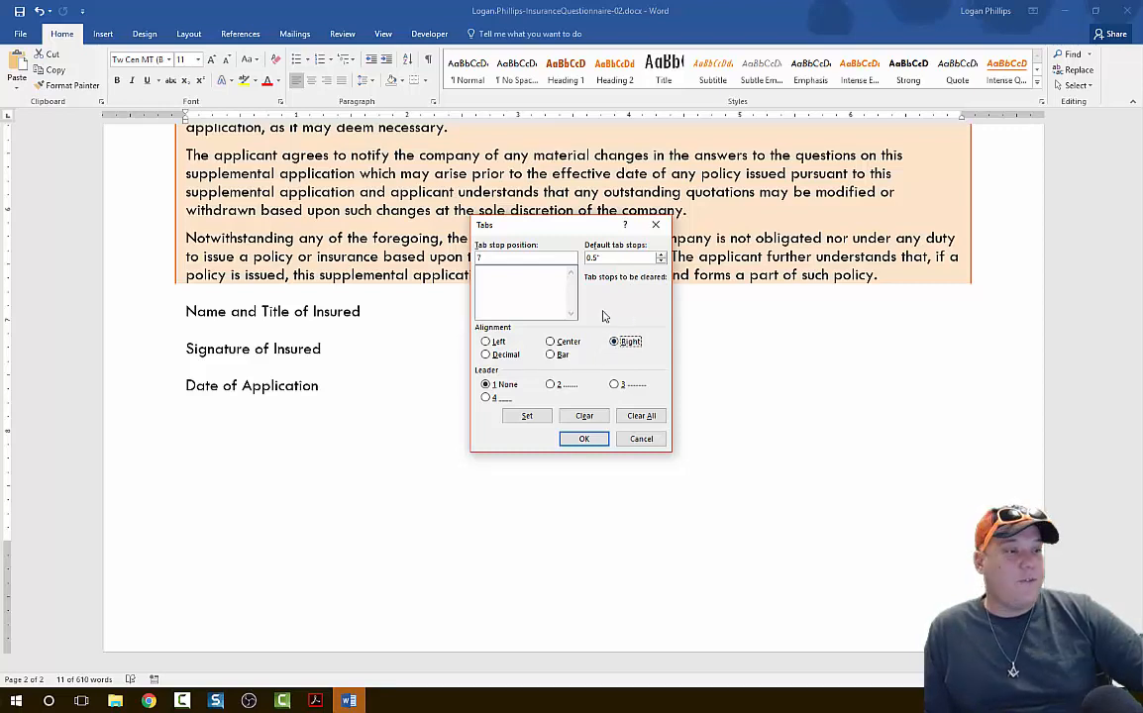
left_click(485, 398)
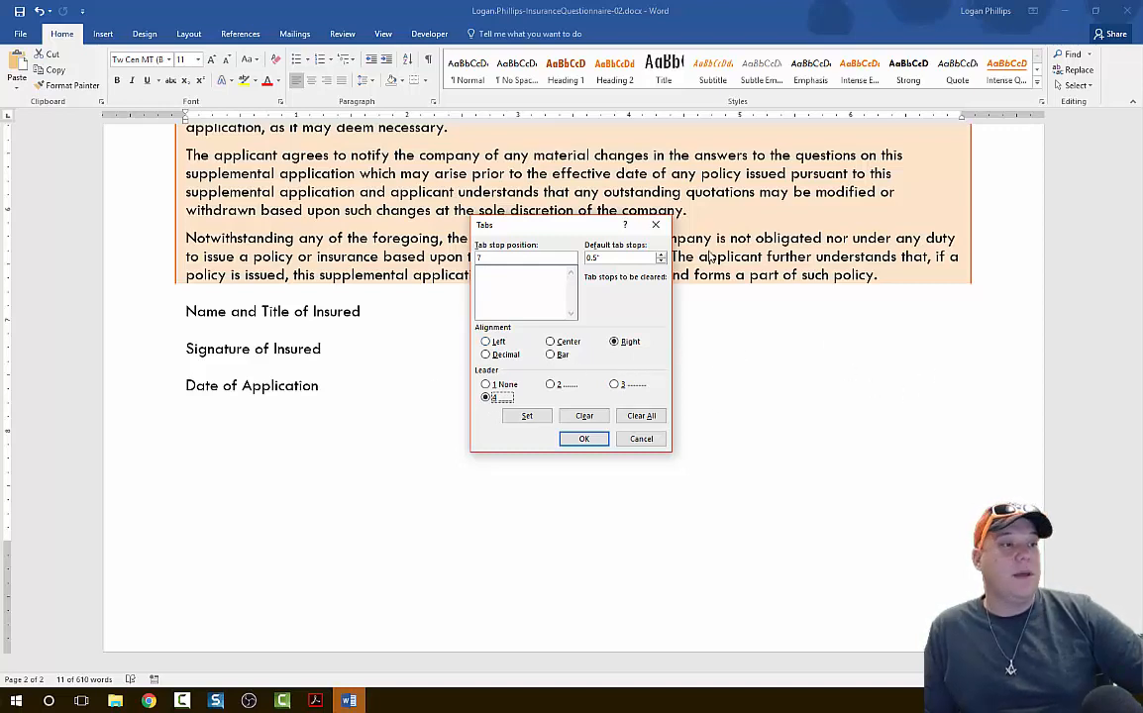
left_click(595, 444)
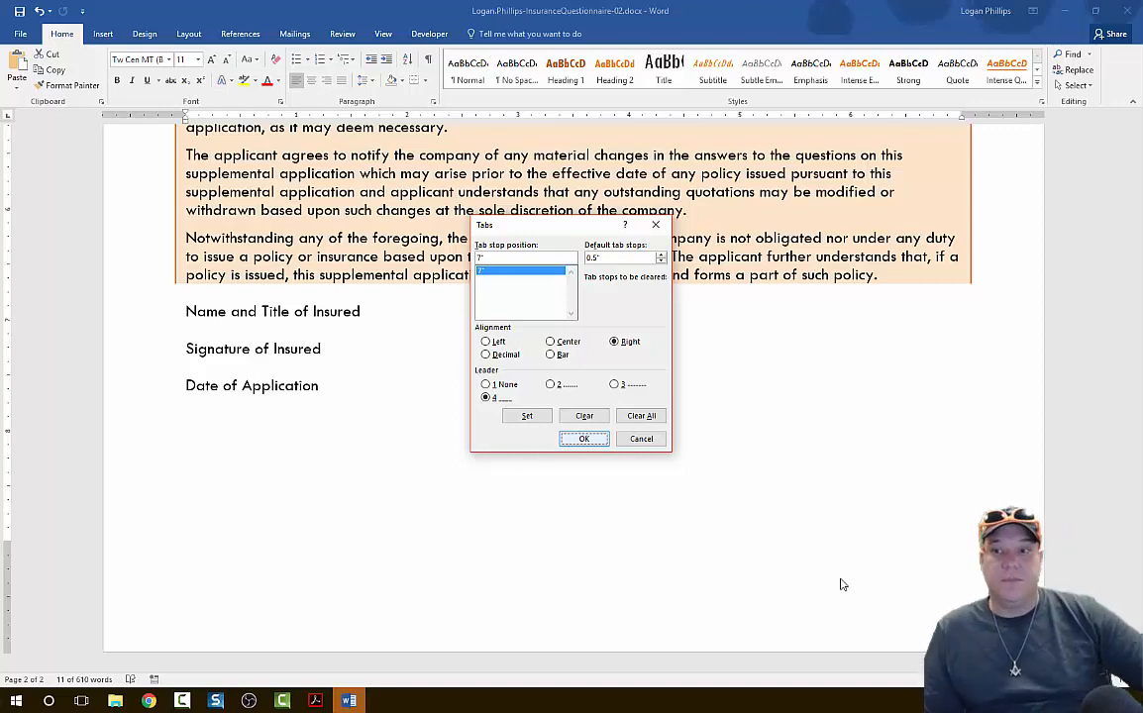
key("Return")
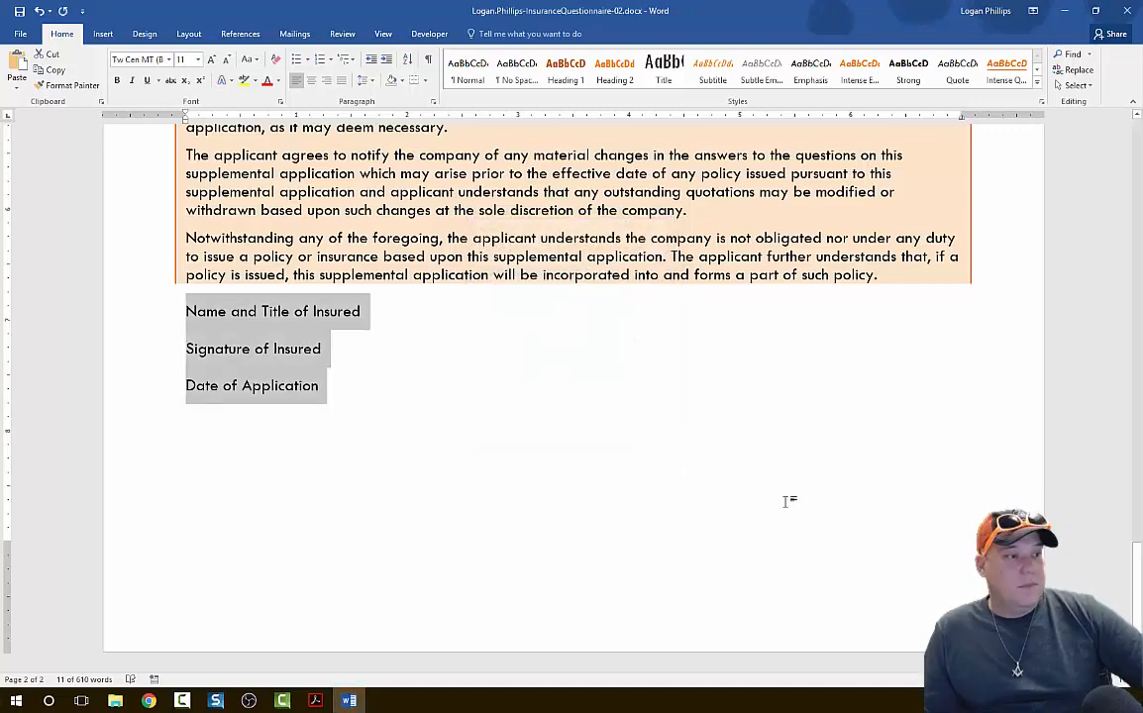
Insert a tab after "Name and Title of Insured", "Signature of Insured" and "Date of Application" to draw their underline leaders.
left_click(393, 320)
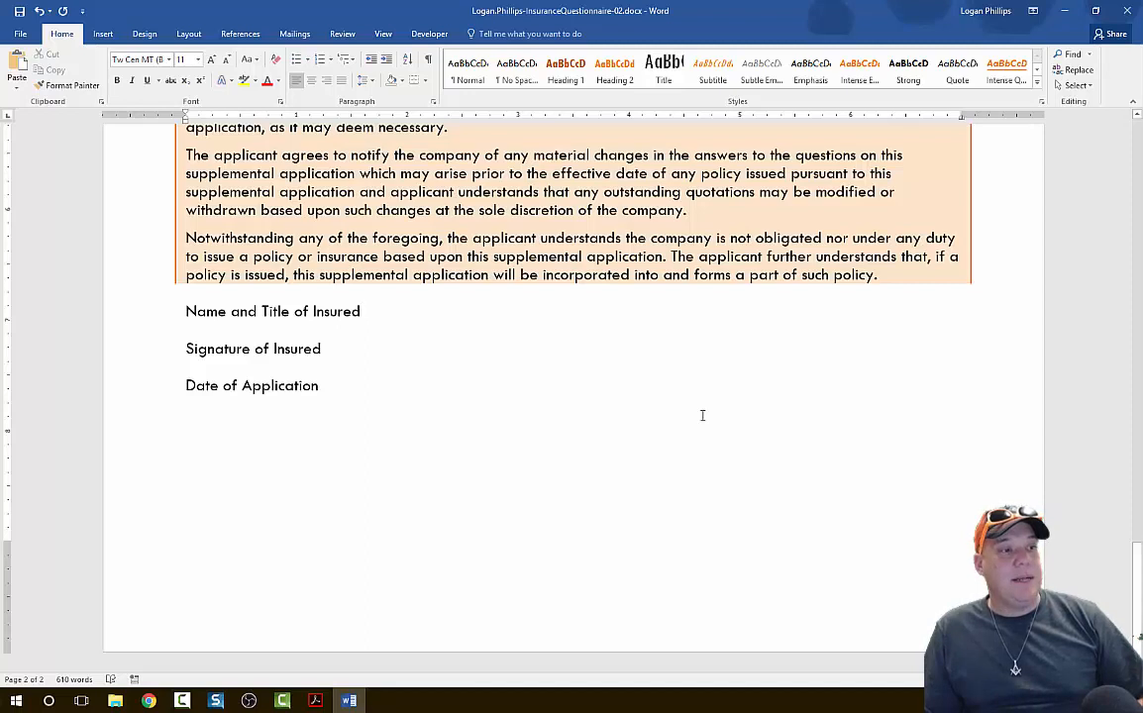
key("Tab")
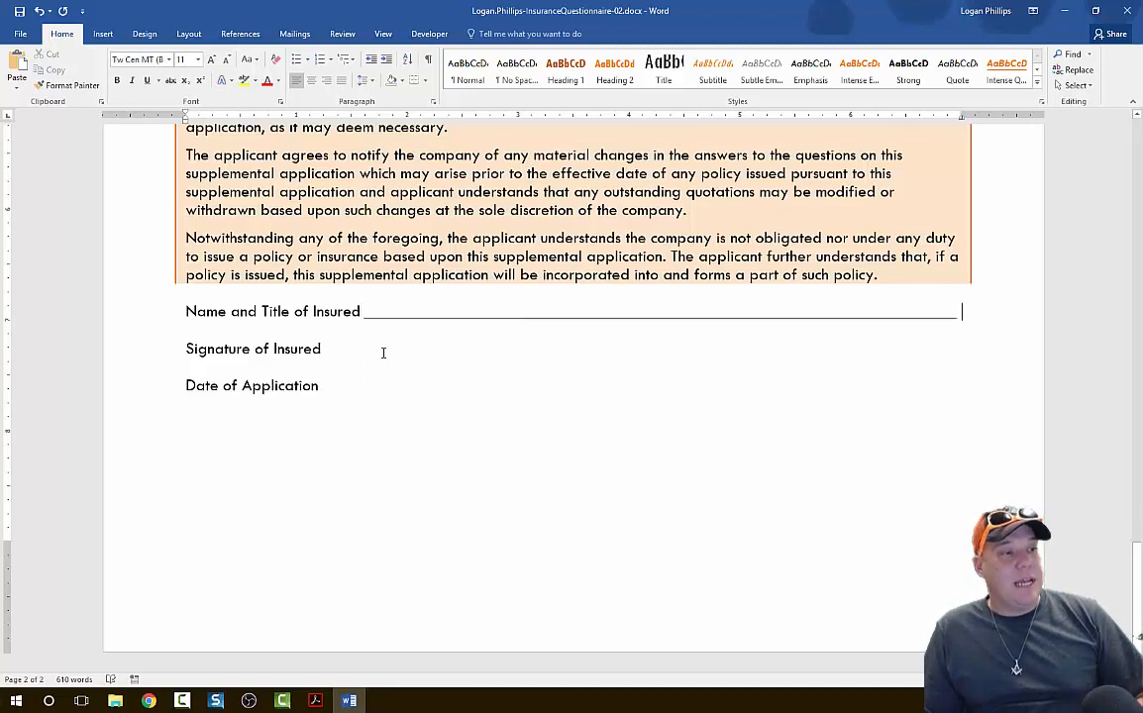
left_click(414, 359)
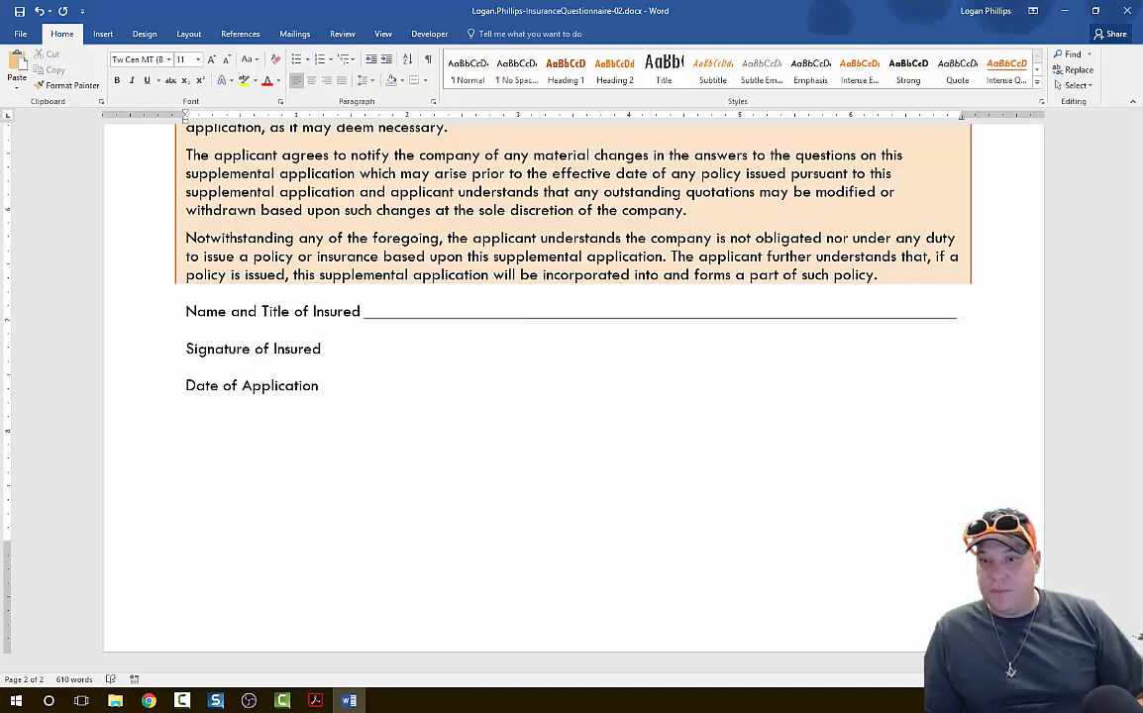
key("alt+Tab")
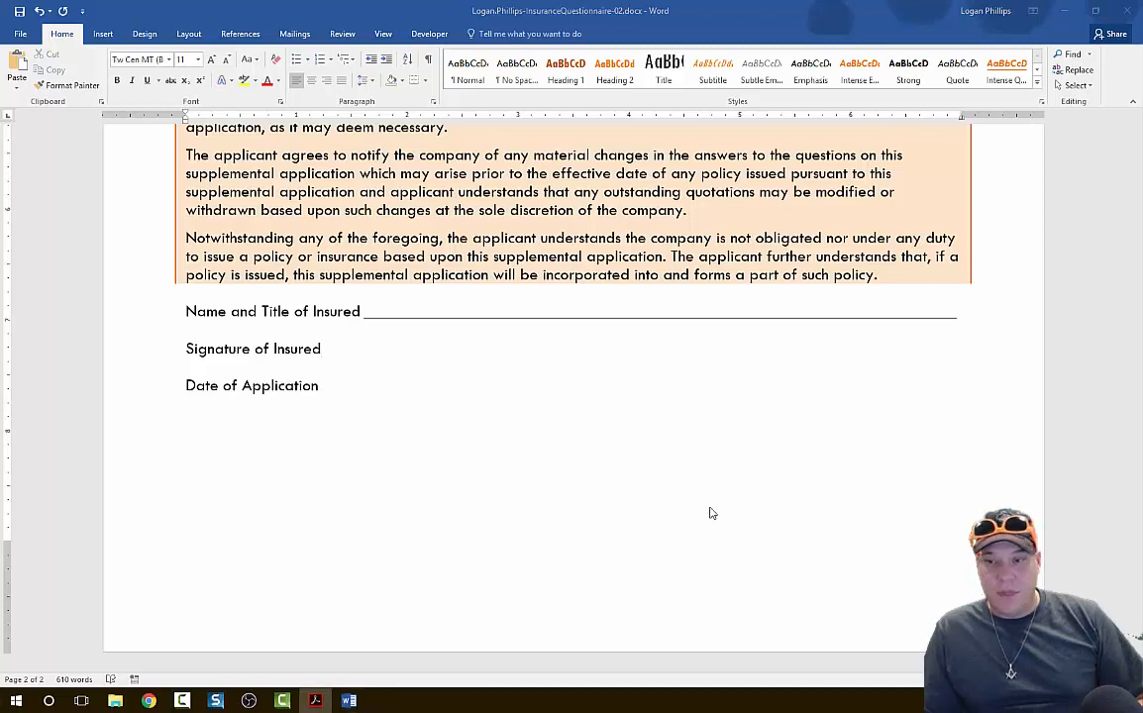
left_click(332, 352)
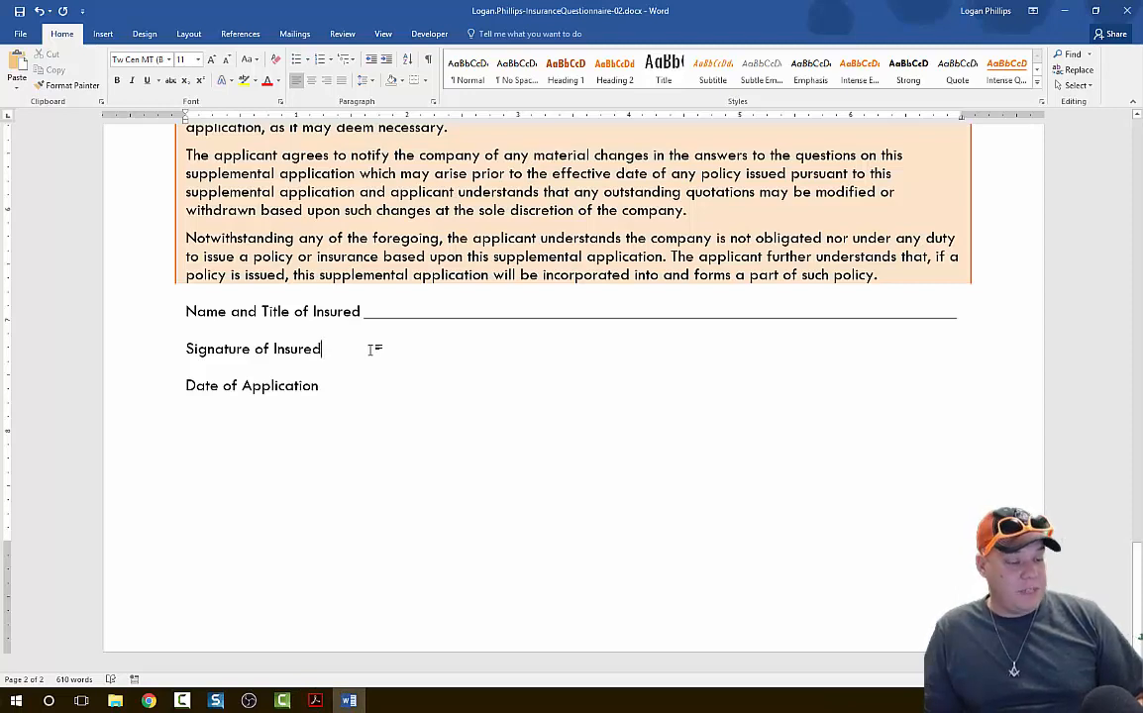
key("Tab")
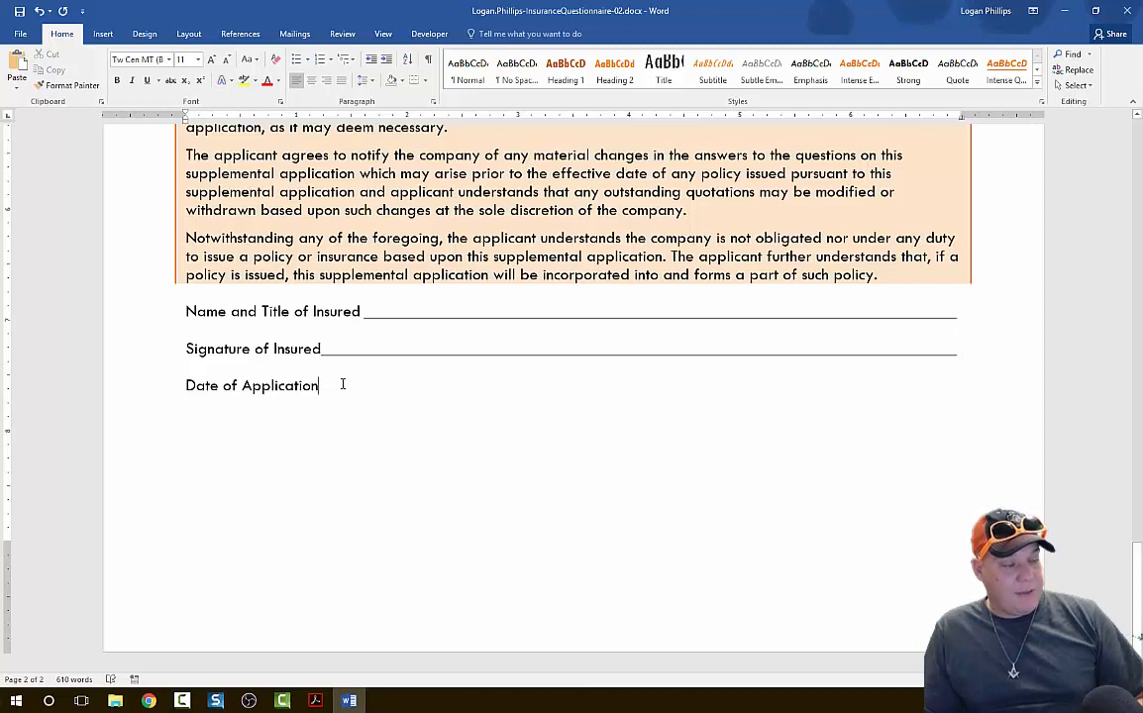
left_click(343, 384)
key("Tab")
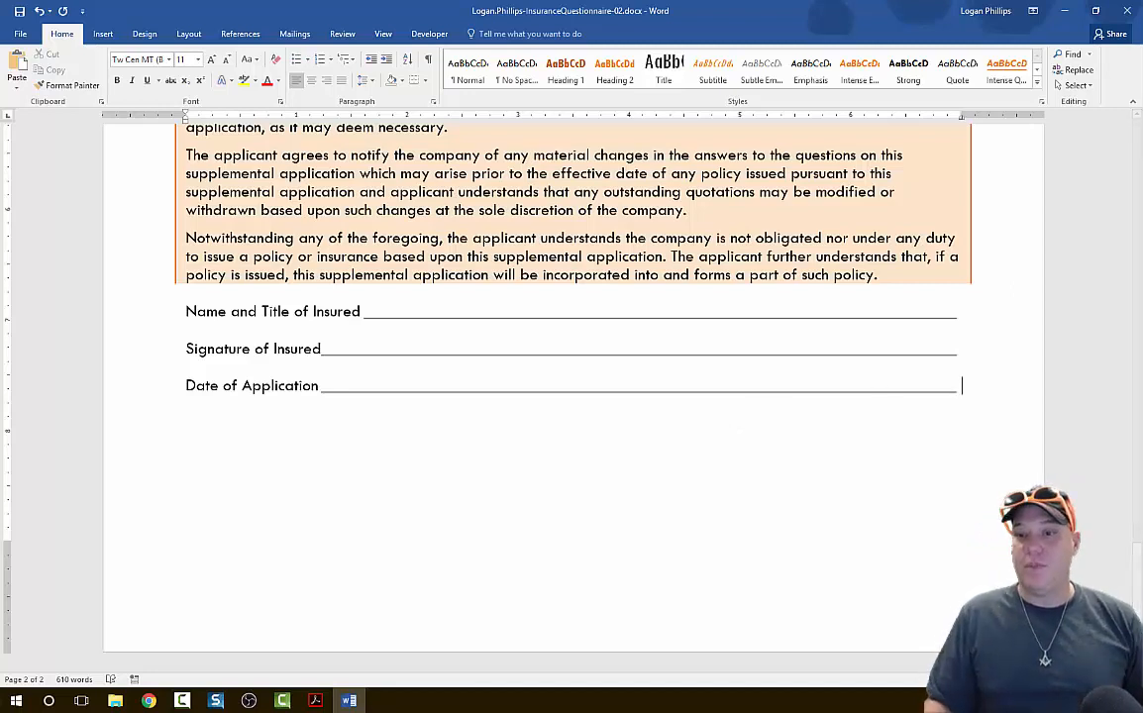
Apply the 1., a., i. multilevel list to the questions from "Applicant:" through the "If 'yes,' please explain:" line after dam/levees.
left_click(315, 700)
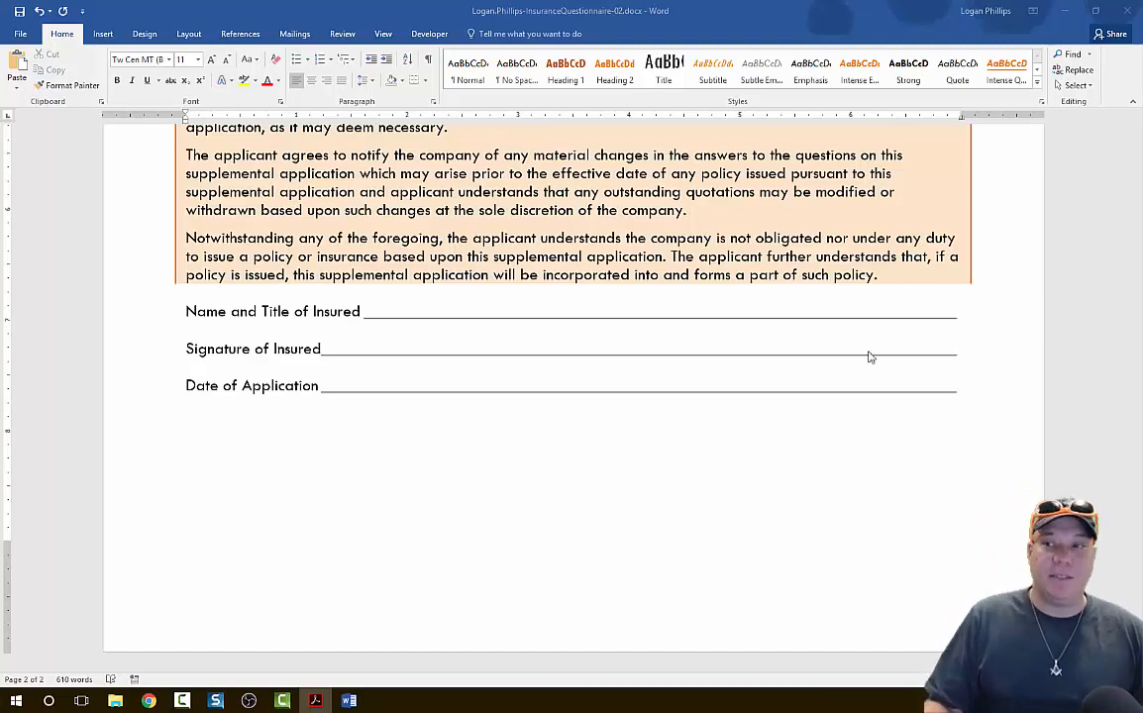
scroll(717, 363, "up", 8)
scroll(720, 361, "up", 12)
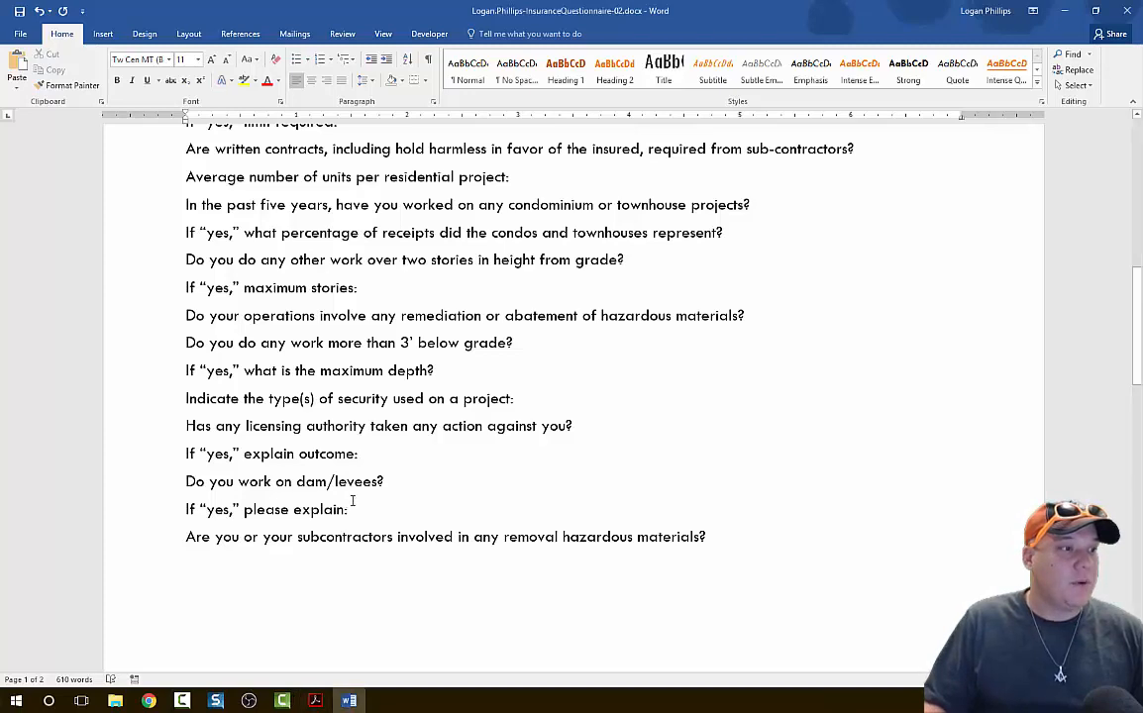
left_click_drag(347, 509, 177, 289)
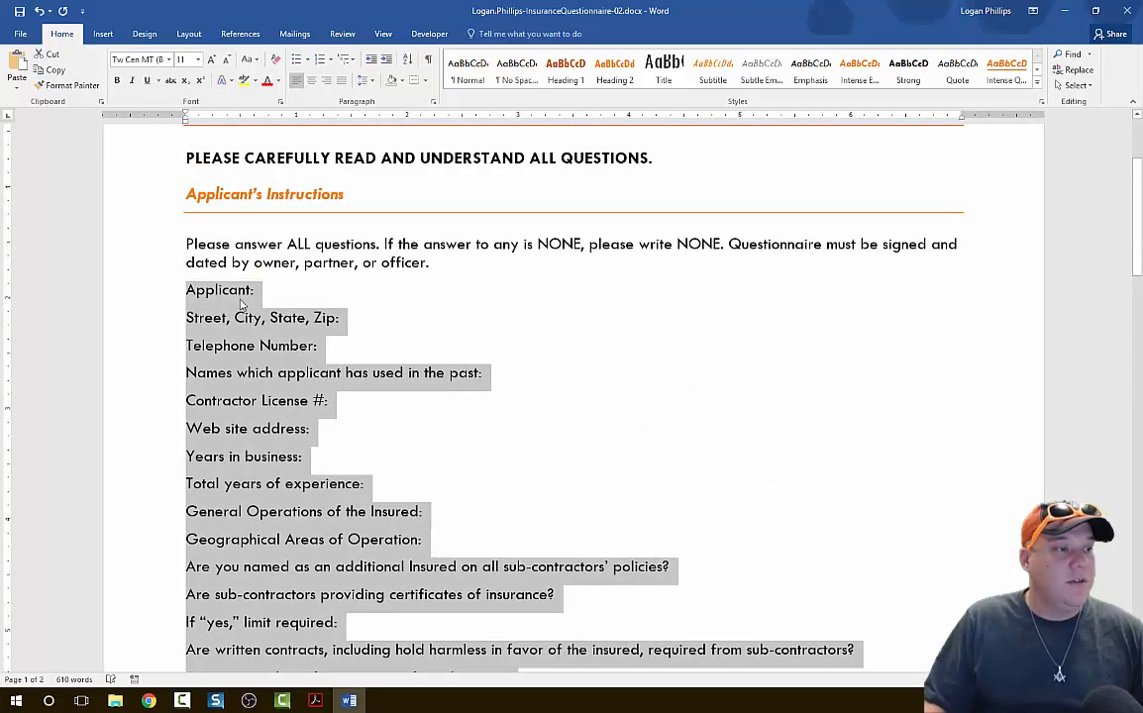
scroll(184, 408, "down", 10)
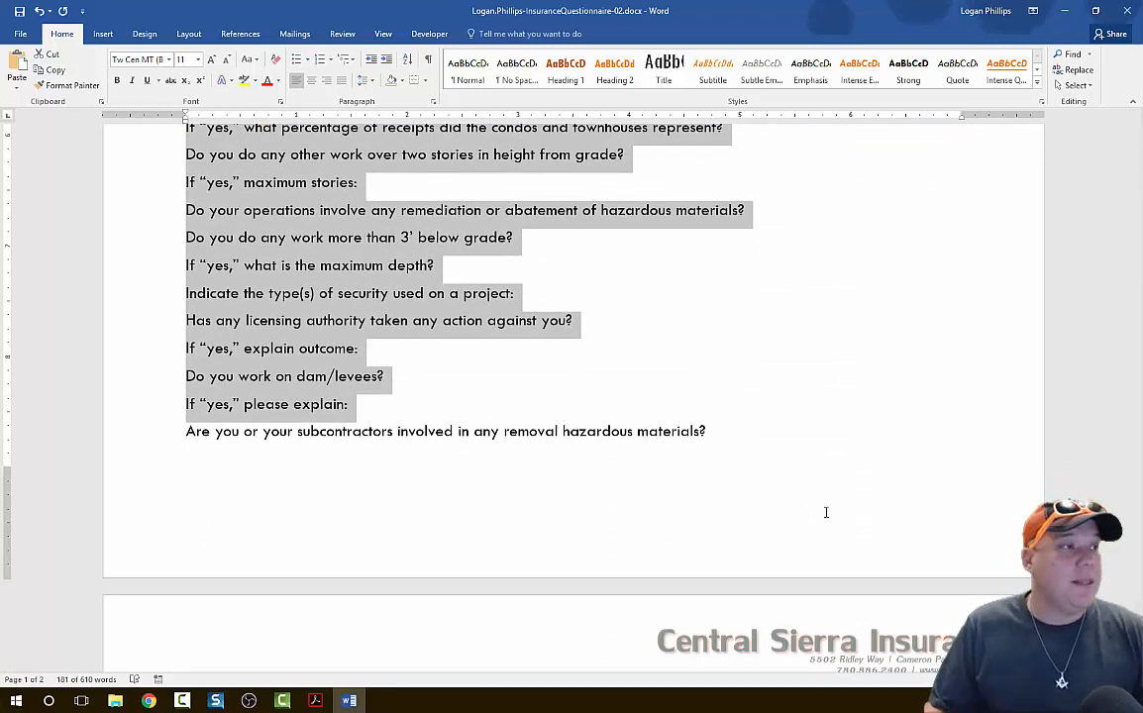
left_click(351, 61)
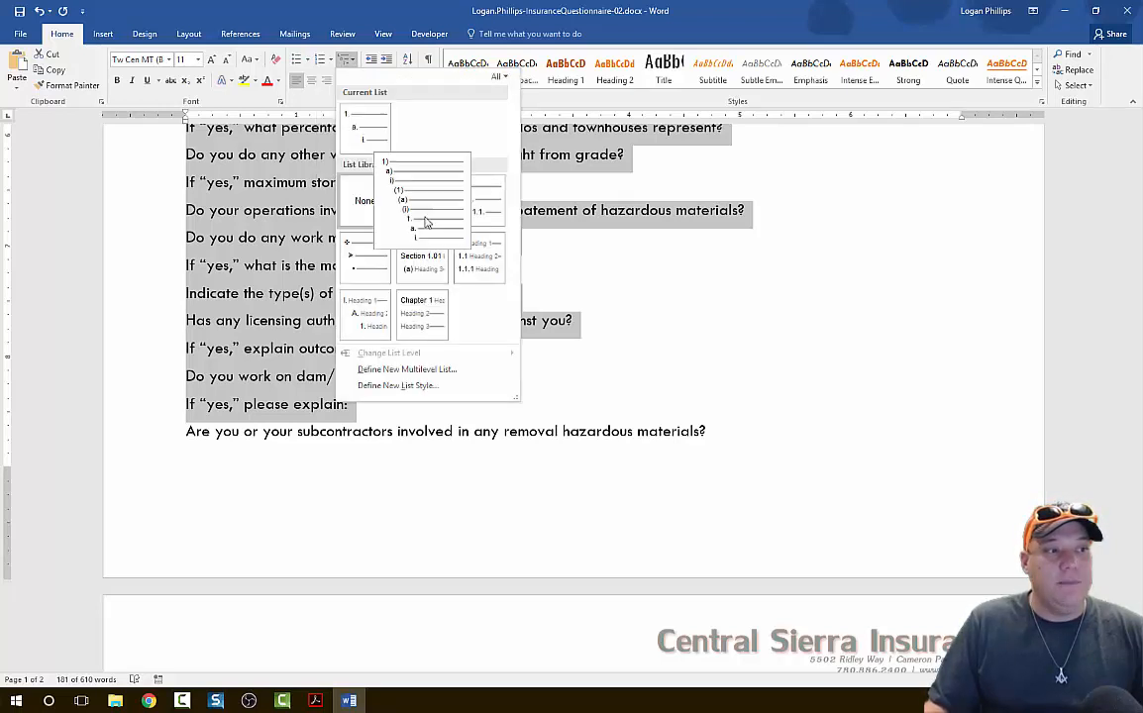
mouse_move(499, 206)
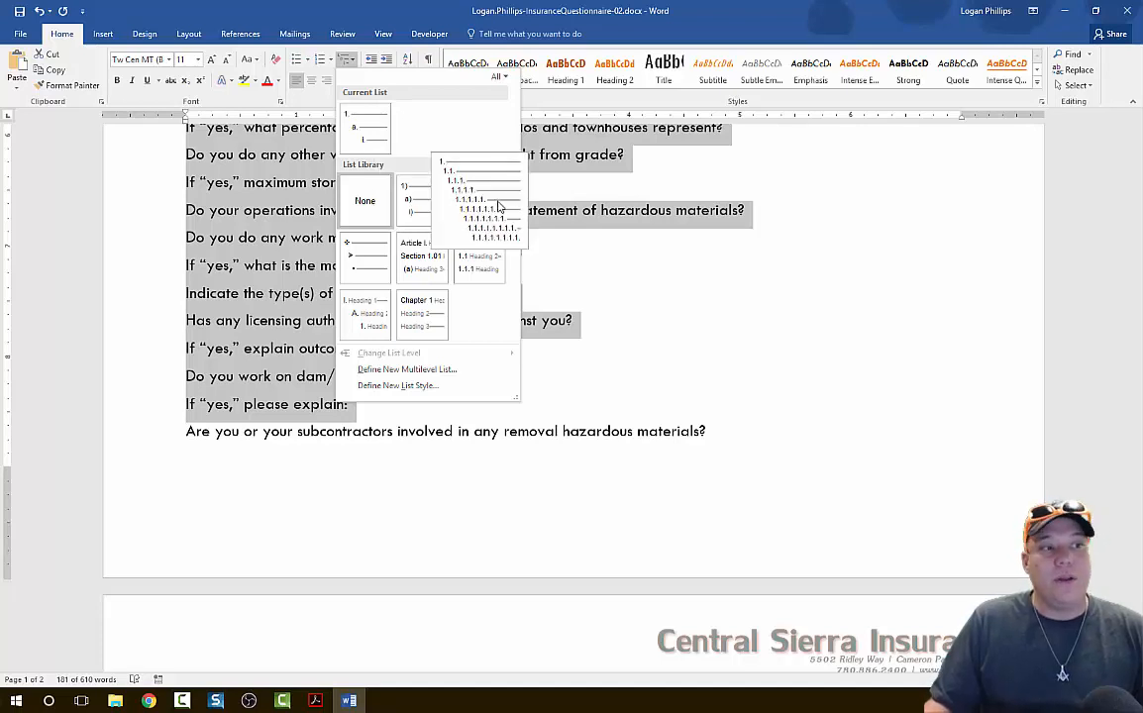
mouse_move(430, 277)
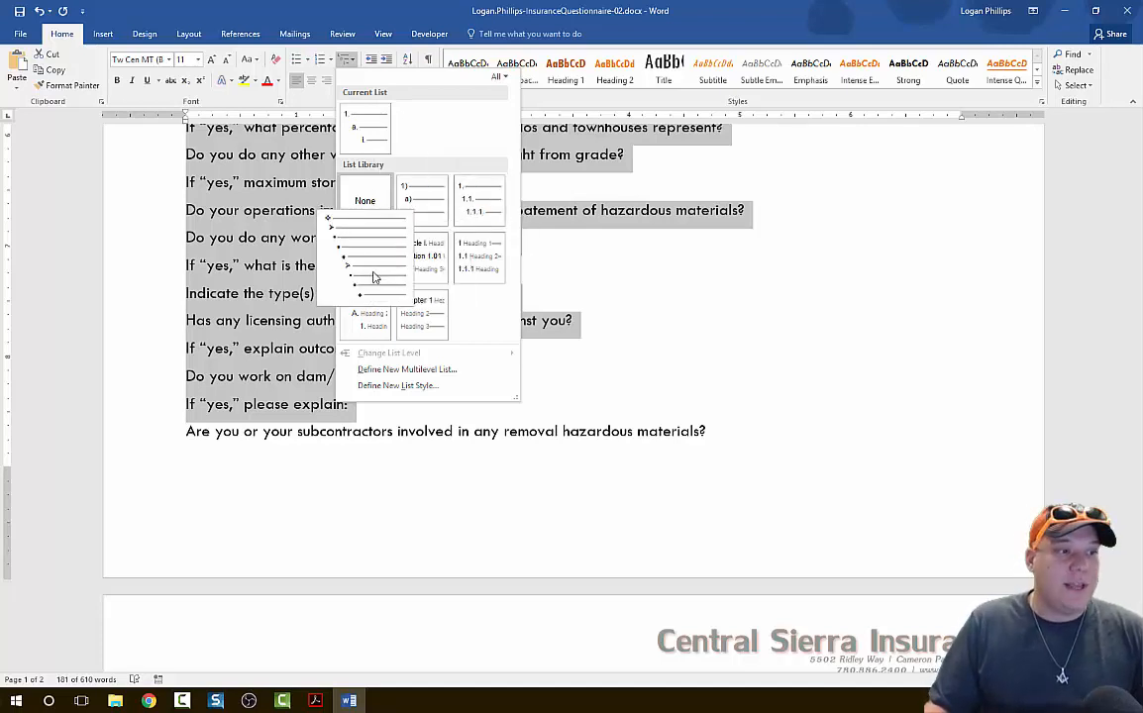
mouse_move(475, 263)
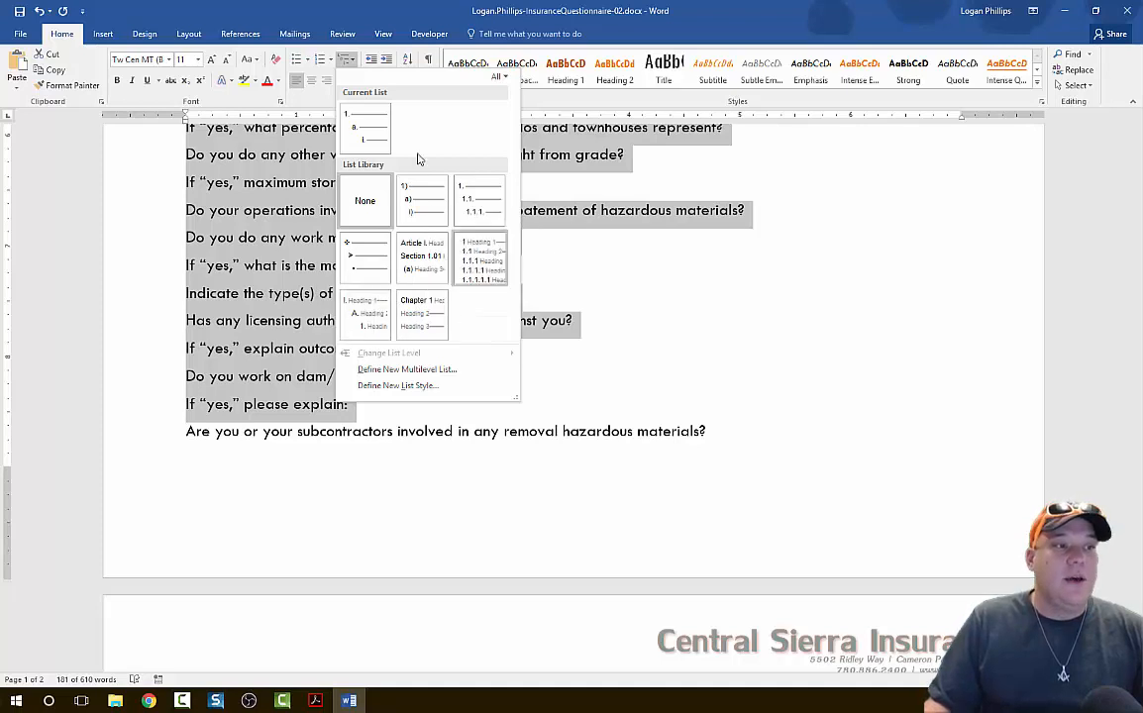
left_click(372, 140)
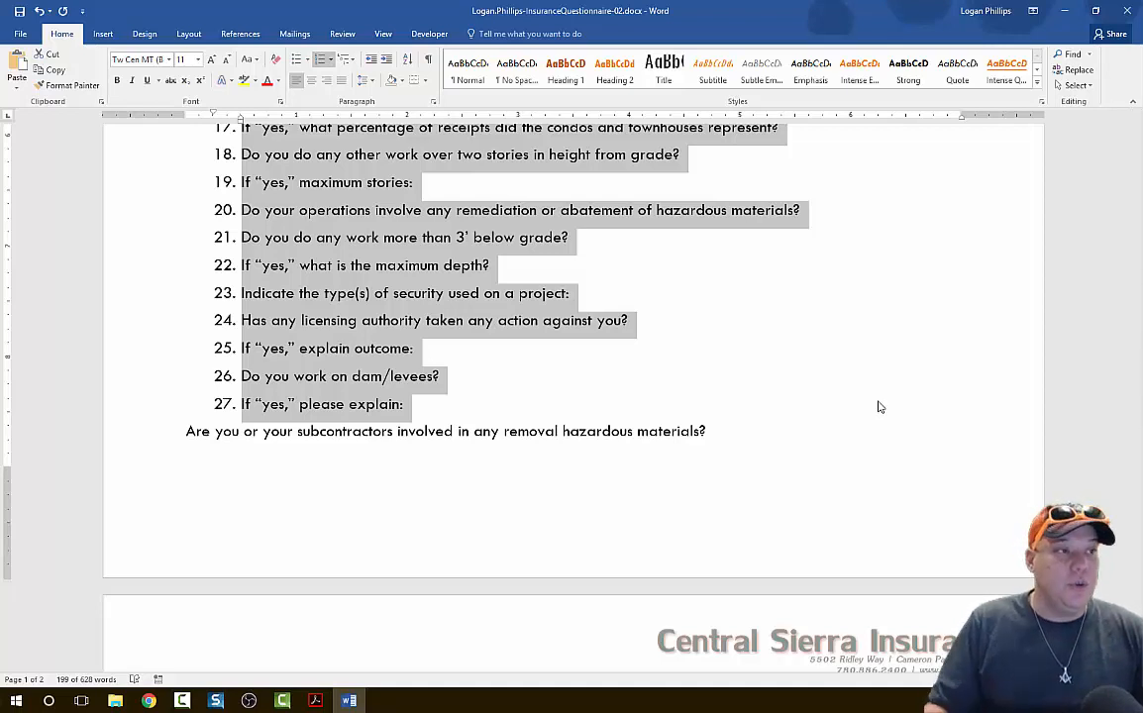
Open the definition of a new multilevel list for the selected numbered questions.
left_click(333, 60)
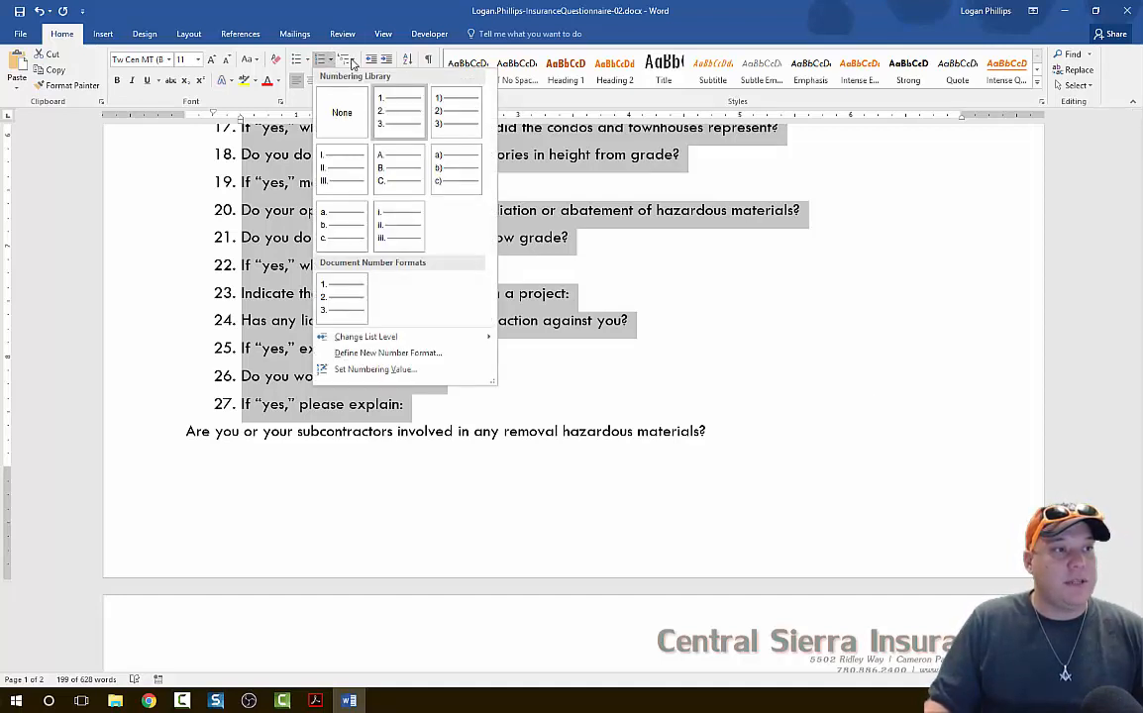
left_click(348, 60)
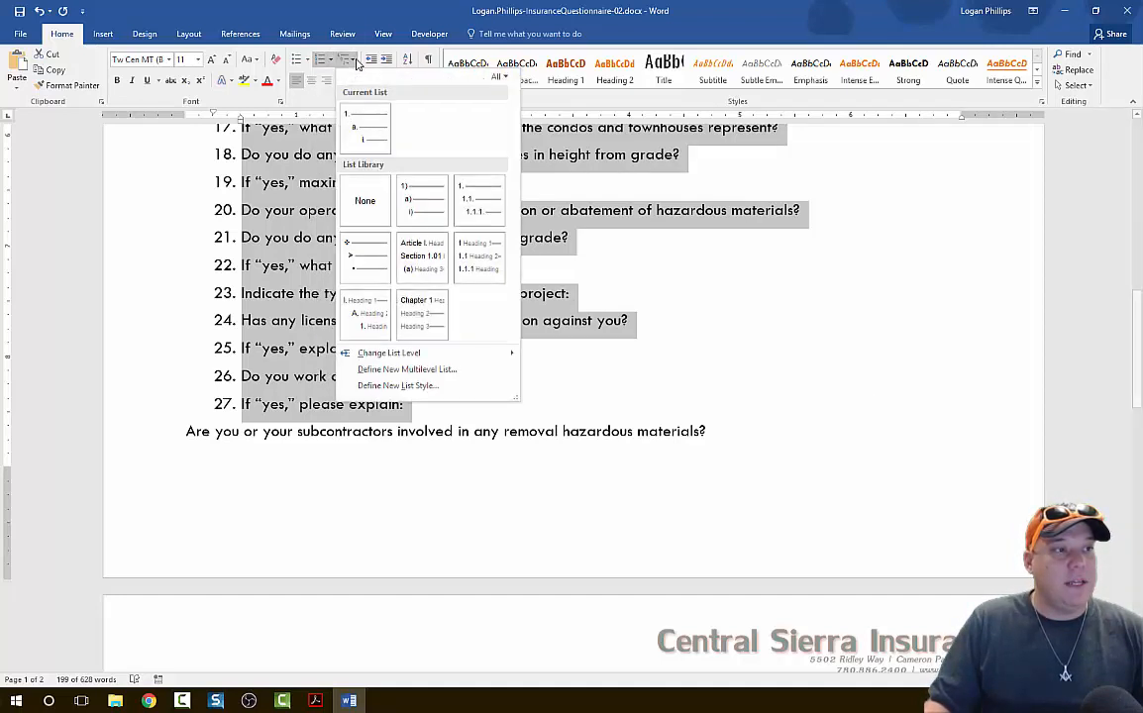
left_click(448, 371)
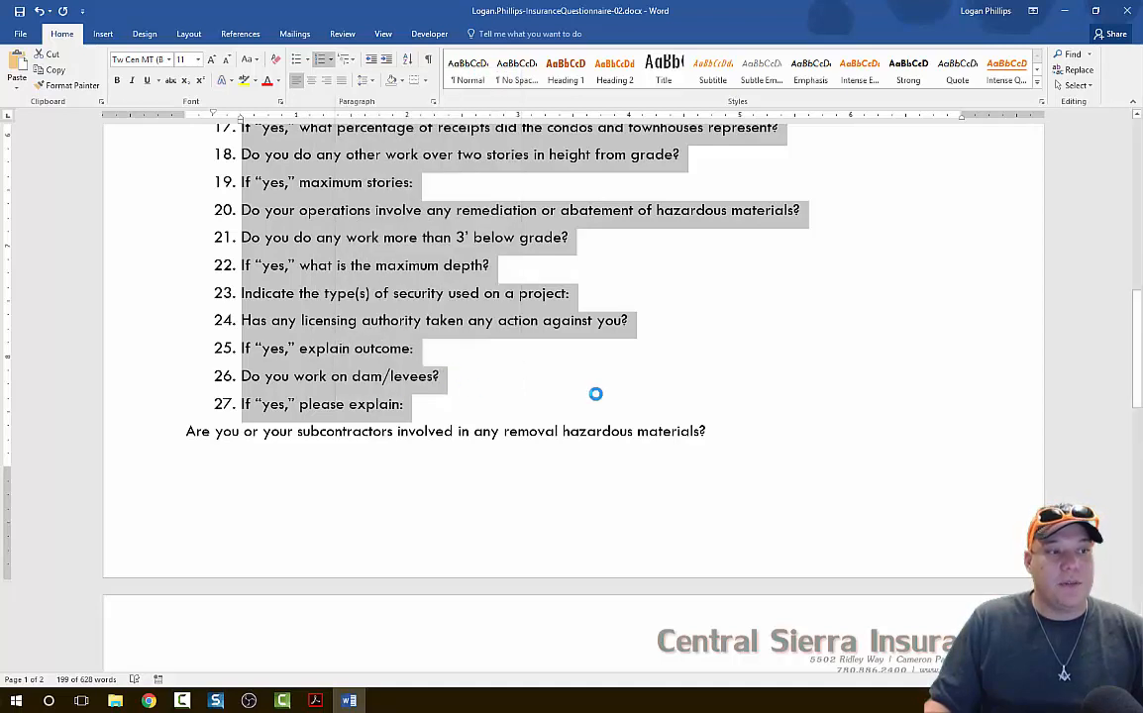
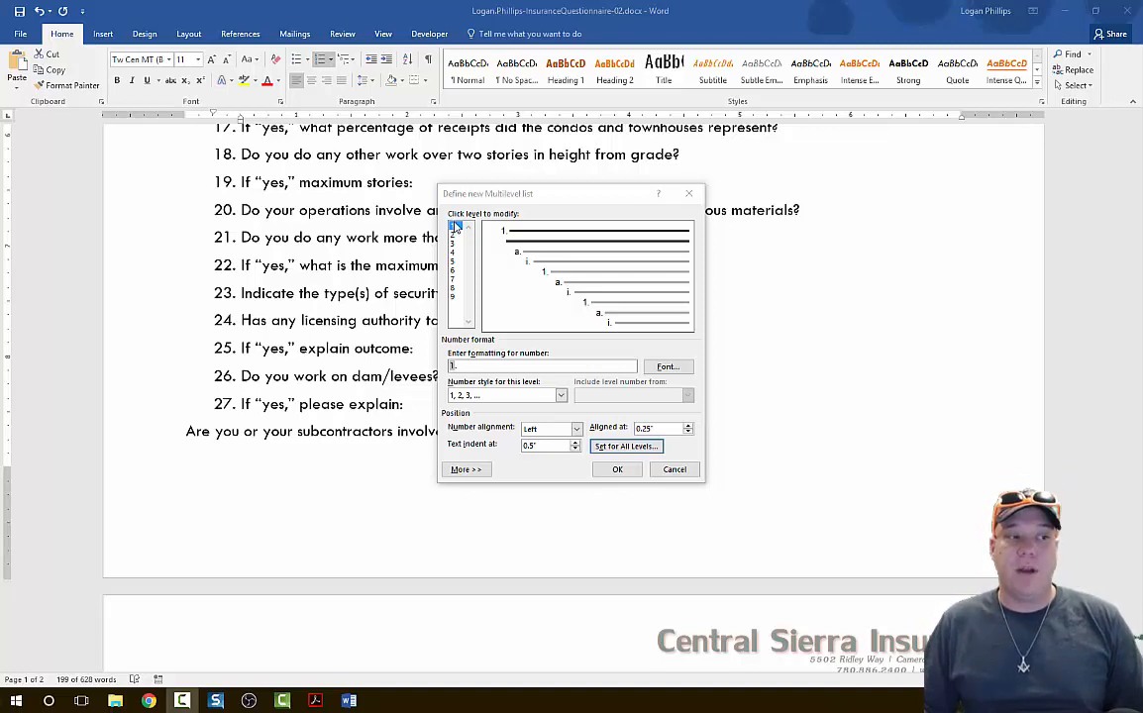
Set the list's first-level number position to 0", text position to 0.3" and additional indent per level to 0.3" for all levels.
left_click(547, 235)
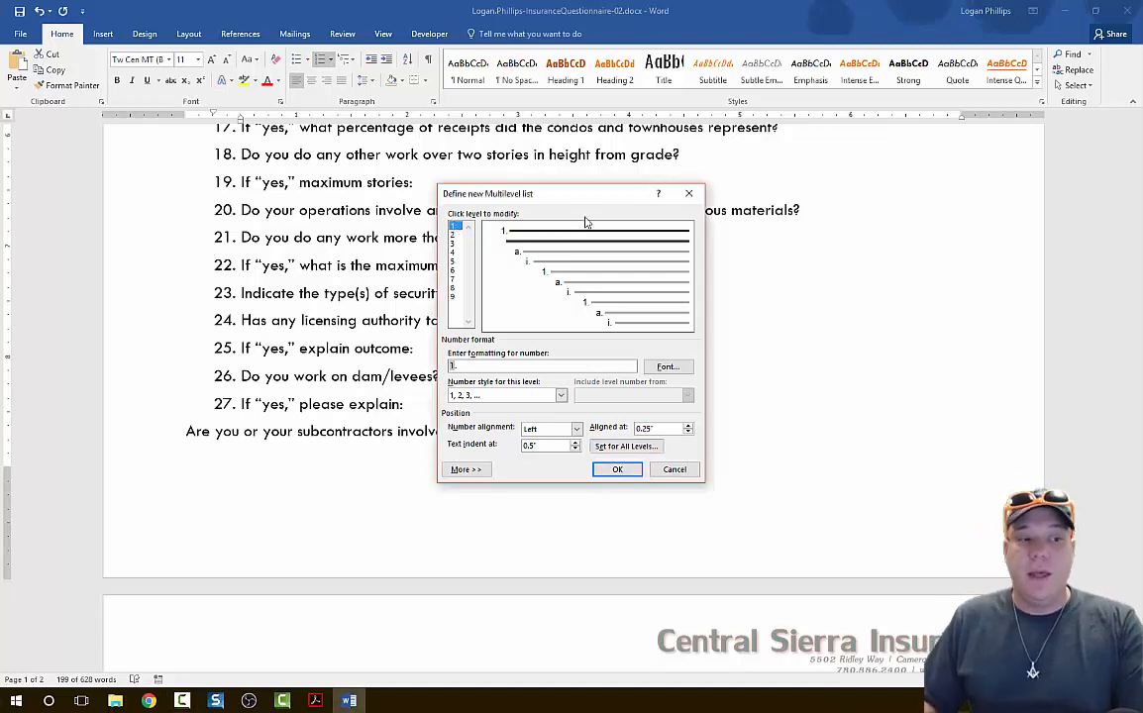
left_click(618, 450)
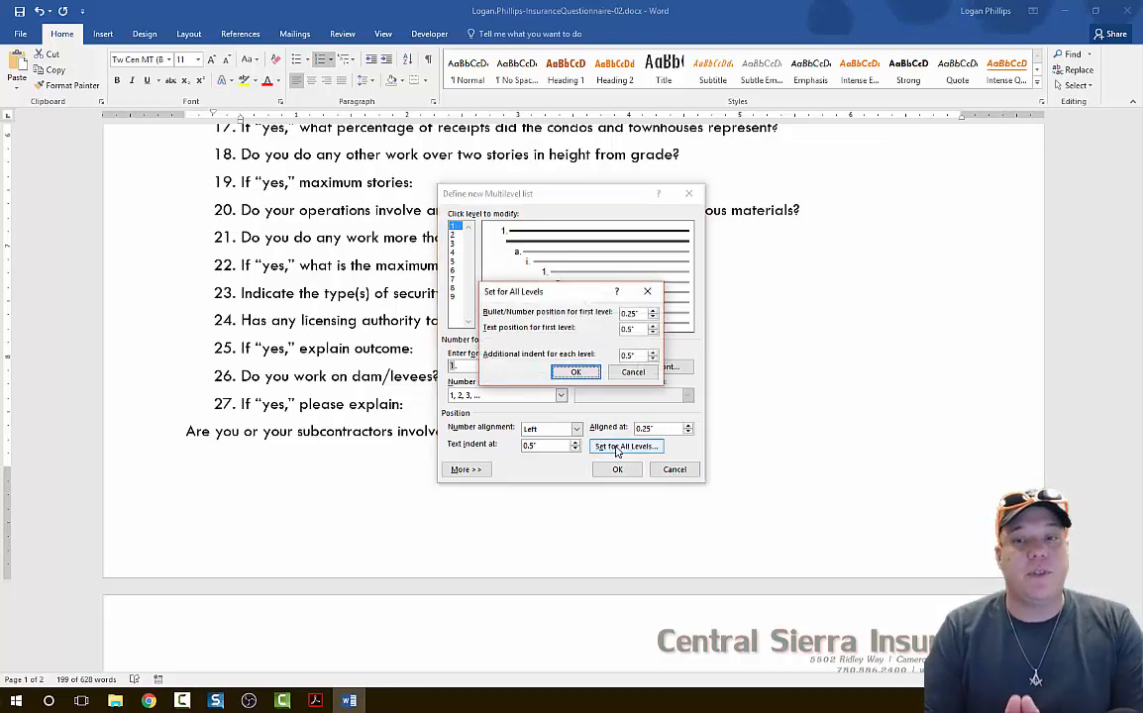
left_click(652, 318)
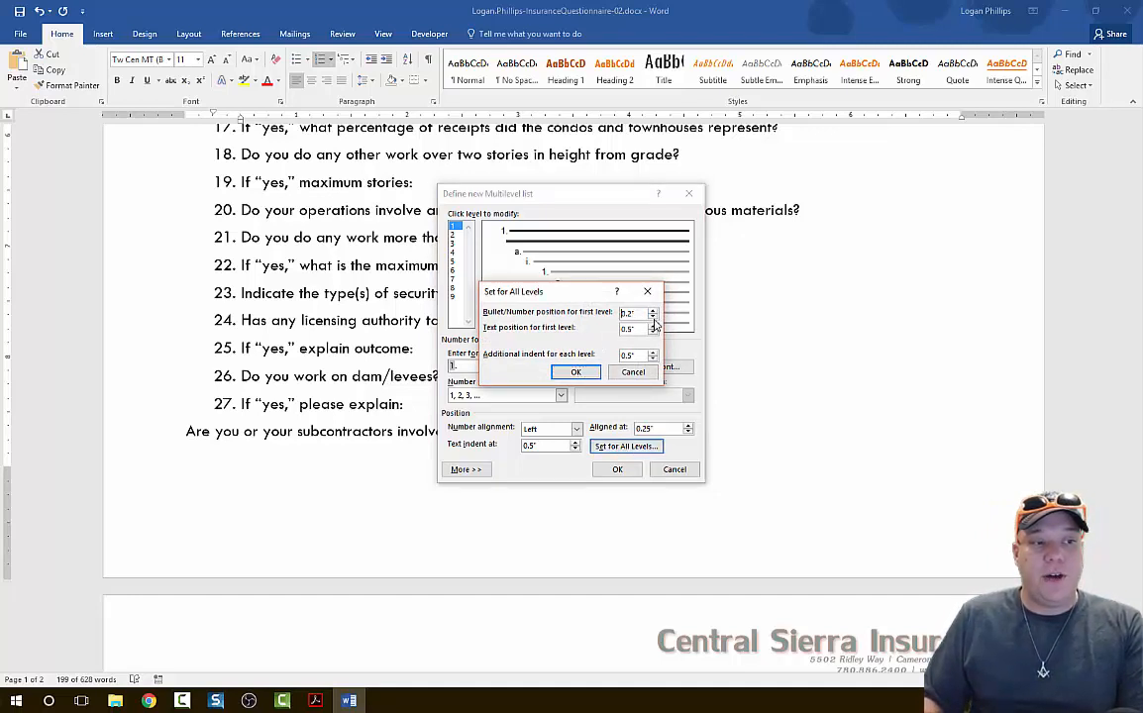
left_click(652, 318)
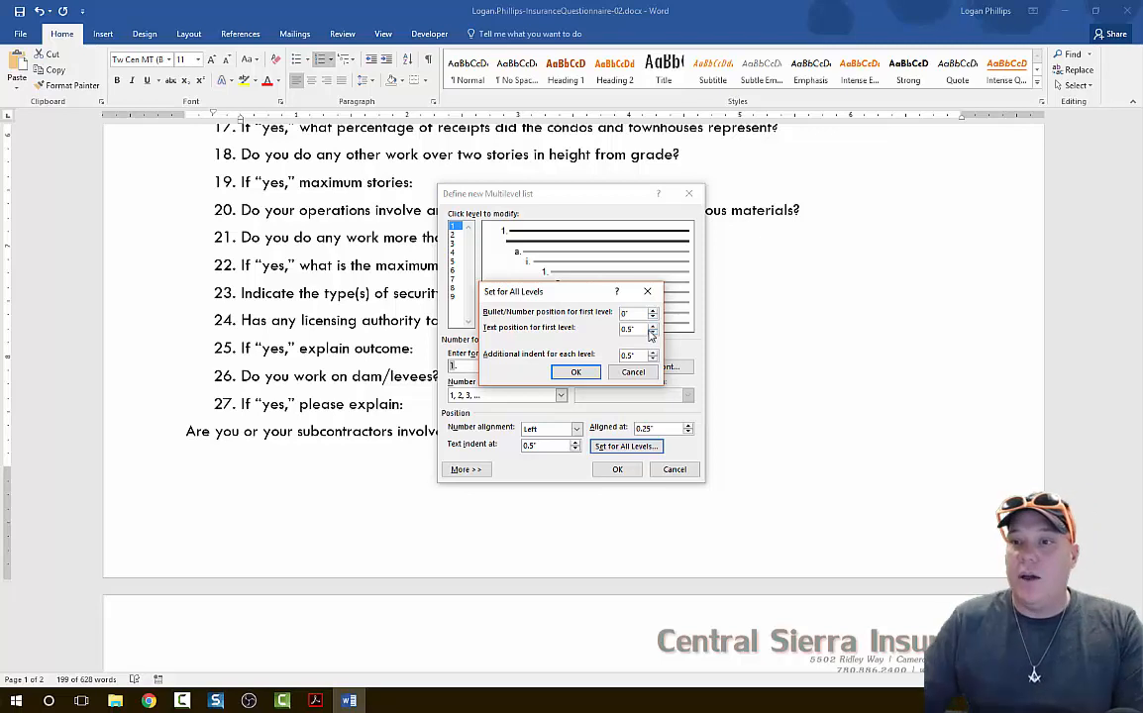
left_click(652, 333)
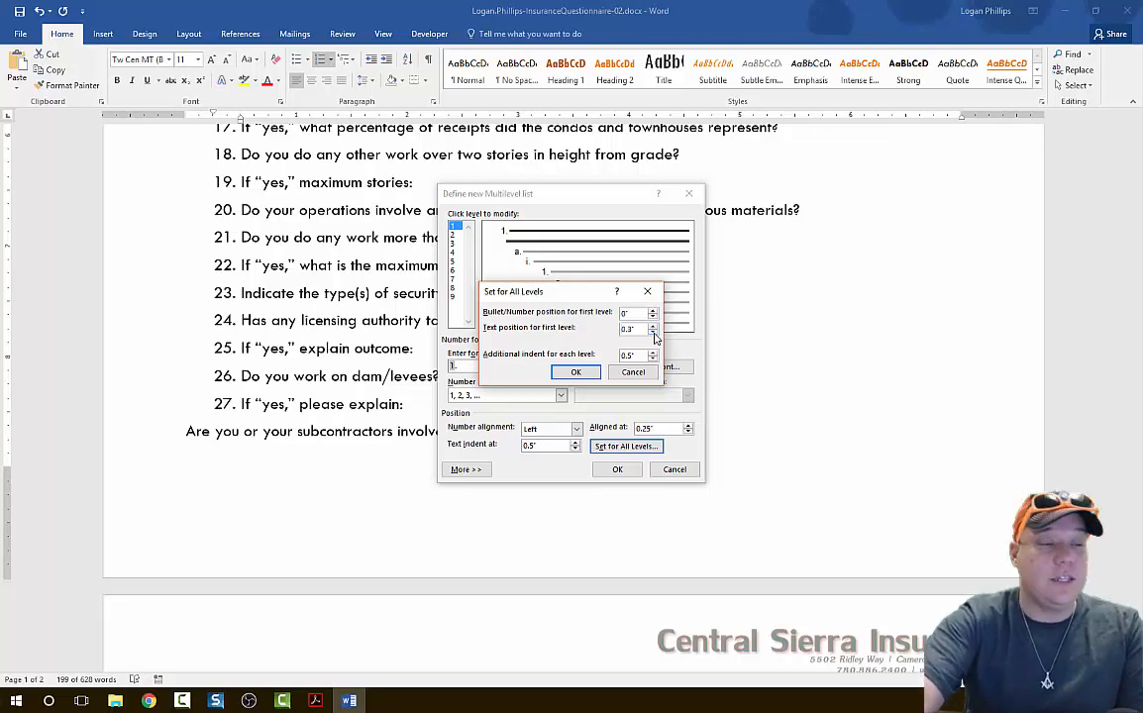
left_click(653, 358)
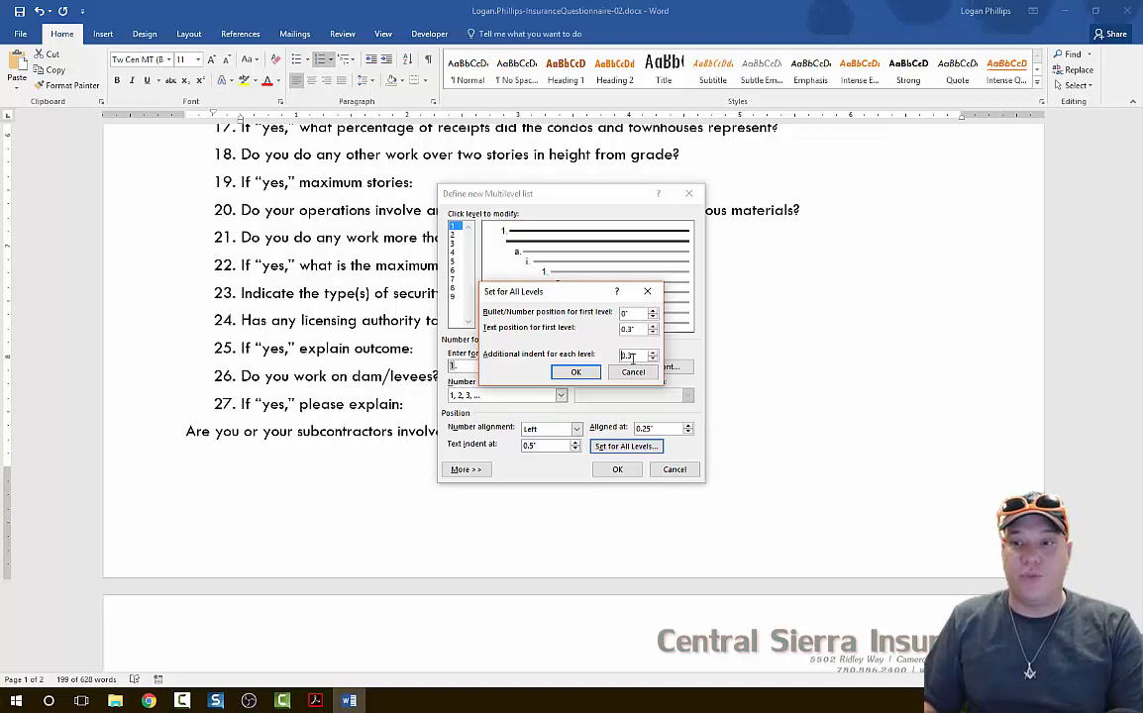
left_click(576, 373)
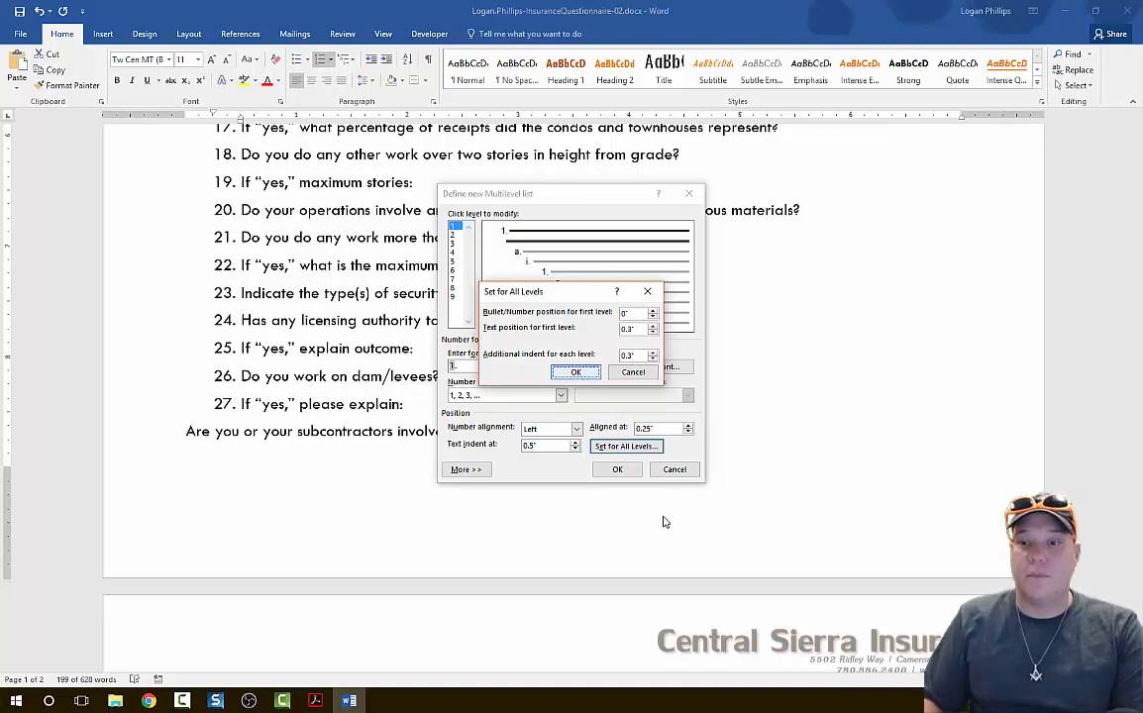
key("Return")
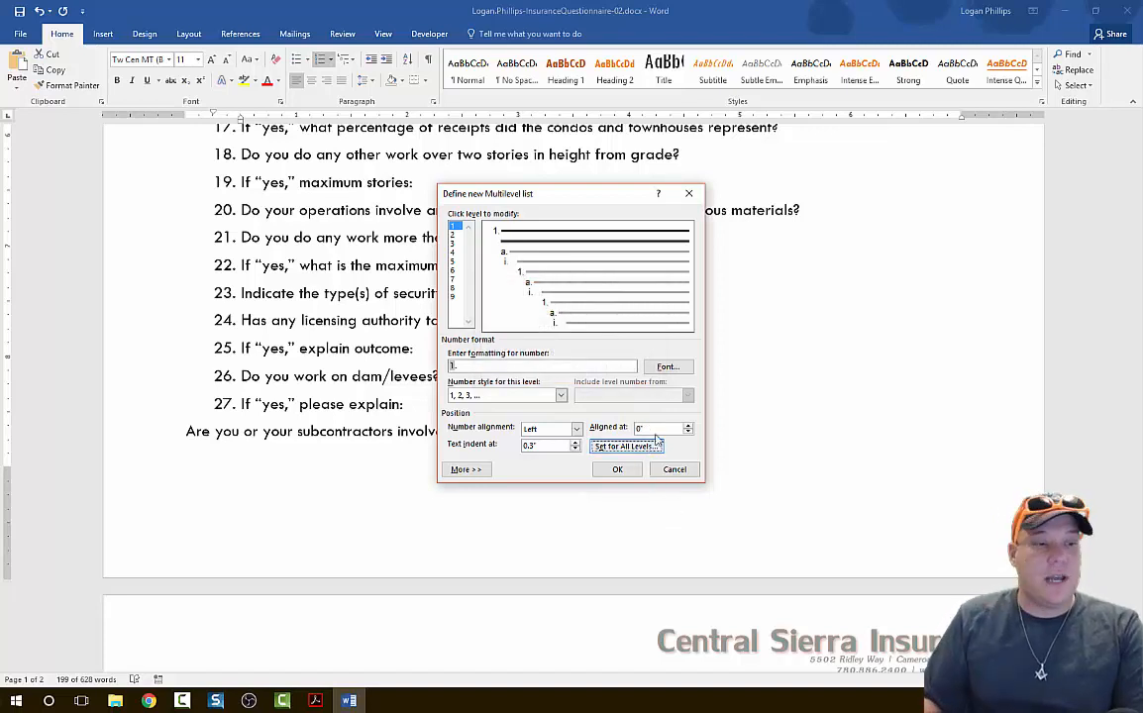
left_click(625, 474)
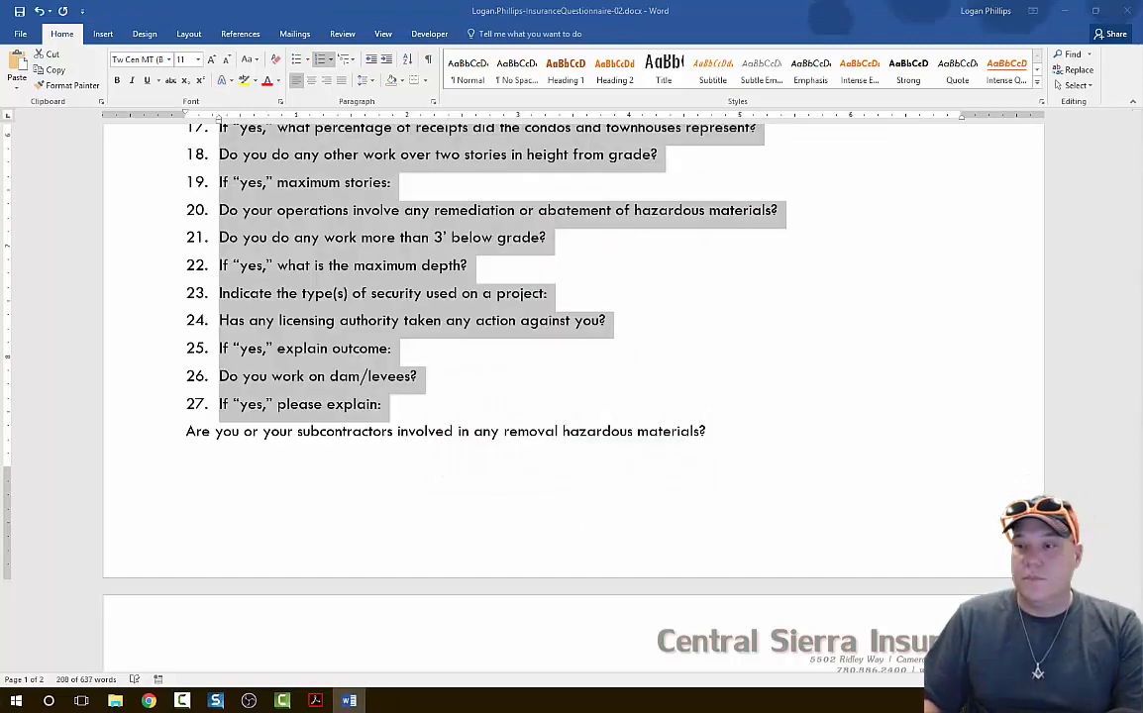
Demote the "If 'yes'" lines about limit required, condo and townhouse receipts, and maximum stories to second-level items.
key("alt+Tab")
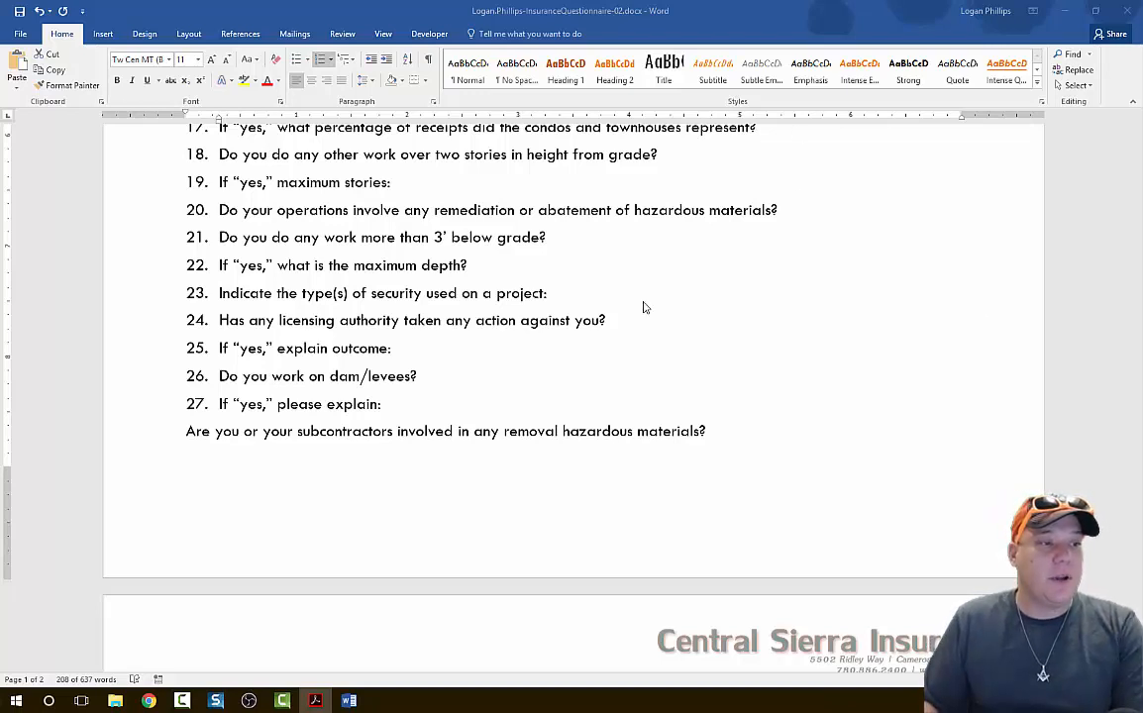
key("alt+Tab")
scroll(655, 388, "up", 3)
scroll(693, 386, "up", 1)
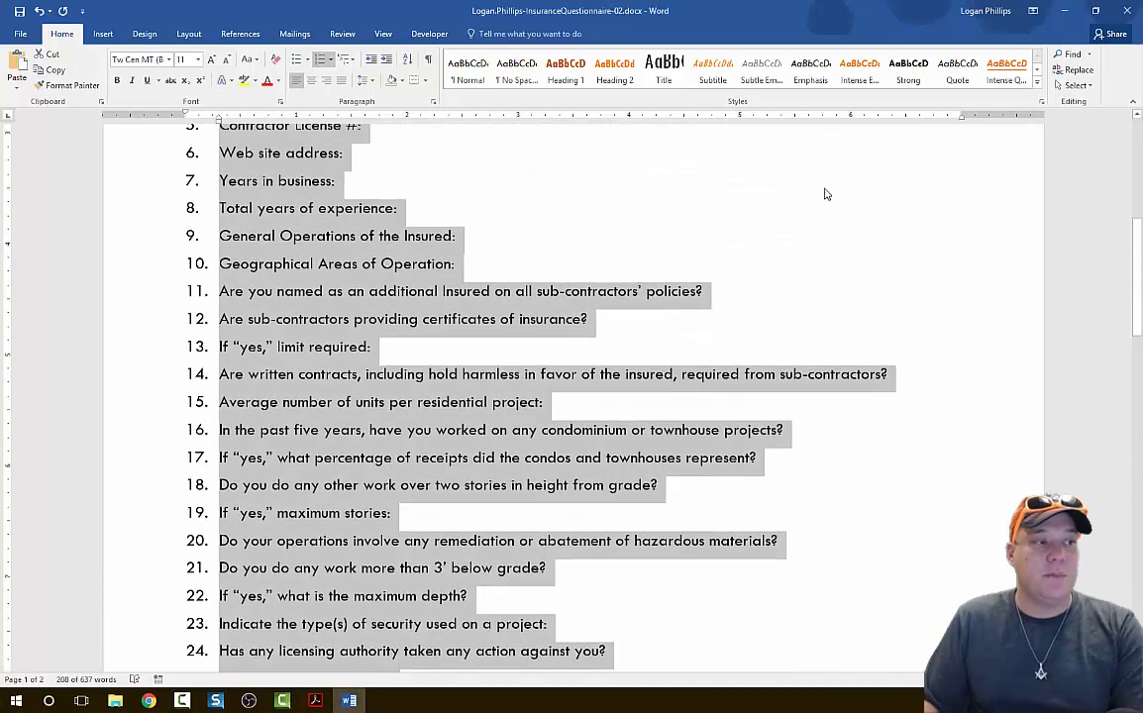
left_click(869, 248)
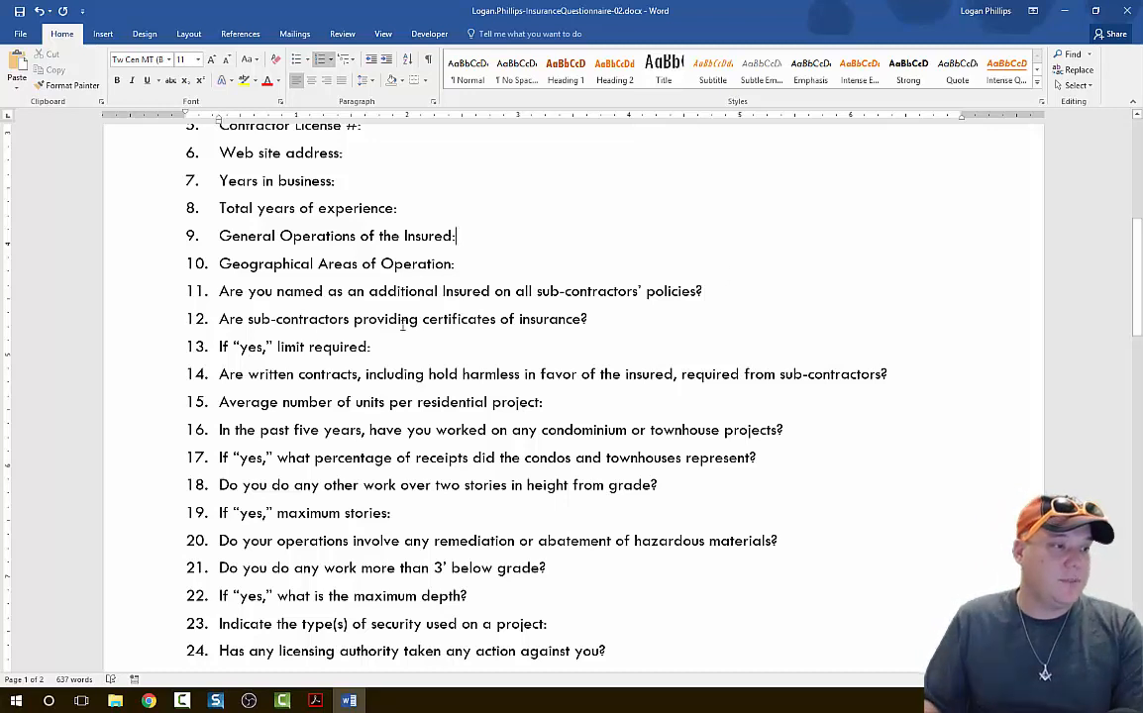
left_click(210, 346)
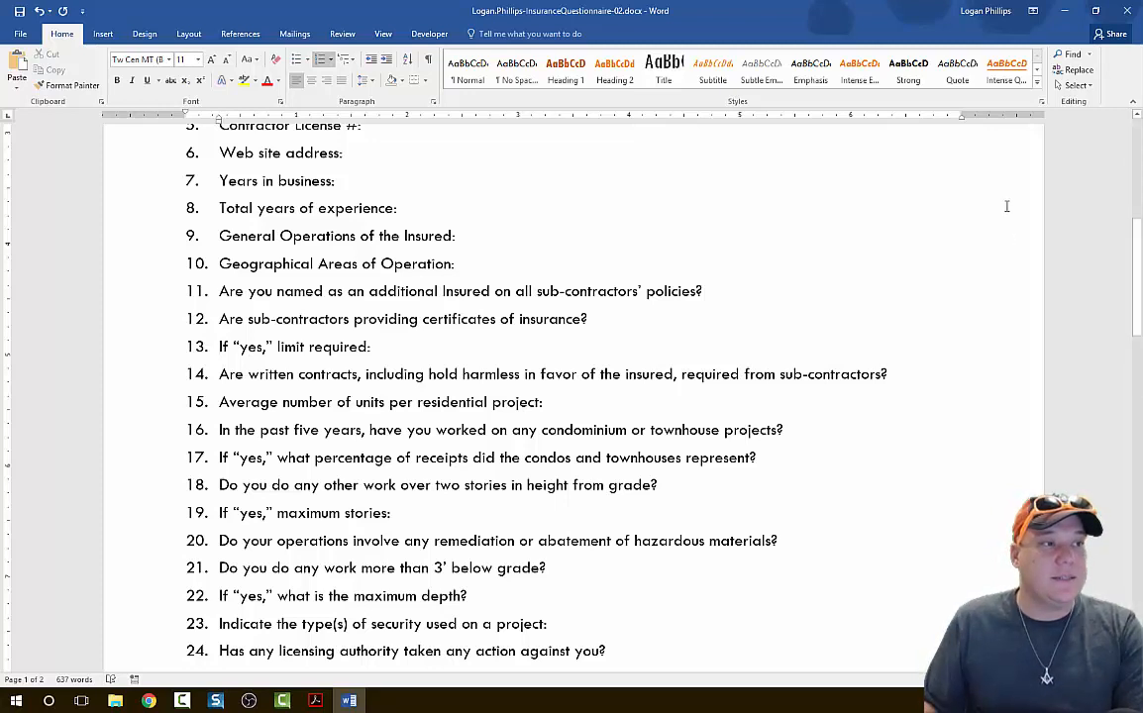
left_click(389, 62)
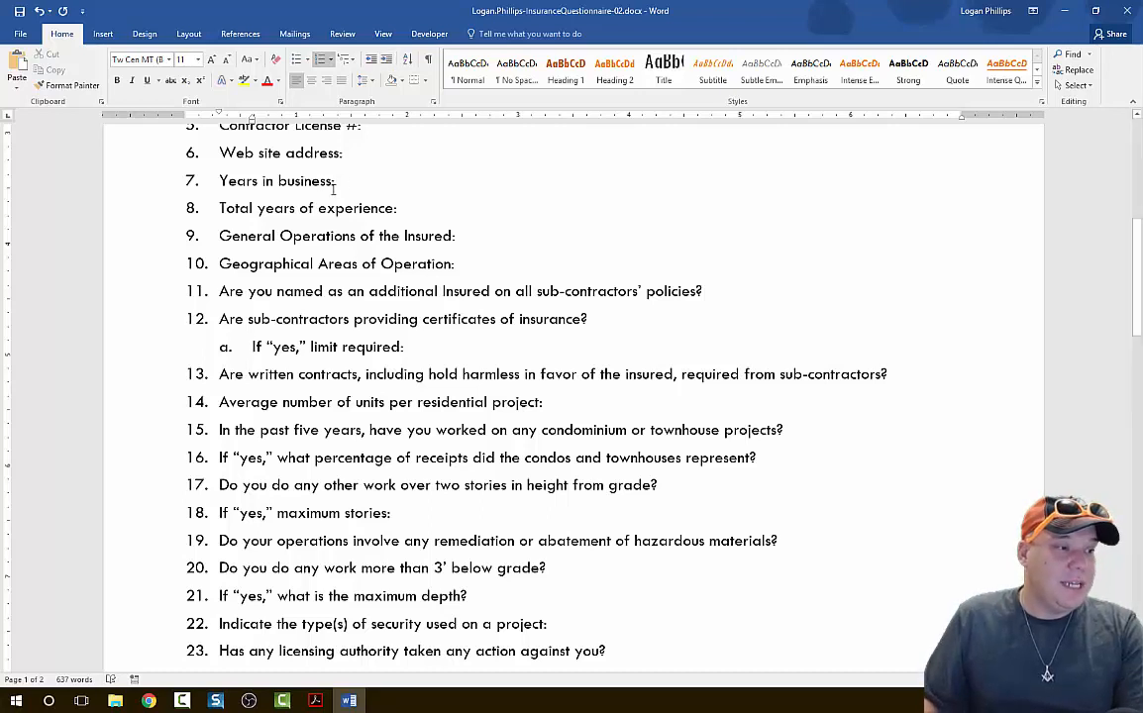
left_click(218, 458)
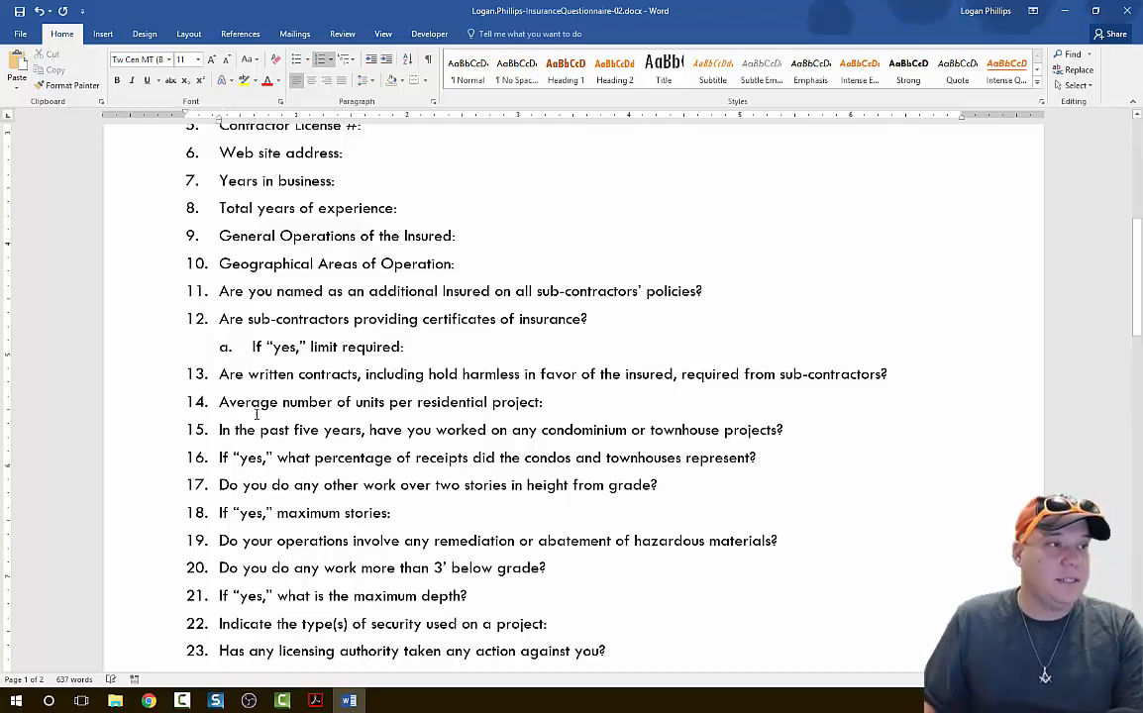
left_click(387, 60)
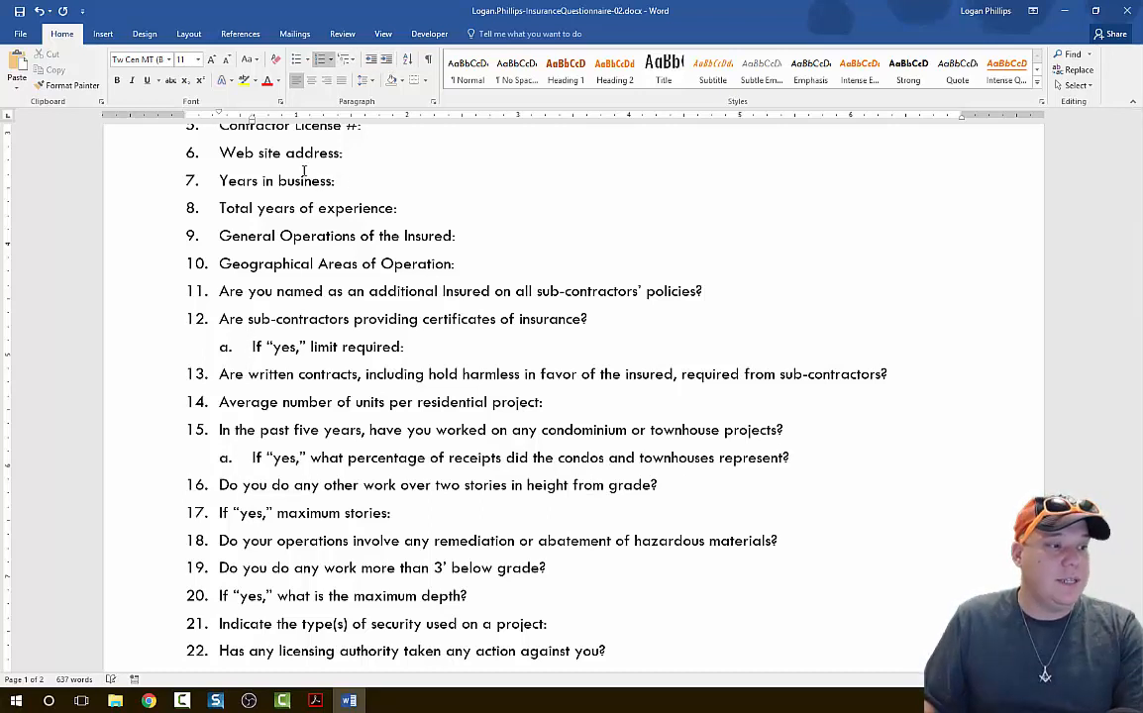
left_click(219, 513)
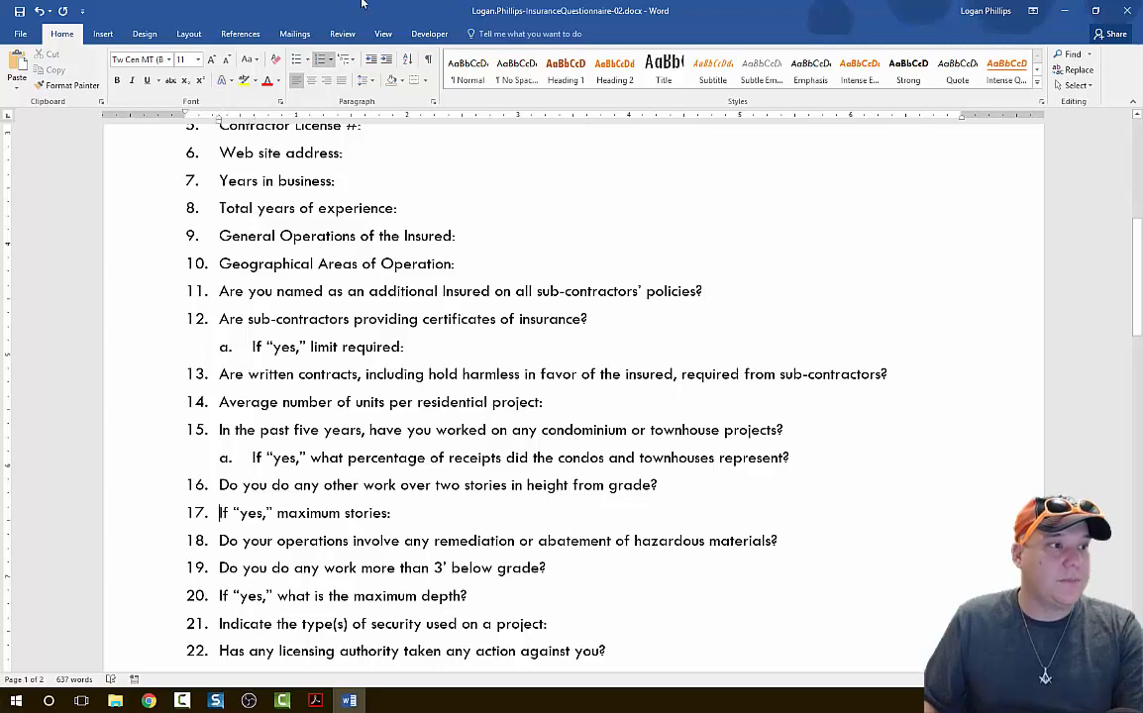
left_click(386, 60)
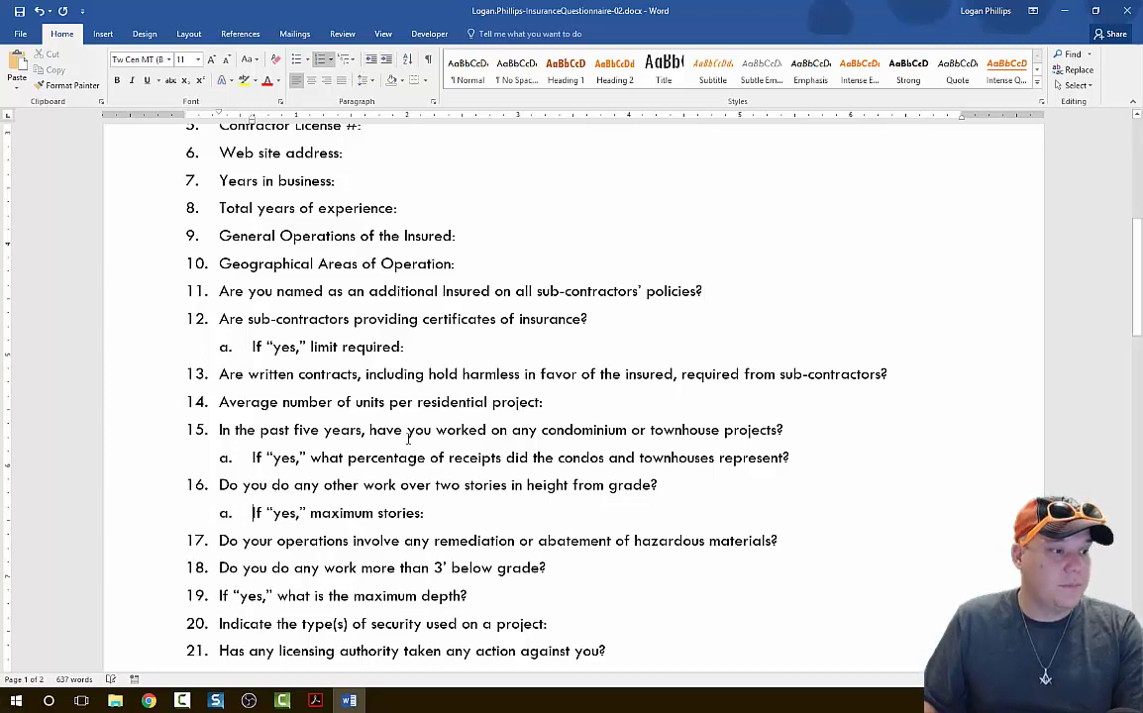
Demote the "If 'yes'" lines about maximum depth, explaining the outcome, and dam/levees work to second-level items.
scroll(369, 396, "down", 1)
left_click(221, 541)
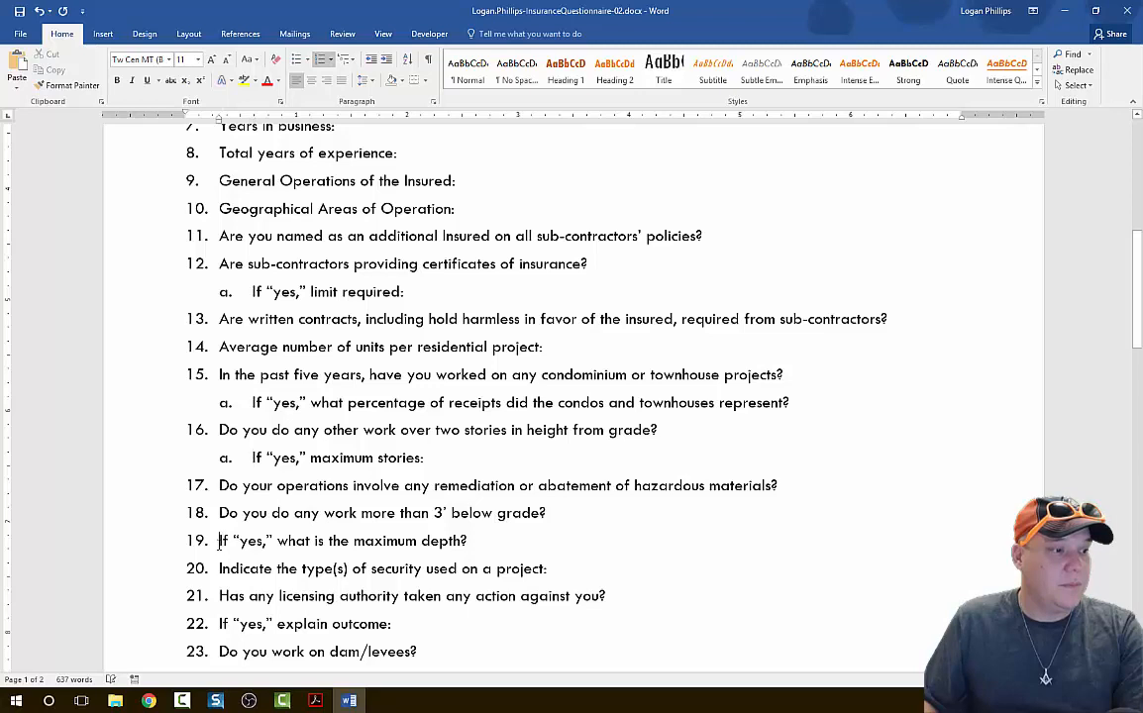
left_click(384, 62)
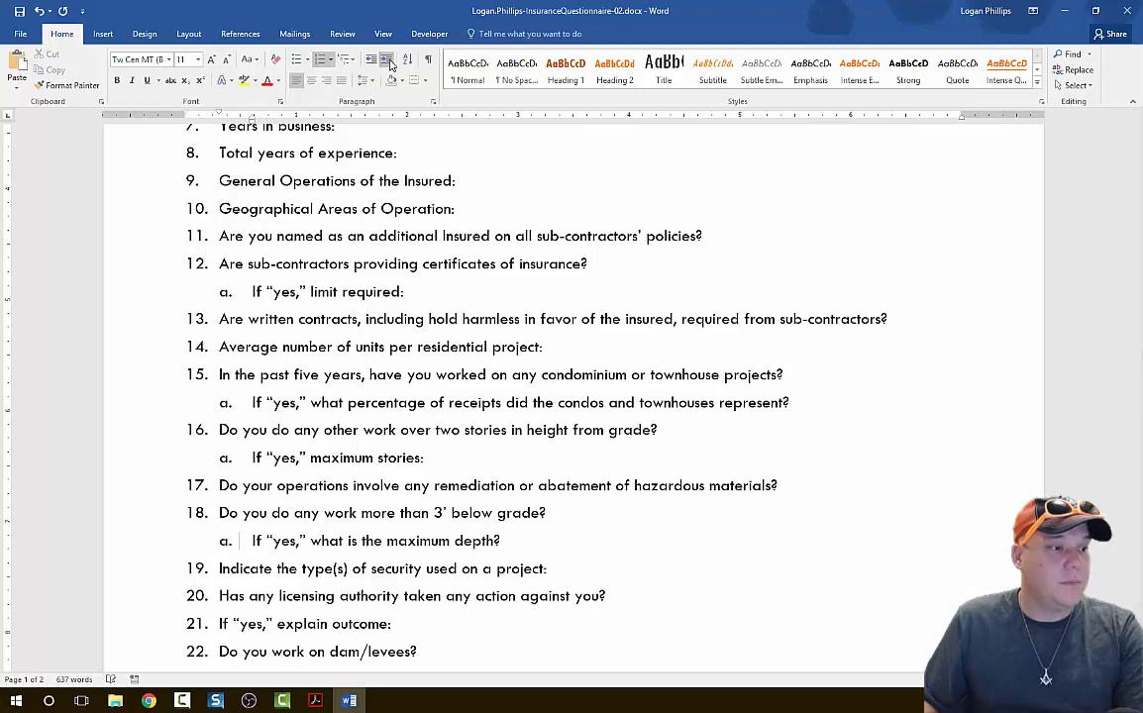
key("Down")
key("Down")
key("Down")
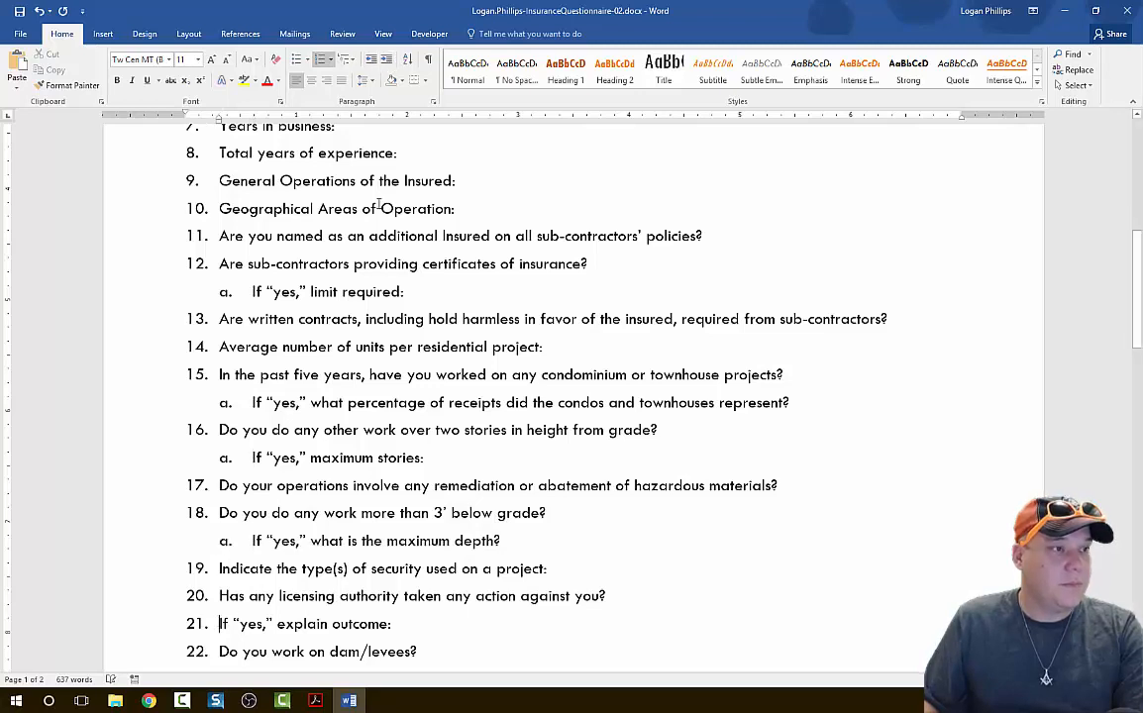
left_click(384, 61)
scroll(506, 402, "down", 2)
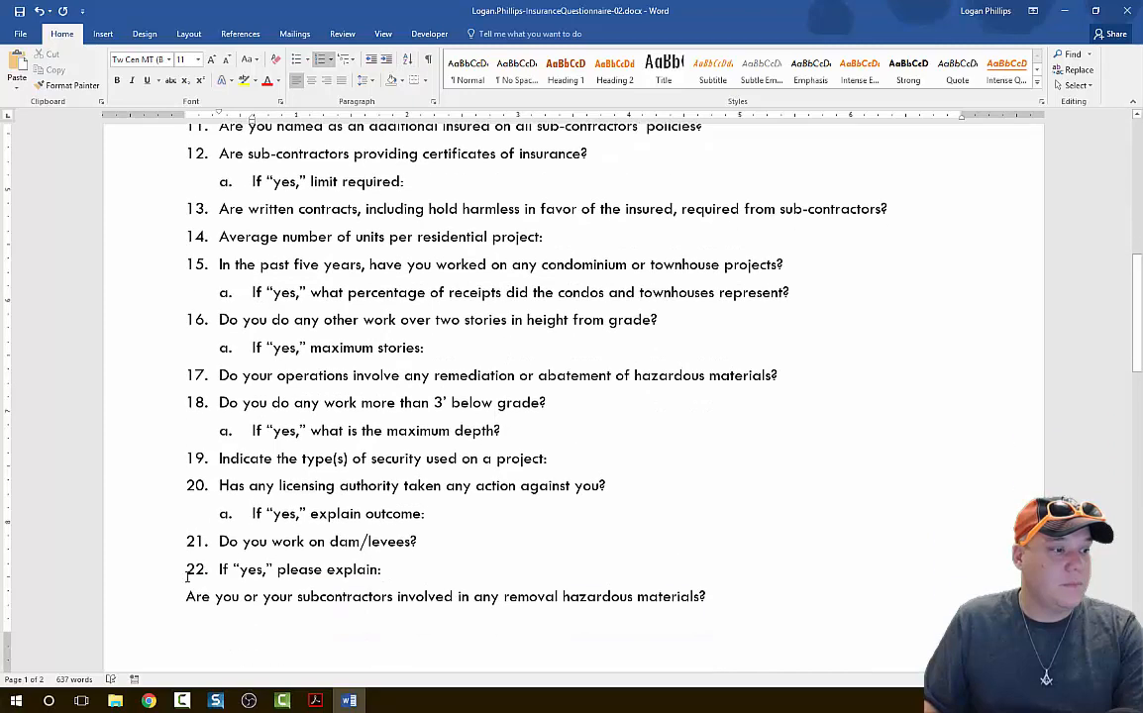
left_click(220, 569)
left_click(386, 61)
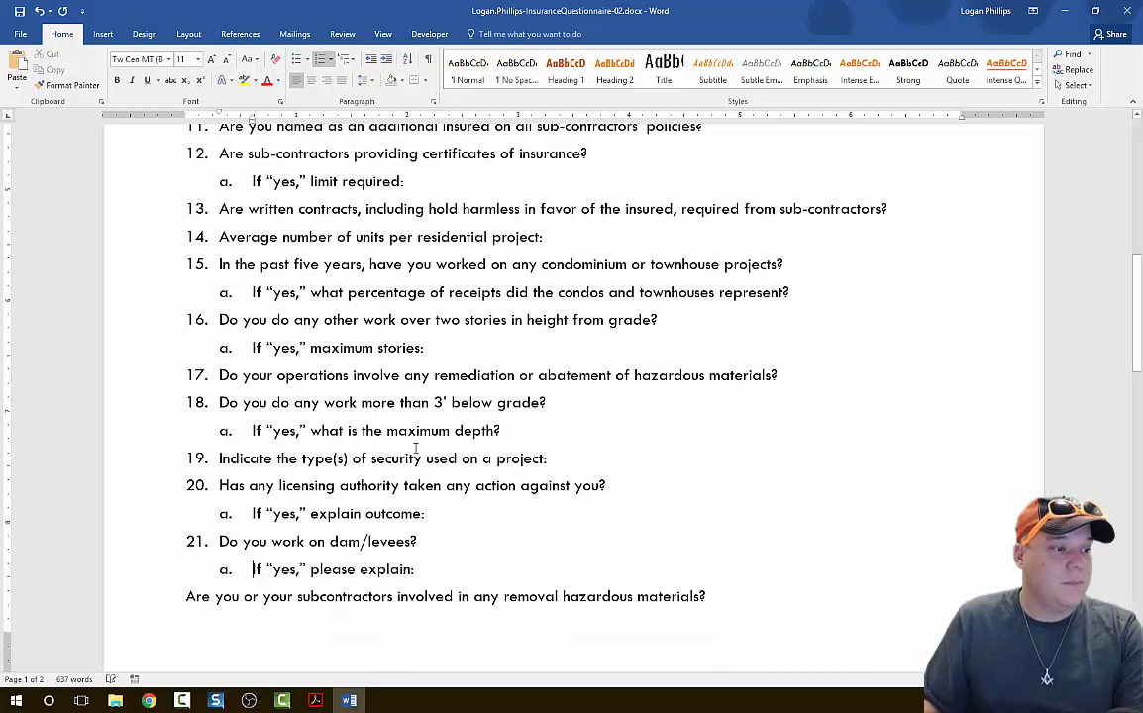
Review the new sub-items and the remaining unnumbered questions down to the Insurance Application Disclaimer heading.
scroll(425, 446, "down", 10)
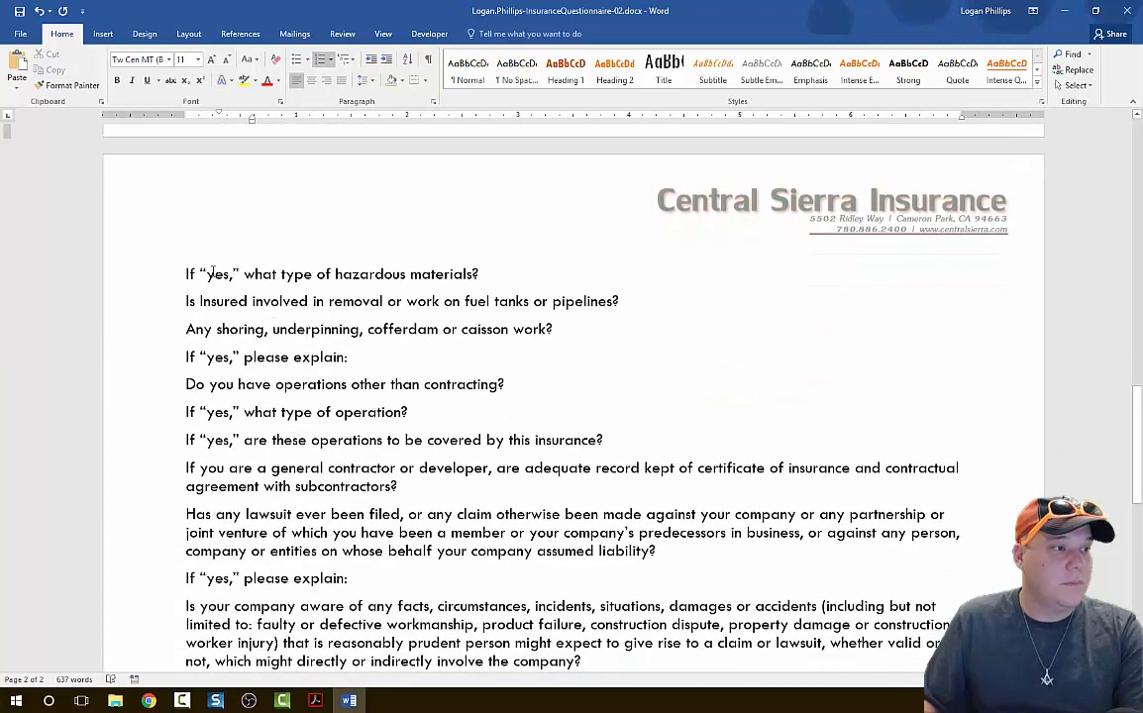
scroll(415, 375, "up", 5)
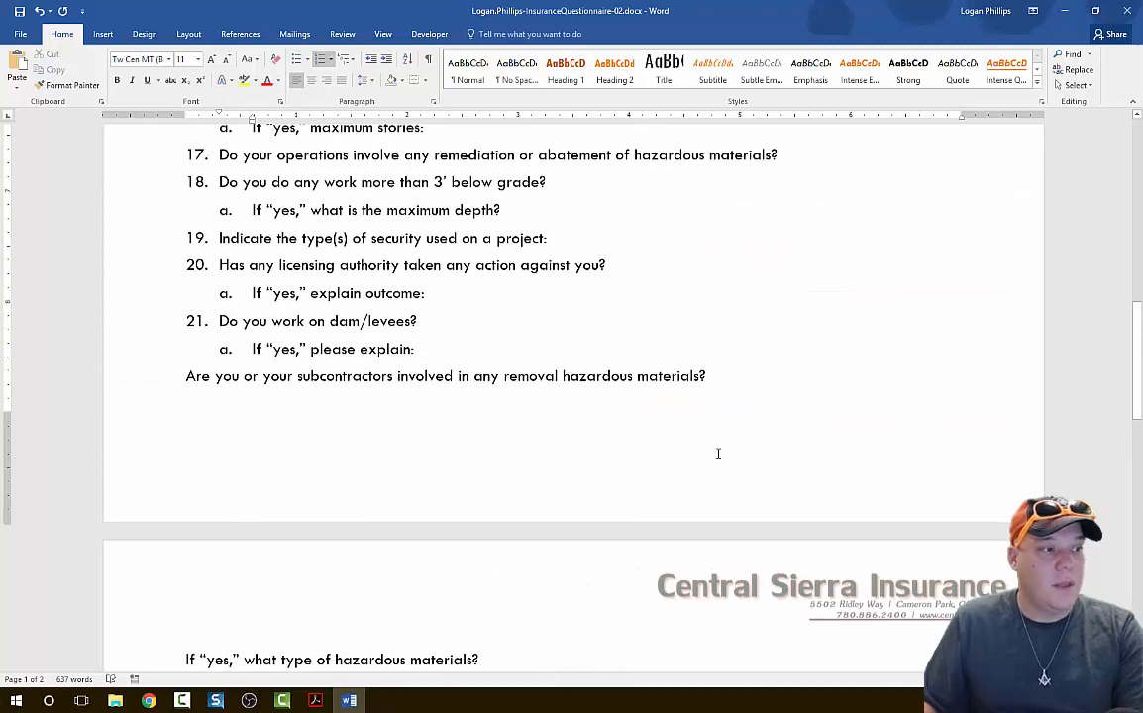
scroll(716, 454, "up", 4)
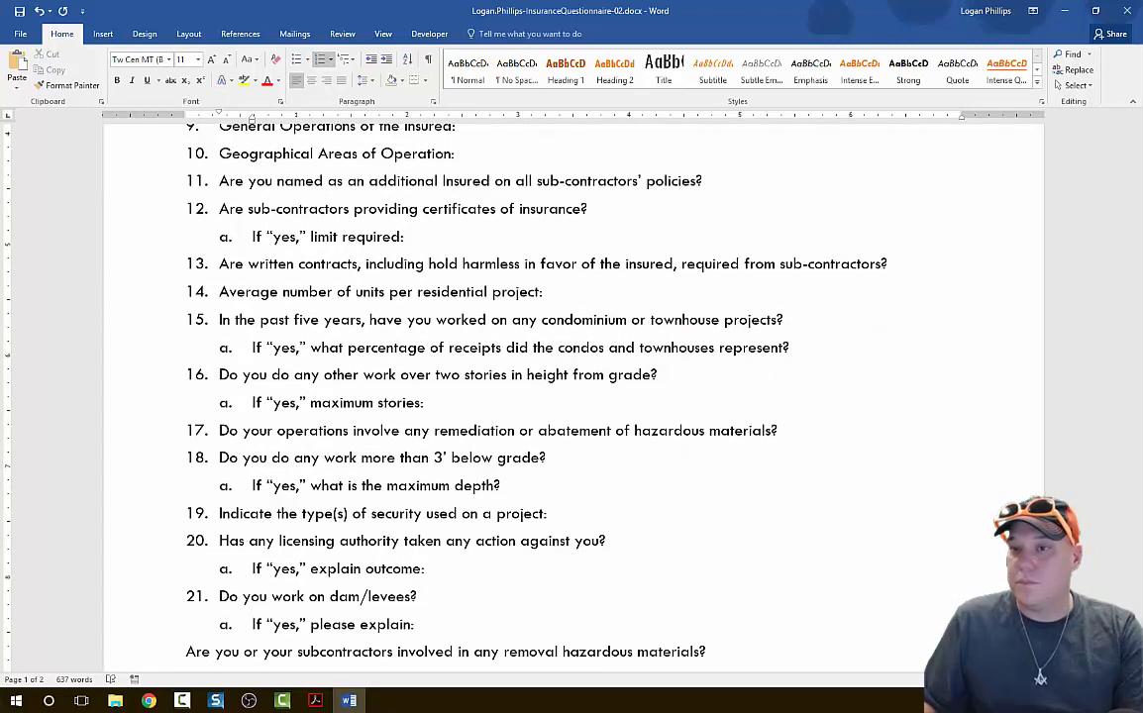
left_click(314, 700)
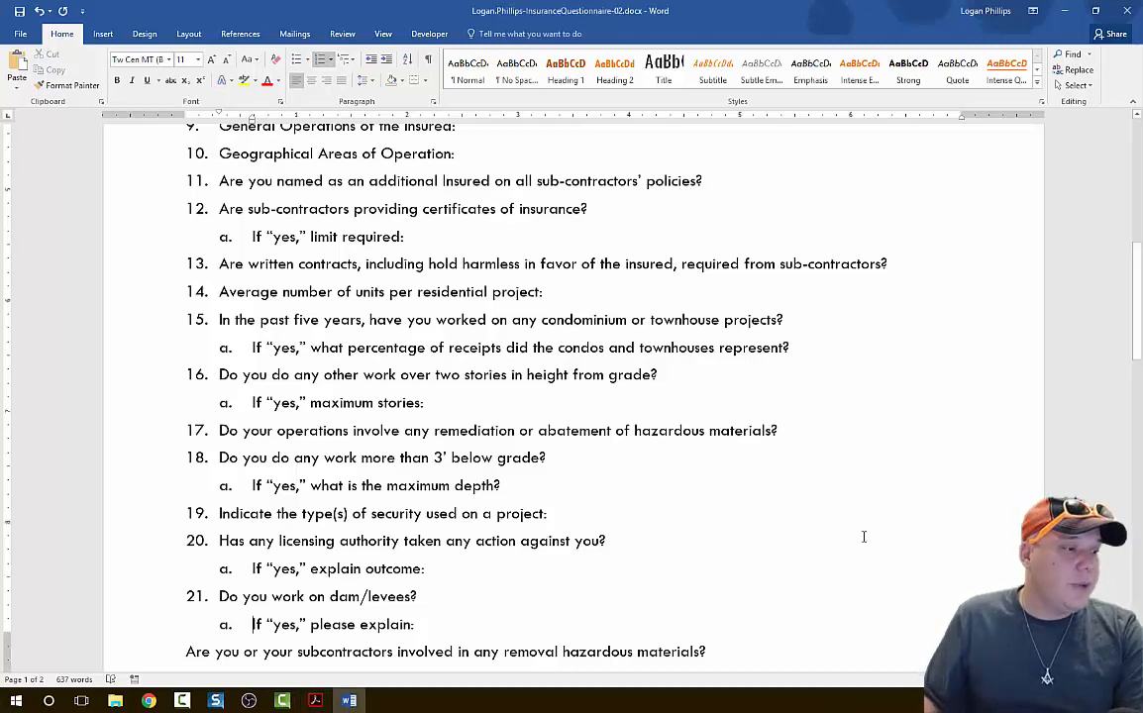
scroll(865, 535, "down", 6)
scroll(592, 499, "down", 2)
scroll(225, 402, "up", 3)
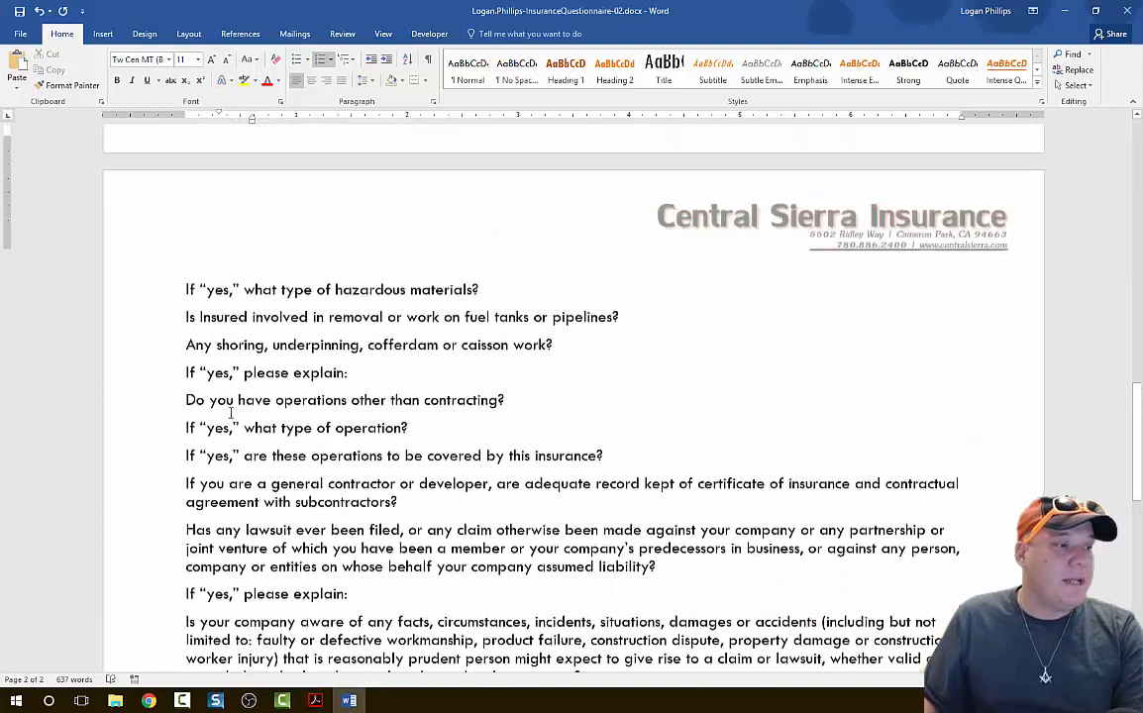
scroll(279, 389, "down", 4)
scroll(271, 158, "up", 3)
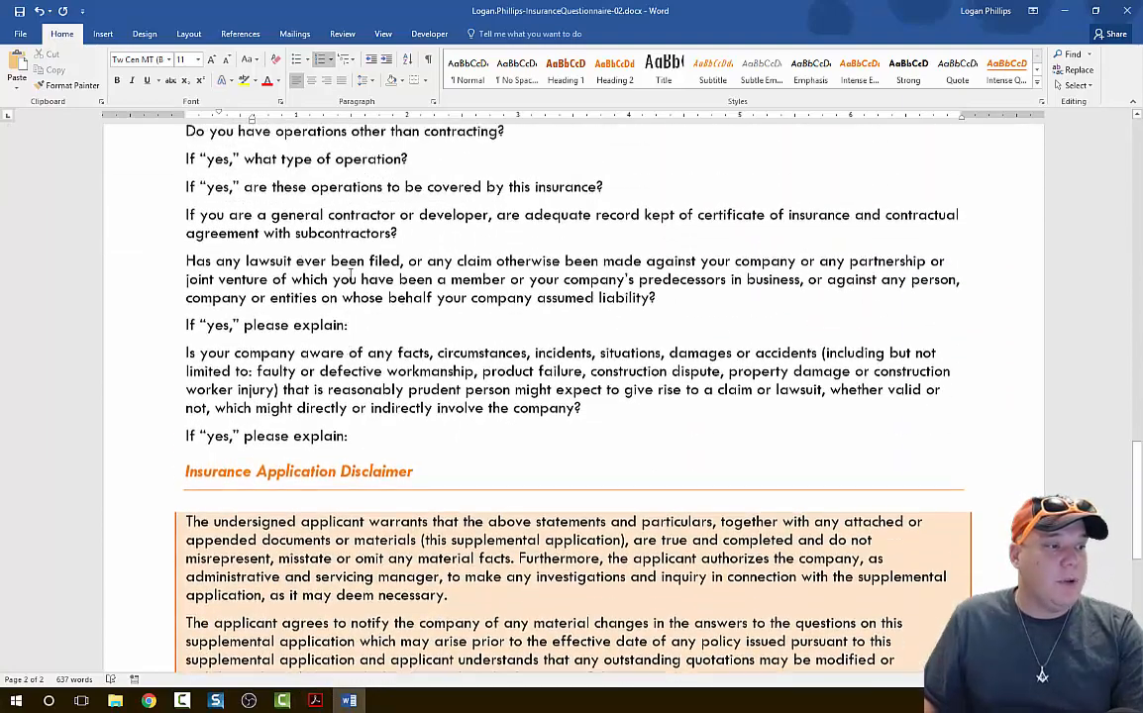
Apply the 1), a), i) multilevel list to all questions from "Applicant:" to the last one before the Insurance Application Disclaimer.
left_click_drag(372, 579, 171, 255)
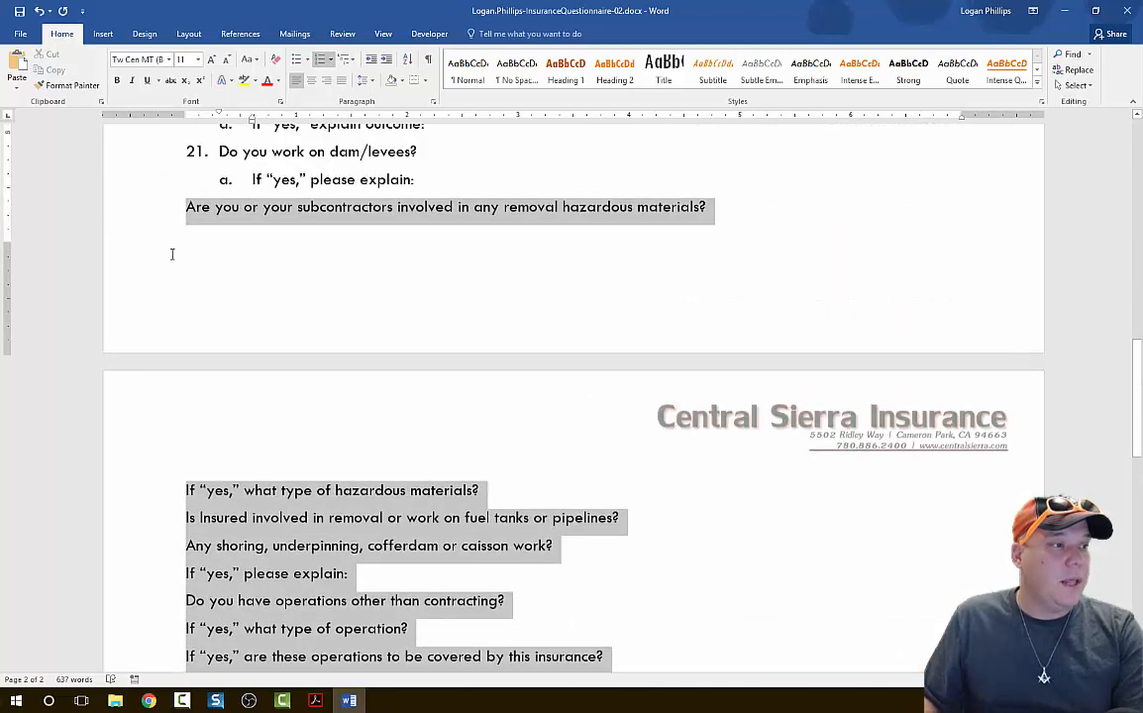
left_click(359, 153)
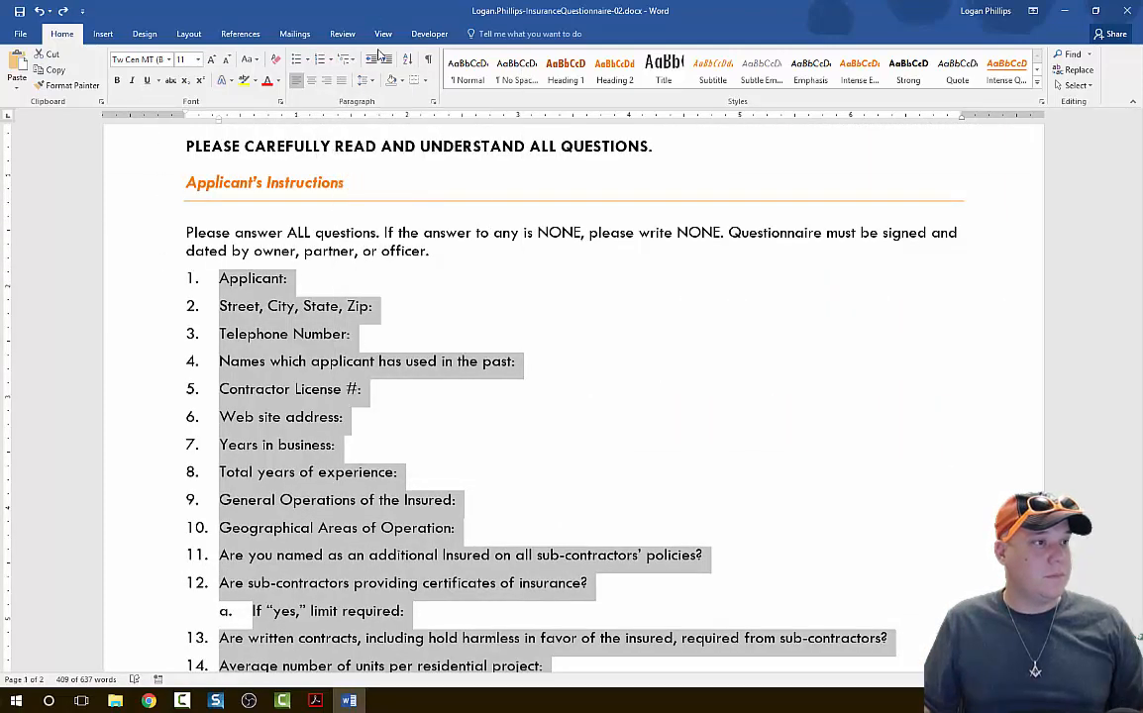
left_click(346, 61)
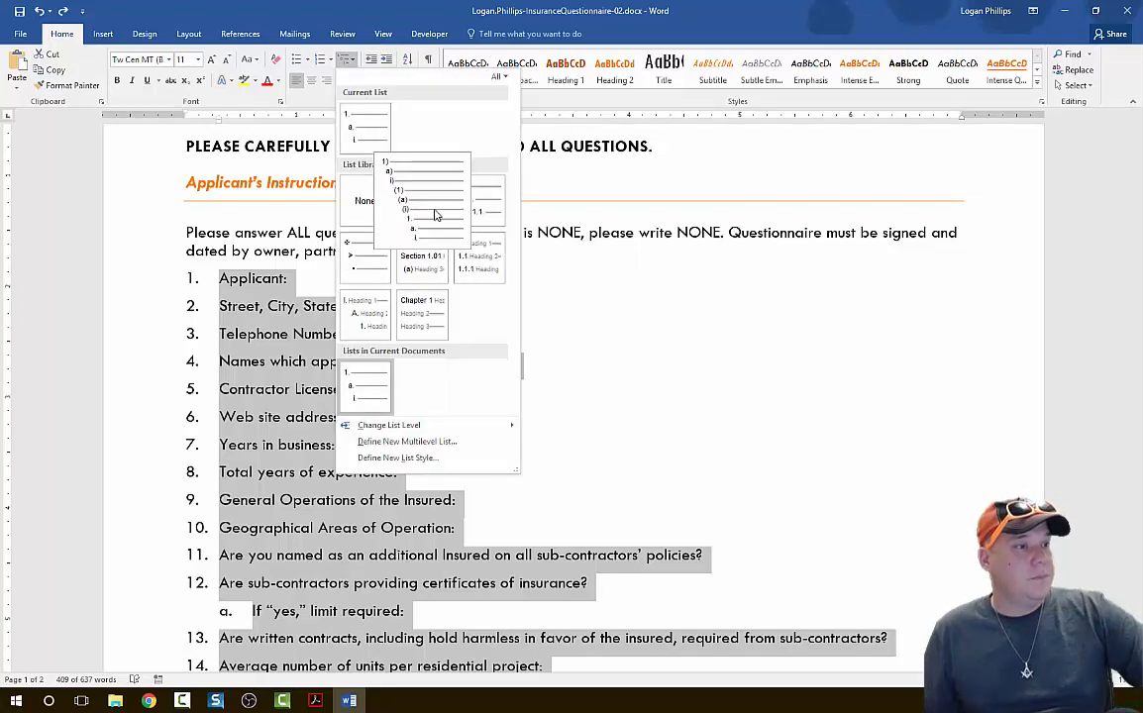
left_click(434, 215)
scroll(434, 295, "down", 15)
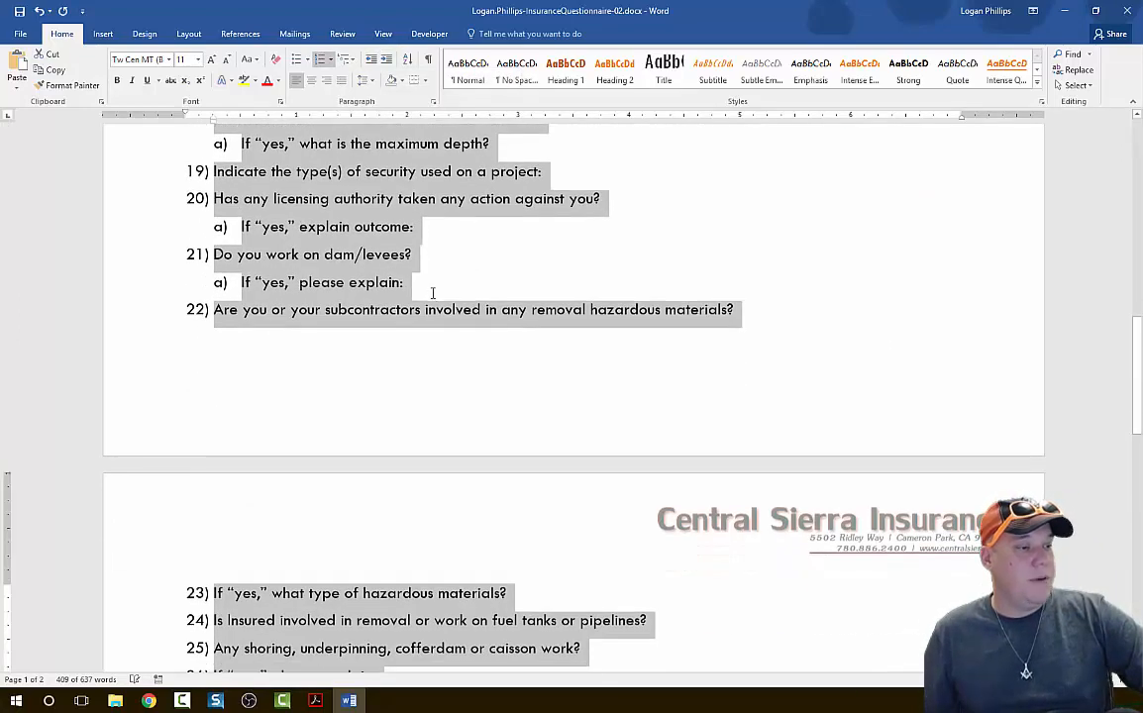
scroll(443, 286, "up", 10)
scroll(442, 285, "down", 11)
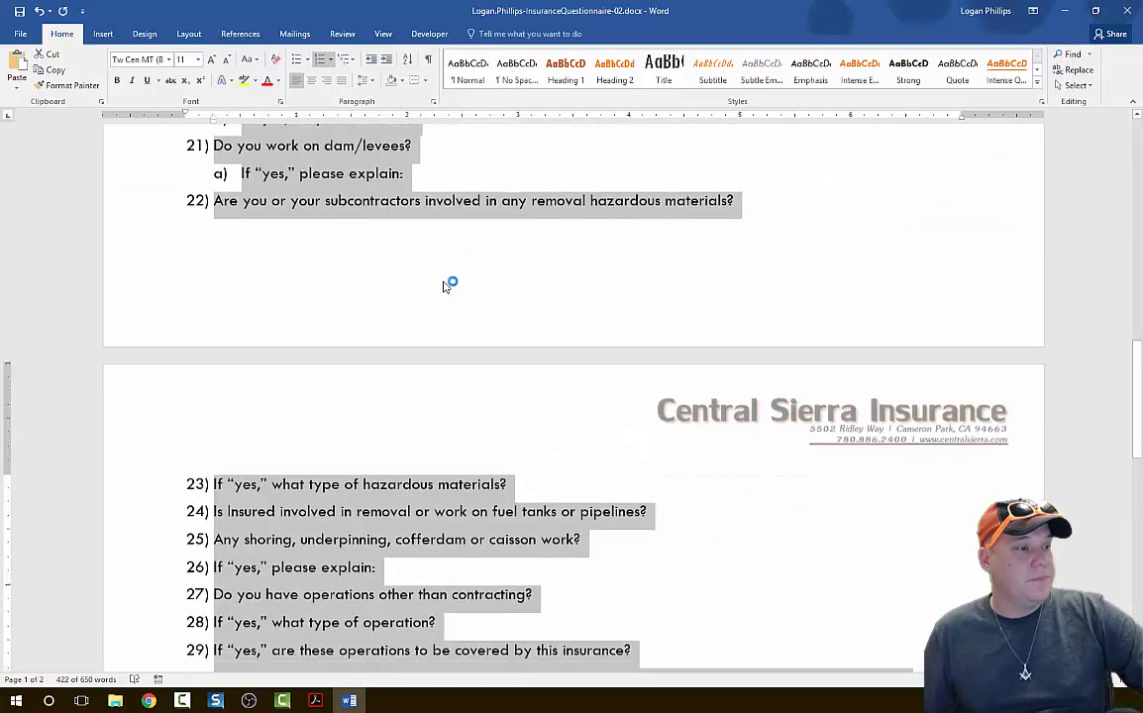
scroll(406, 276, "up", 10)
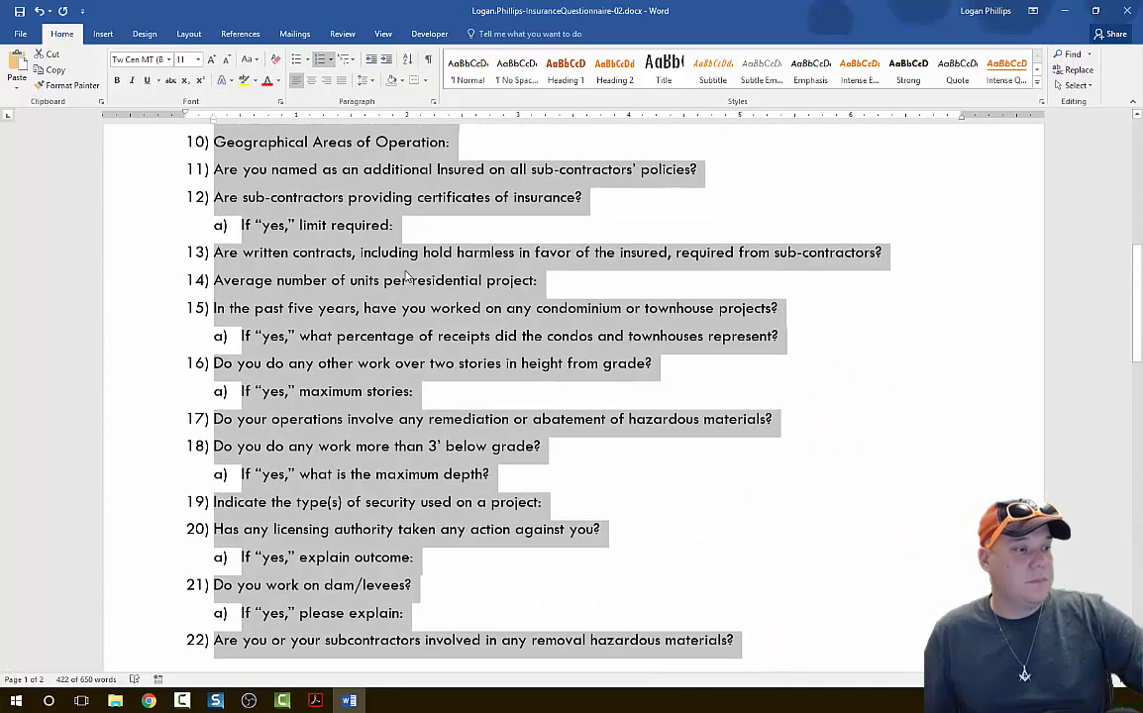
Demote the "If 'yes'" lines about the type of hazardous materials and explaining the shoring or caisson work to second-level items.
scroll(310, 295, "down", 9)
left_click(309, 294)
scroll(306, 293, "up", 5)
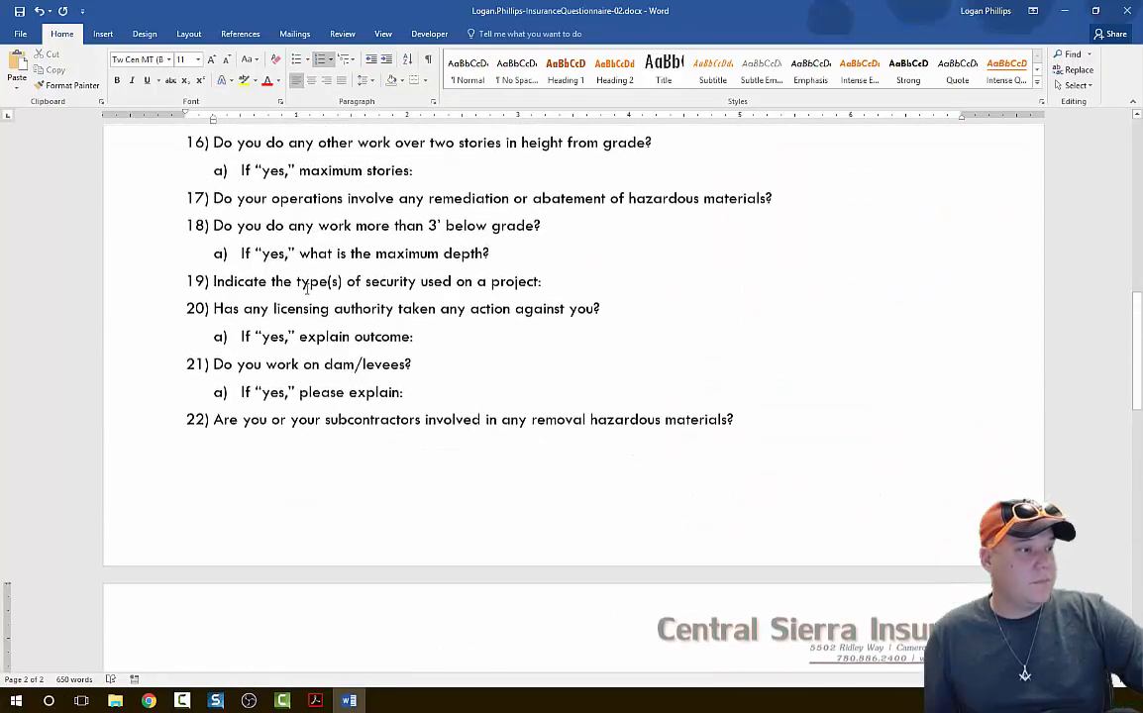
scroll(305, 292, "down", 3)
scroll(305, 292, "down", 3)
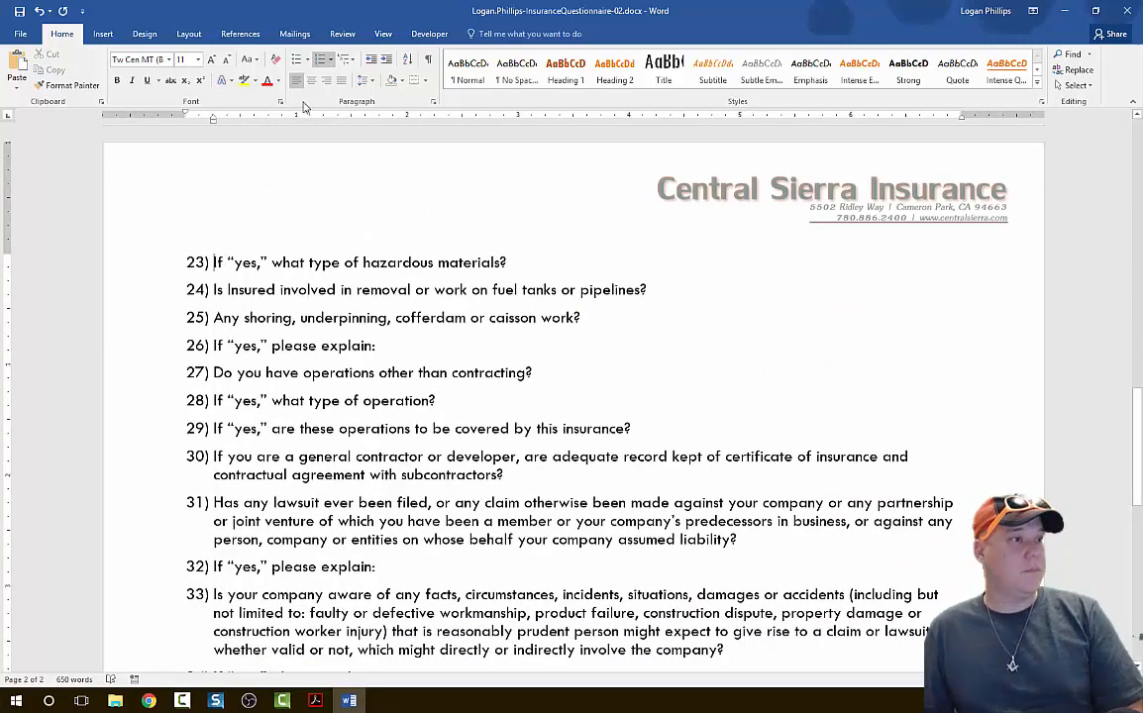
left_click(388, 59)
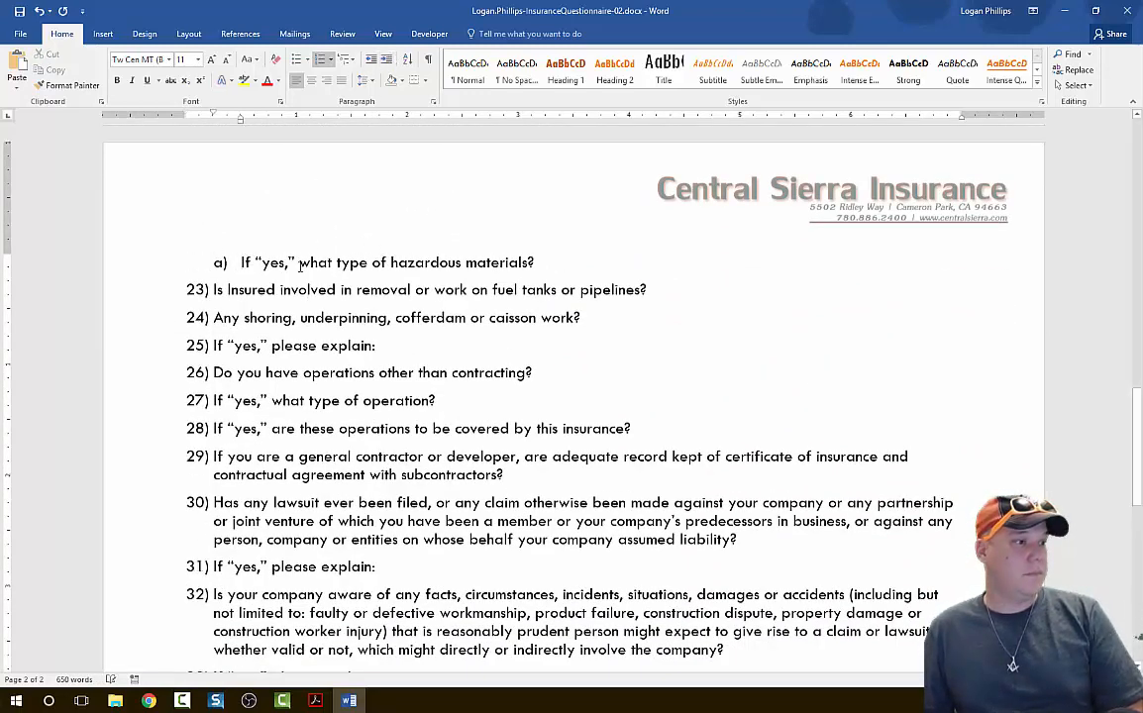
left_click(213, 346)
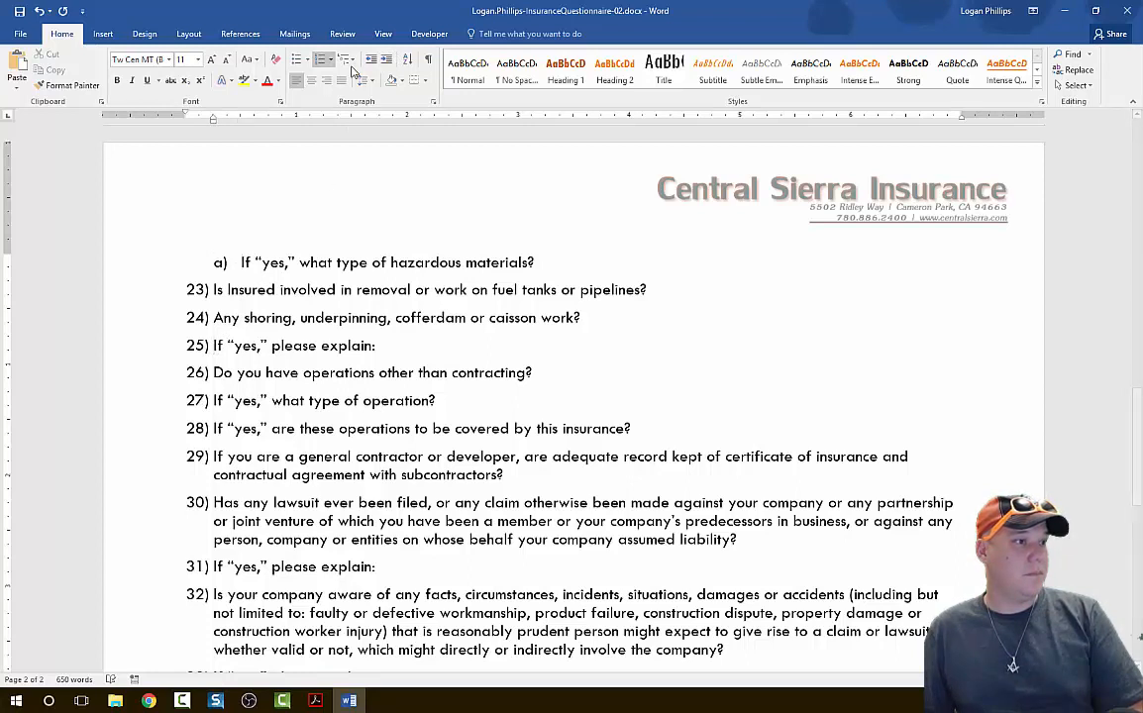
left_click(385, 60)
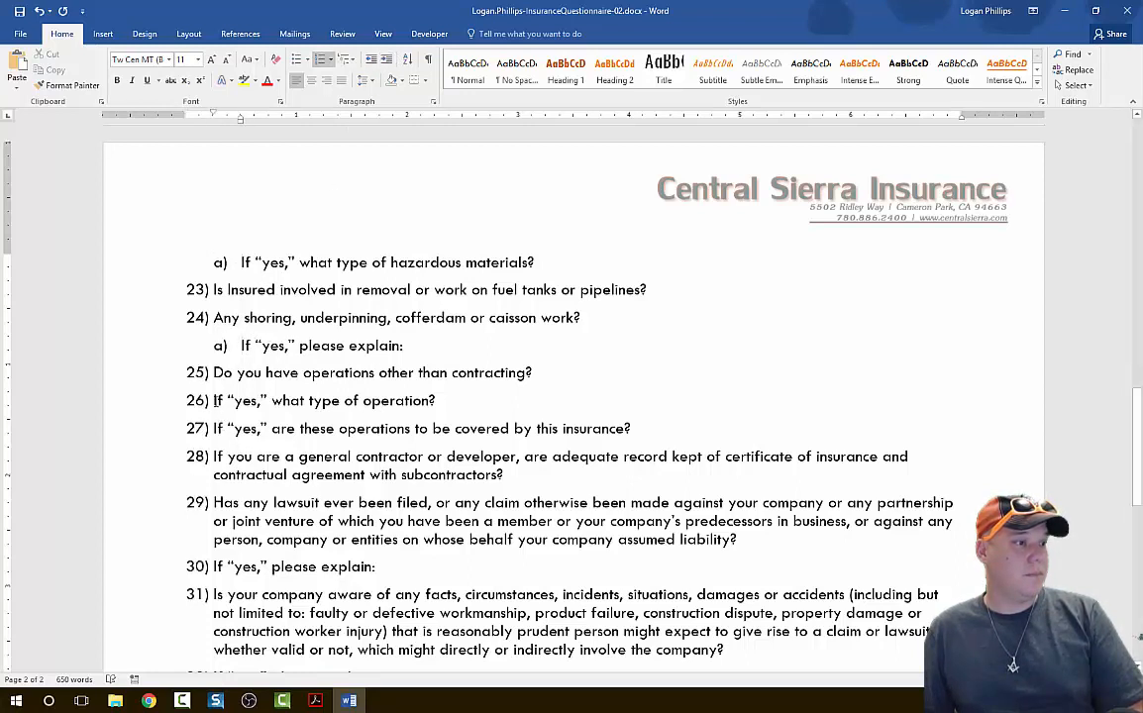
Demote the "If 'yes'" lines about the type of operation and whether these operations are covered to second-level items.
left_click(385, 62)
left_click(215, 429)
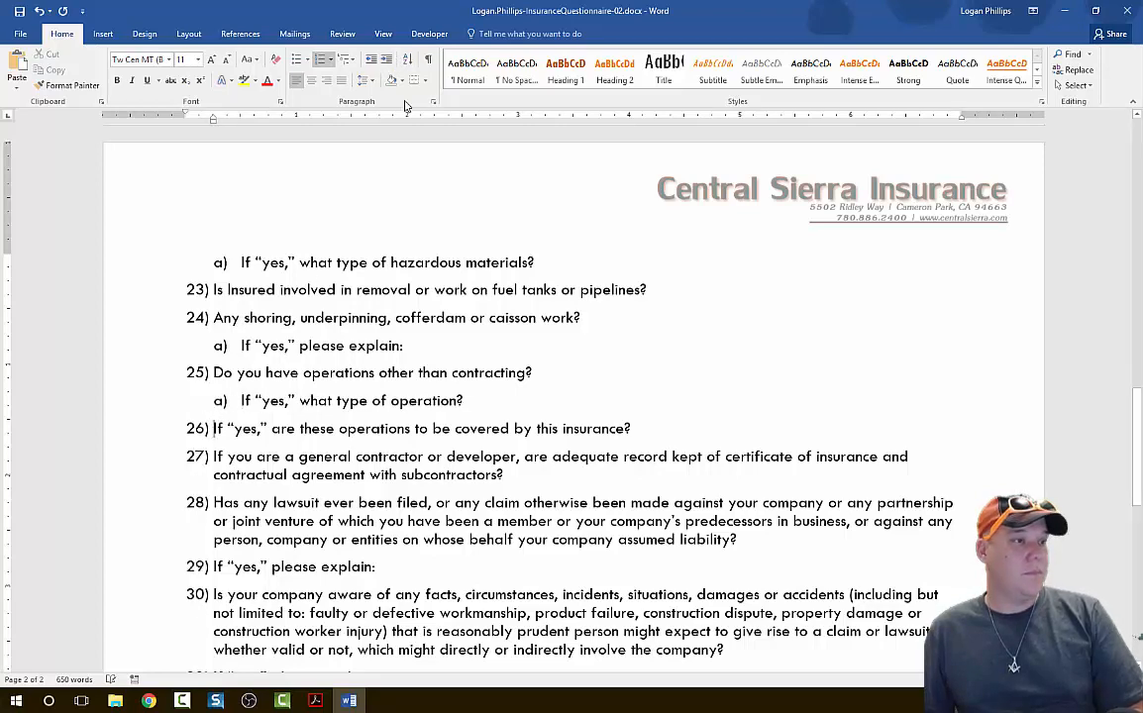
left_click(386, 62)
Demote the general contractor or developer record-keeping question to a second-level item.
scroll(248, 362, "down", 3)
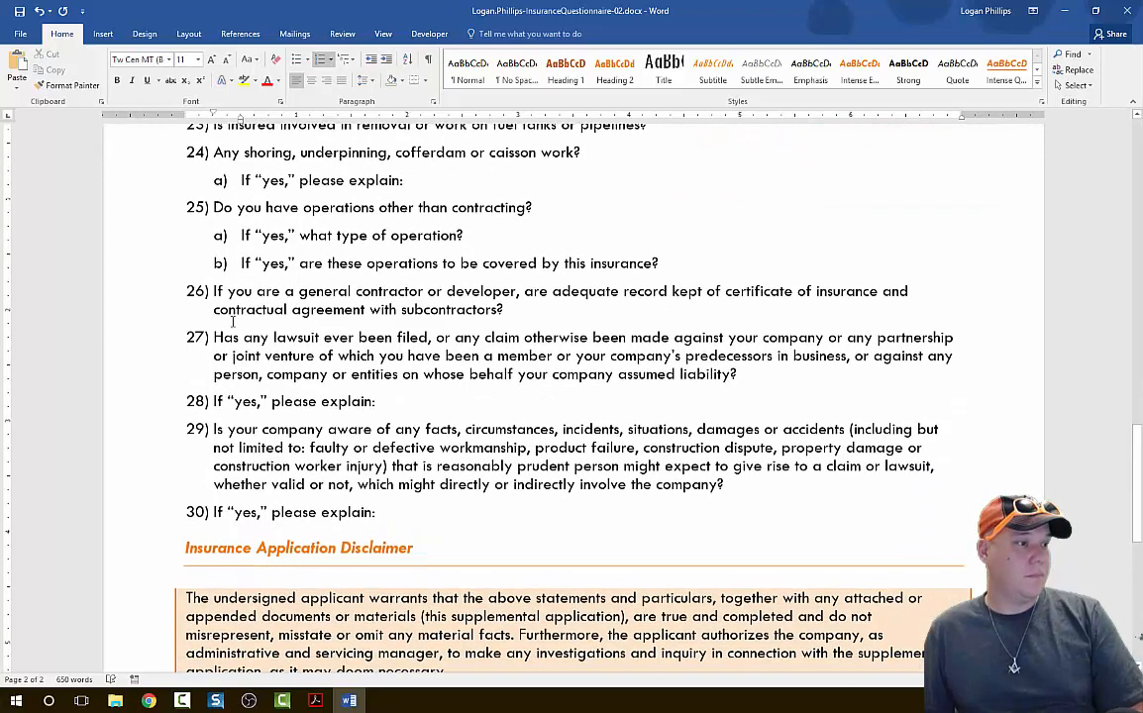
left_click(215, 290)
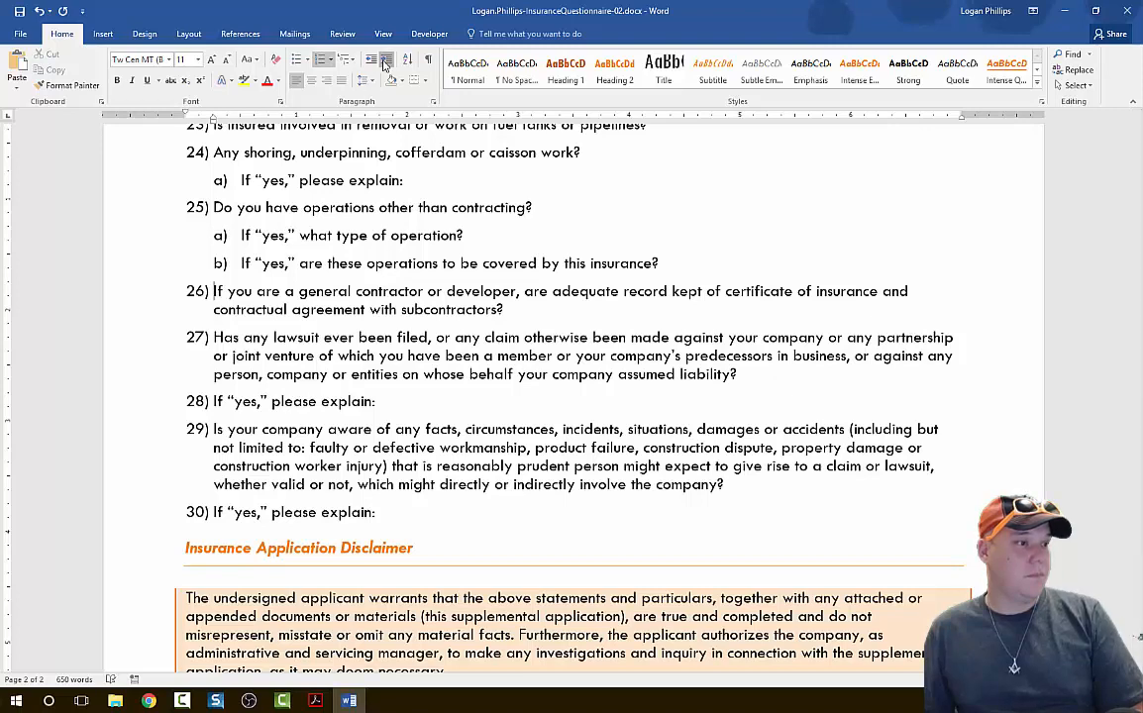
left_click(387, 62)
Demote the "If 'yes,' please explain" lines under the lawsuit question and the company awareness question to second-level items.
left_click(214, 401)
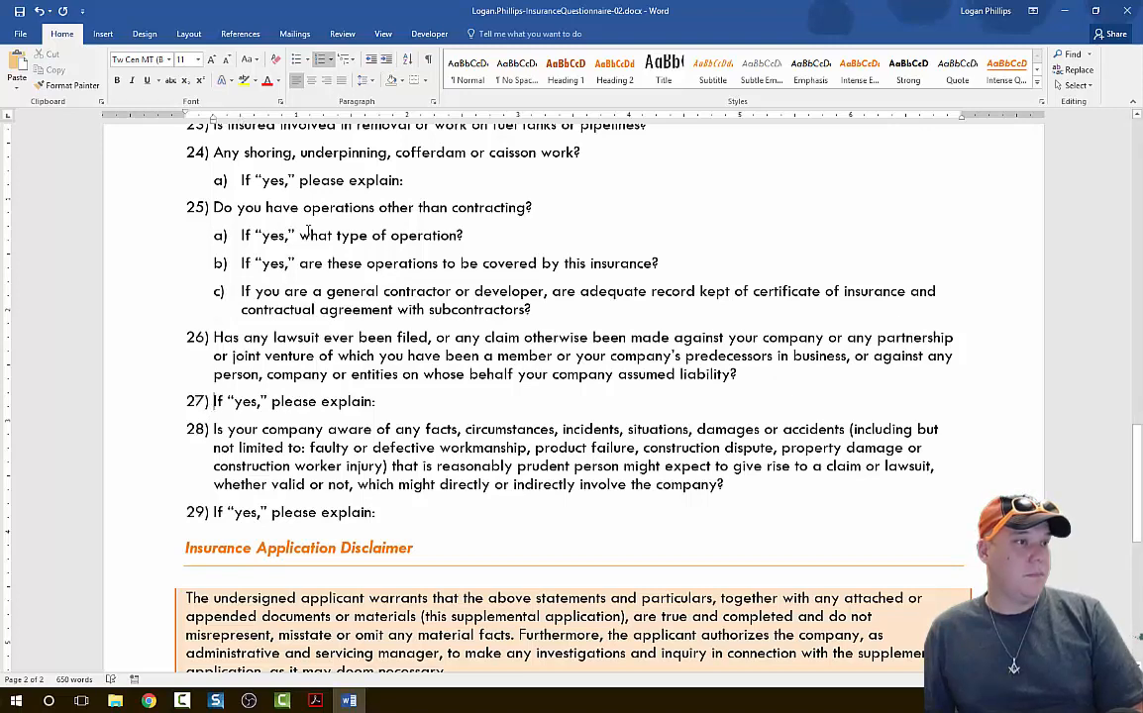
left_click(388, 62)
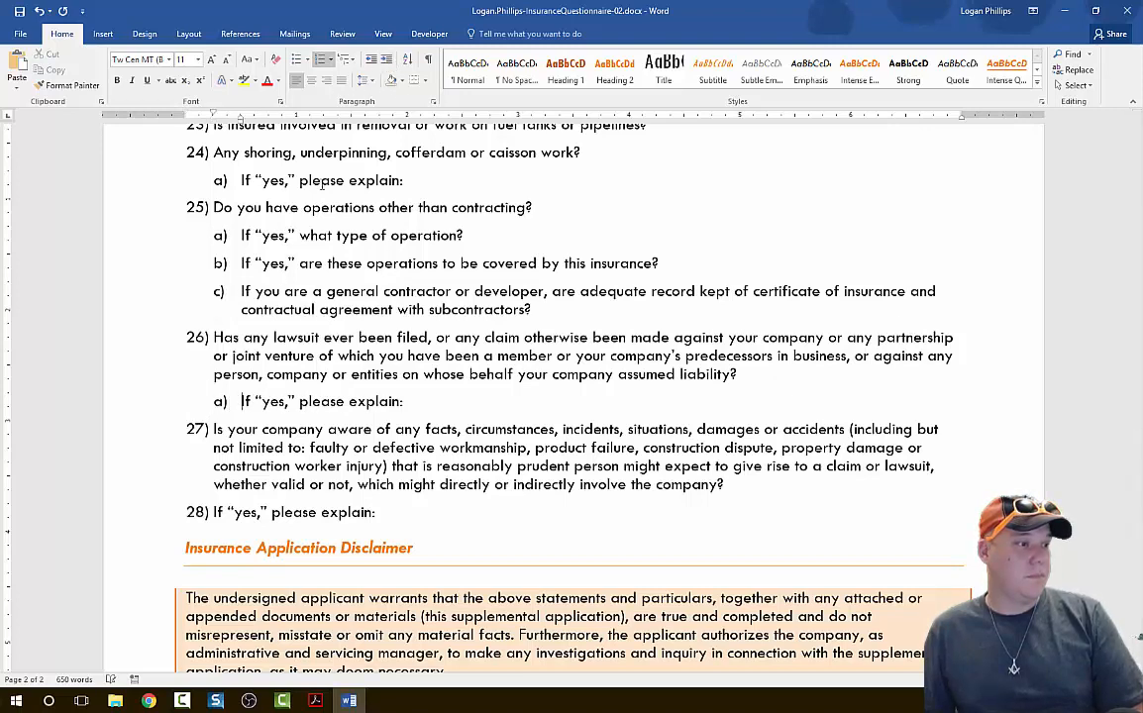
left_click(214, 512)
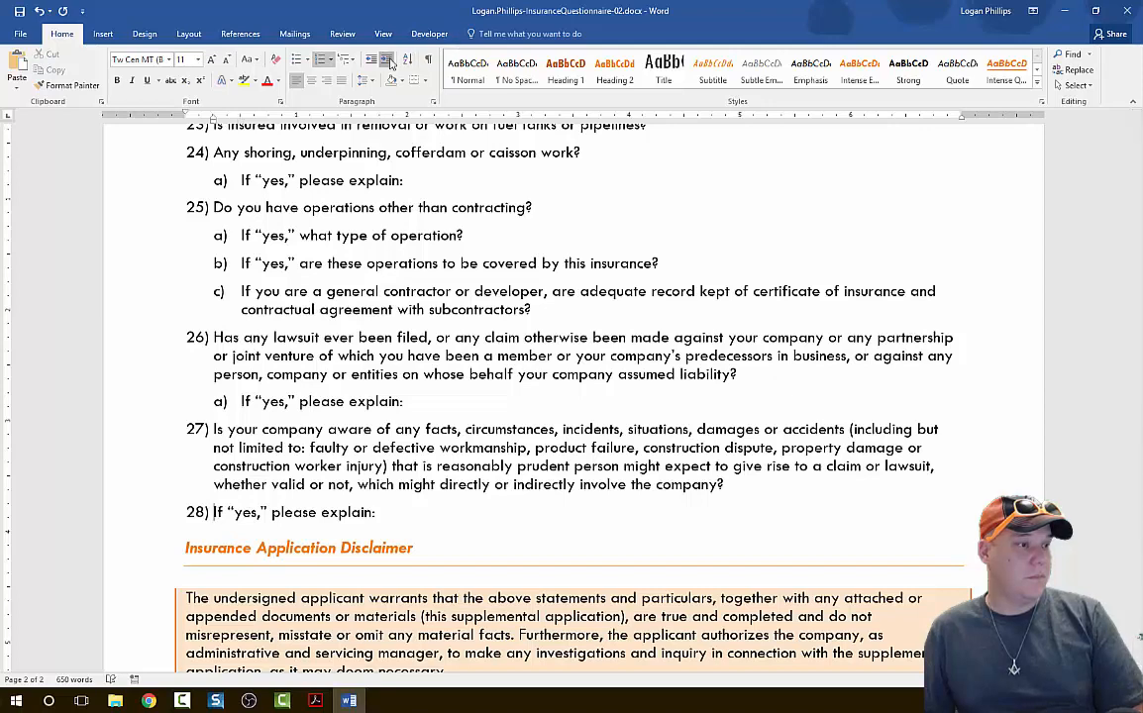
left_click(386, 61)
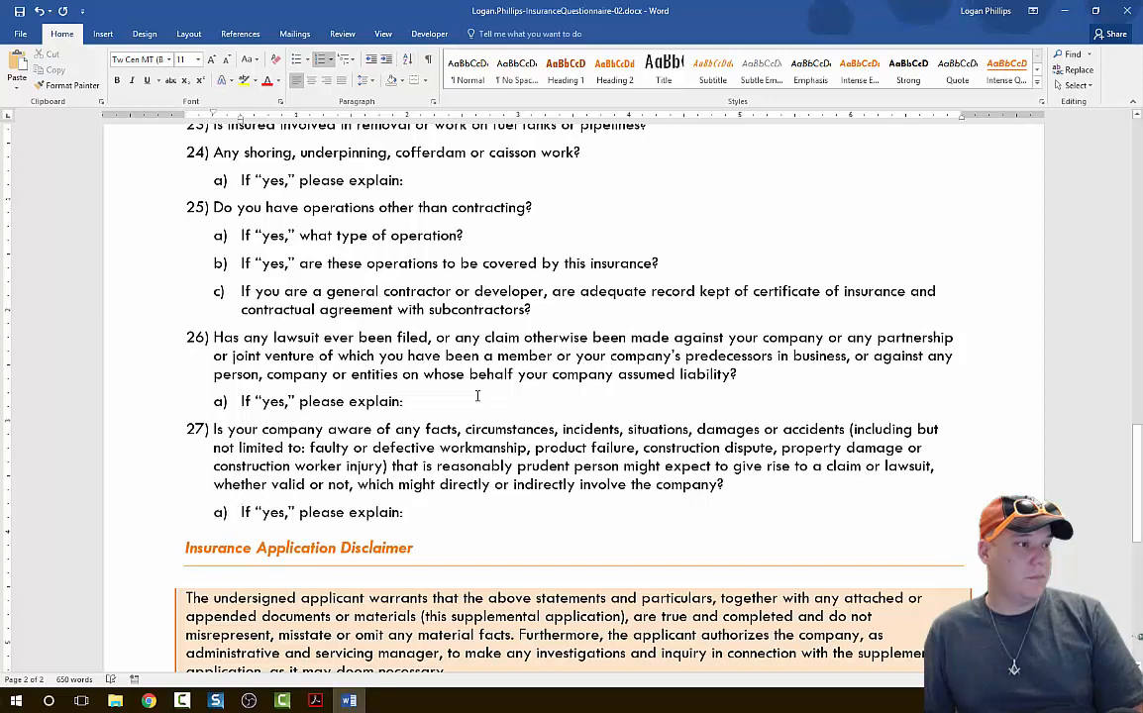
Promote the general contractor or developer record-keeping question back to a first-level item.
scroll(477, 396, "up", 1)
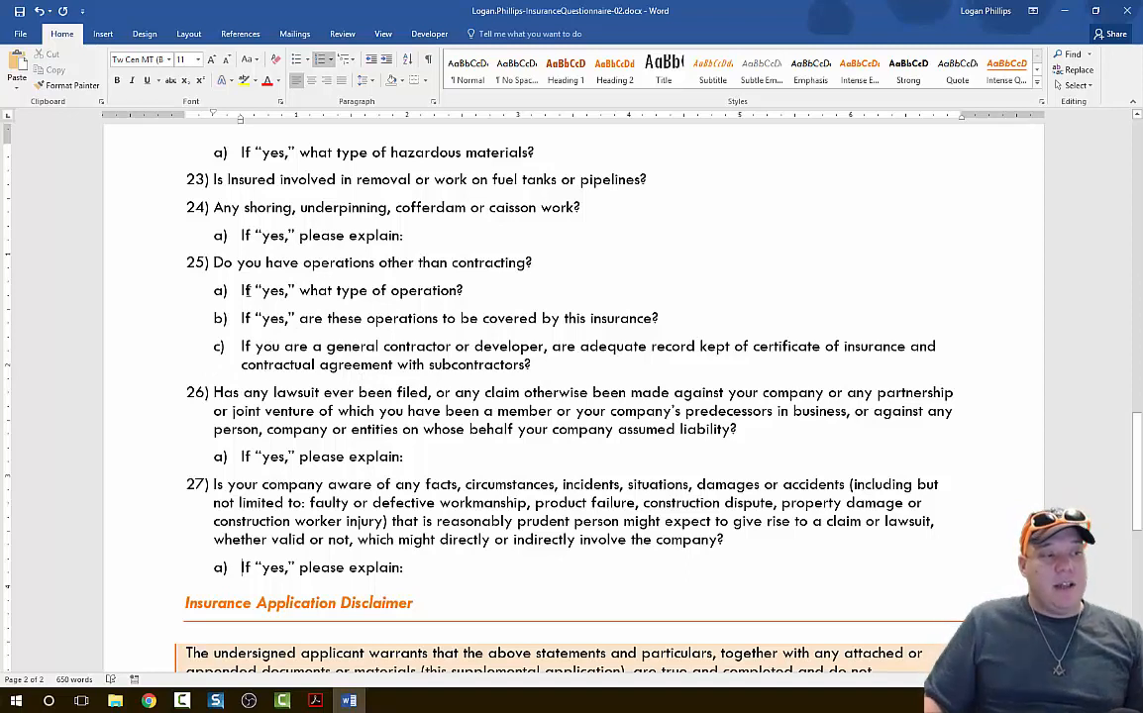
left_click(238, 351)
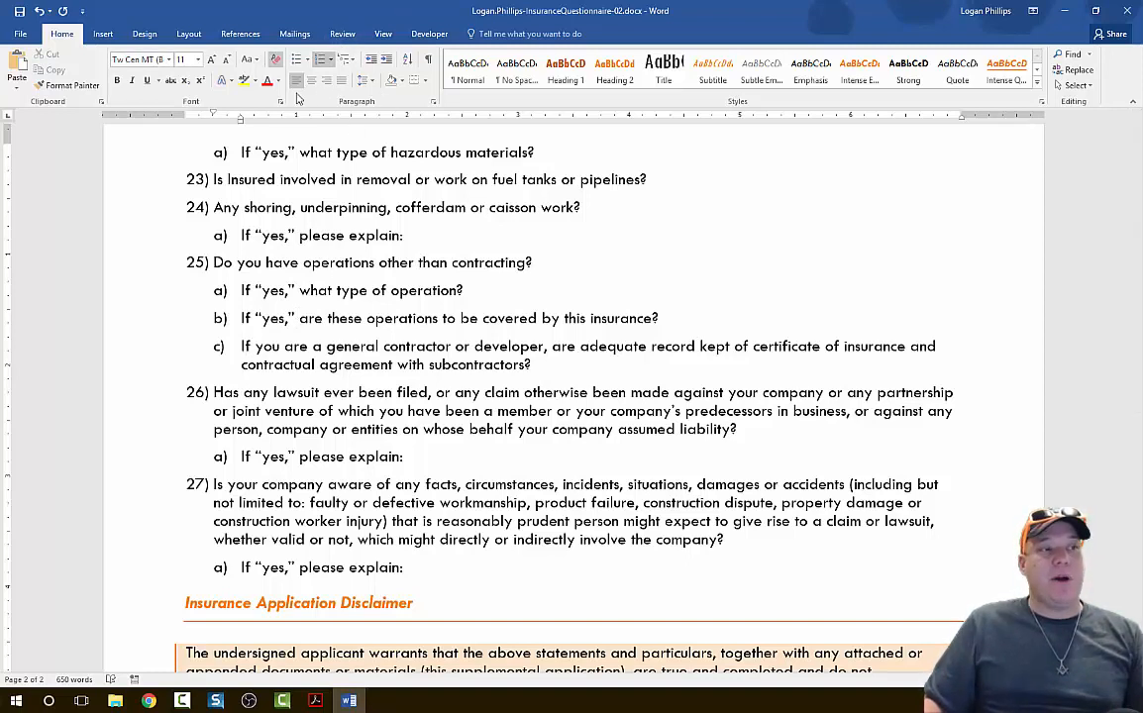
left_click(372, 60)
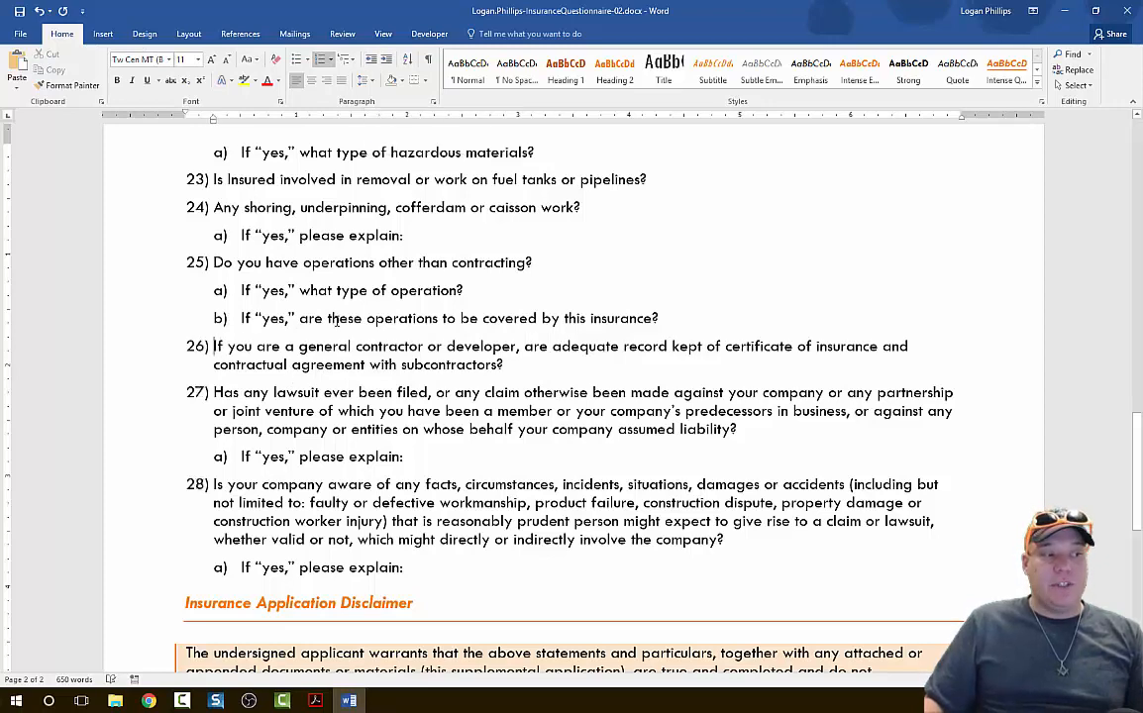
Review the numbering and sub-item levels of the whole question list.
scroll(273, 471, "down", 2)
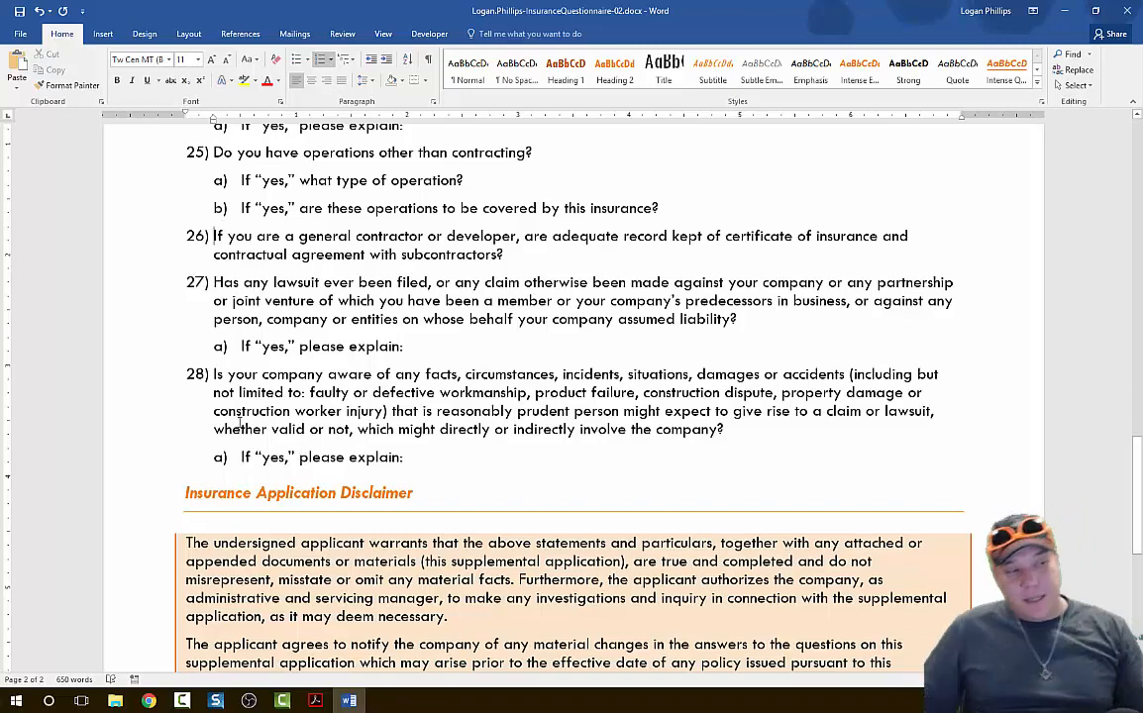
scroll(218, 427, "up", 7)
scroll(218, 426, "up", 15)
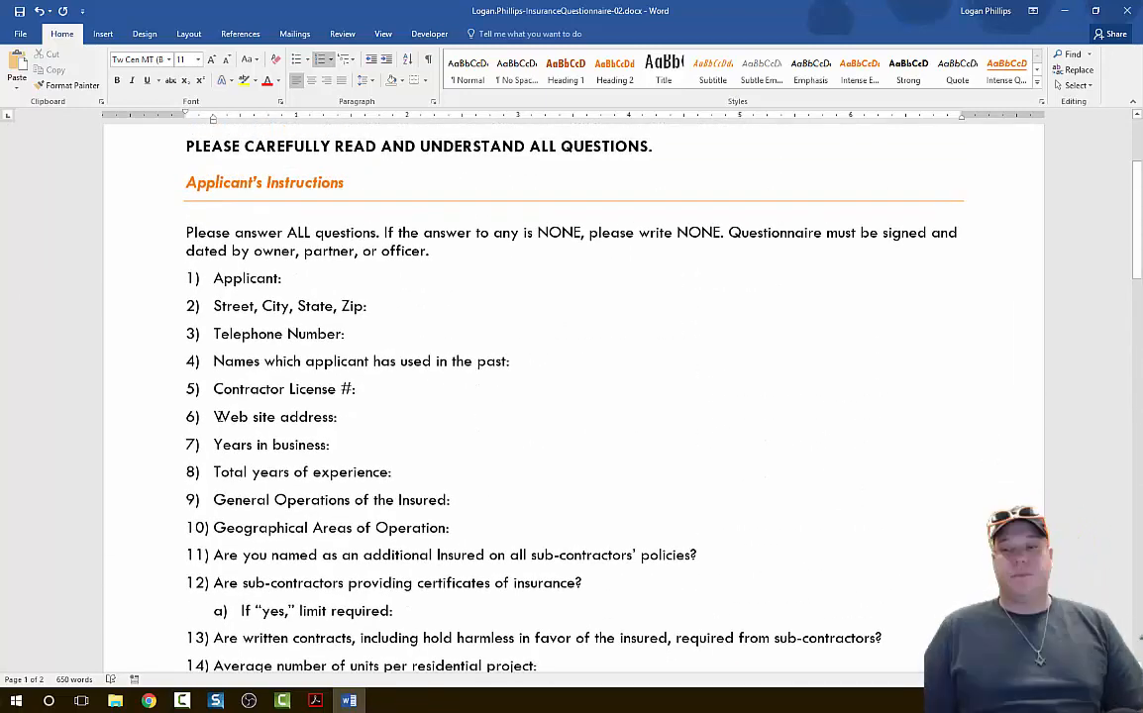
scroll(218, 427, "down", 20)
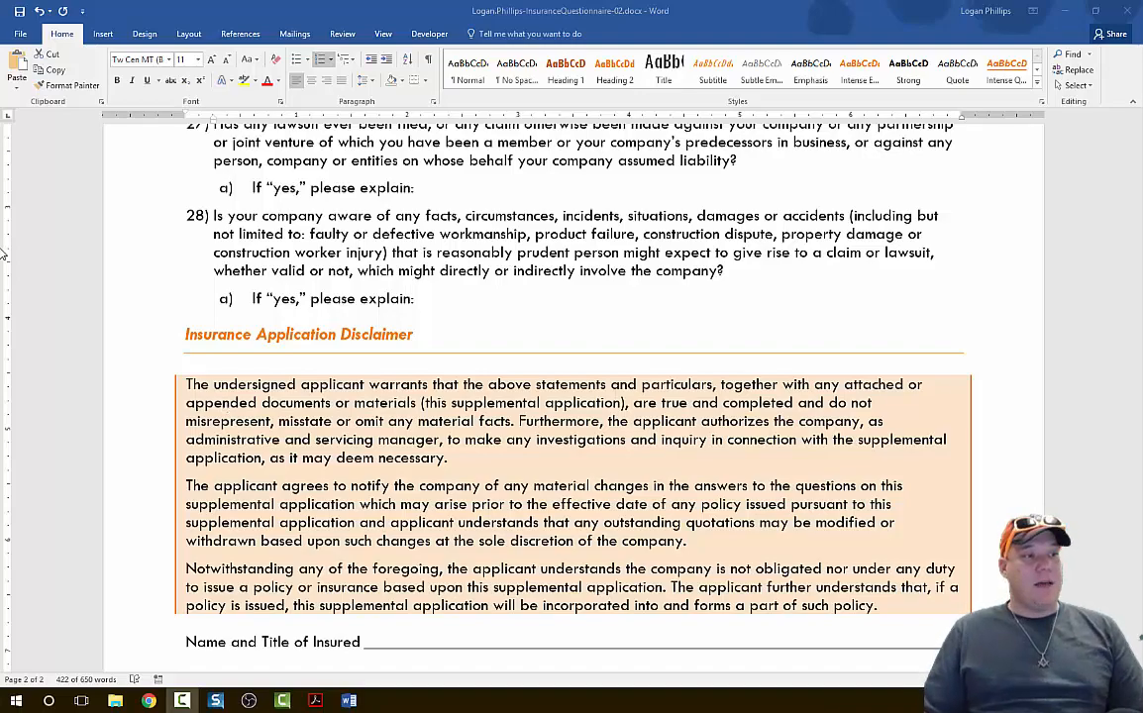
Turn on "Don't add space between paragraphs of the same style" for the selected question list.
left_click(379, 308)
scroll(468, 325, "up", 6)
scroll(470, 330, "up", 12)
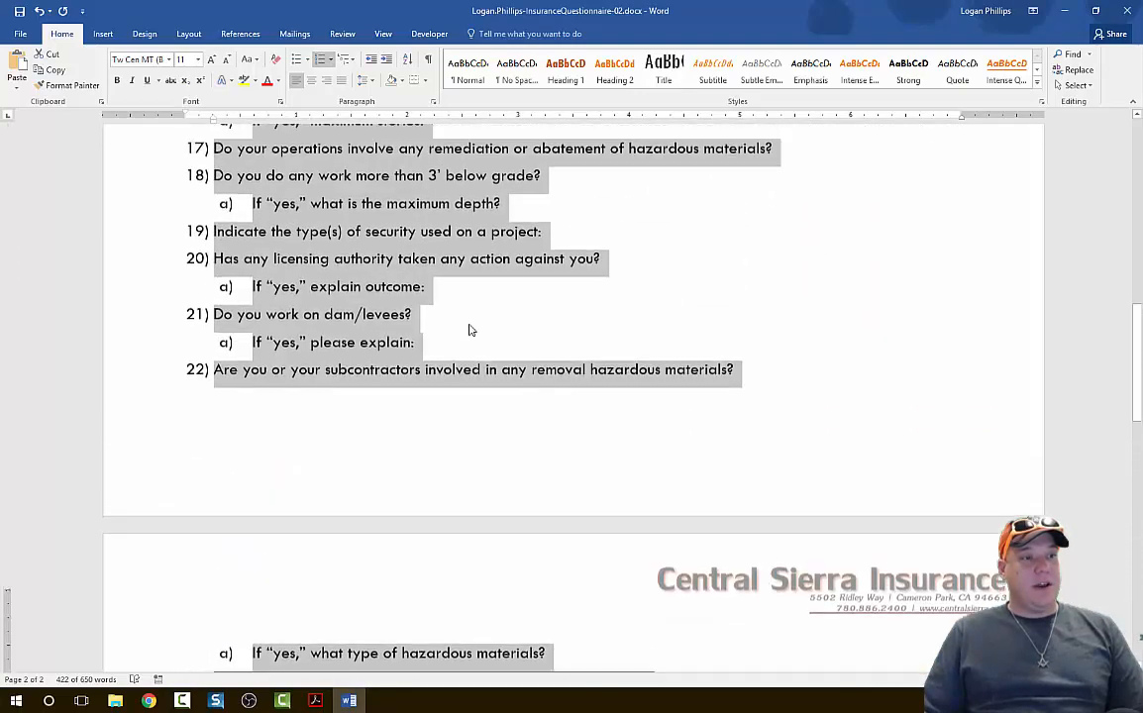
scroll(471, 330, "down", 3)
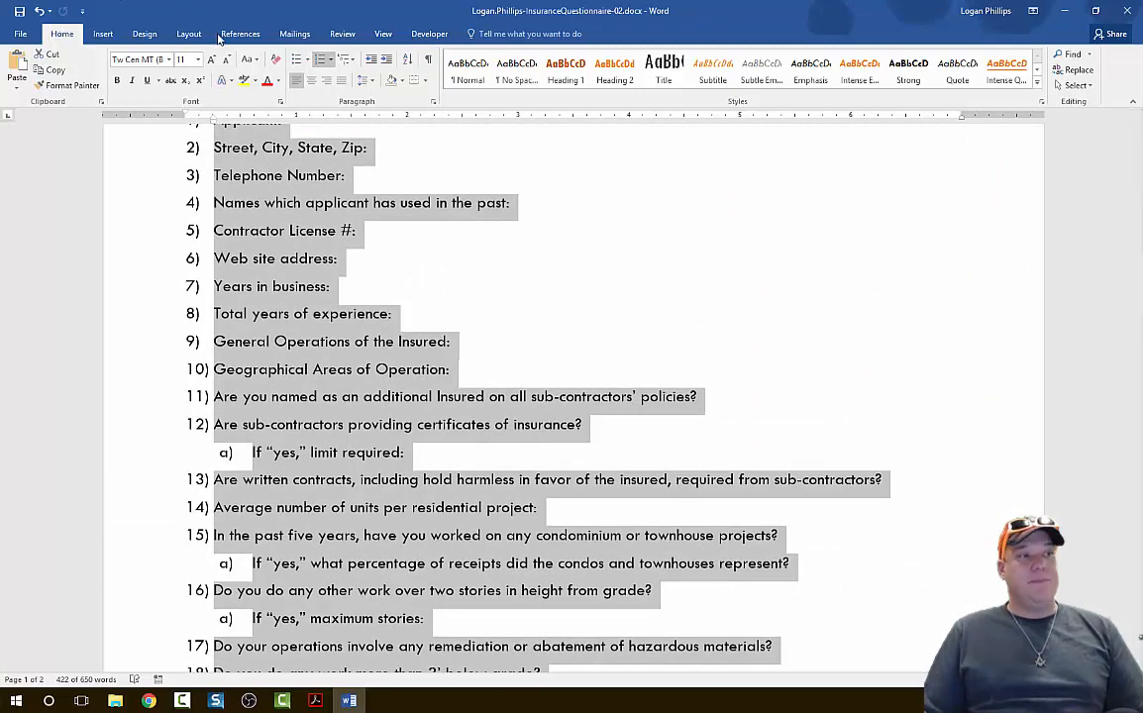
left_click(432, 104)
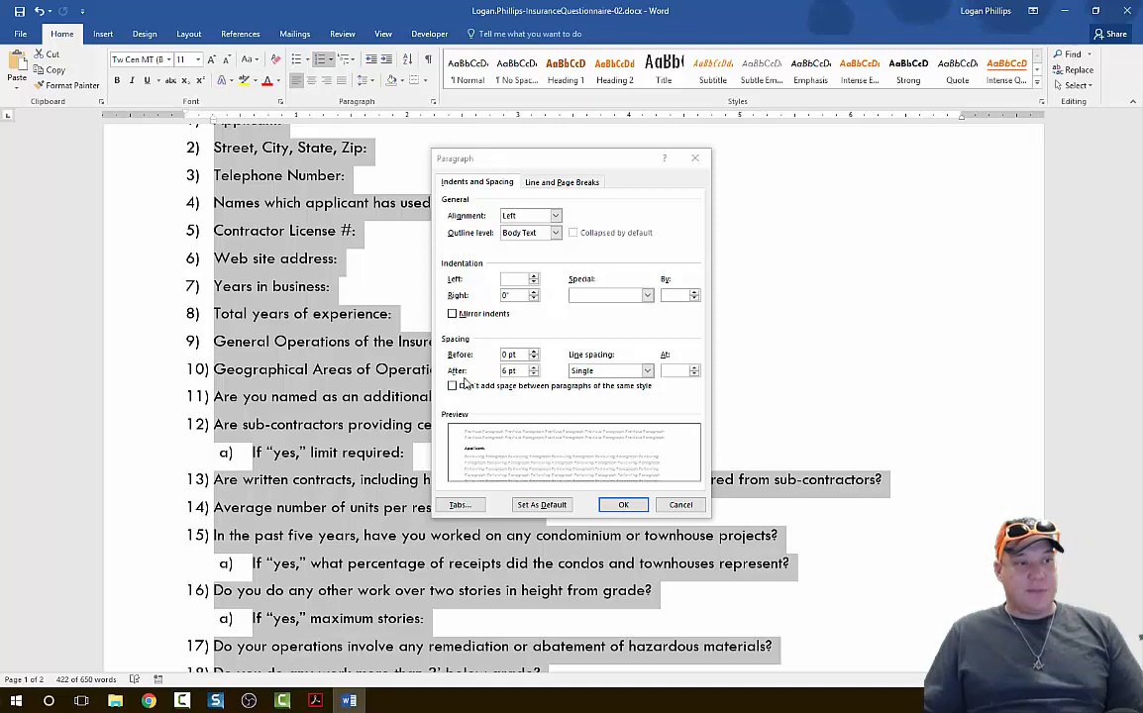
left_click(462, 385)
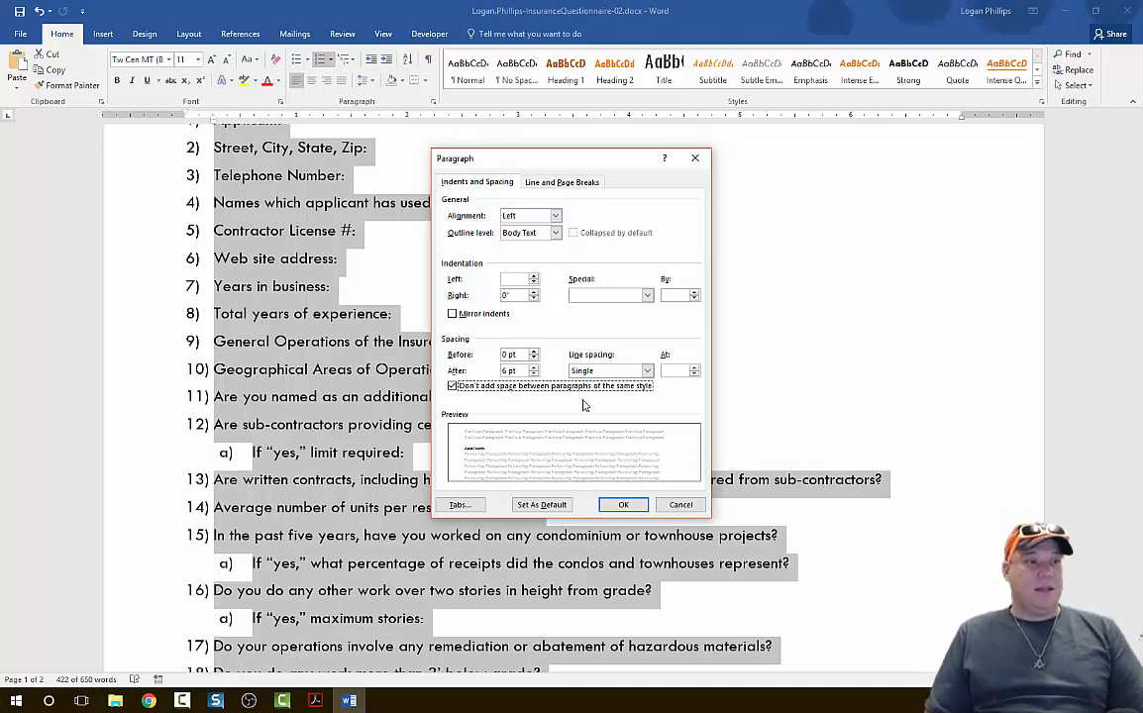
Set a right-aligned tab stop at 7" with the solid underline leader (option 4) for the selected question list.
left_click(461, 506)
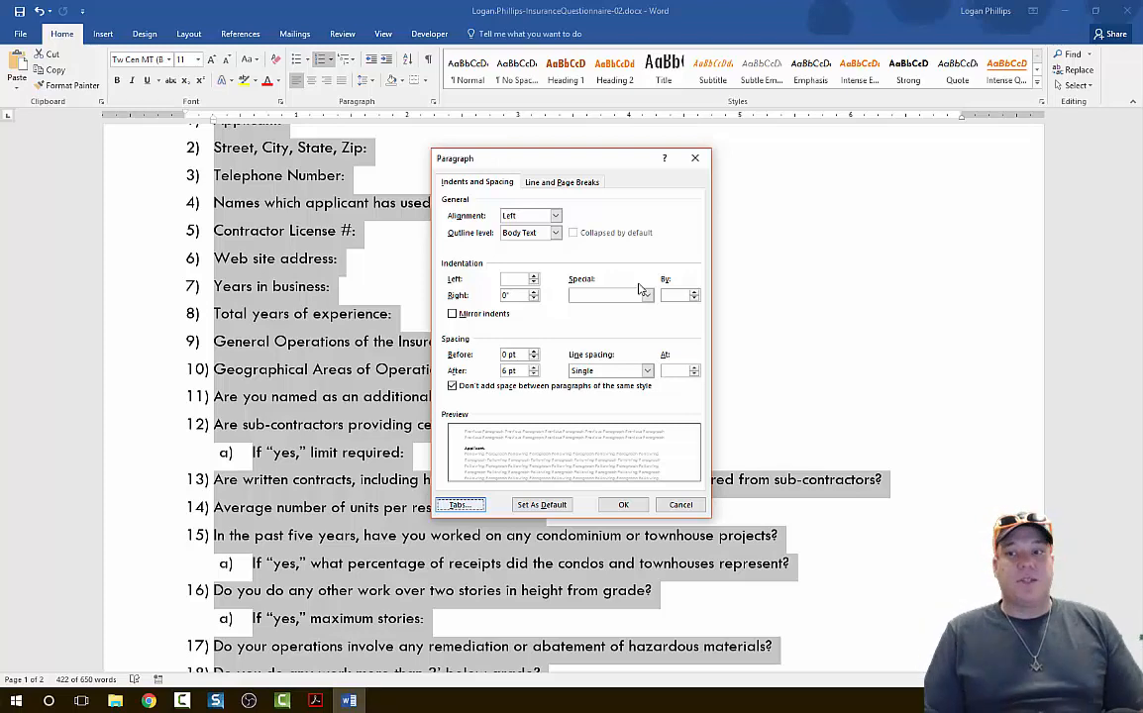
key("Escape")
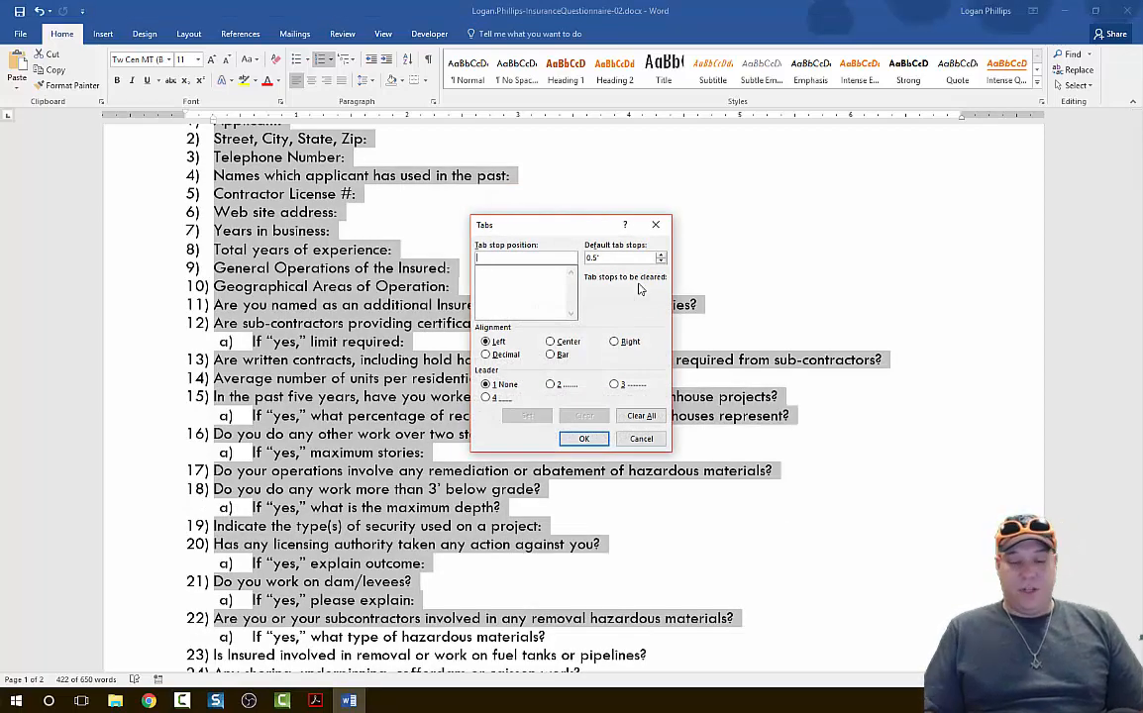
type("7")
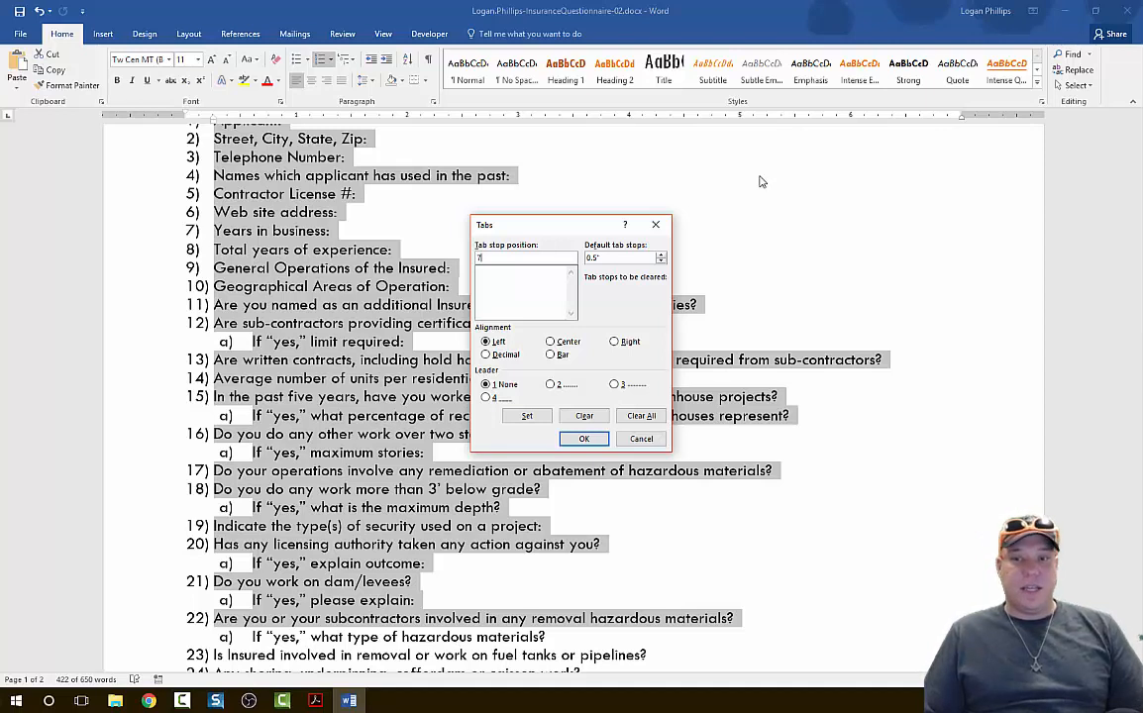
left_click(614, 342)
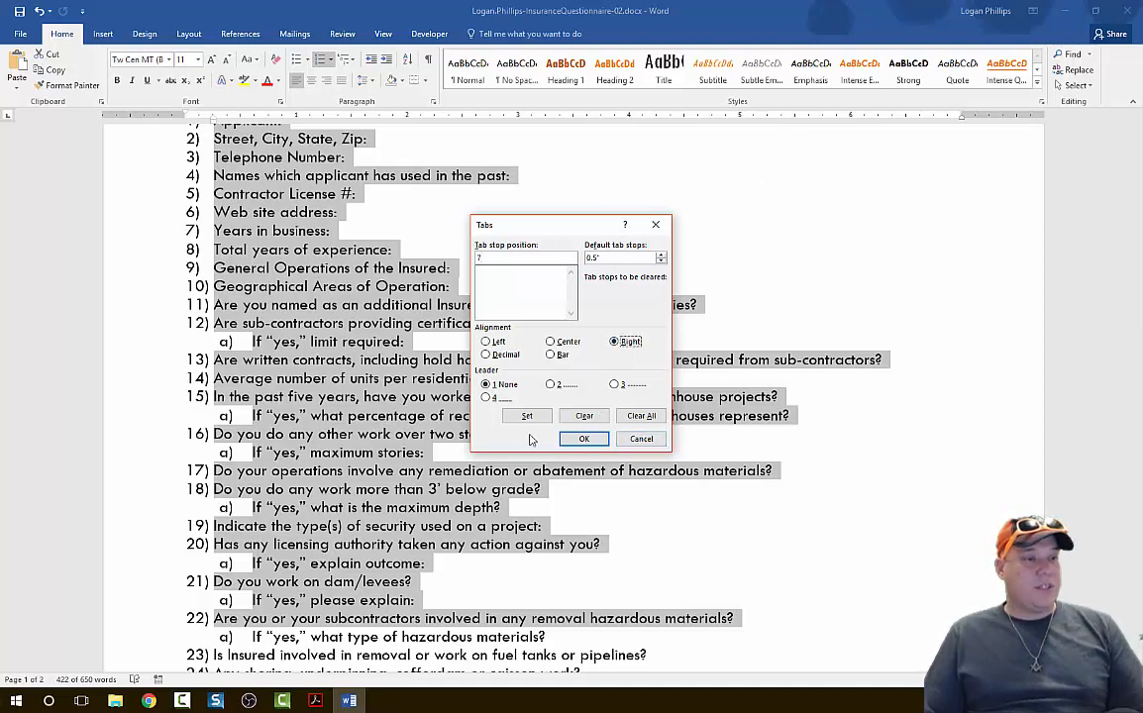
left_click(486, 397)
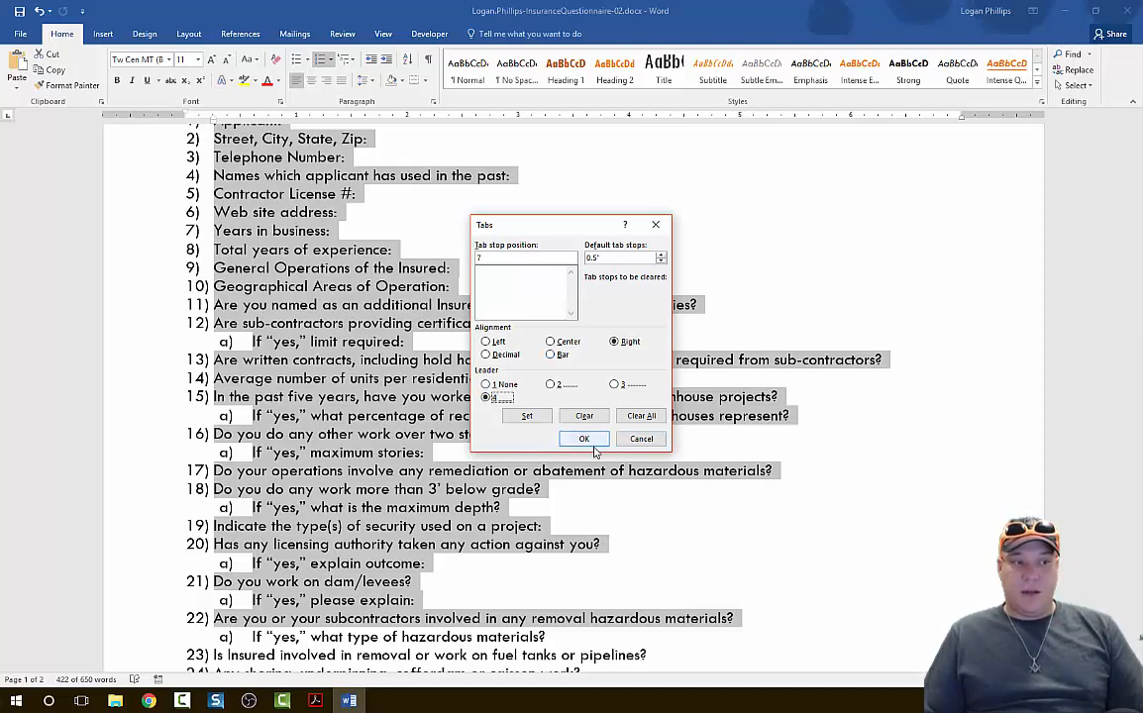
left_click(535, 420)
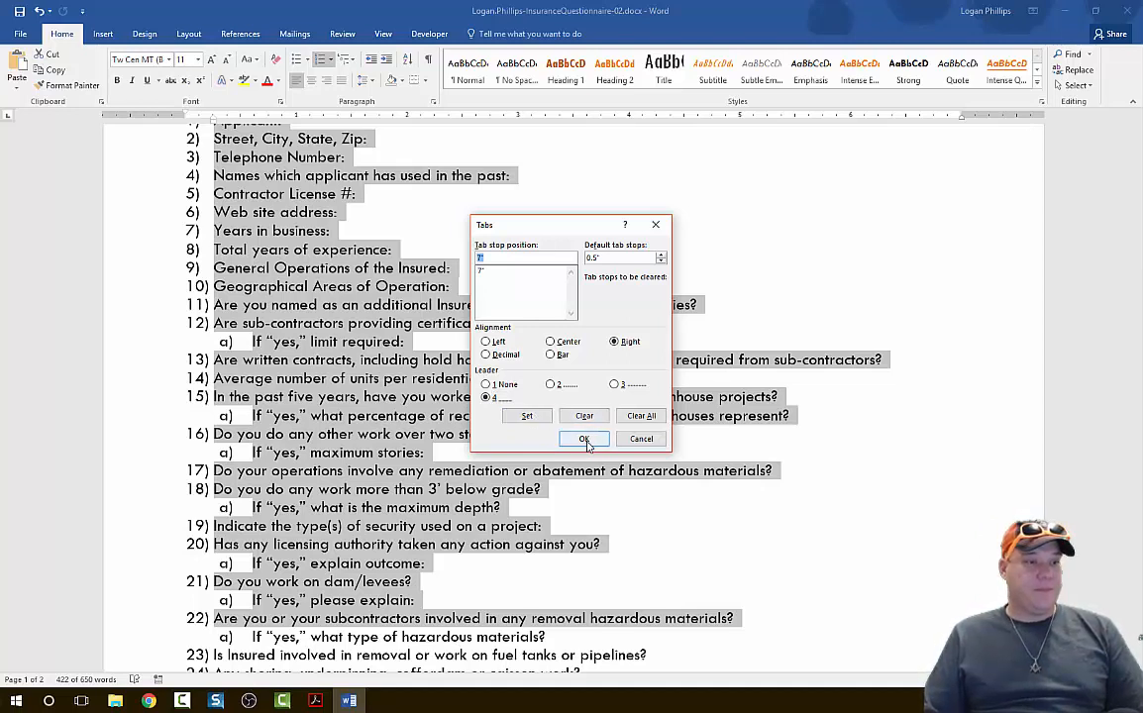
left_click(586, 442)
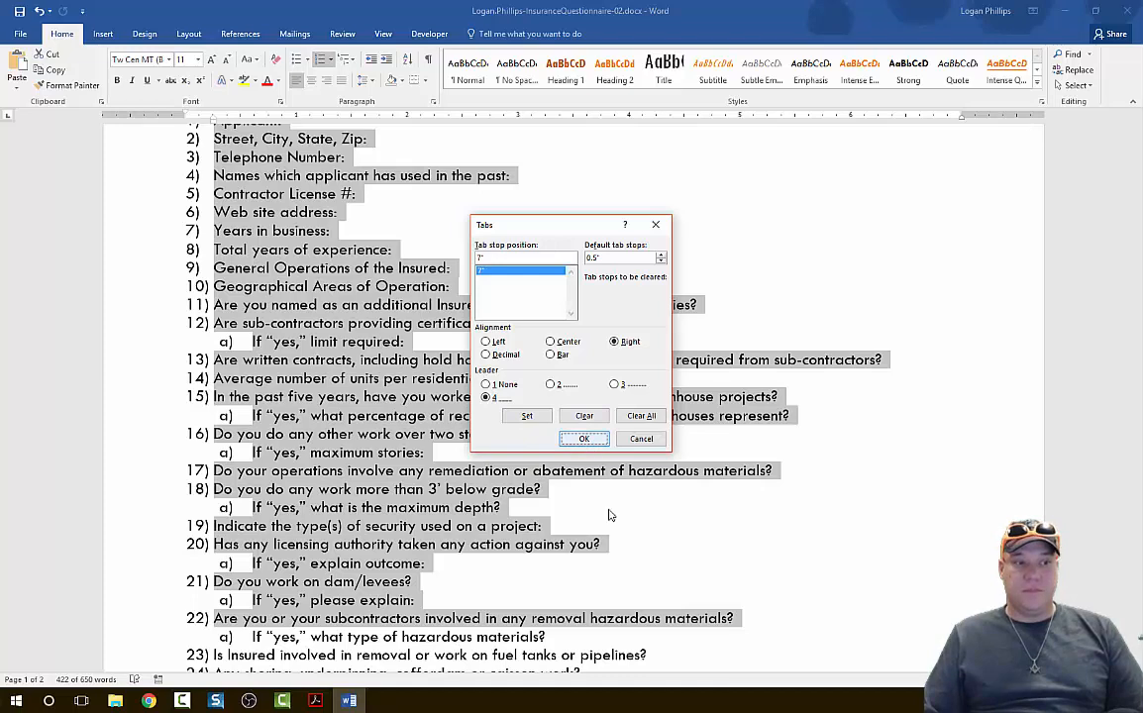
left_click(583, 441)
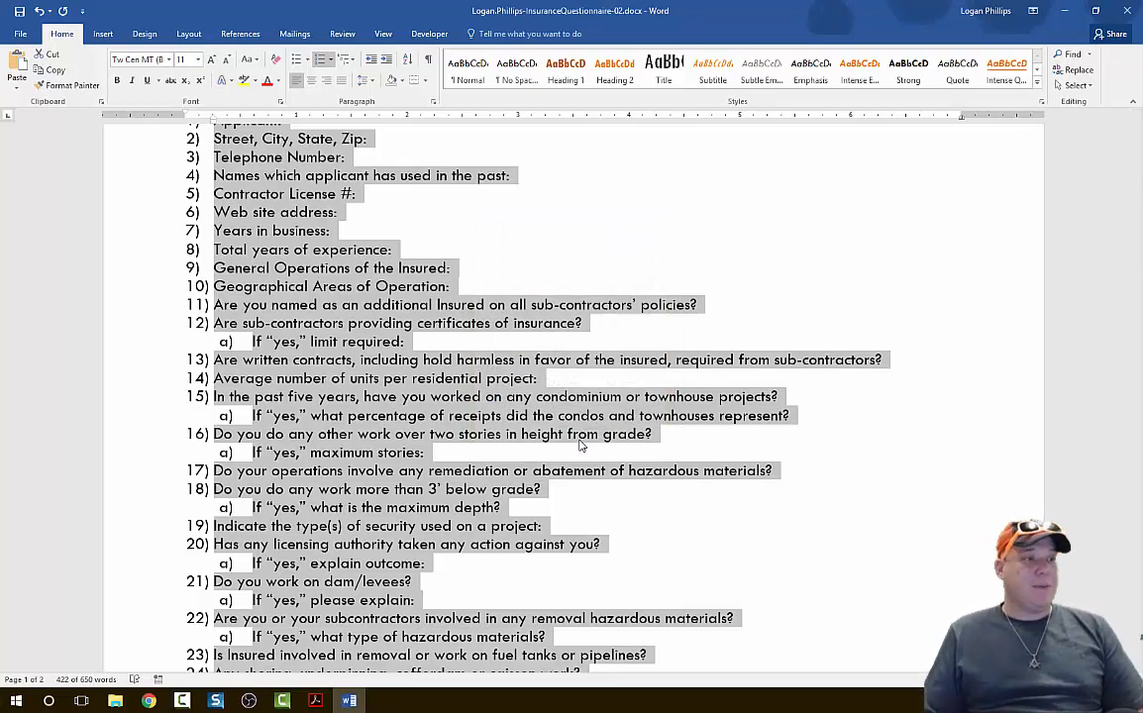
Add a tab leader answer line after "Applicant:" in the first question.
scroll(625, 418, "up", 3)
scroll(624, 419, "up", 3)
left_click(294, 454)
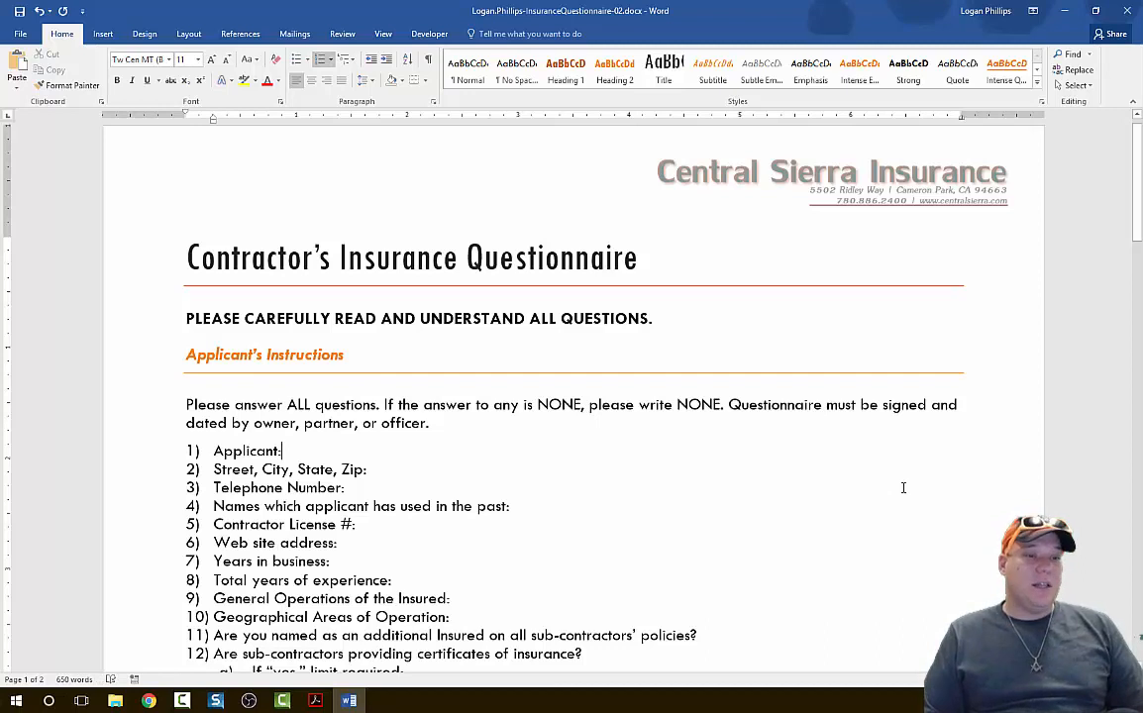
key("Tab")
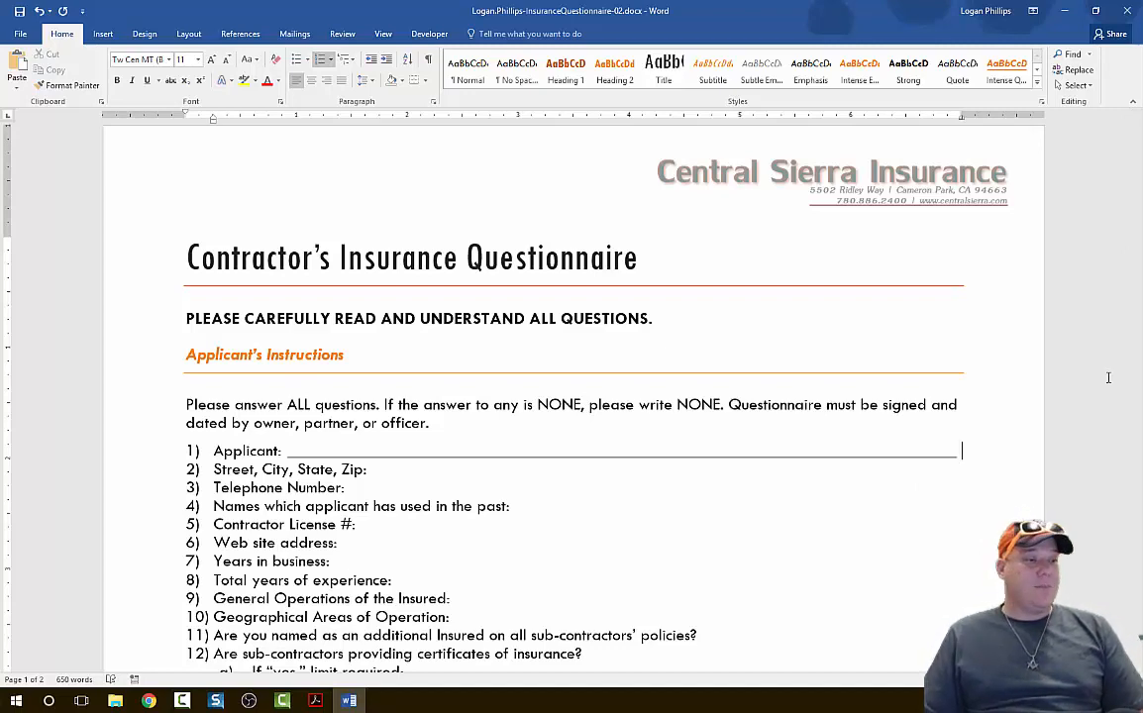
Add tab leader answer lines after questions 2 through 5, from "Street, City, State, Zip:" to "Contractor License #:".
scroll(1108, 377, "down", 3)
left_click(398, 306)
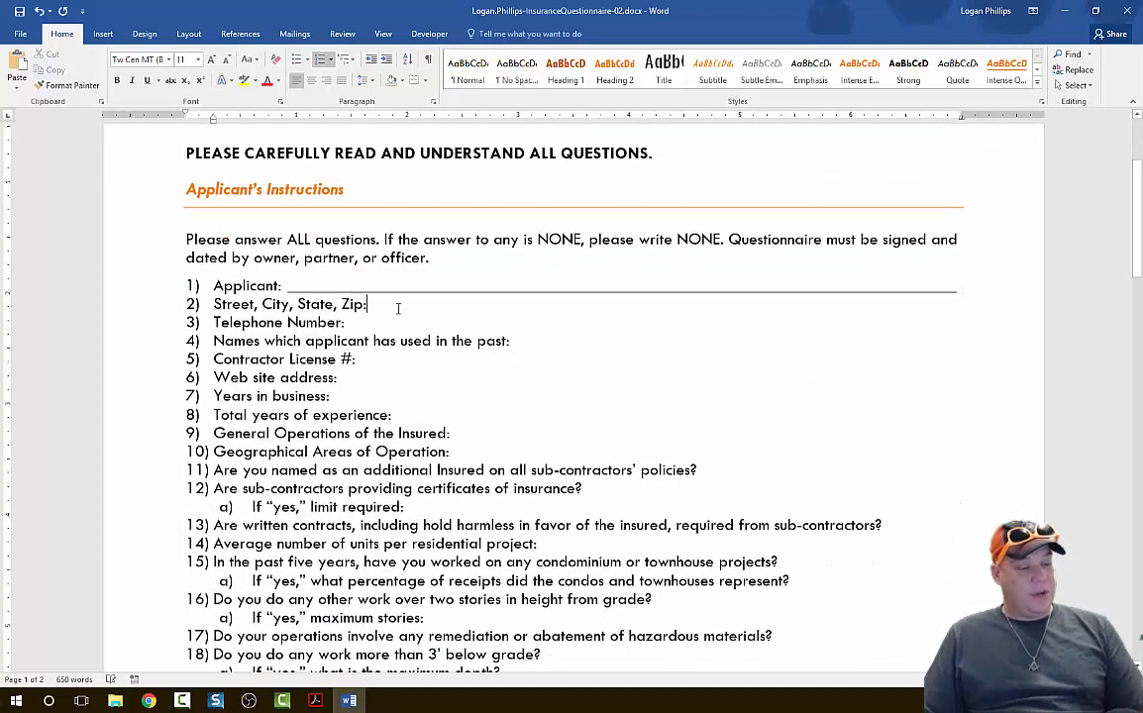
key("Tab")
key("Down")
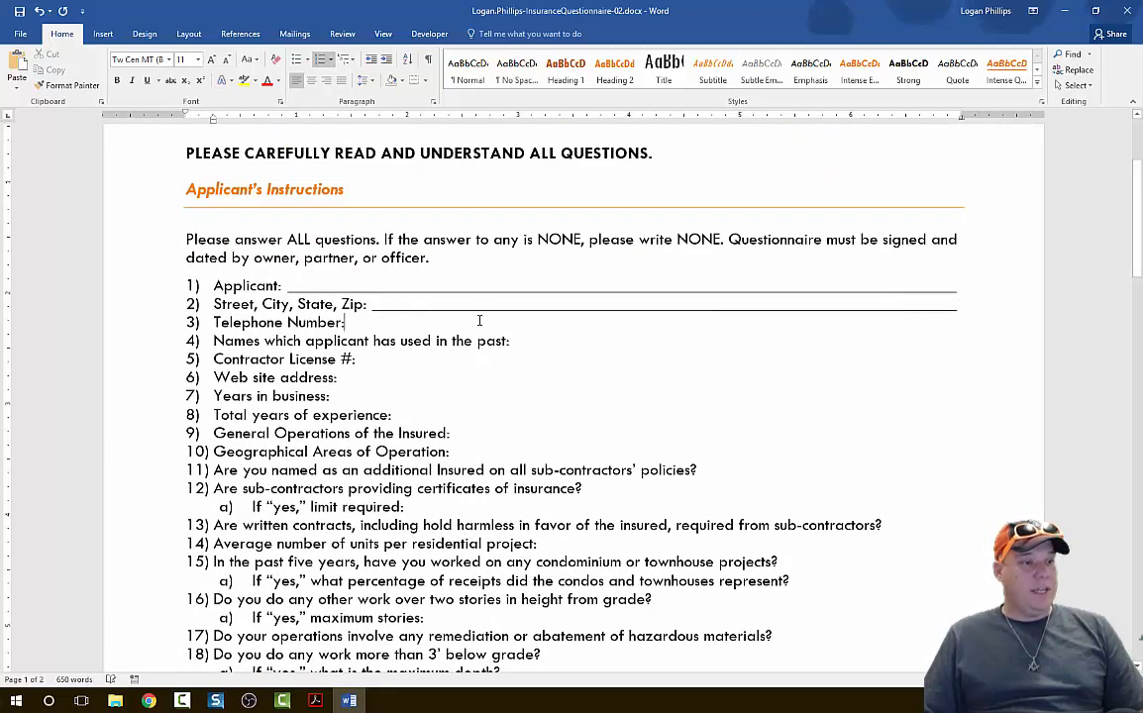
key("Tab")
key("Down")
key("Tab")
key("Down")
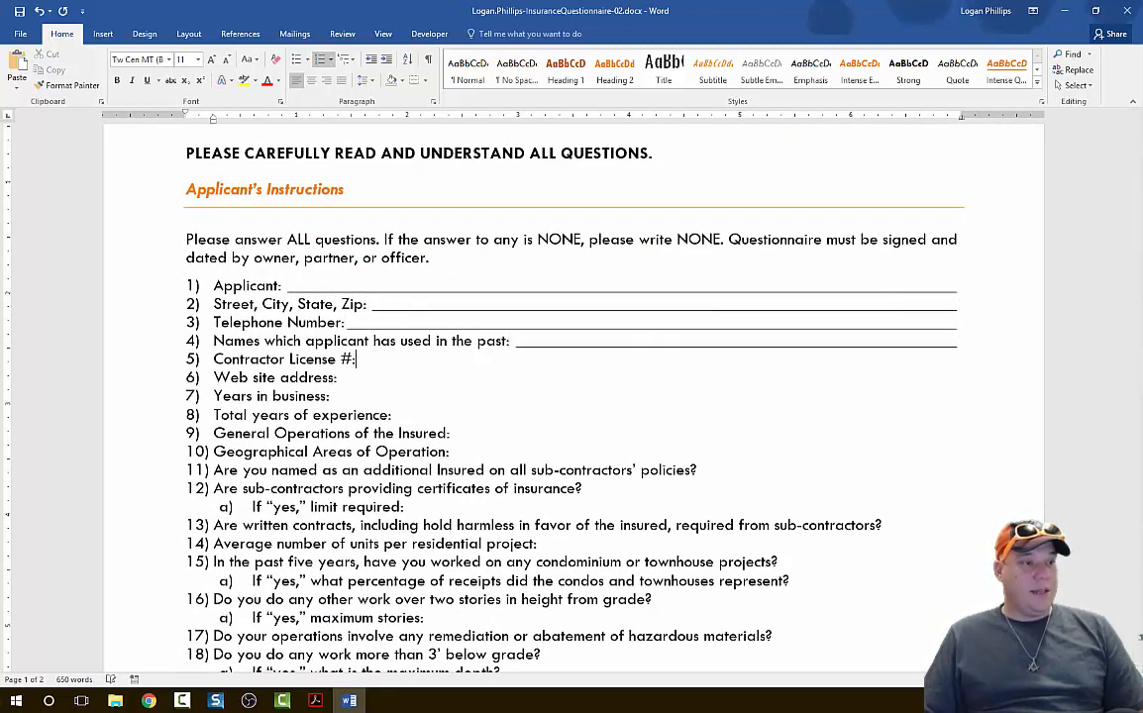
key("Tab")
key("Down")
Add tab leader answer lines after questions 6 through 11, from "Web site address:" to the additional Insured question.
key("Tab")
key("Down")
key("Tab")
key("Down")
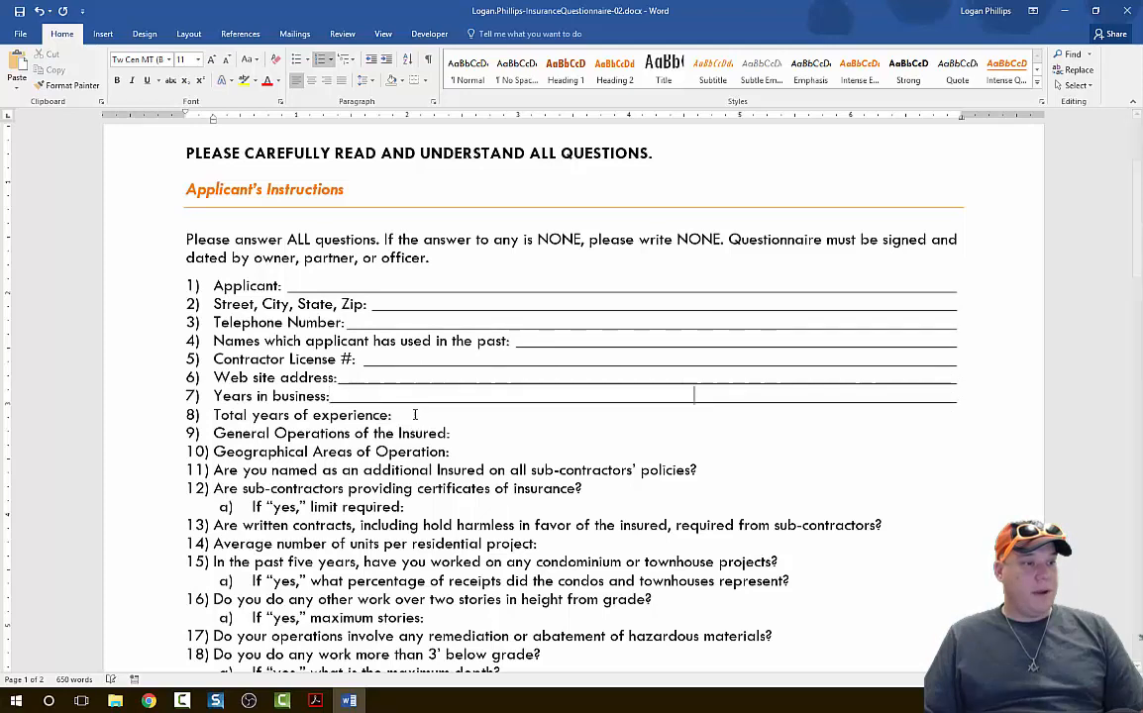
key("Tab")
key("Down")
key("Tab")
key("Down")
key("Tab")
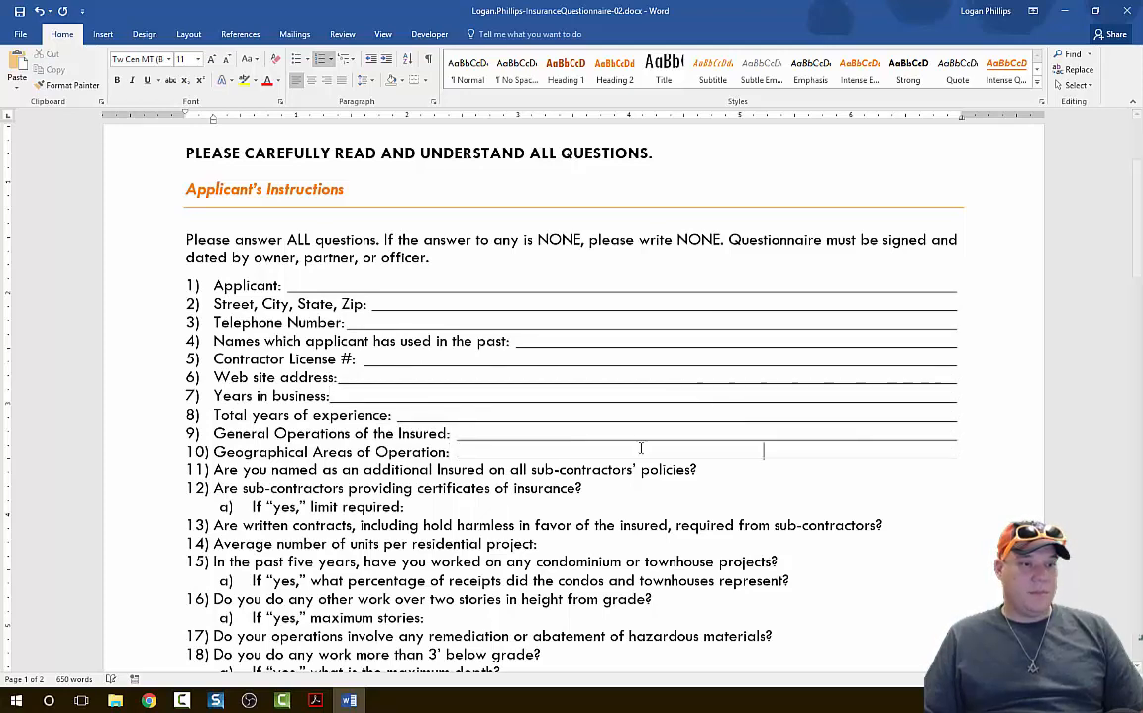
key("Down")
key("Tab")
Add tab leader answer lines after question 12, its sub-item "limit required:", and questions 13 and 14.
scroll(539, 297, "down", 4)
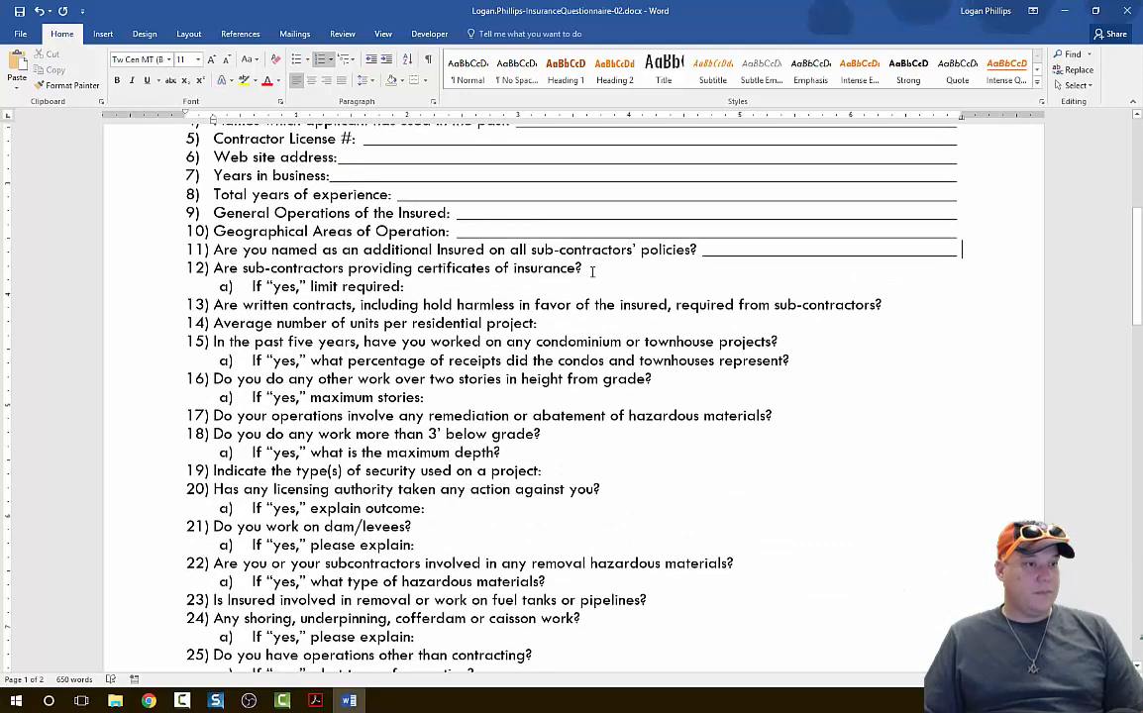
key("Down")
key("Tab")
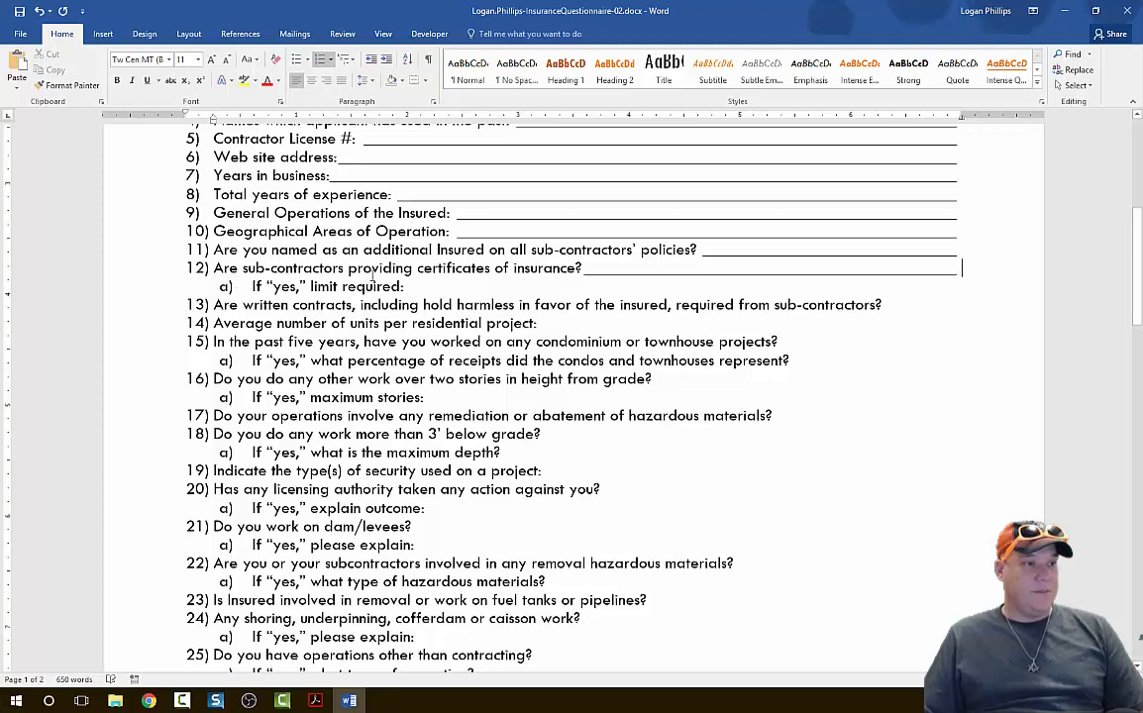
left_click(419, 286)
key("Tab")
left_click(899, 305)
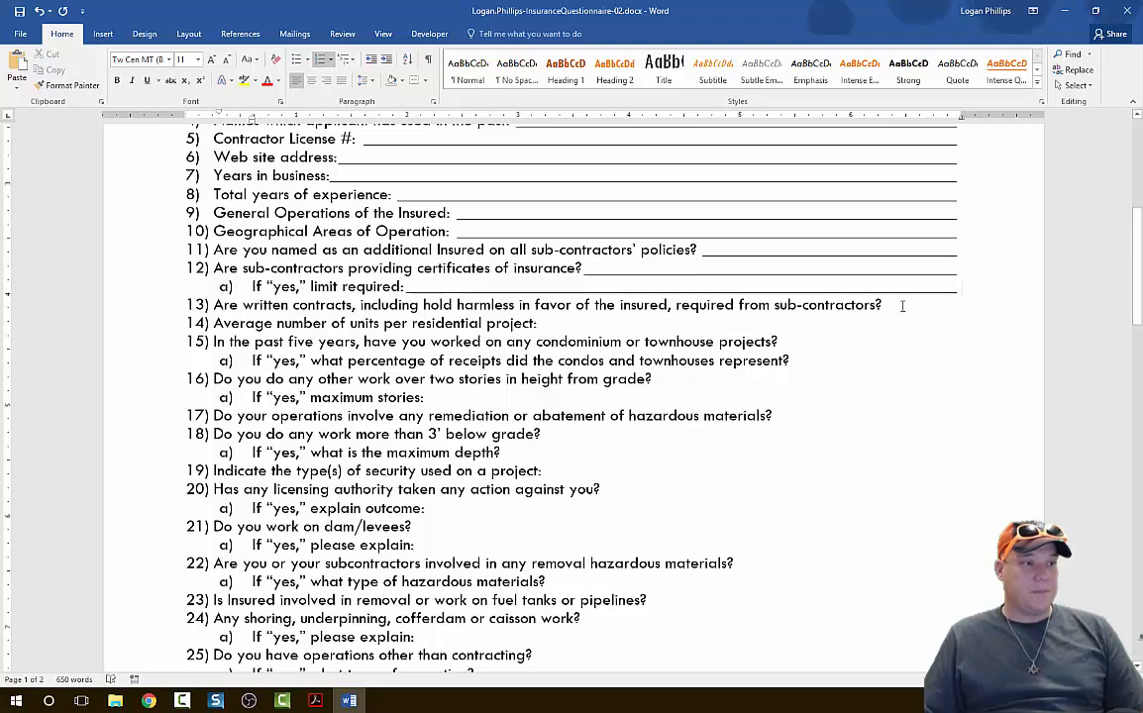
key("Tab")
left_click(693, 327)
key("Tab")
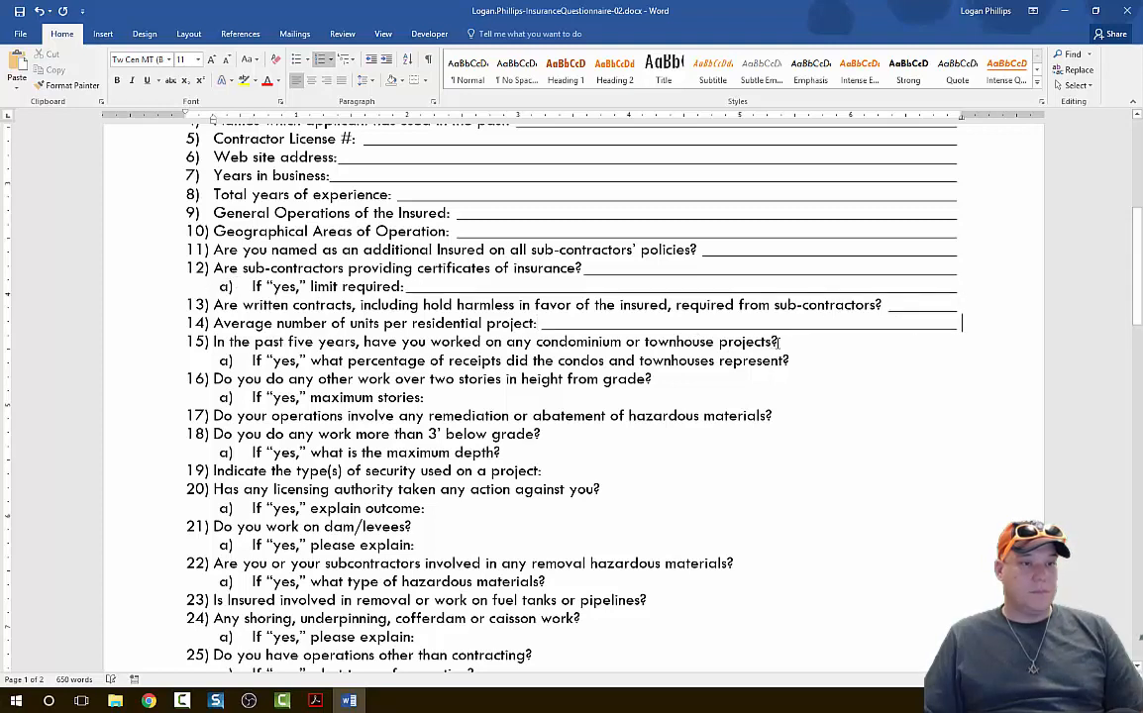
Add tab leader answer lines after questions 15 and 16 and their "If yes" sub-items.
left_click(802, 351)
key("Tab")
left_click(795, 361)
key("Tab")
left_click(655, 379)
key("Tab")
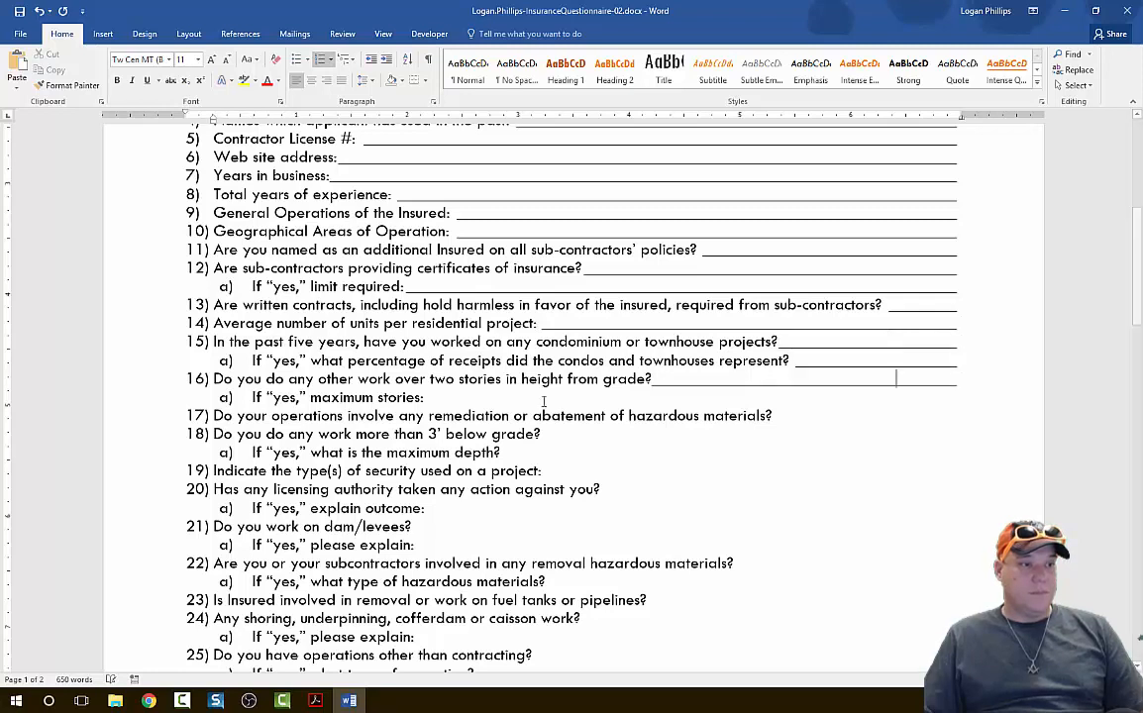
left_click(428, 397)
key("Tab")
Add tab leader answer lines after questions 17 through 20, including sub-item a) of question 18.
left_click(777, 416)
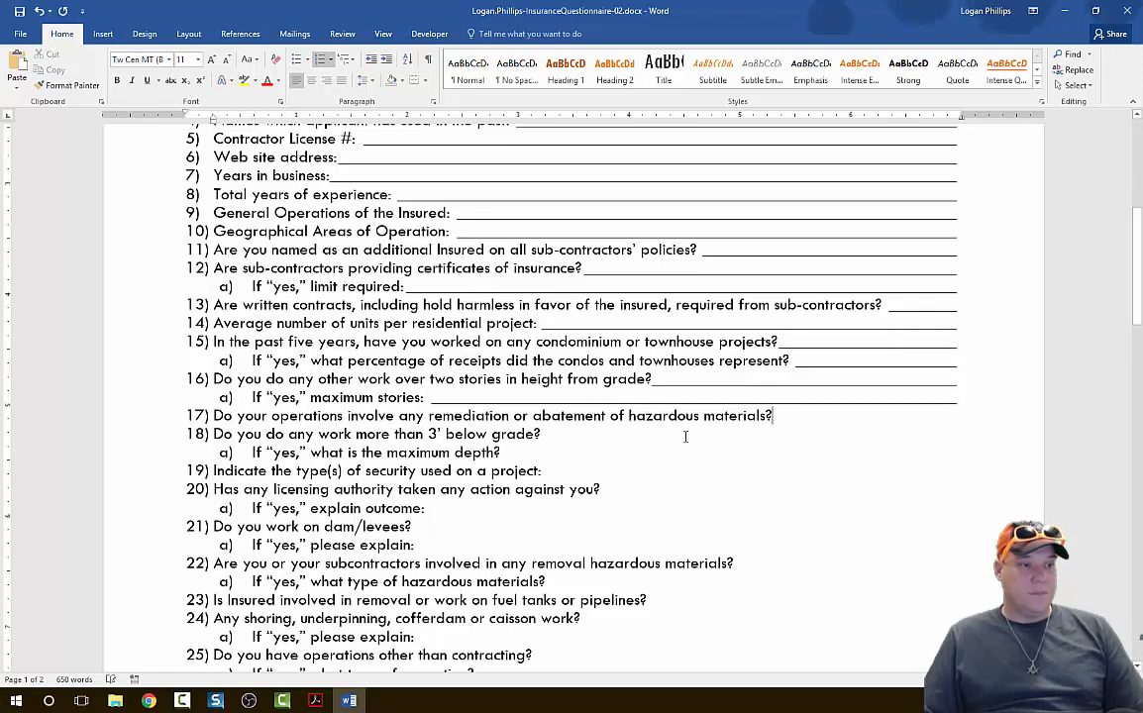
key("Tab")
left_click(648, 435)
key("Tab")
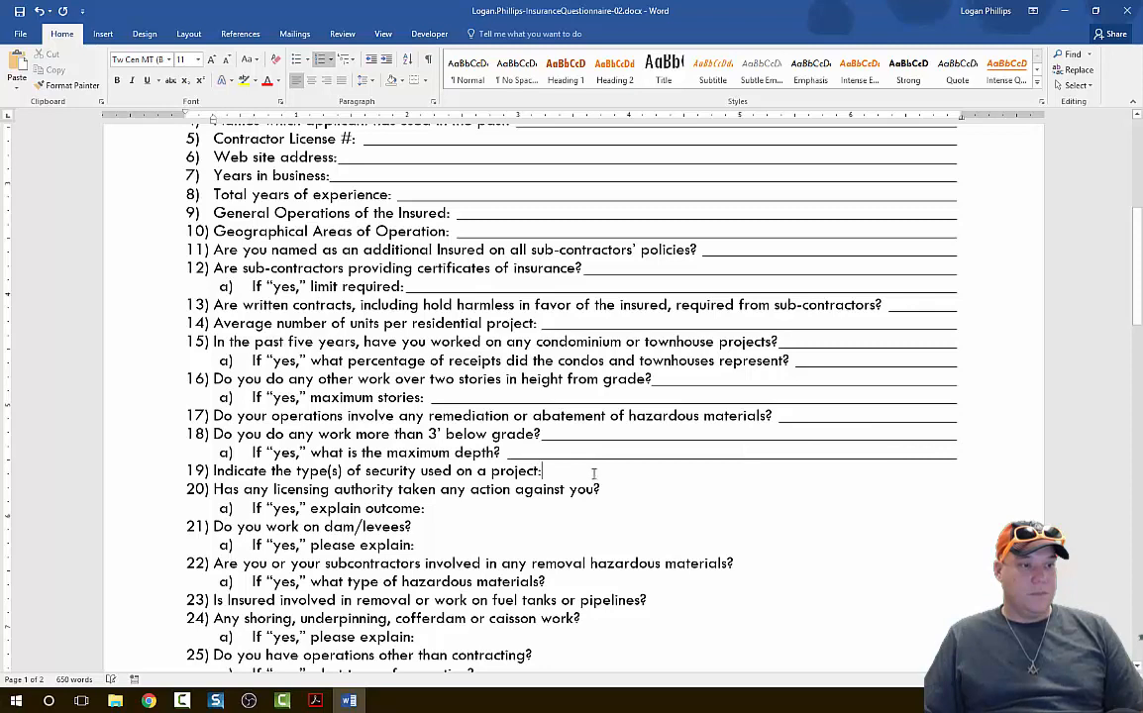
left_click(594, 467)
key("Tab")
left_click(606, 489)
key("Tab")
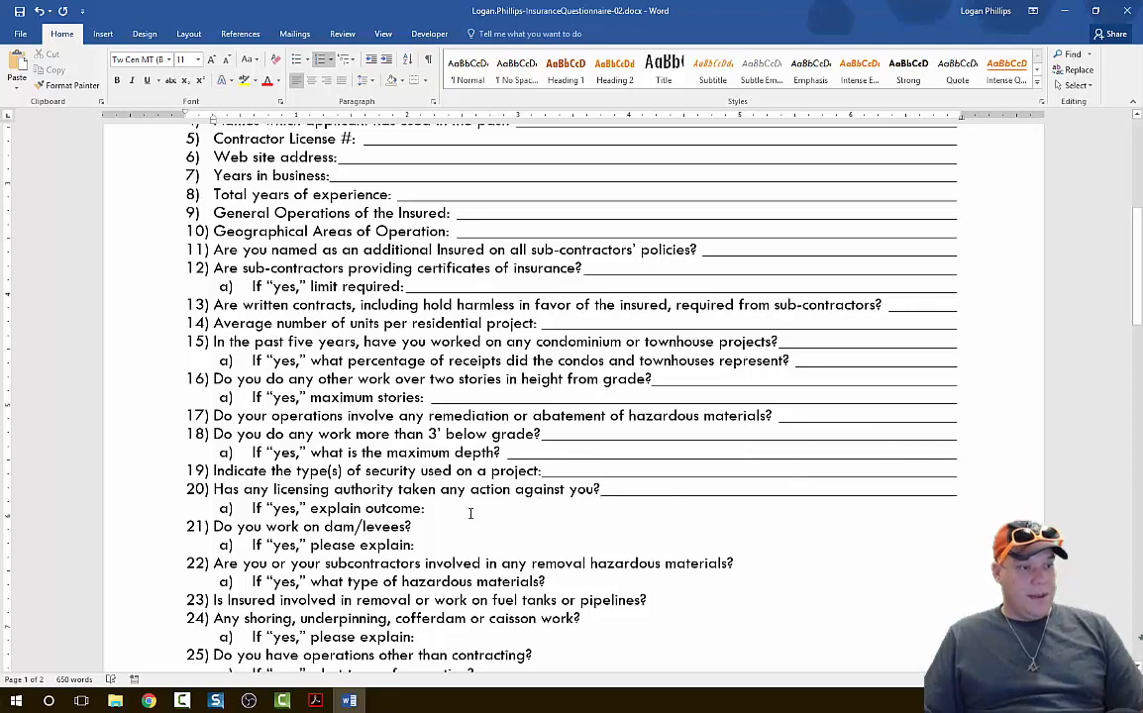
Add tab leader answer lines after sub-item a) of question 20, question 21 with its sub-item, and question 22.
left_click(465, 511)
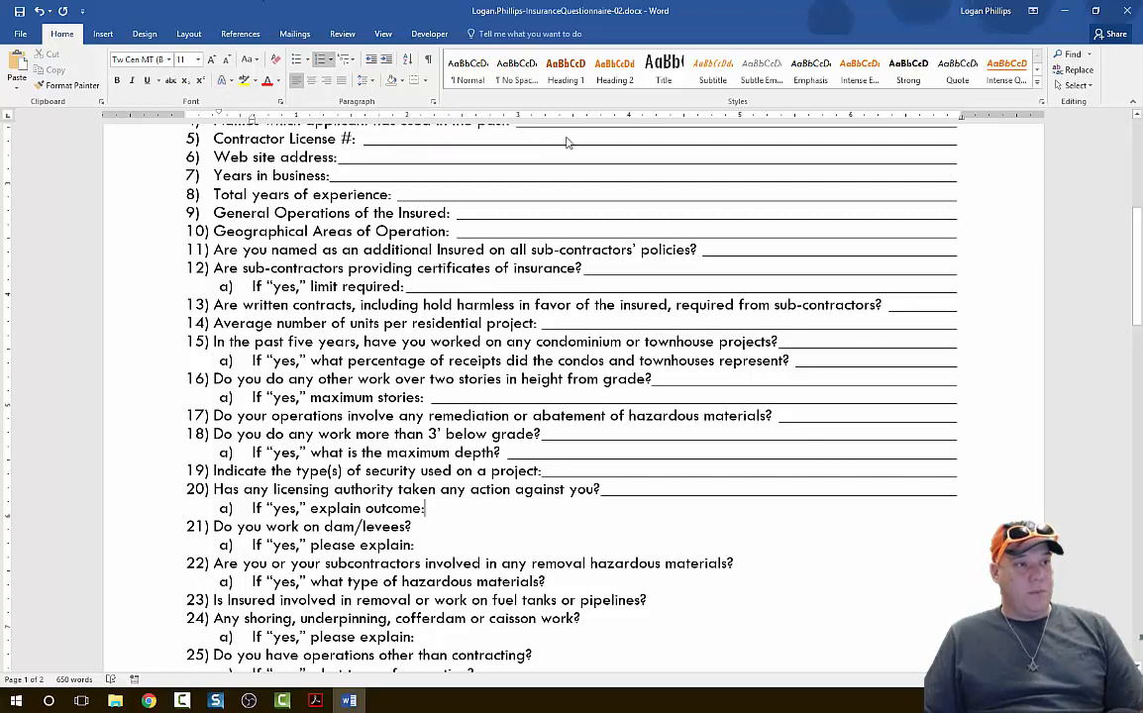
scroll(383, 457, "down", 3)
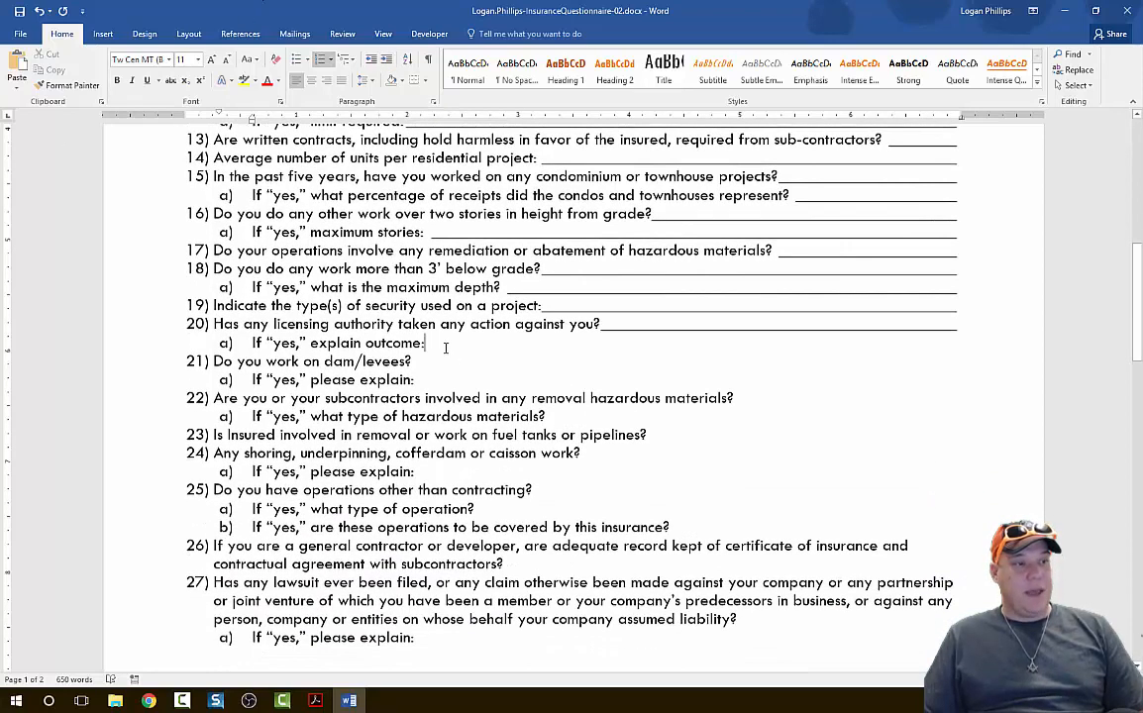
key("Tab")
left_click(435, 364)
key("Tab")
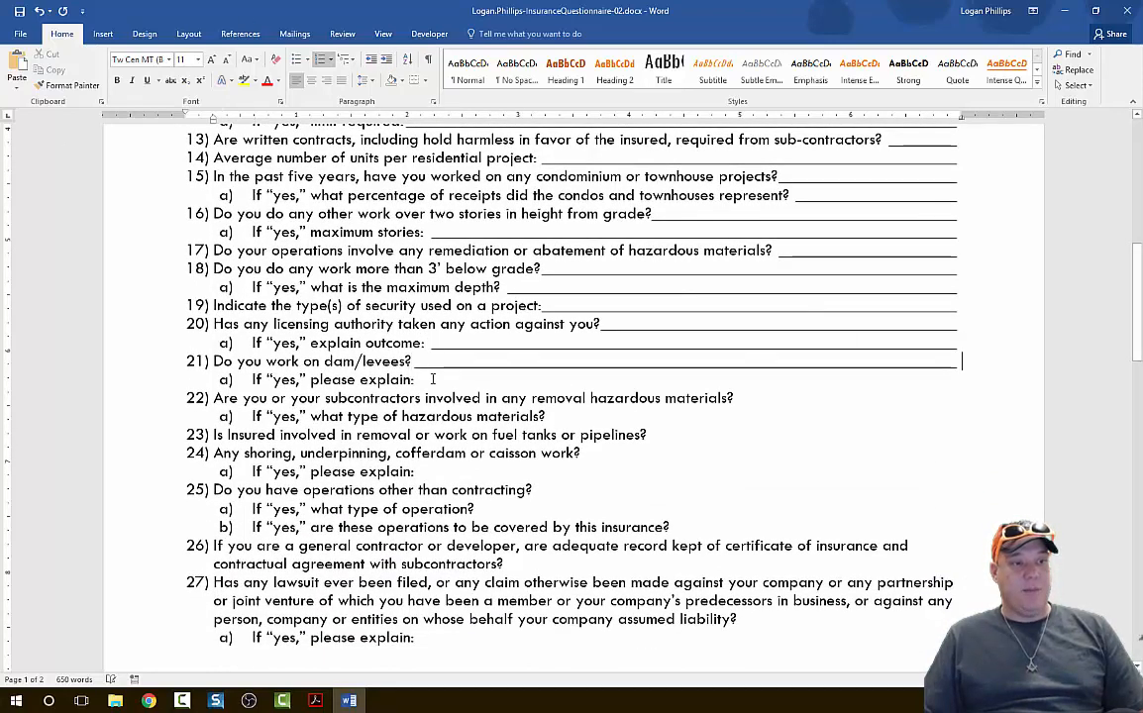
left_click(432, 380)
key("Tab")
left_click(752, 399)
key("Tab")
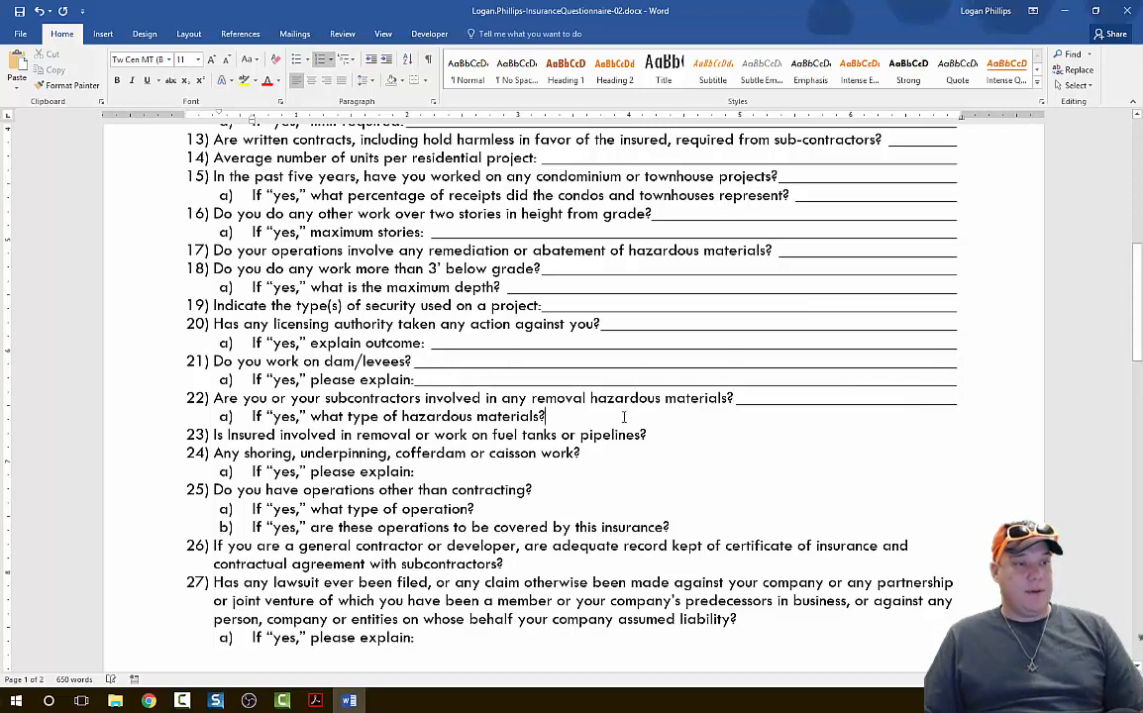
Add tab leader answer lines after sub-item a) of question 22, question 23, and question 24 with its sub-item.
left_click(619, 417)
key("Tab")
left_click(667, 434)
key("Tab")
left_click(585, 453)
key("Tab")
left_click(435, 472)
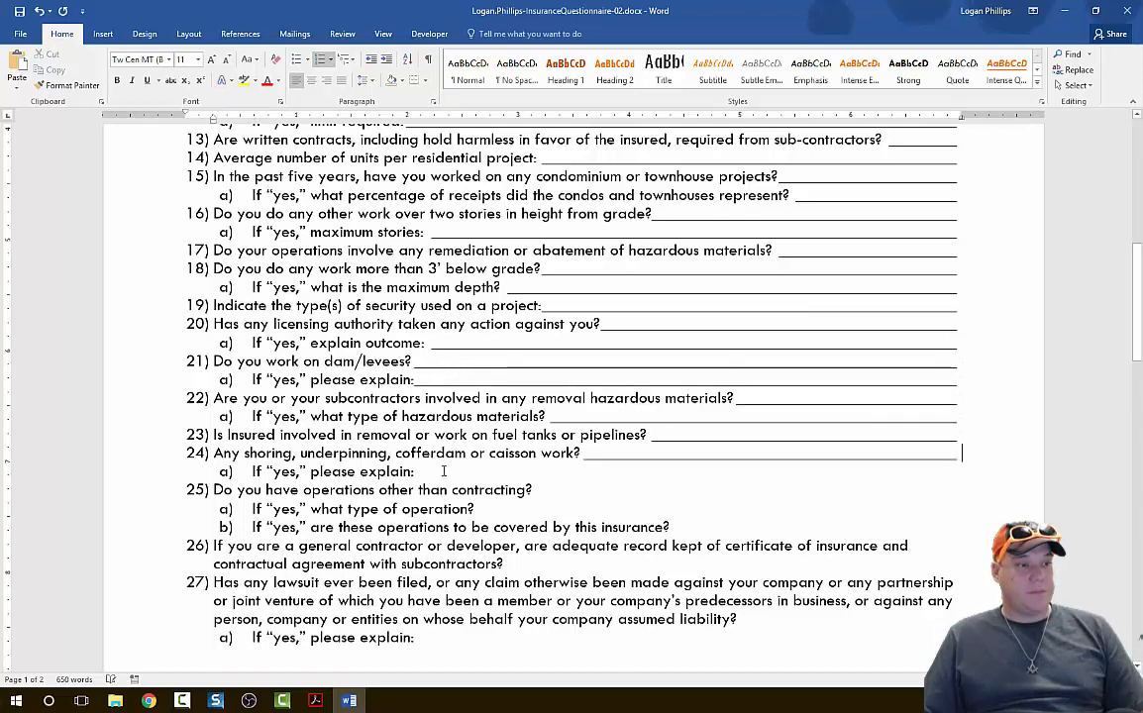
key("Tab")
Add tab leader answer lines after question 25, its sub-items a) and b), and question 26.
left_click(543, 489)
key("Tab")
left_click(500, 509)
key("Tab")
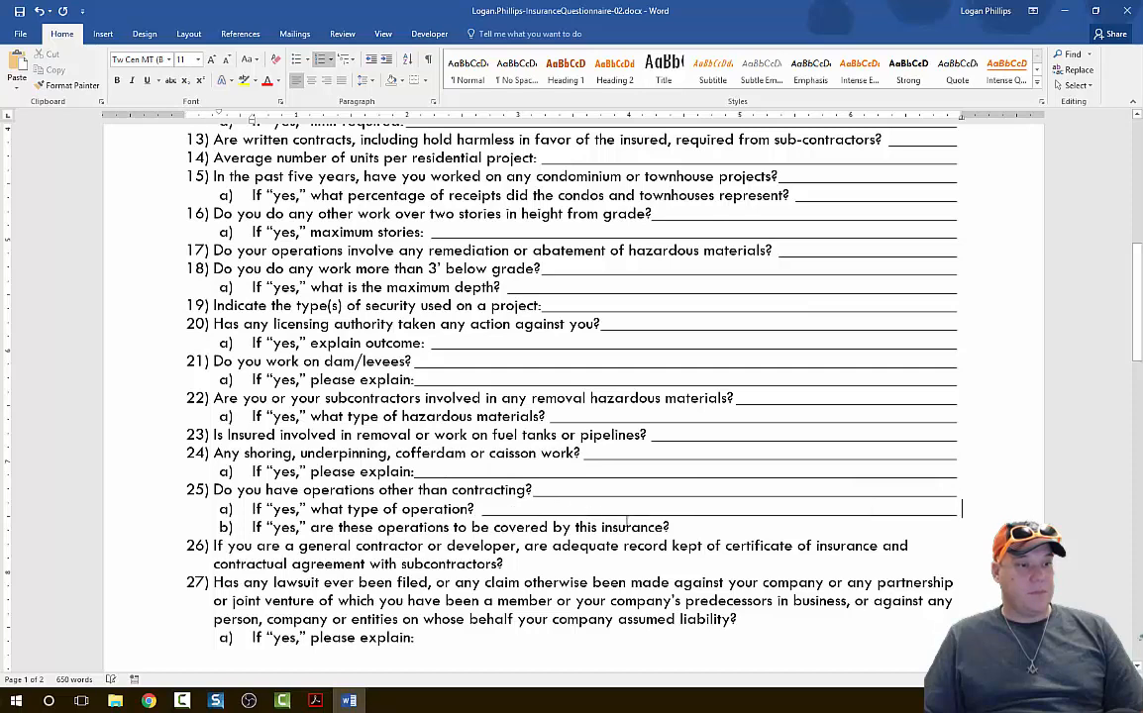
left_click(678, 527)
key("Tab")
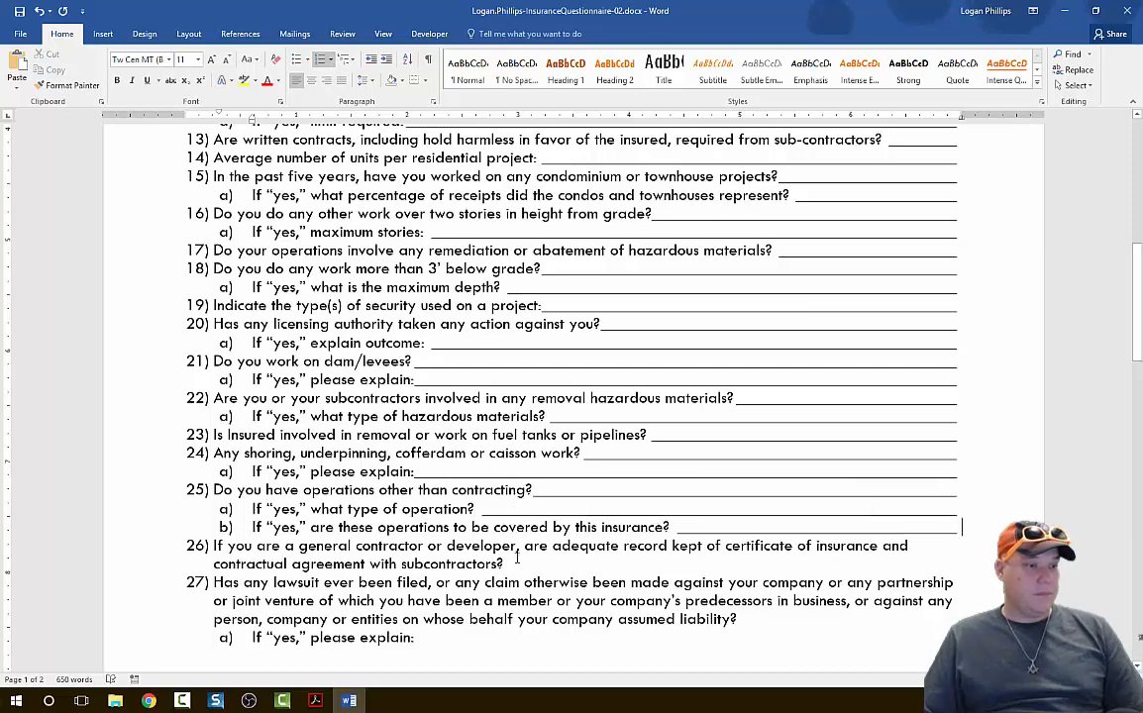
left_click(516, 559)
key("Tab")
Add tab leader answer lines after questions 27 and 28 and their "please explain:" sub-items.
scroll(594, 476, "down", 4)
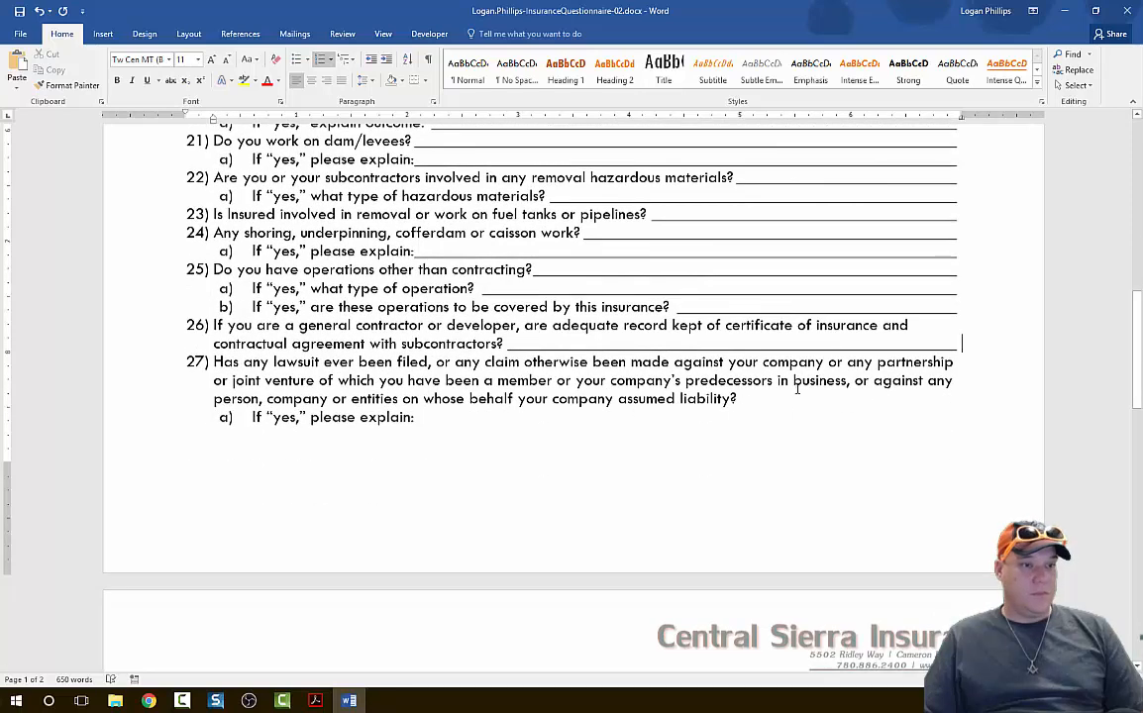
left_click(523, 426)
key("Tab")
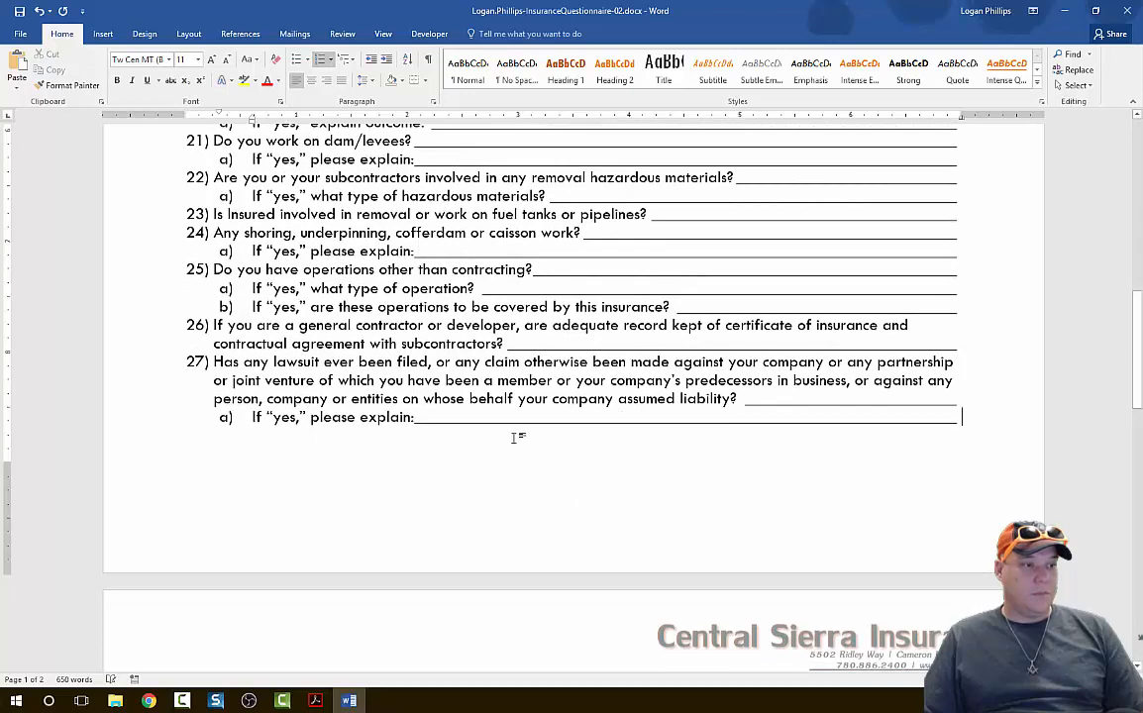
scroll(419, 426, "down", 5)
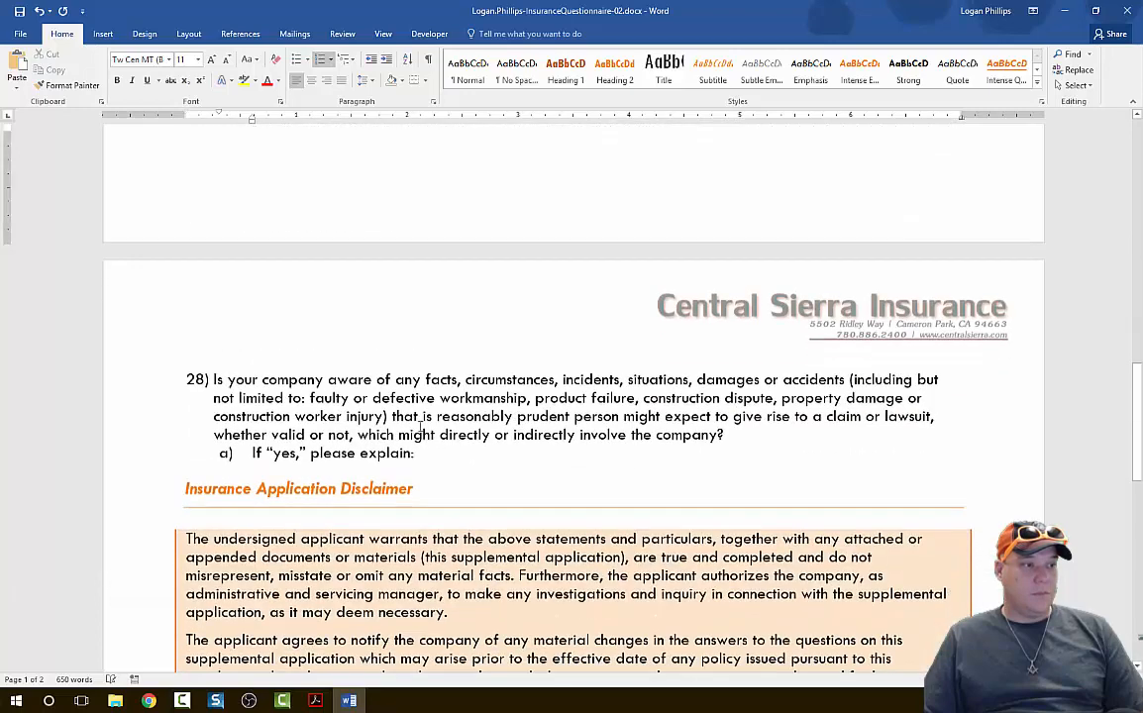
left_click(735, 435)
key("Tab")
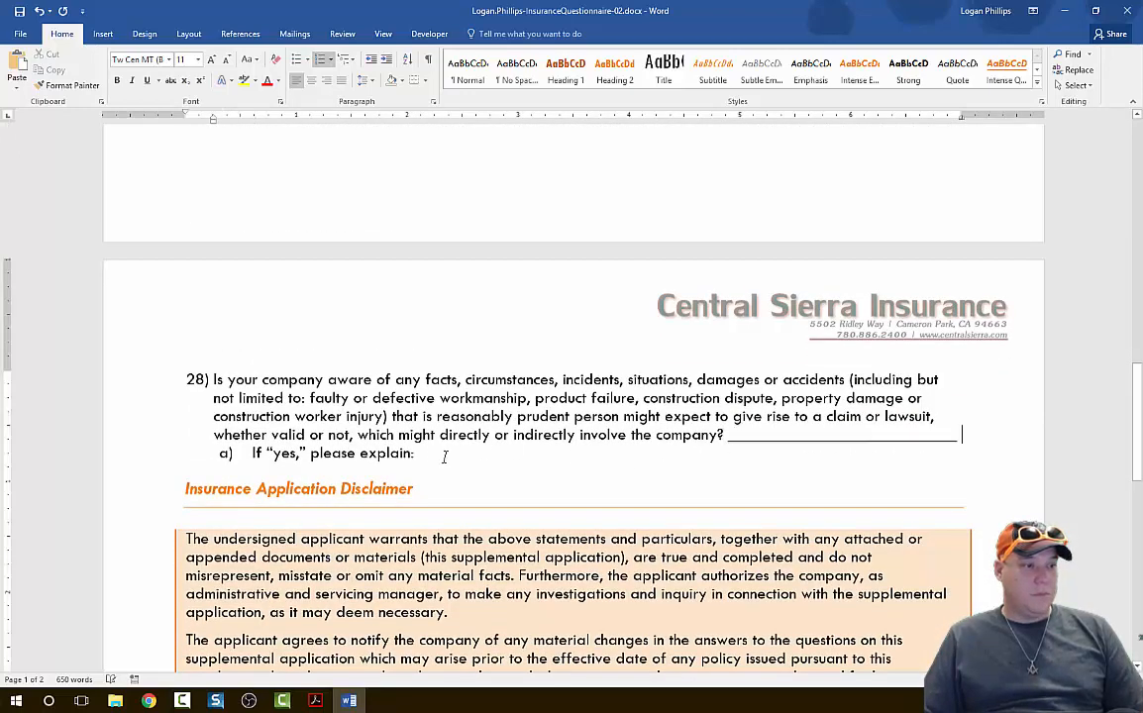
left_click(446, 456)
key("Tab")
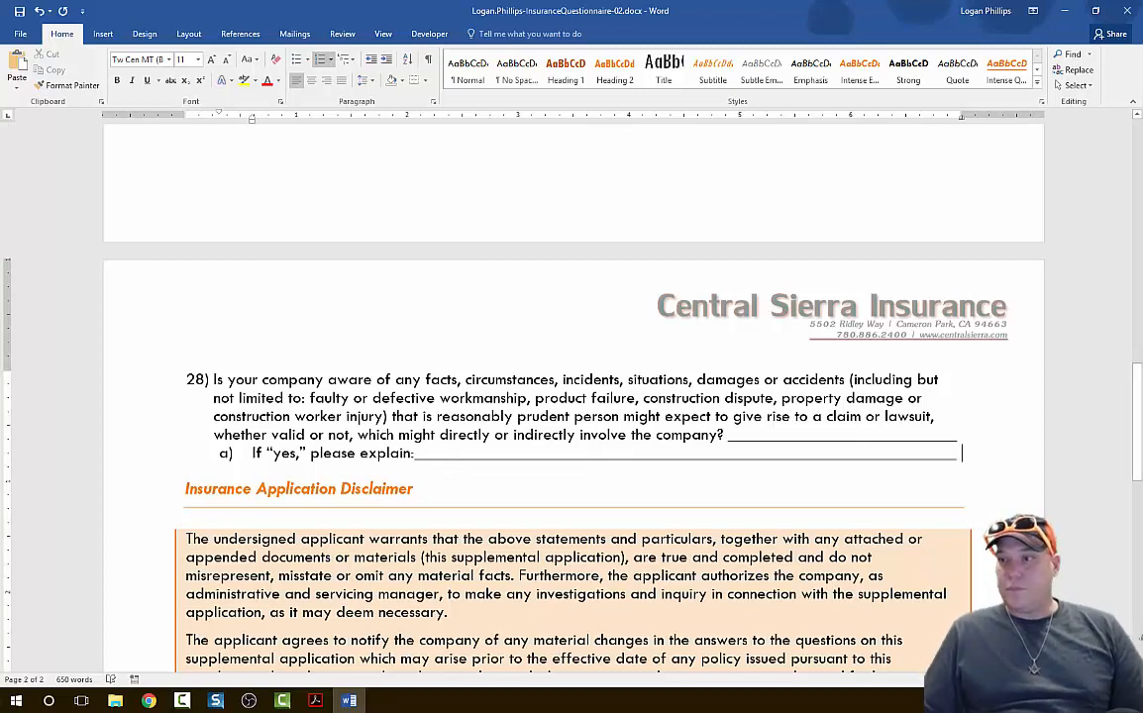
Save the document and insert a page break directly before the text of question 22.
key("alt+Tab")
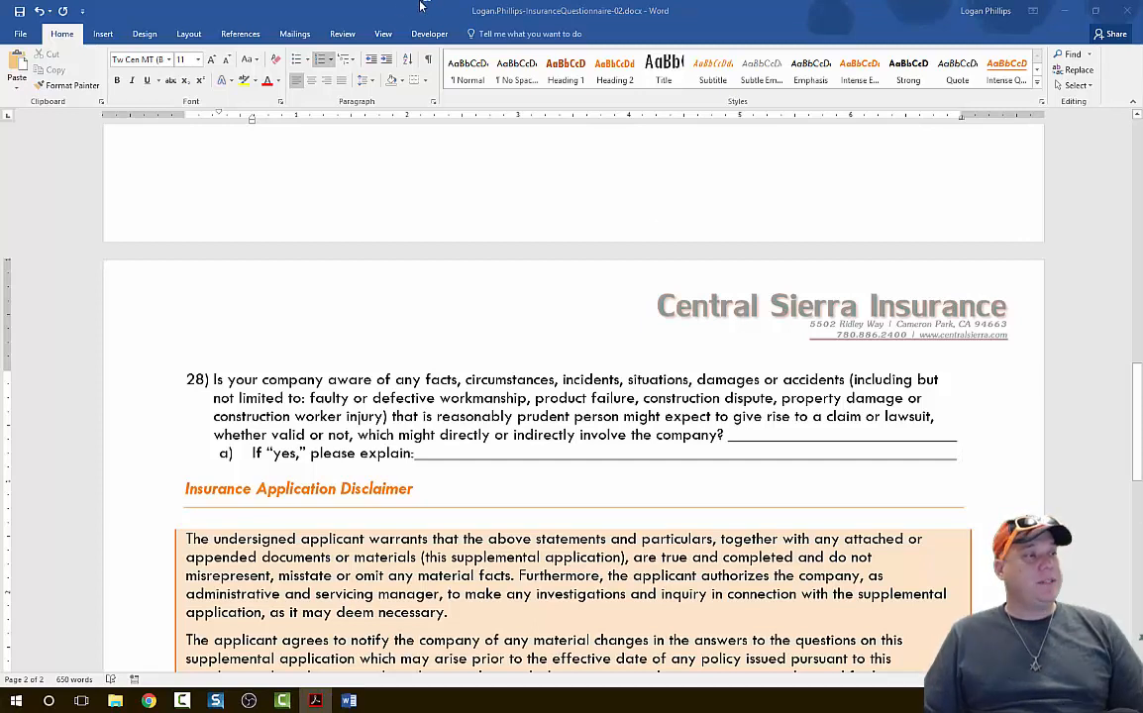
left_click(21, 16)
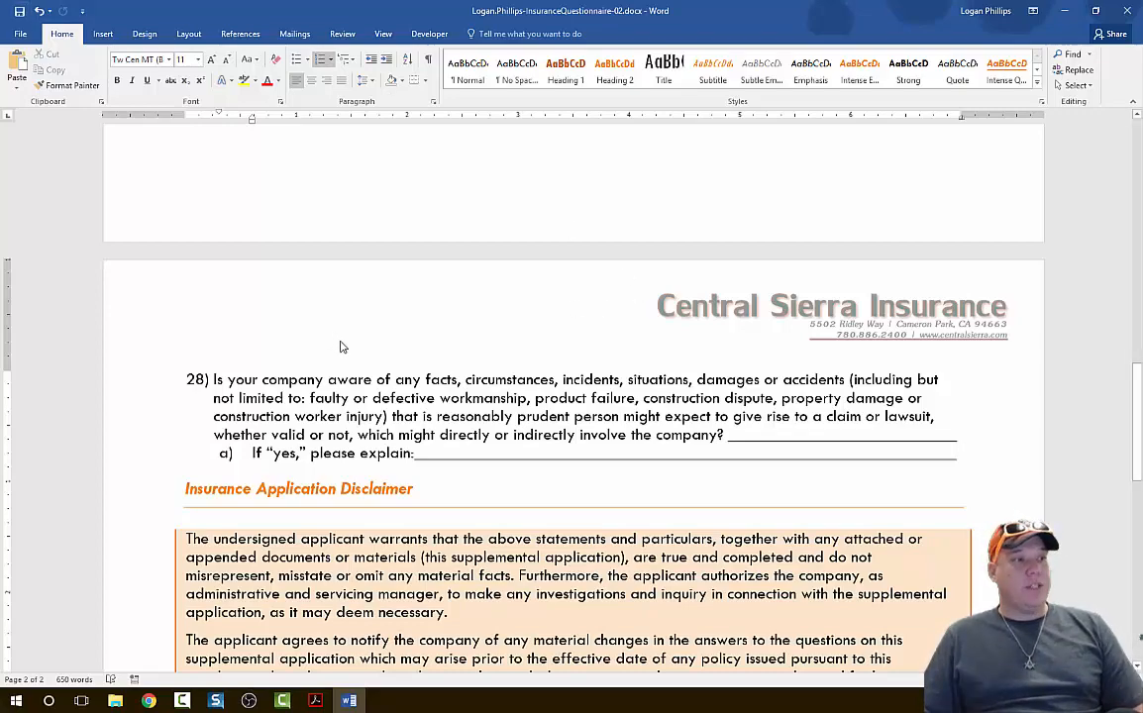
scroll(340, 347, "up", 10)
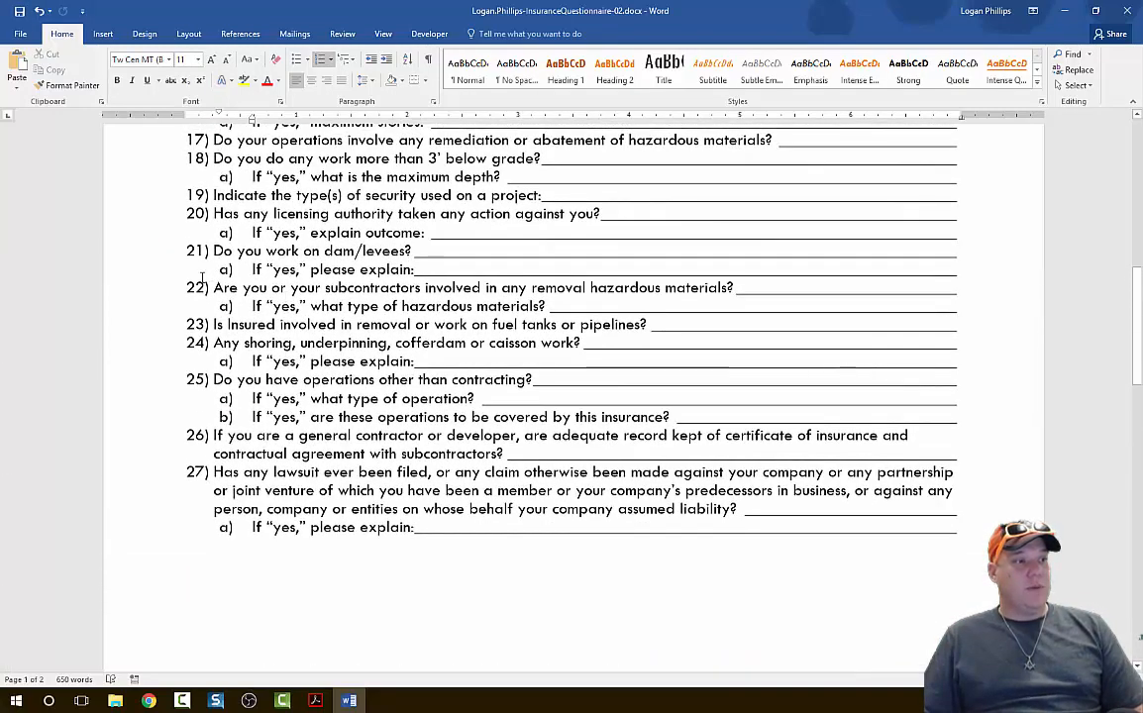
left_click(215, 289)
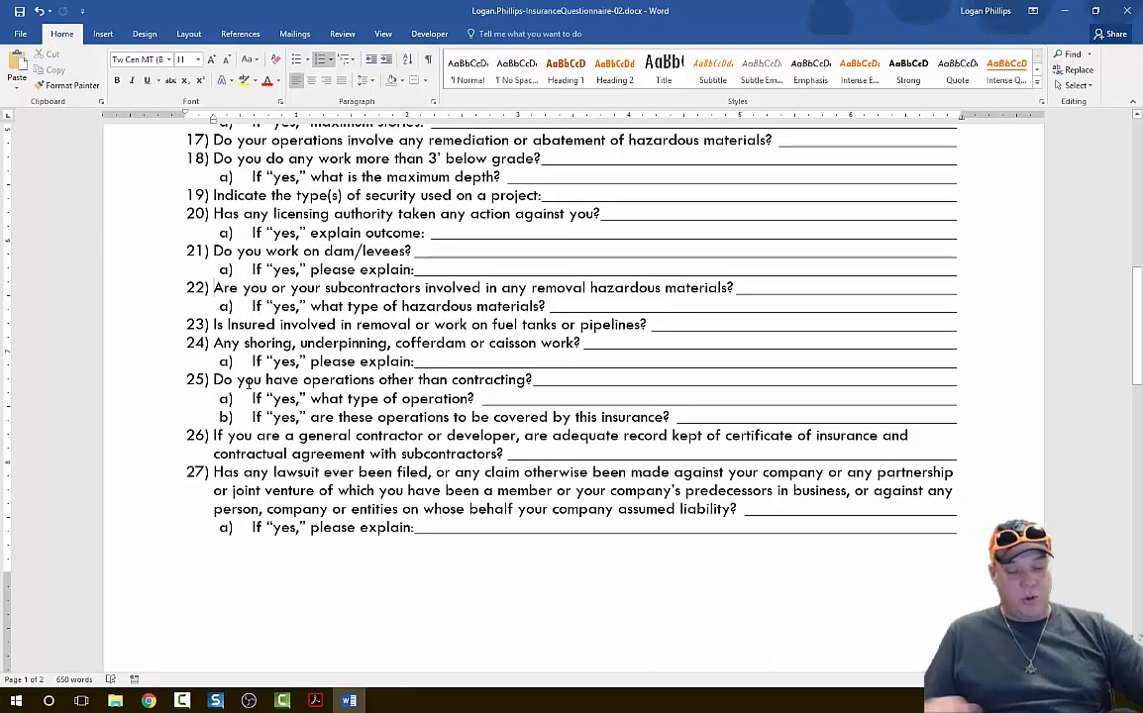
key("ctrl+Return")
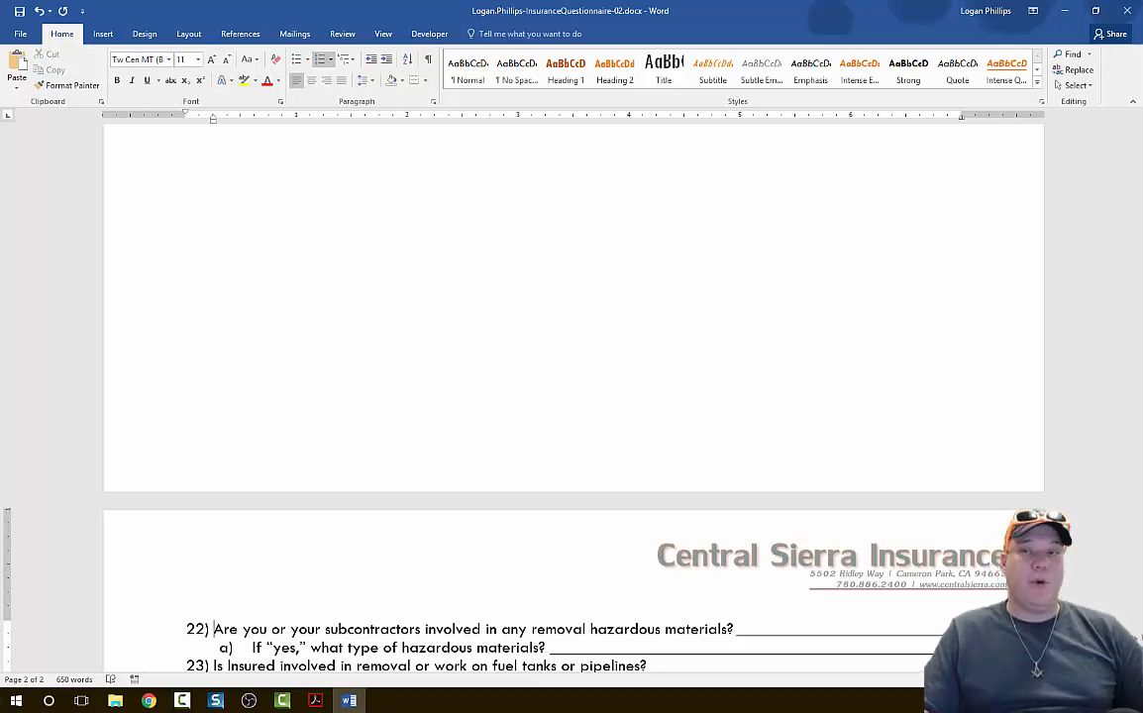
Add the Bold Numbers 3 "Page X of Y" page number to the bottom of the document's pages.
key("ctrl+Home")
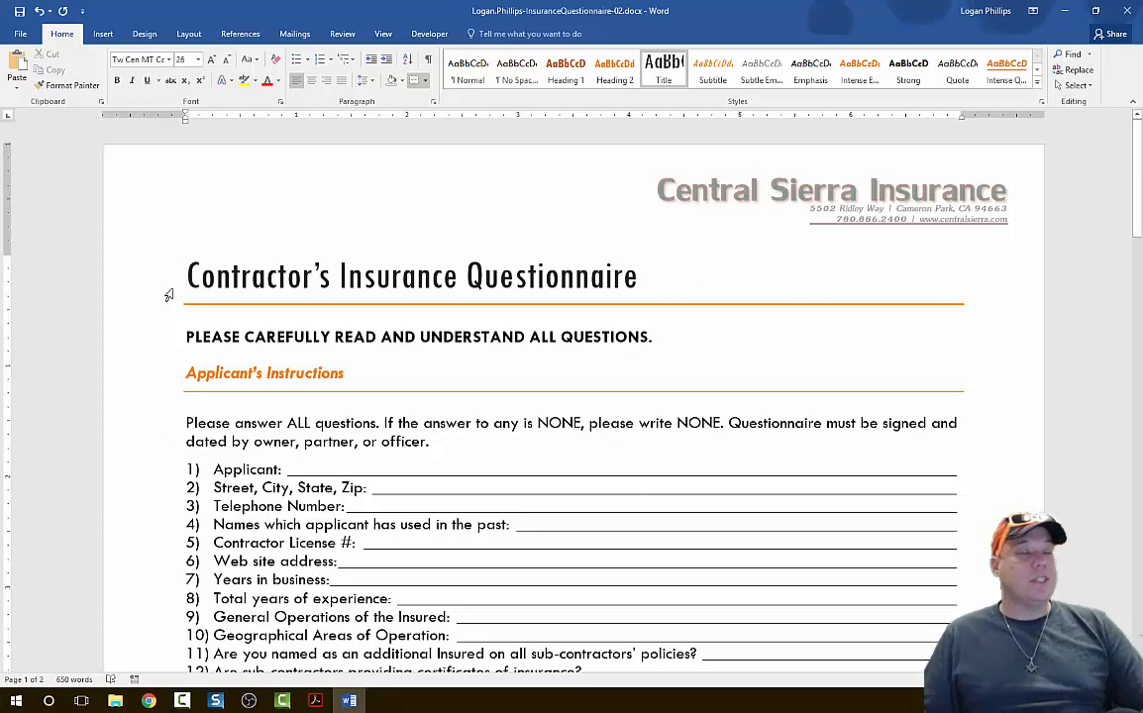
left_click(109, 34)
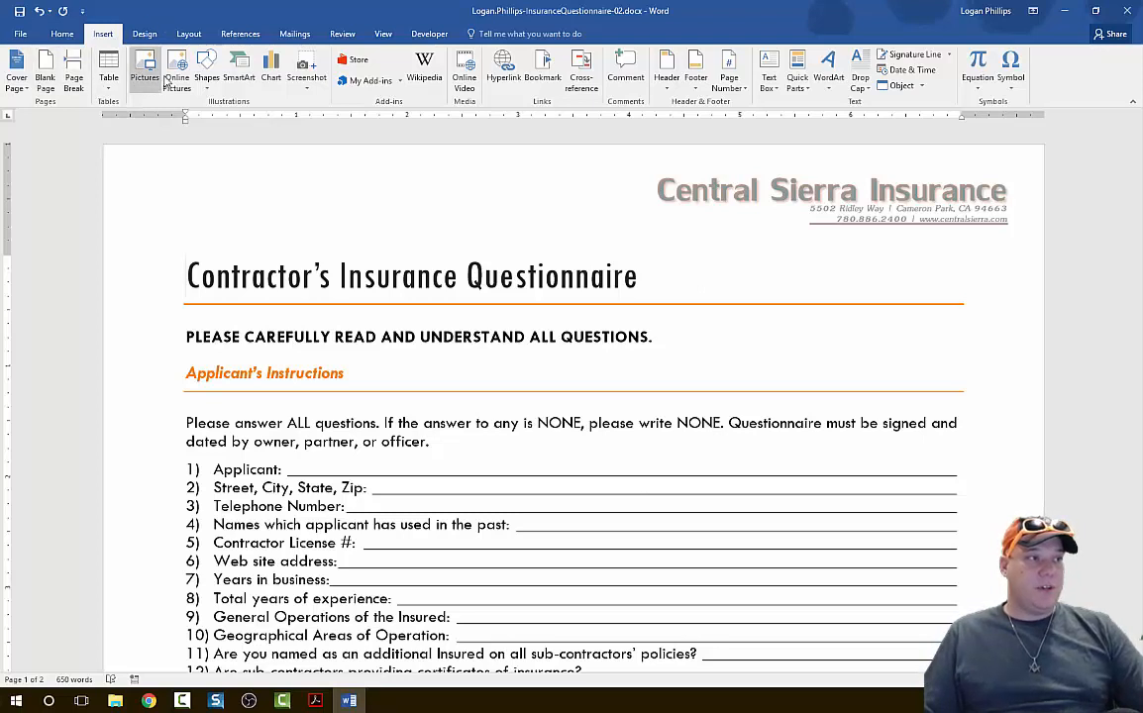
left_click(733, 89)
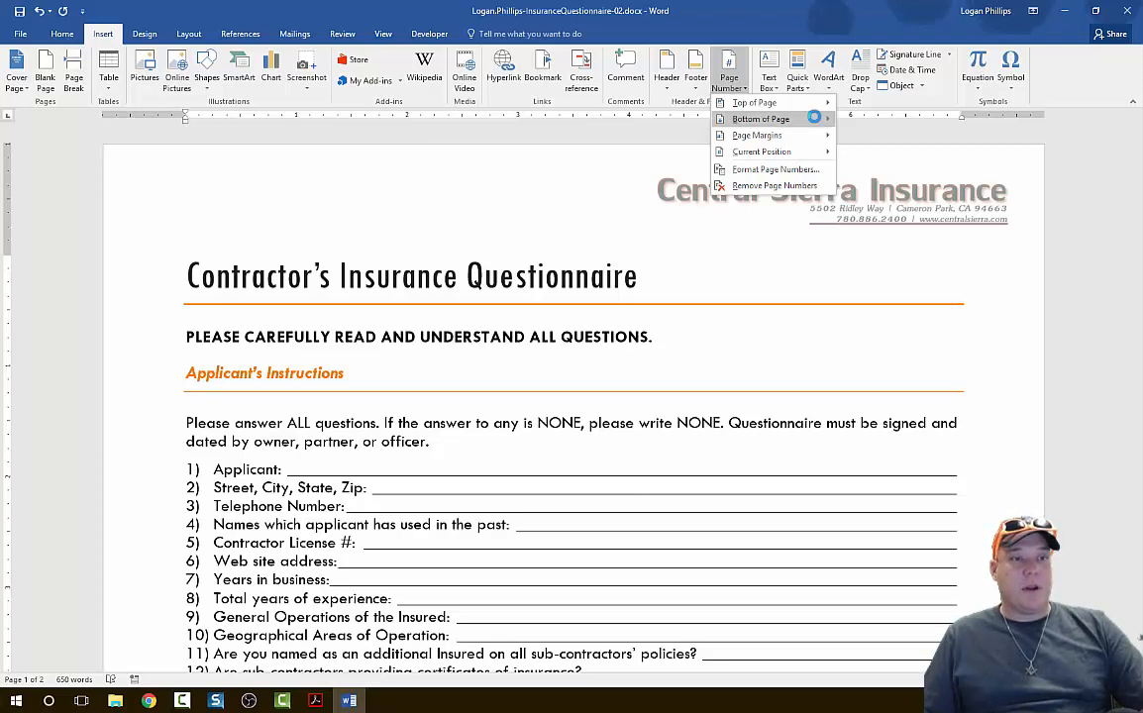
mouse_move(812, 117)
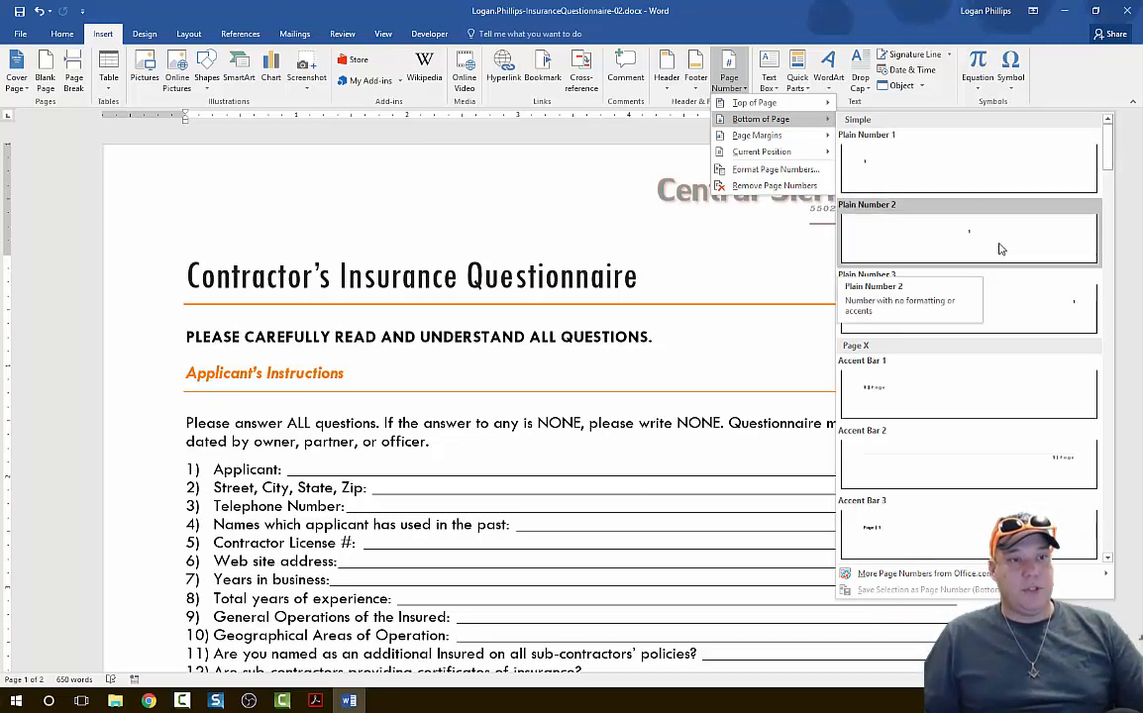
scroll(1000, 256, "down", 5)
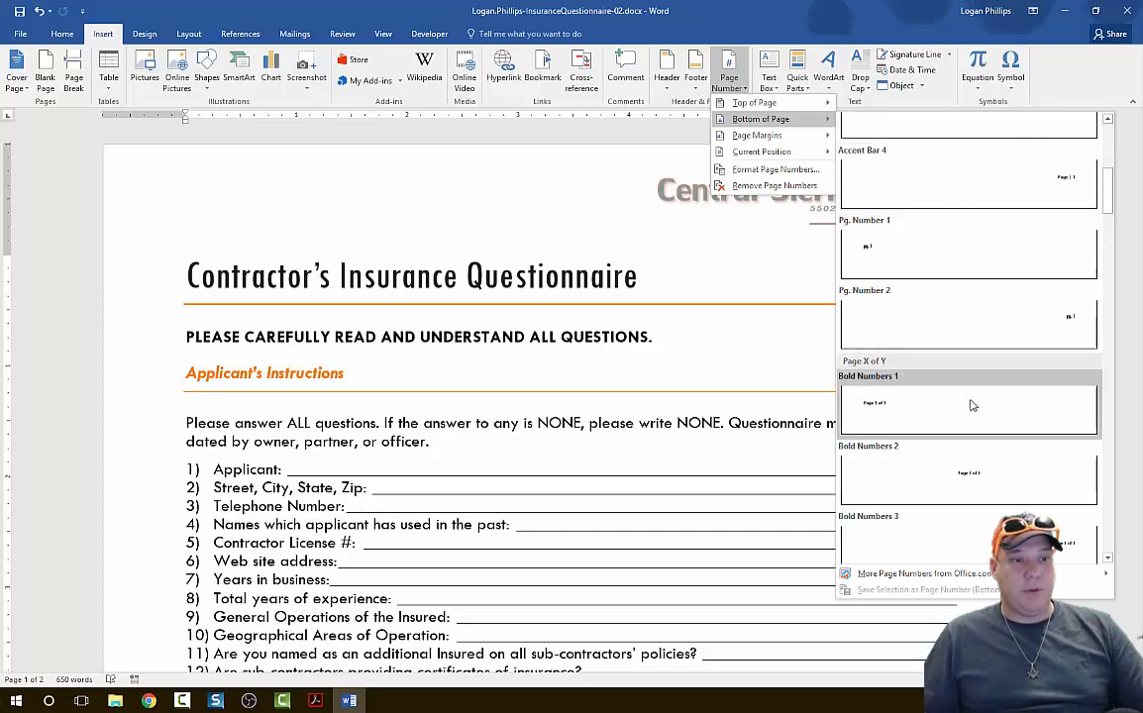
left_click(934, 542)
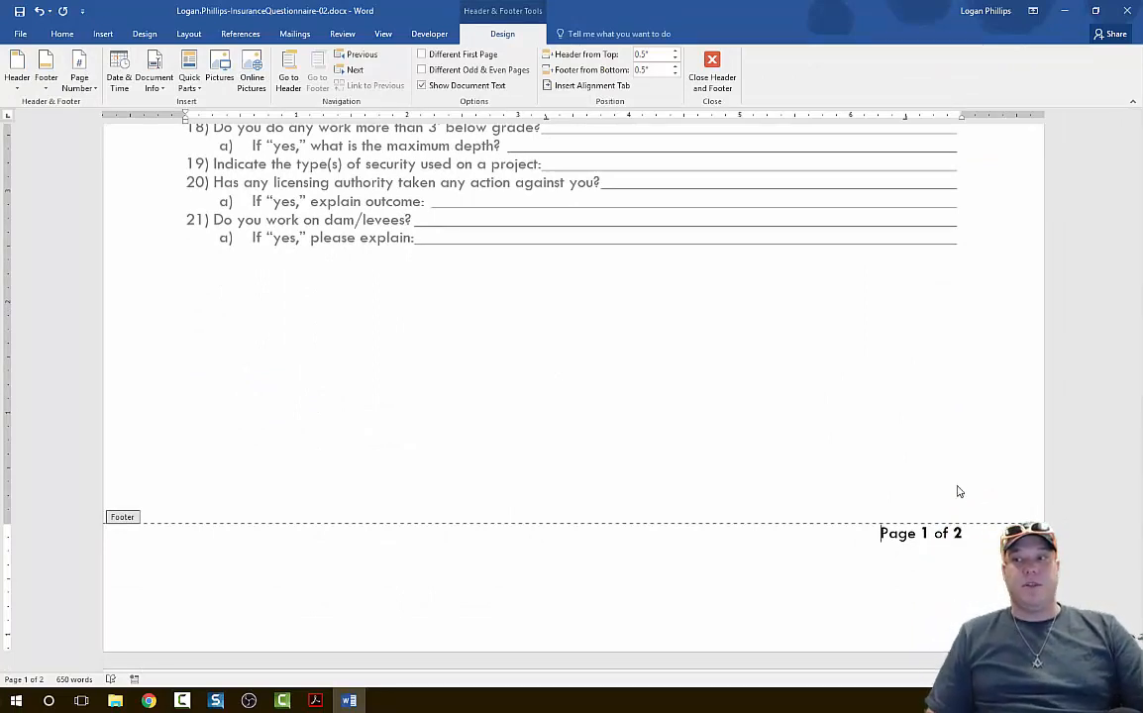
Delete the blank line below the page number in the footer and close the footer.
scroll(824, 500, "down", 1)
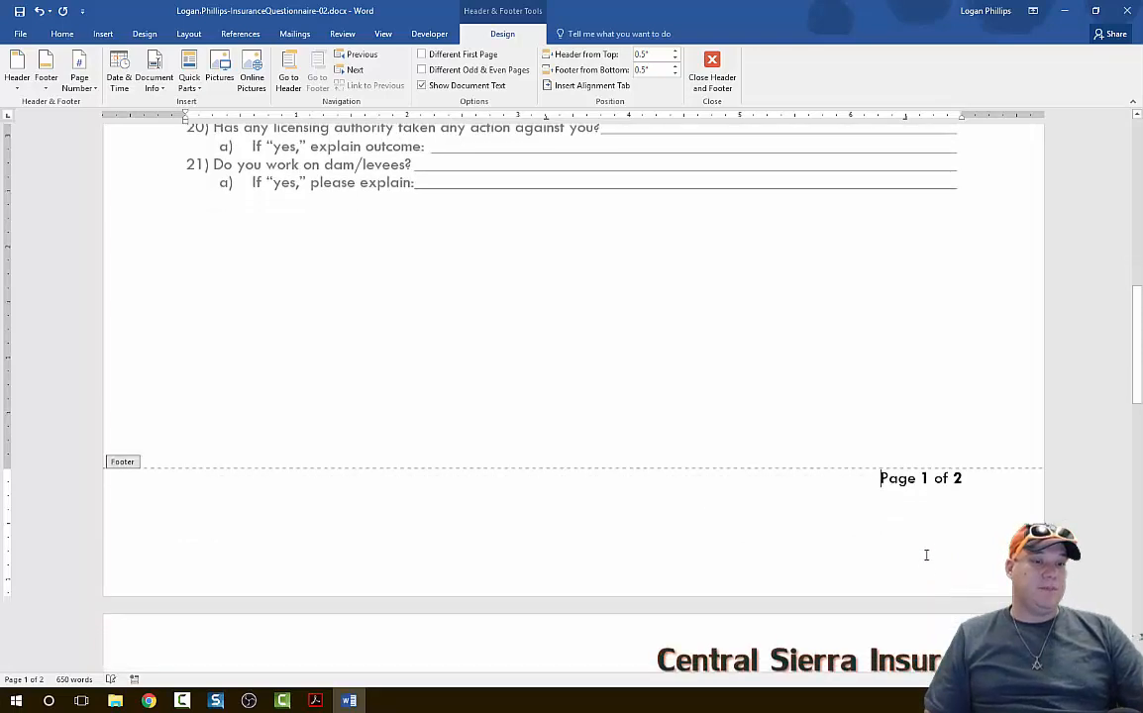
left_click(924, 550)
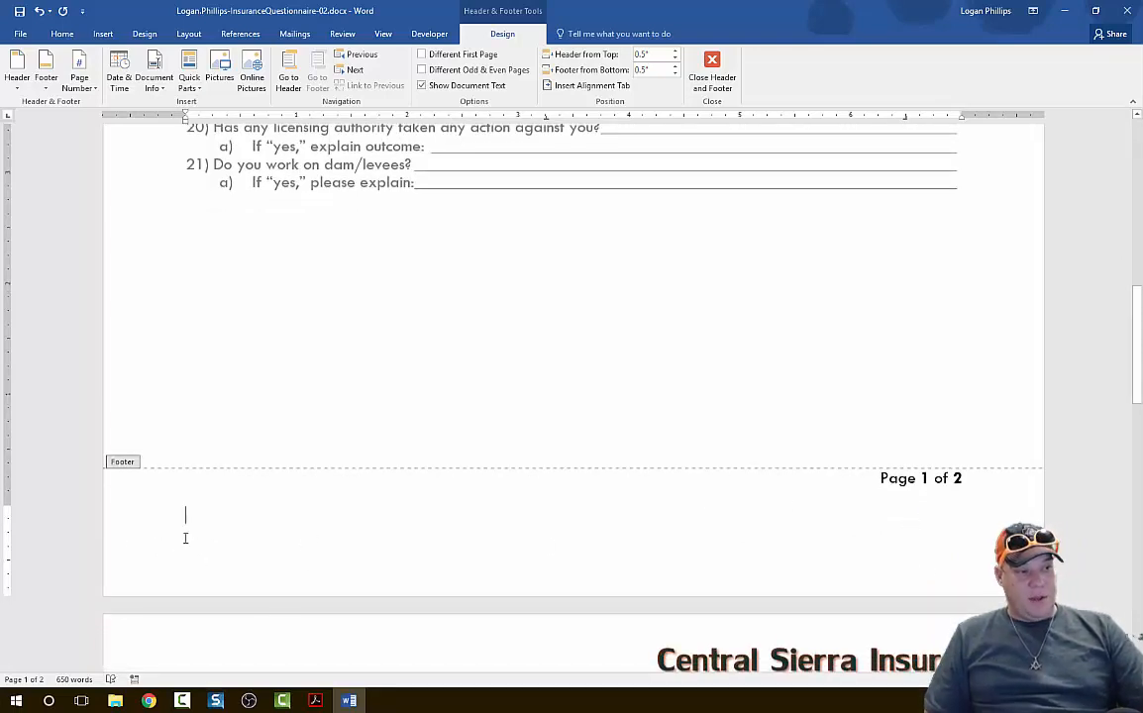
key("BackSpace")
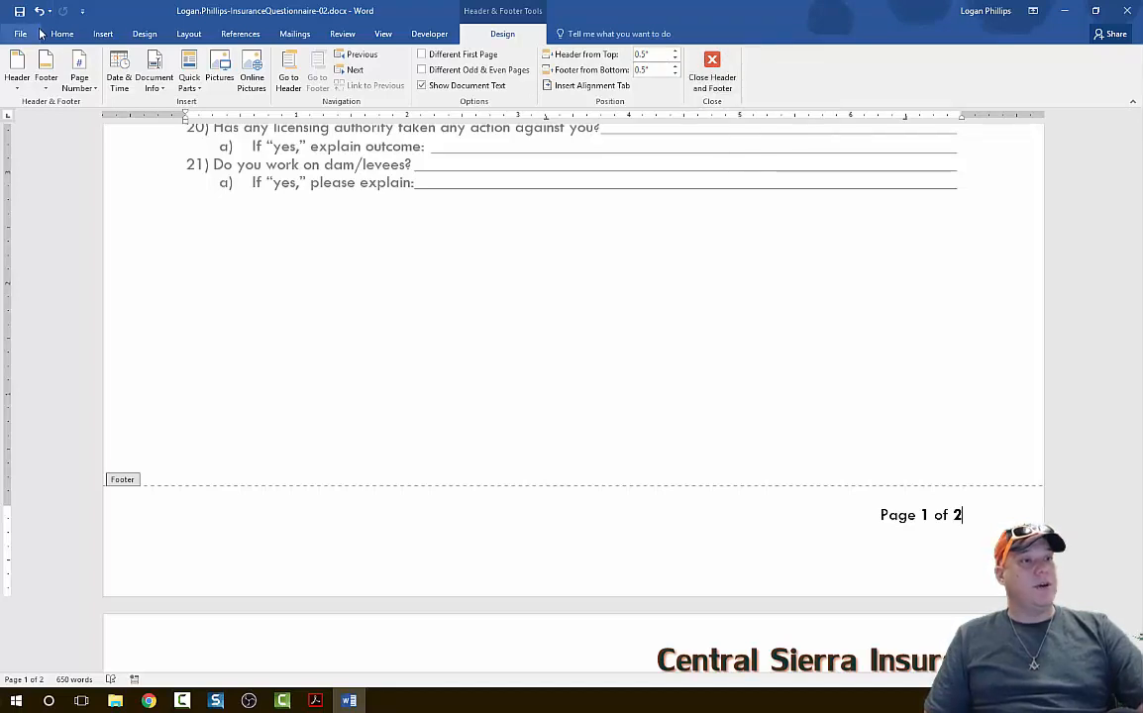
left_click(727, 72)
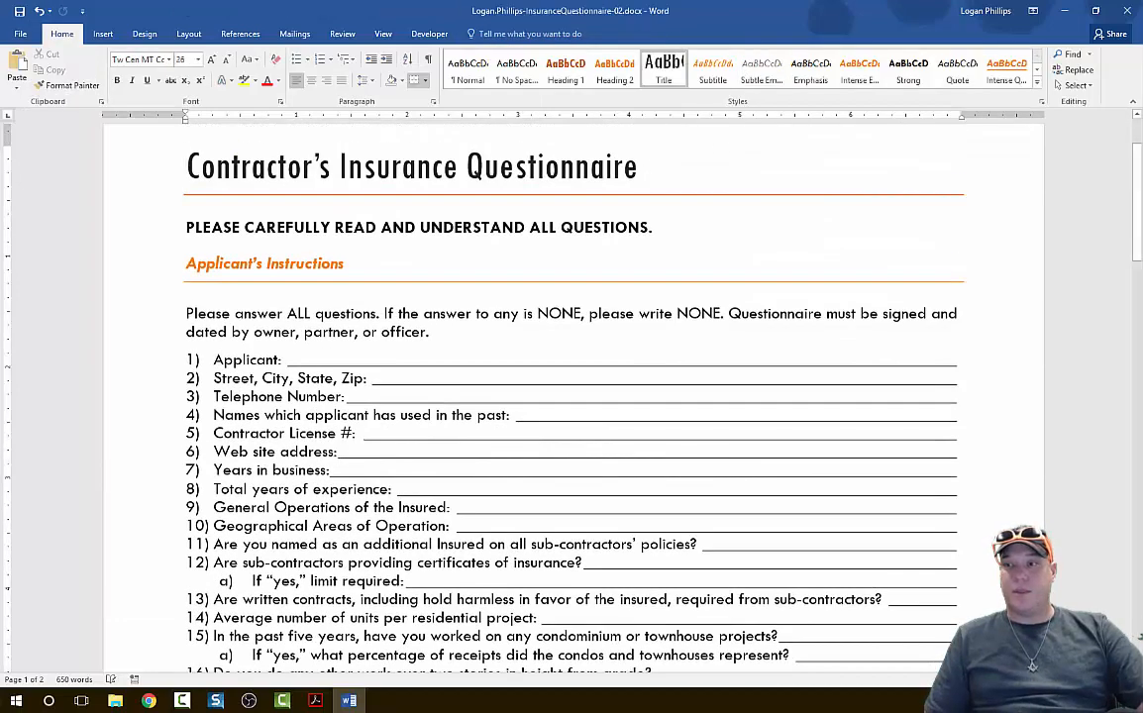
Save the completed questionnaire, then close the document and exit Word.
key("alt+Tab")
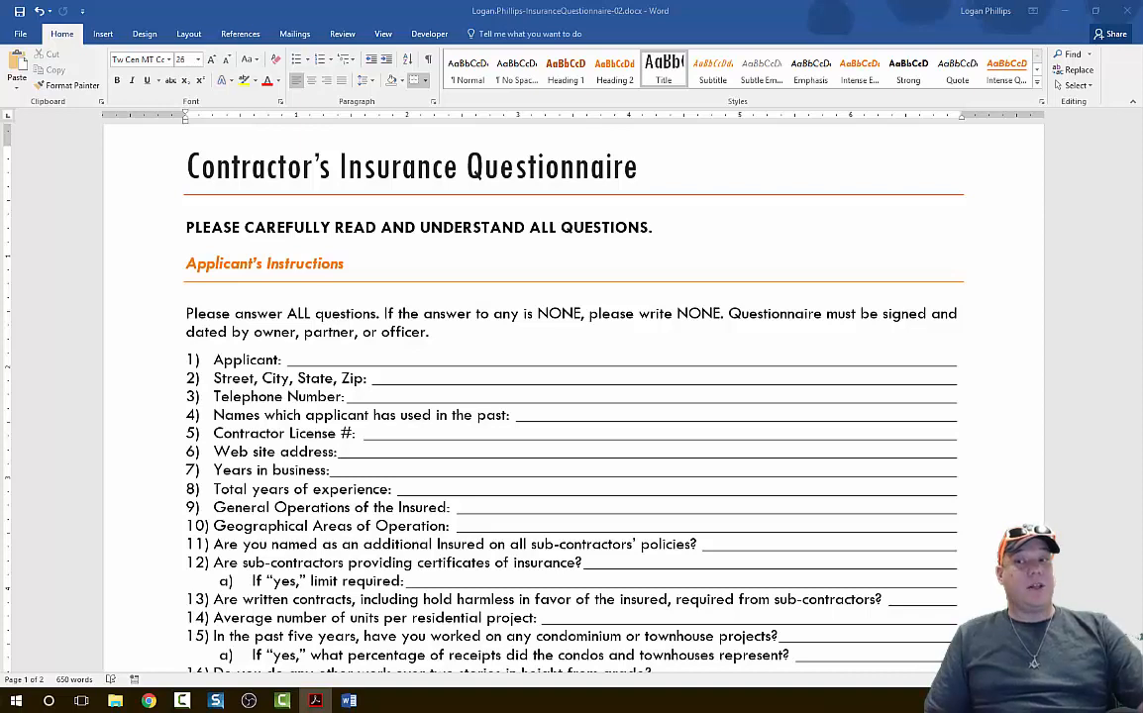
left_click(19, 14)
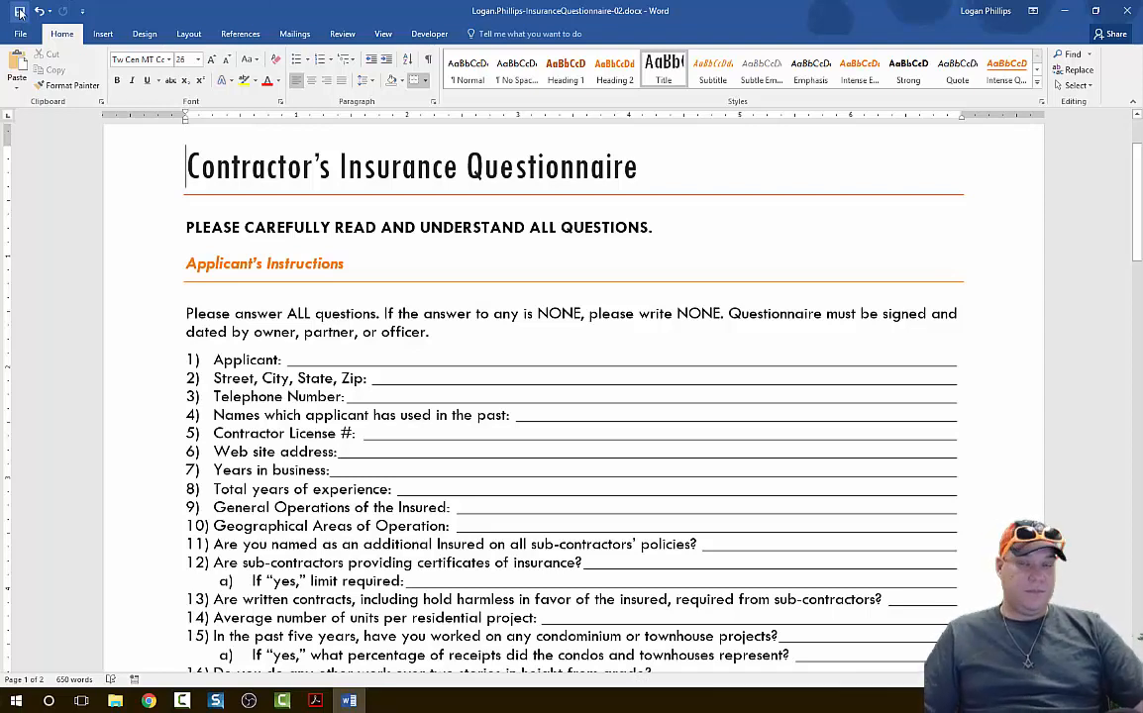
left_click(18, 35)
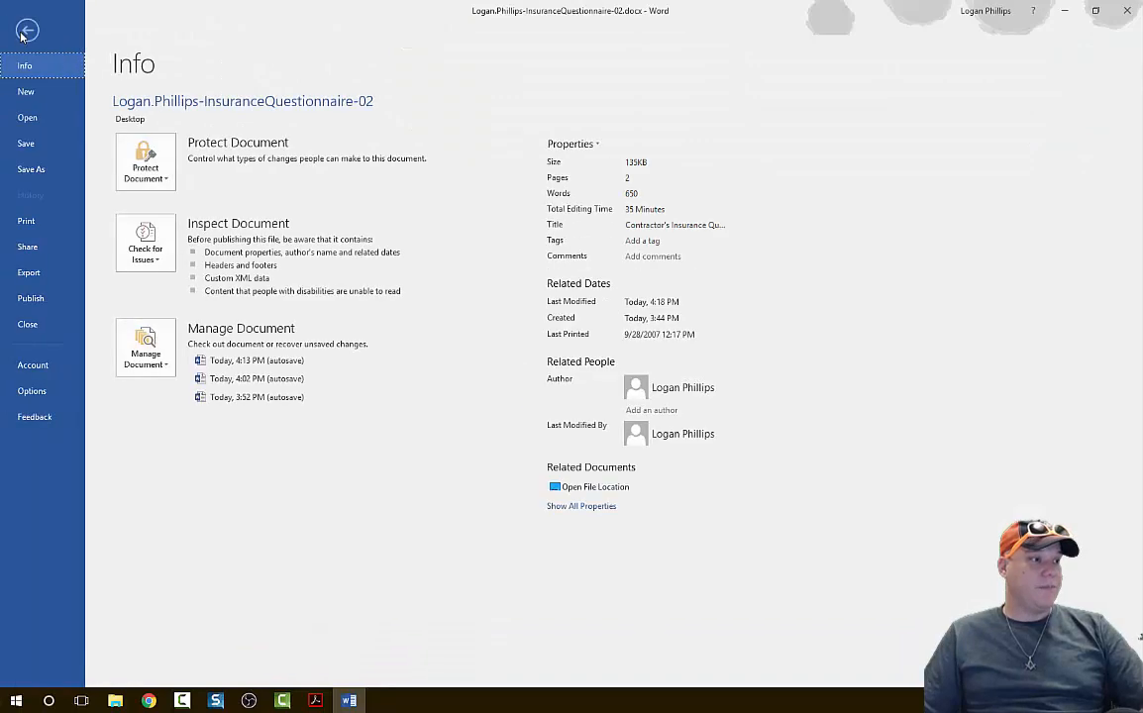
left_click(36, 332)
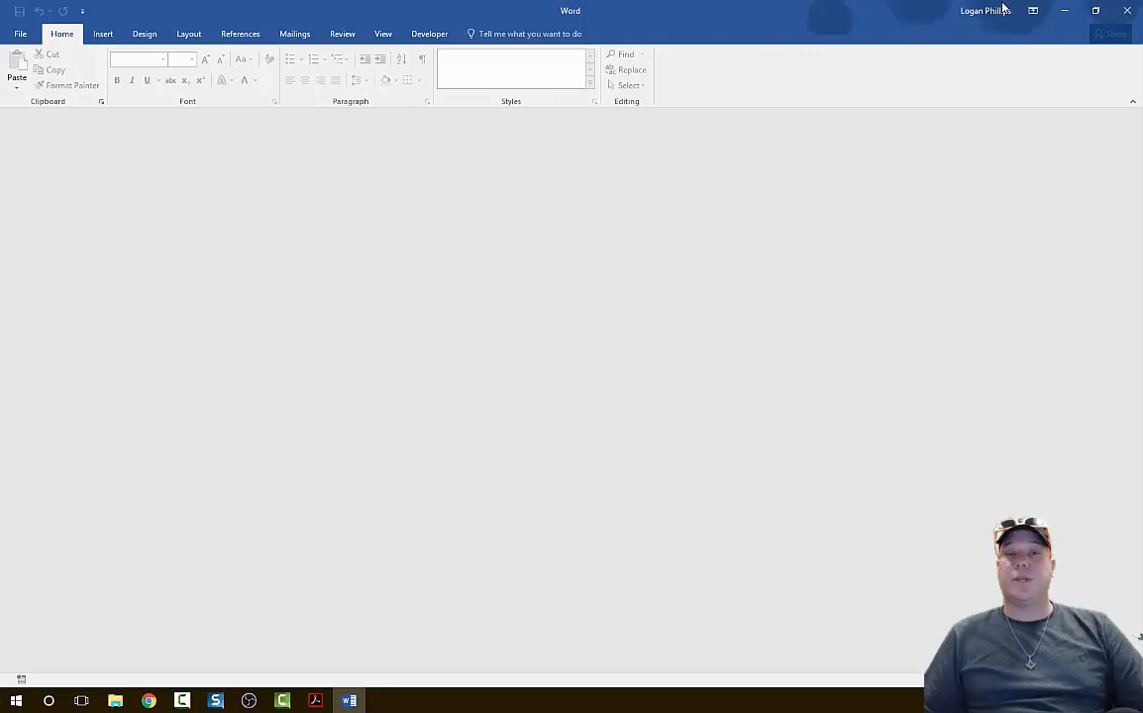
left_click(1128, 8)
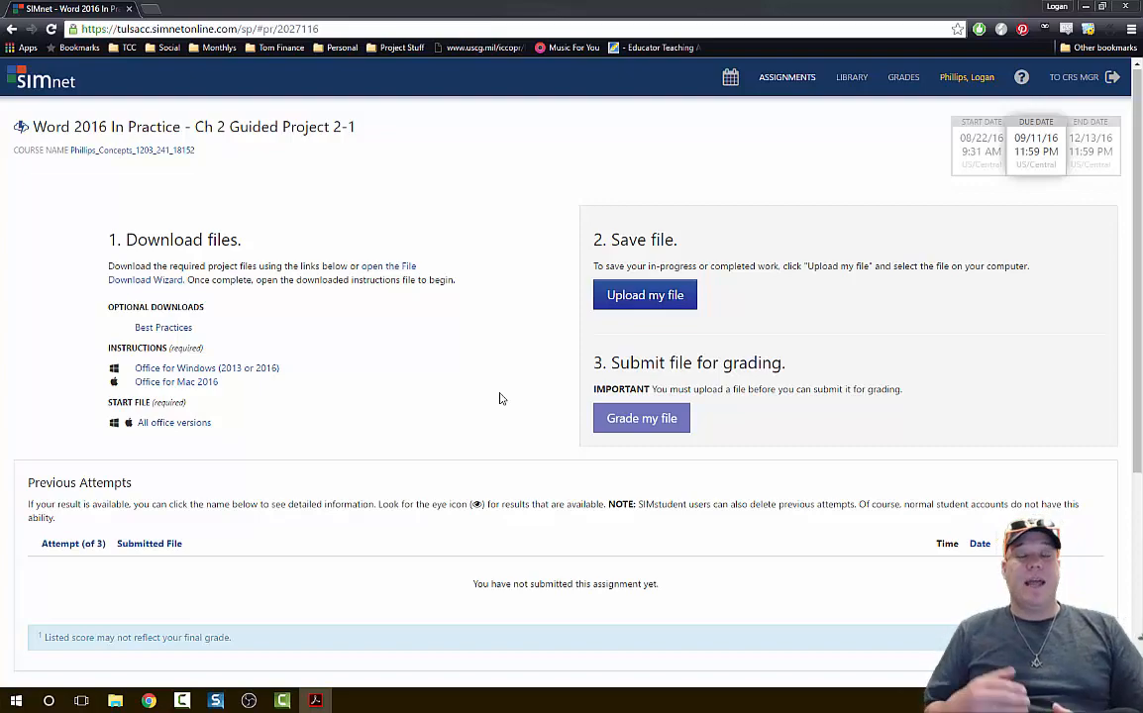
key("super")
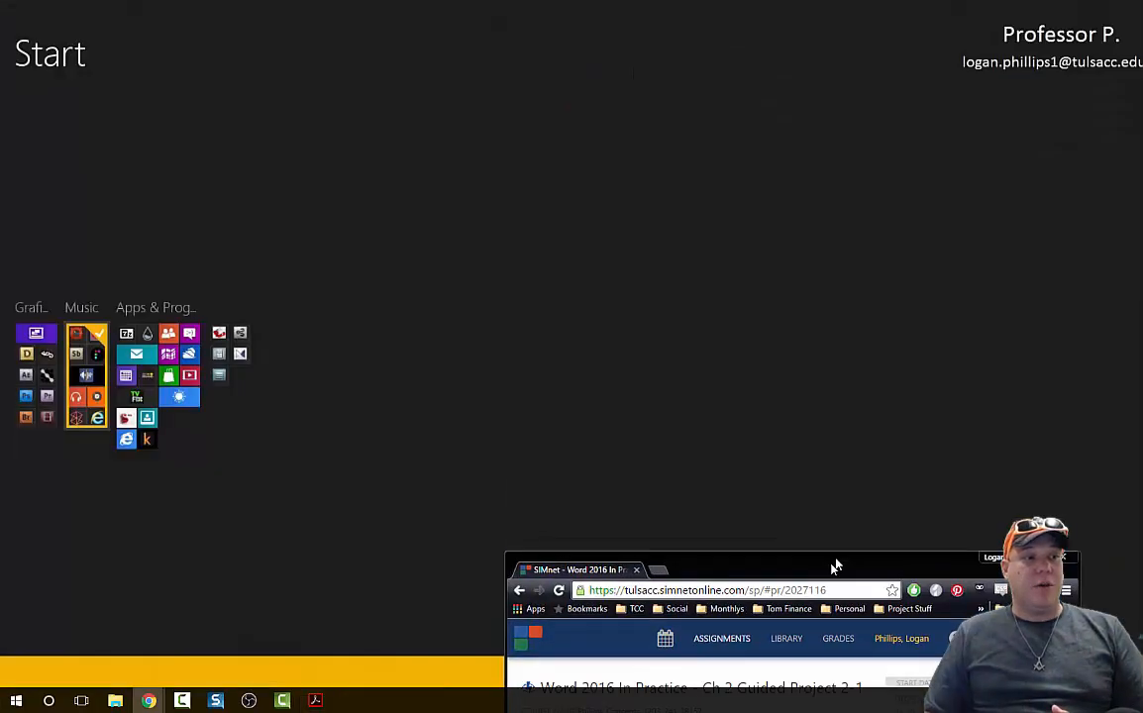
key("super")
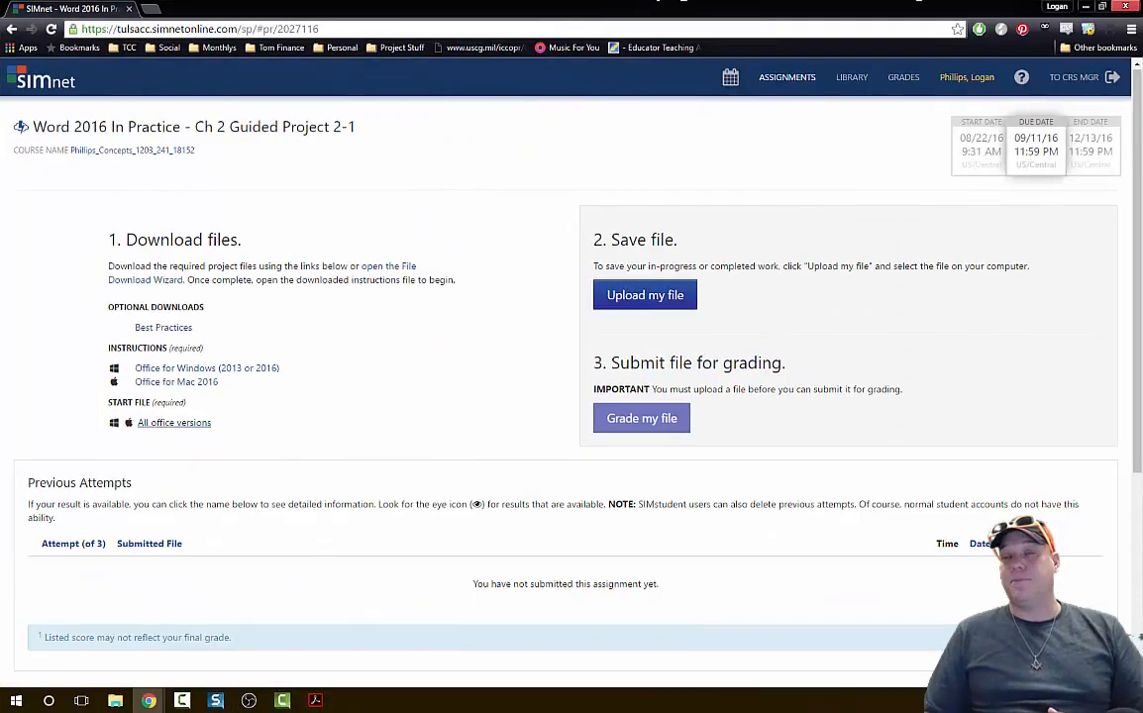
left_click(676, 301)
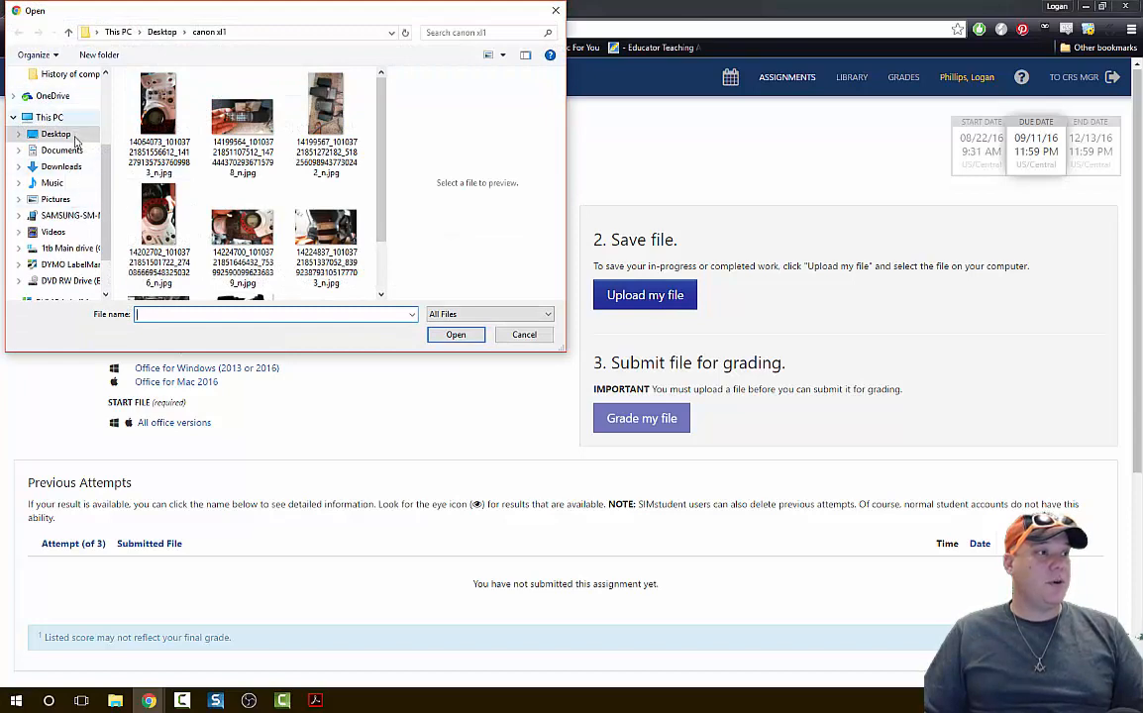
scroll(71, 139, "up", 3)
left_click(66, 100)
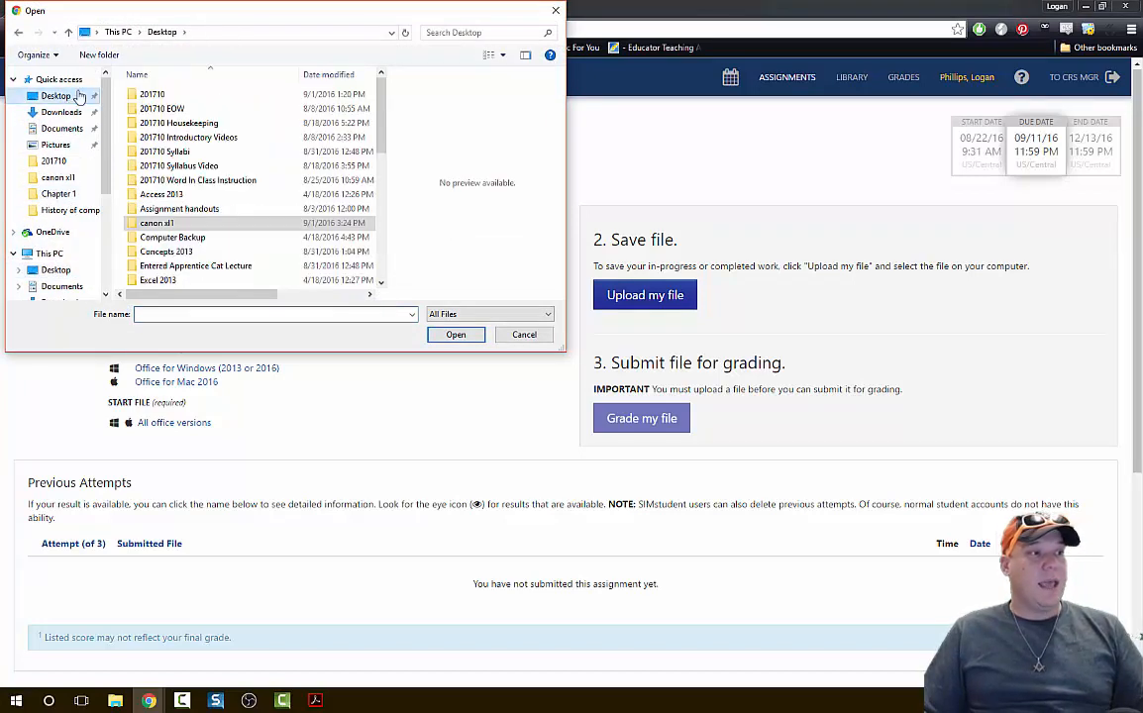
scroll(303, 183, "down", 5)
scroll(303, 185, "down", 1)
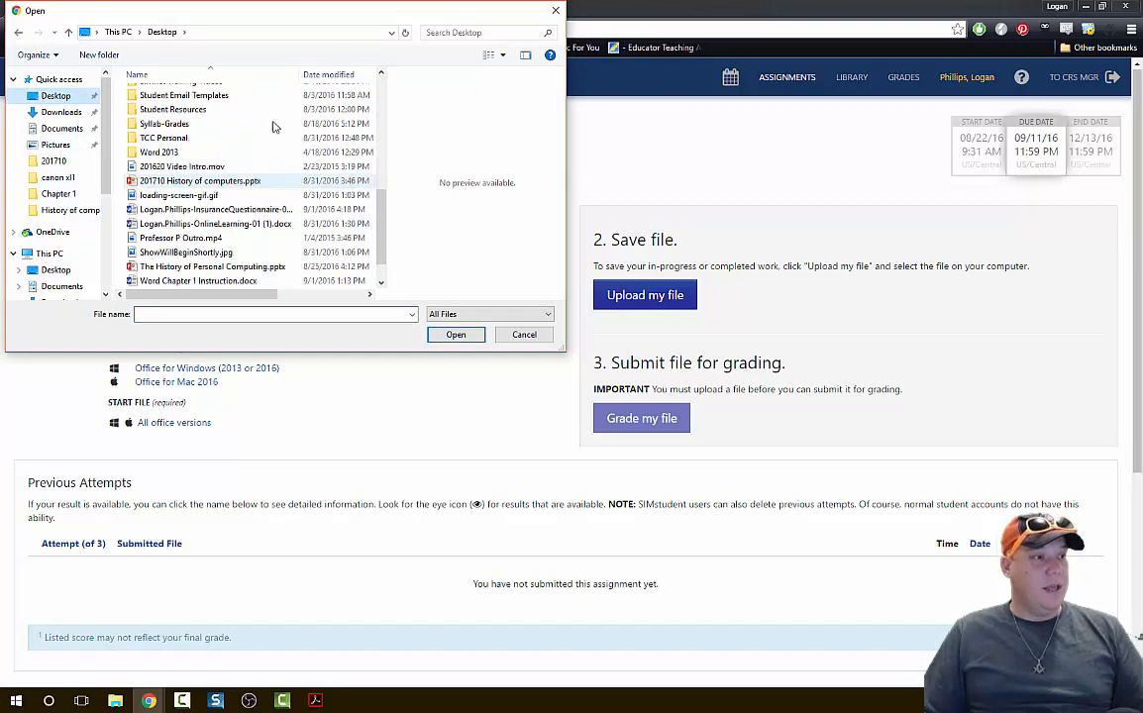
left_click(188, 225)
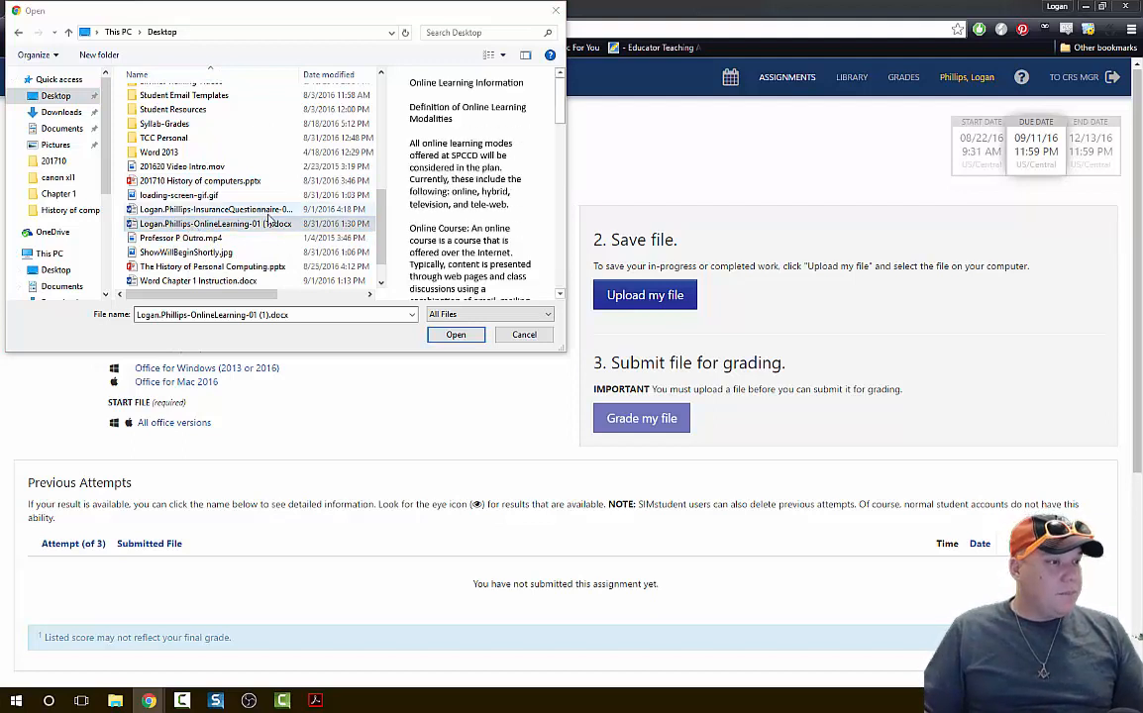
scroll(267, 219, "down", 1)
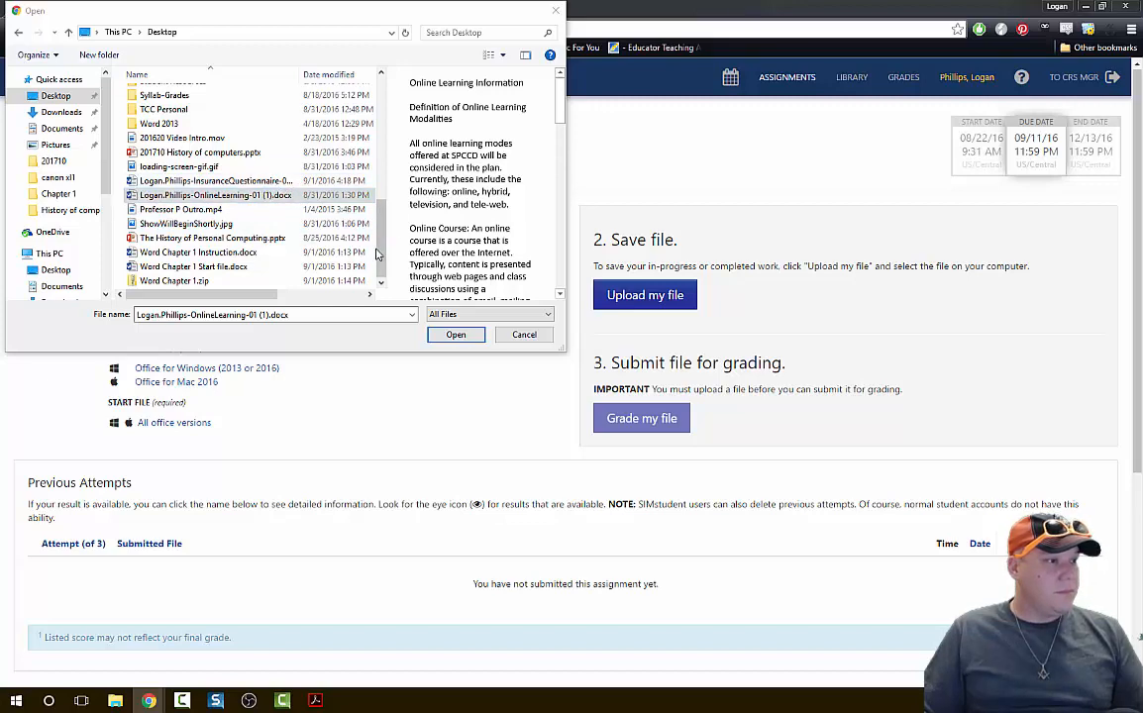
scroll(382, 264, "up", 6)
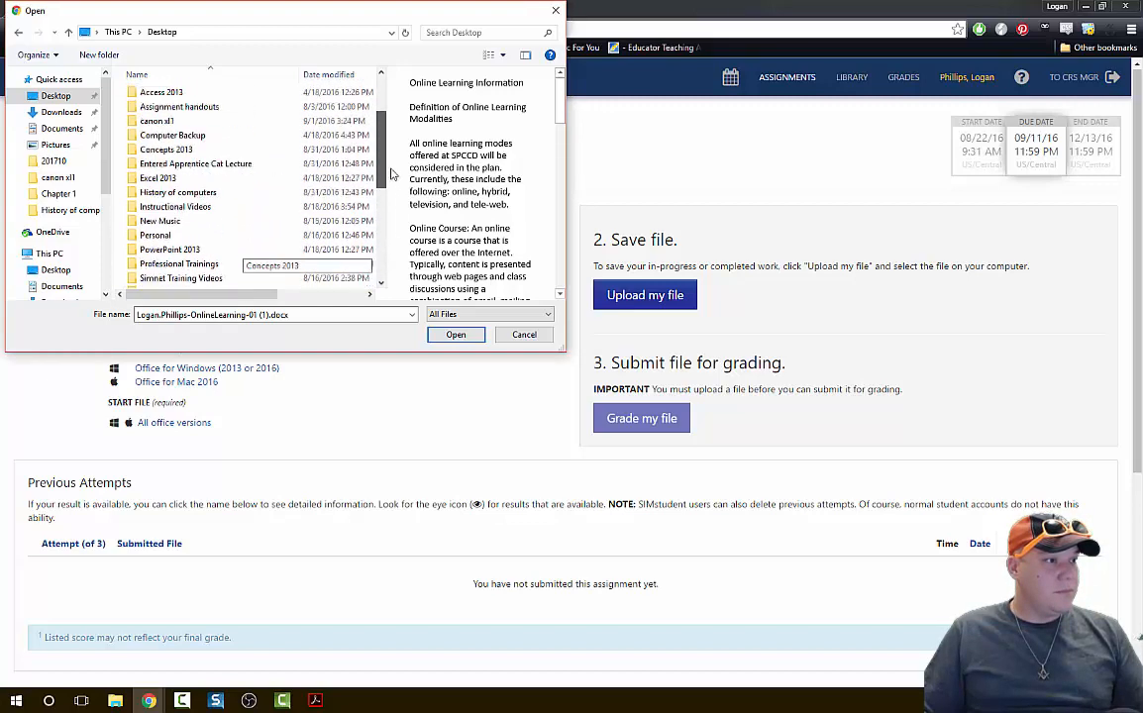
left_click_drag(390, 219, 392, 475)
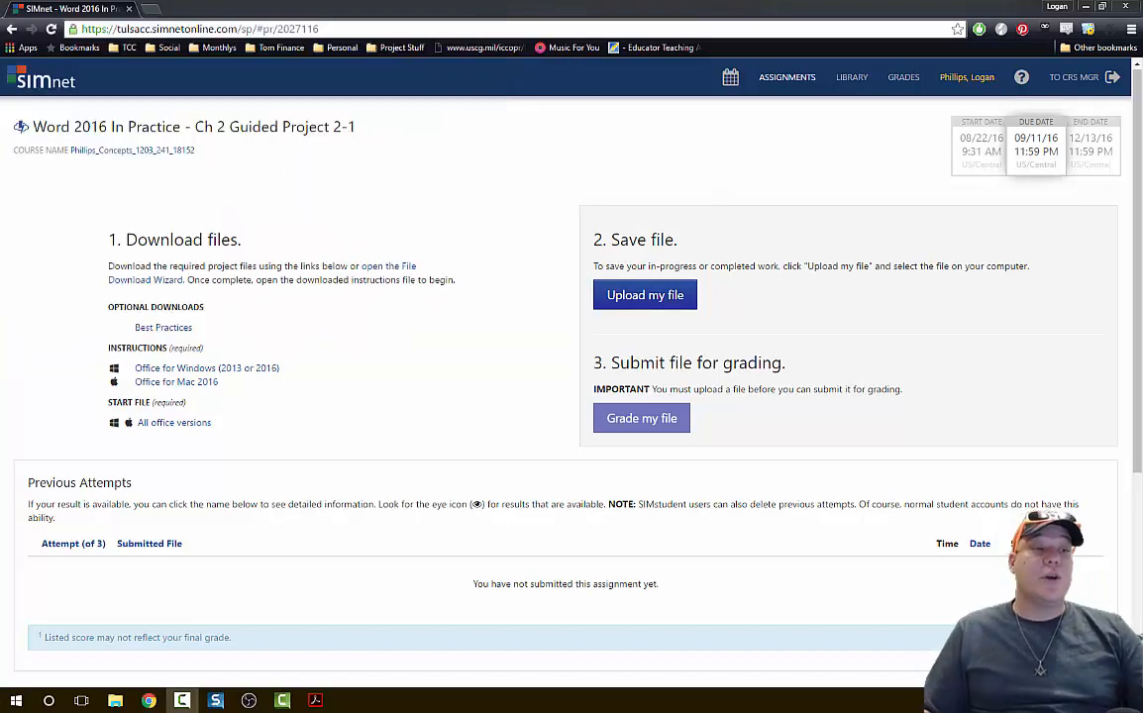
Upload the completed InsuranceQuestionnaire-02 document from the Desktop to the SIMnet assignment and submit it for grading.
left_click(637, 305)
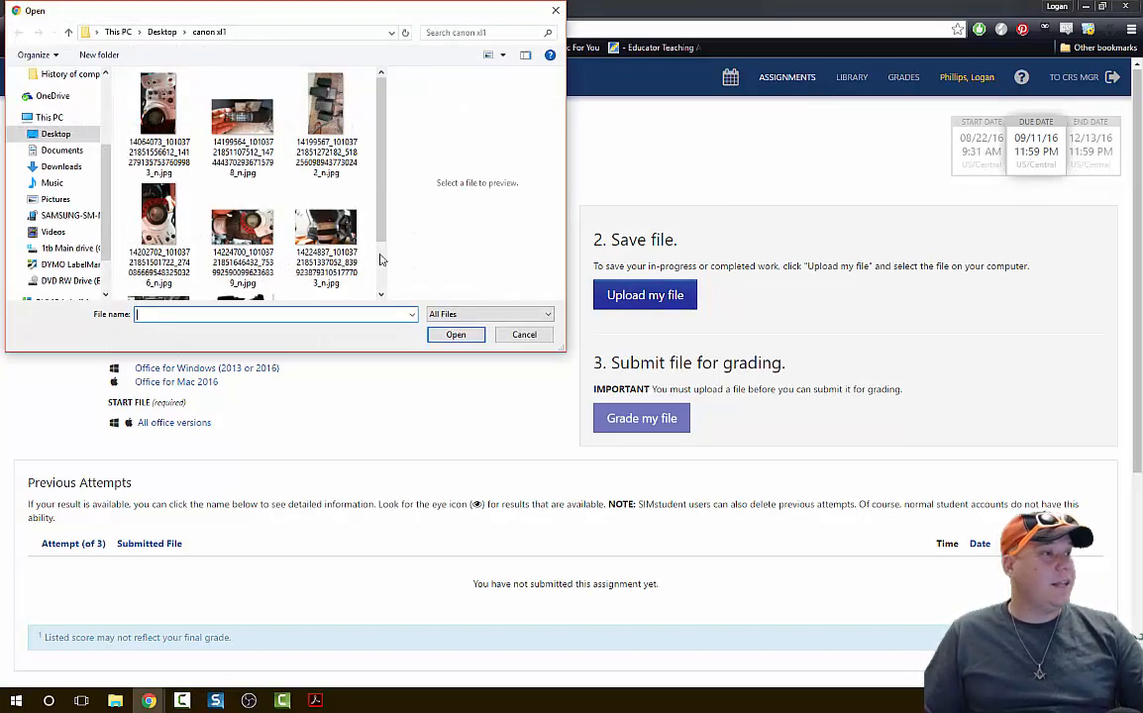
left_click(74, 134)
scroll(216, 194, "down", 10)
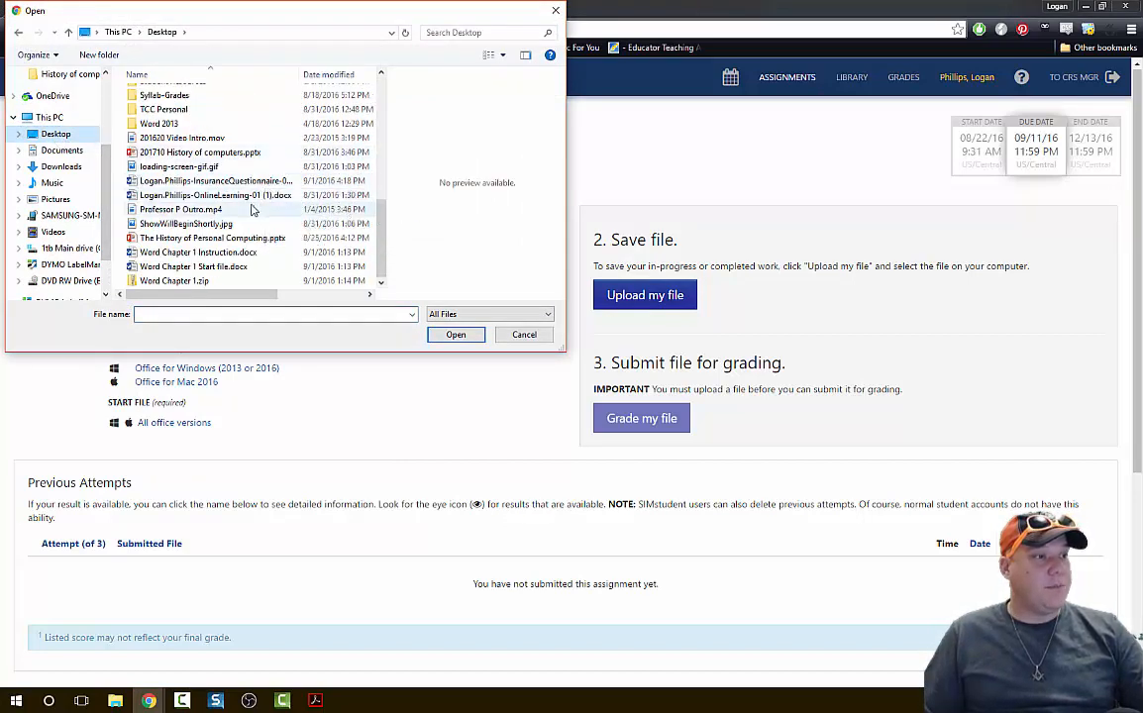
left_click(270, 184)
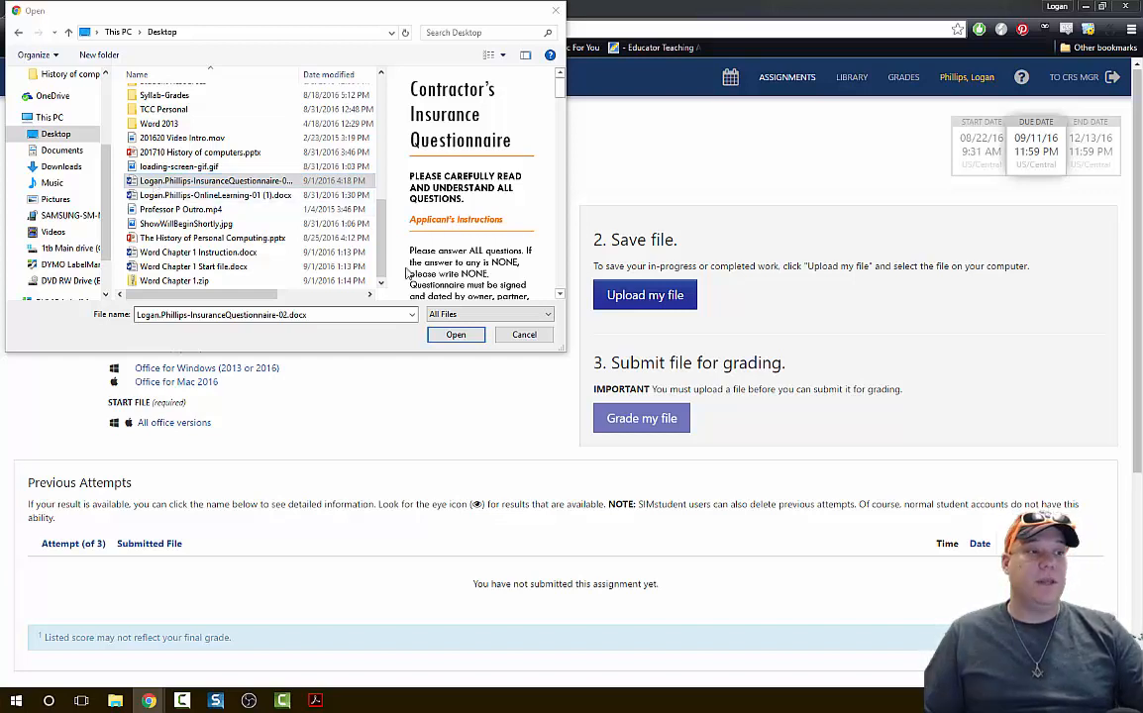
left_click(456, 334)
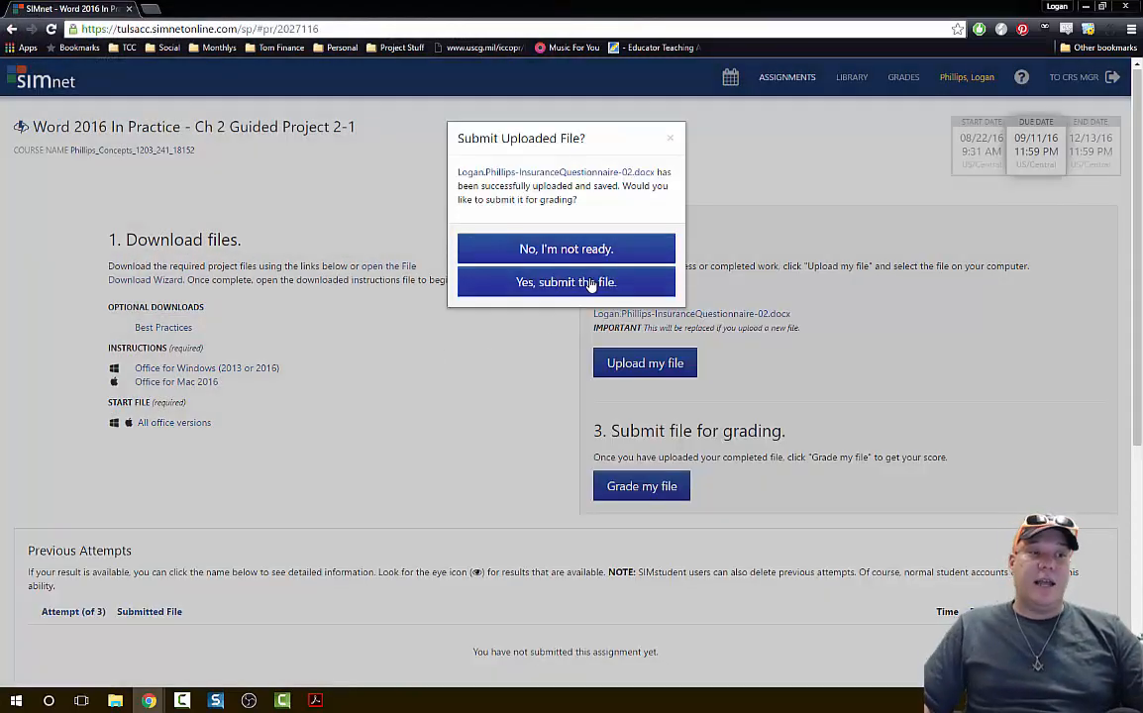
left_click(586, 284)
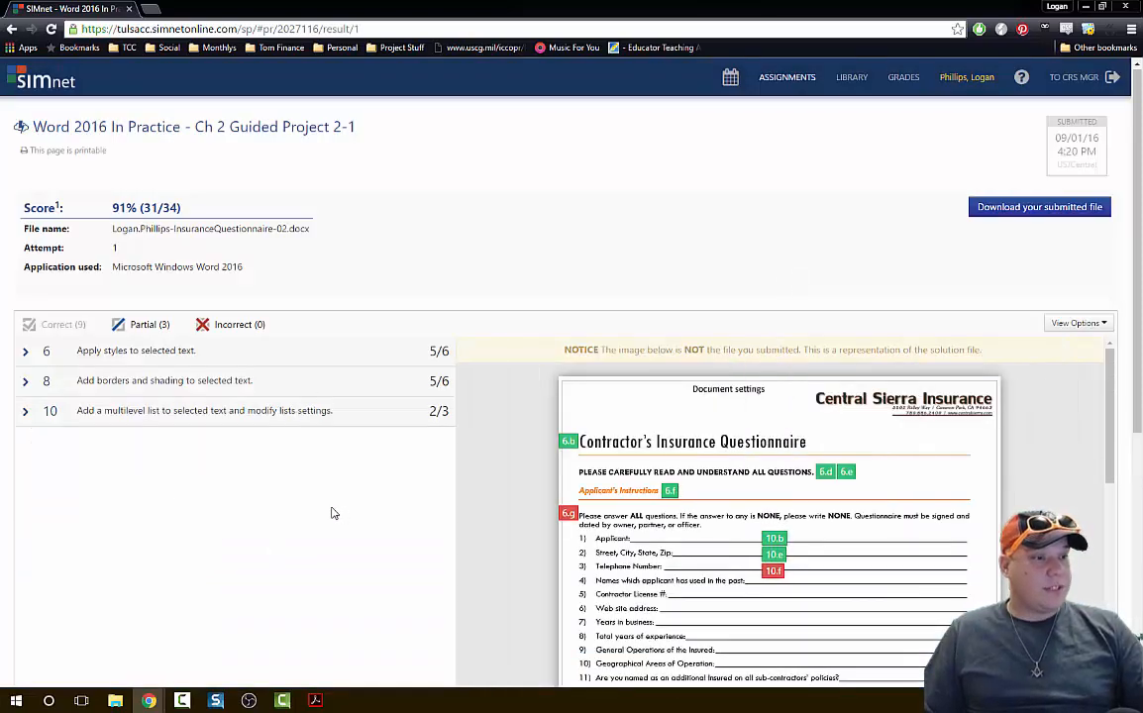
Expand the partially correct item on applying styles and examine its step 6.g feedback against the solution image.
left_click(99, 353)
scroll(327, 541, "down", 3)
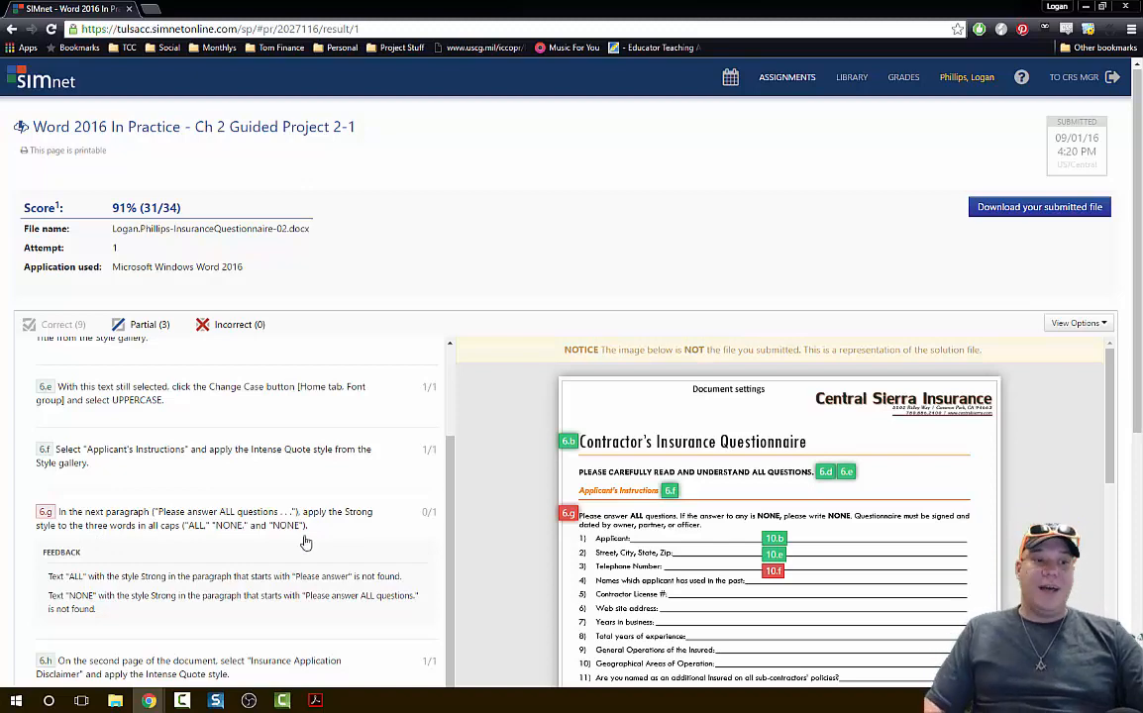
scroll(773, 555, "down", 1)
mouse_move(772, 545)
scroll(772, 545, "down", 3)
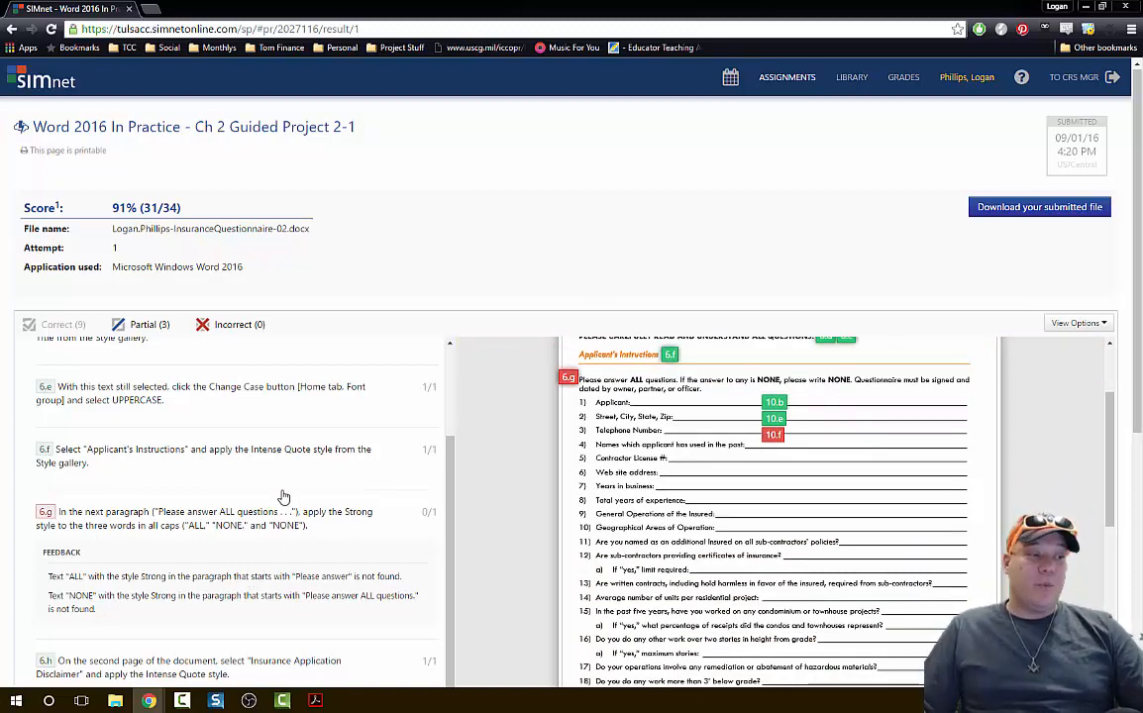
scroll(302, 509, "down", 3)
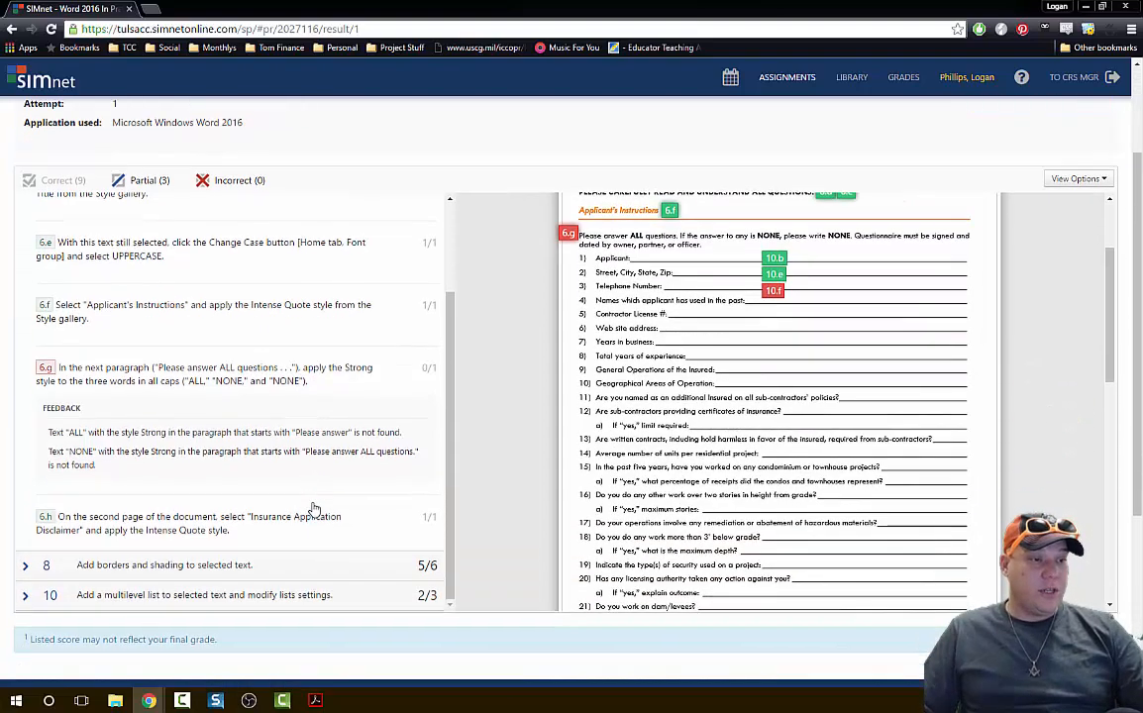
scroll(313, 508, "up", 1)
scroll(313, 508, "up", 1)
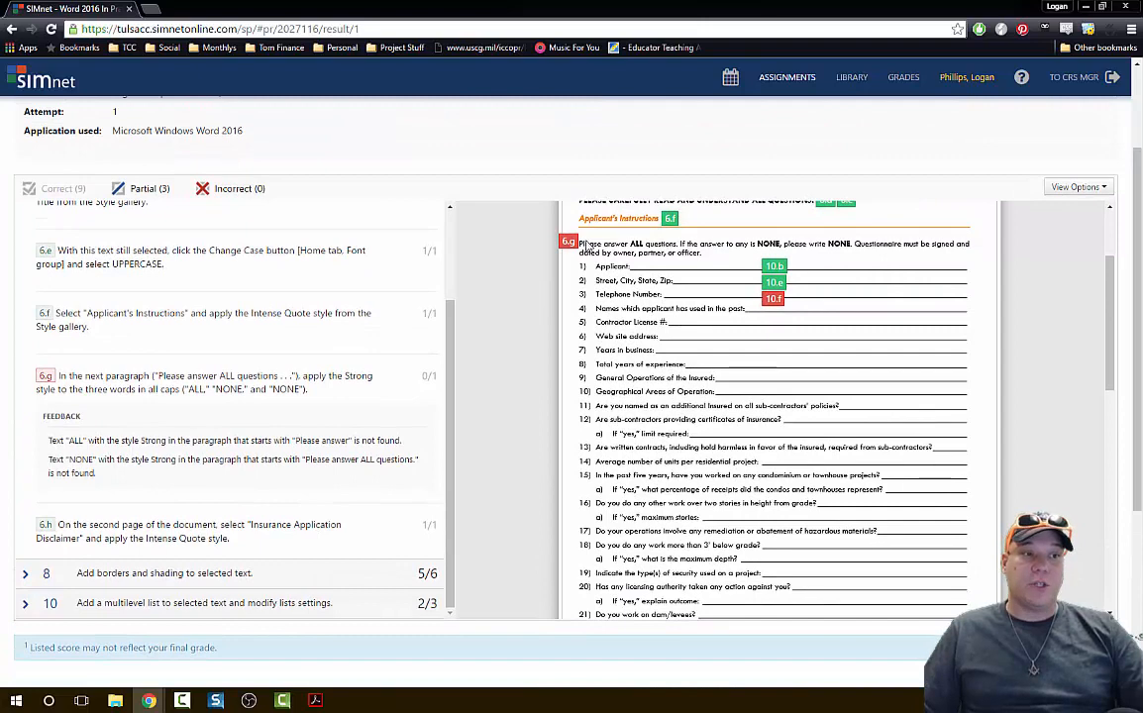
scroll(651, 455, "up", 1)
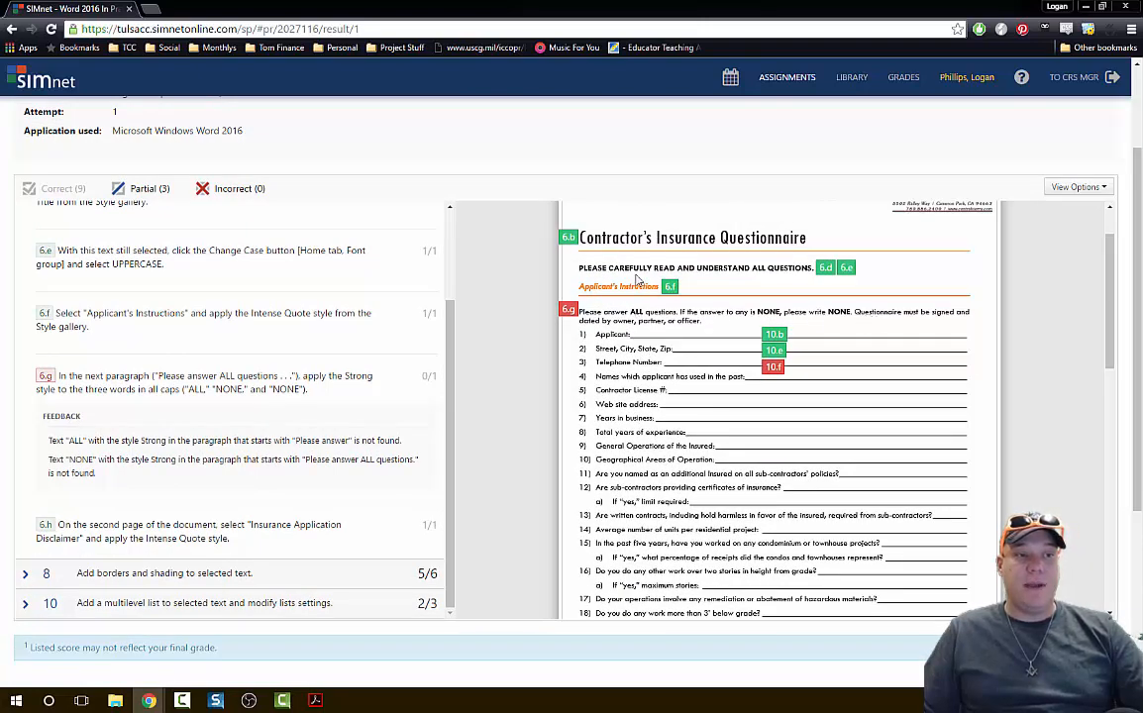
scroll(217, 510, "down", 3)
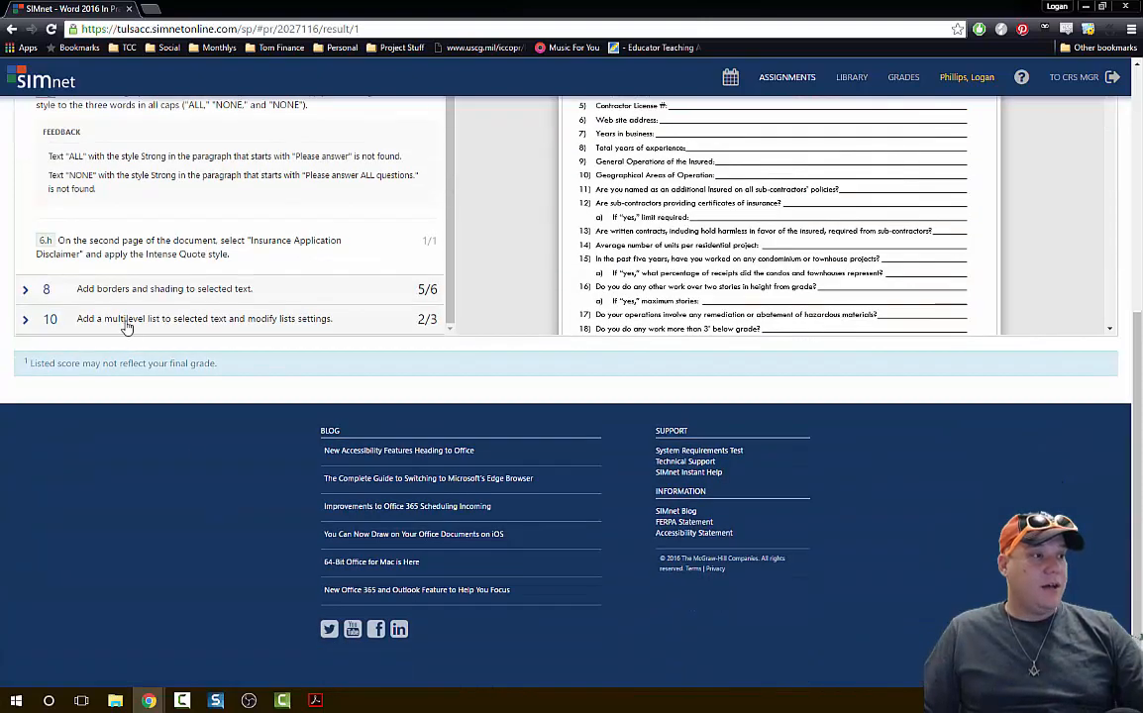
Expand the partially correct item on multilevel list settings and examine its step 10.f text position feedback against the solution image.
scroll(250, 327, "up", 2)
scroll(329, 227, "down", 3)
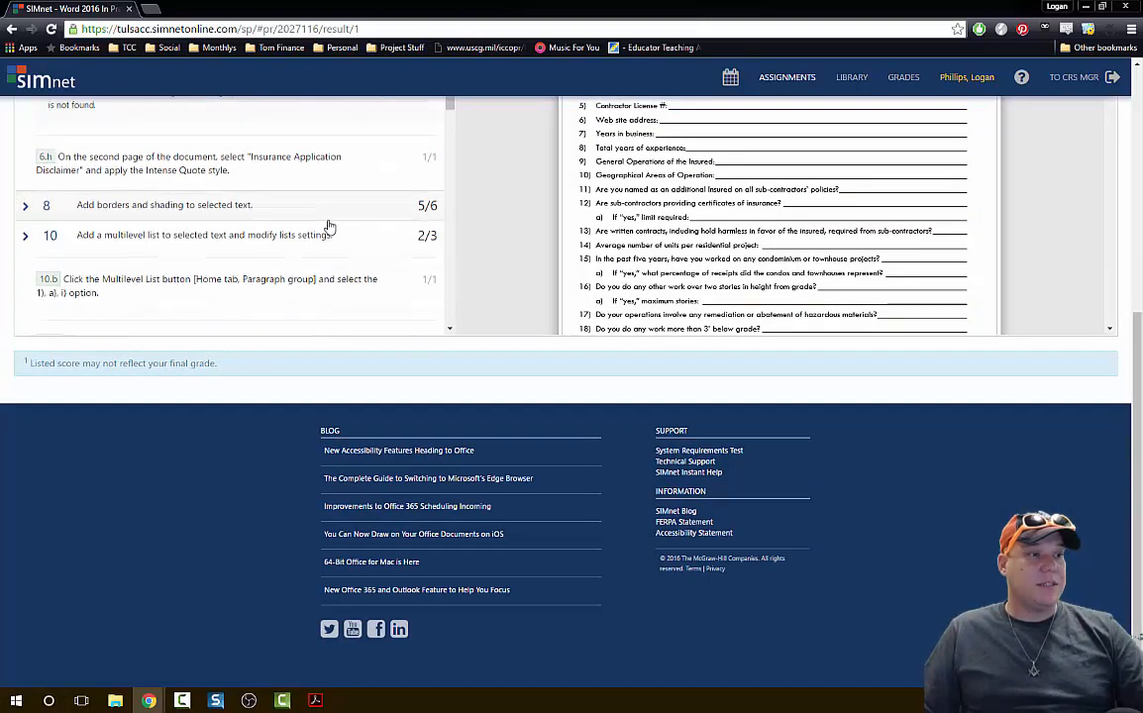
scroll(335, 230, "down", 1)
scroll(173, 285, "down", 1)
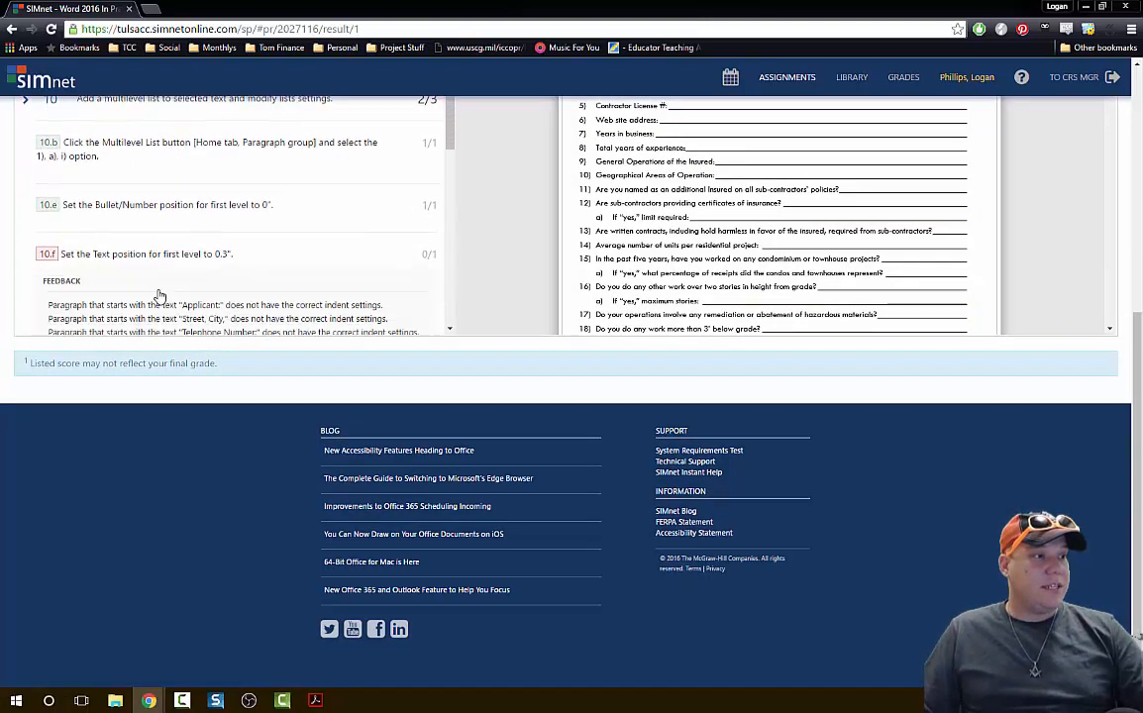
left_click(154, 240)
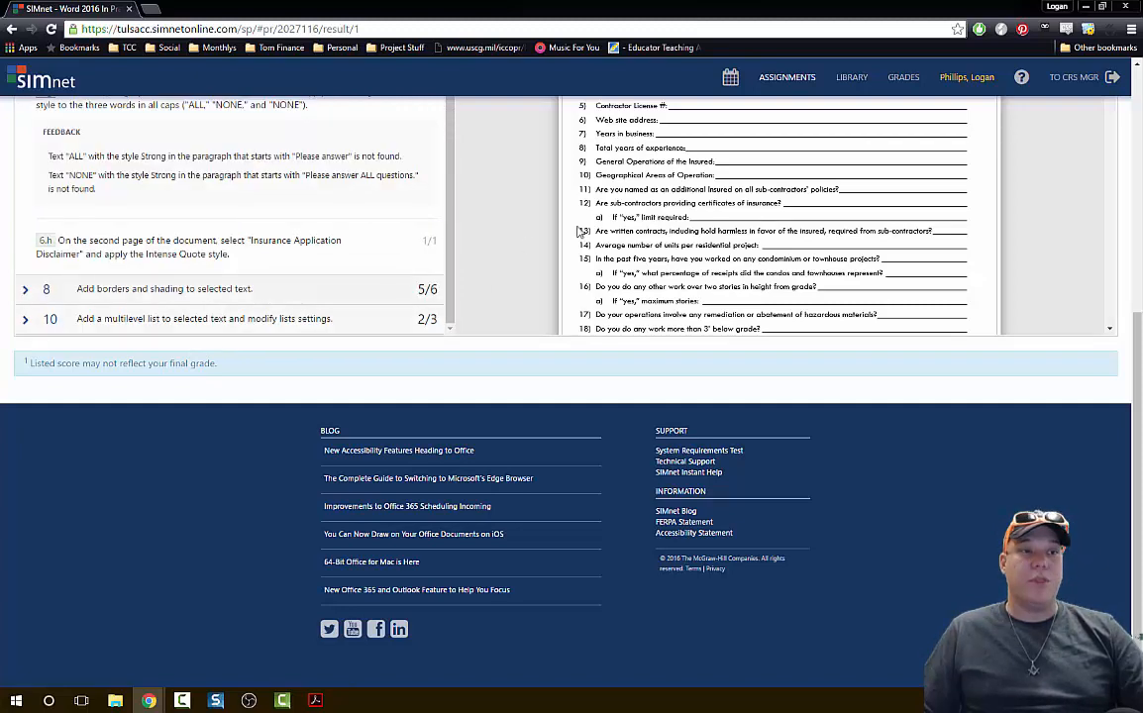
scroll(594, 230, "up", 1)
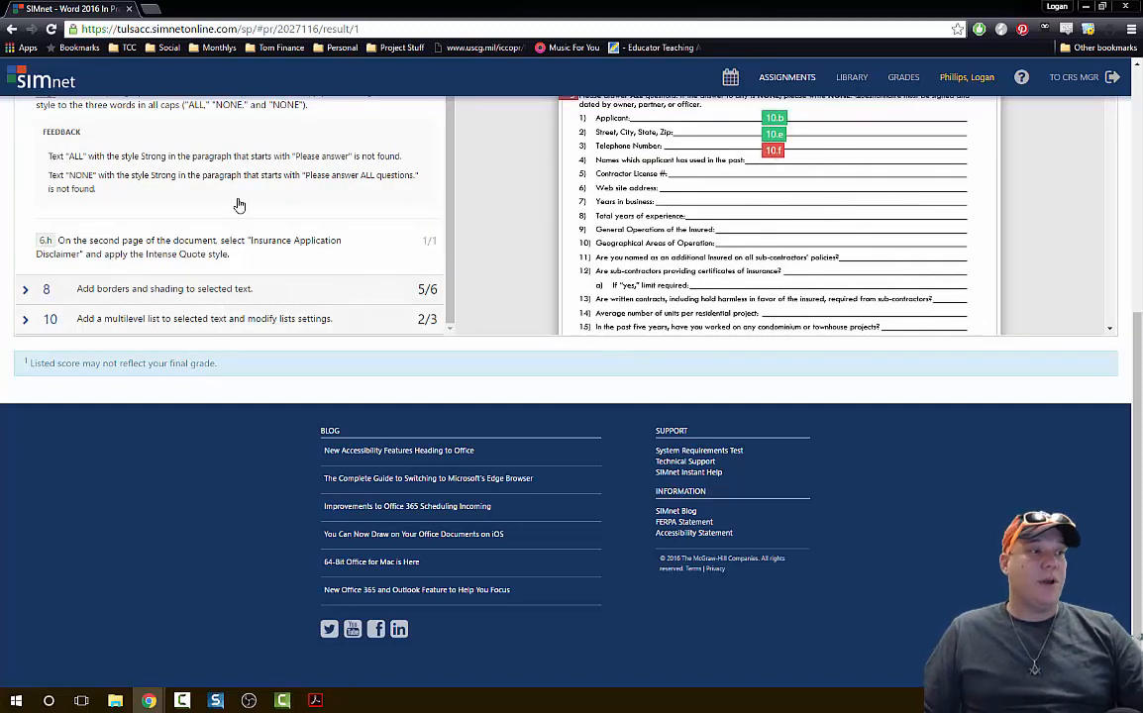
scroll(275, 252, "down", 5)
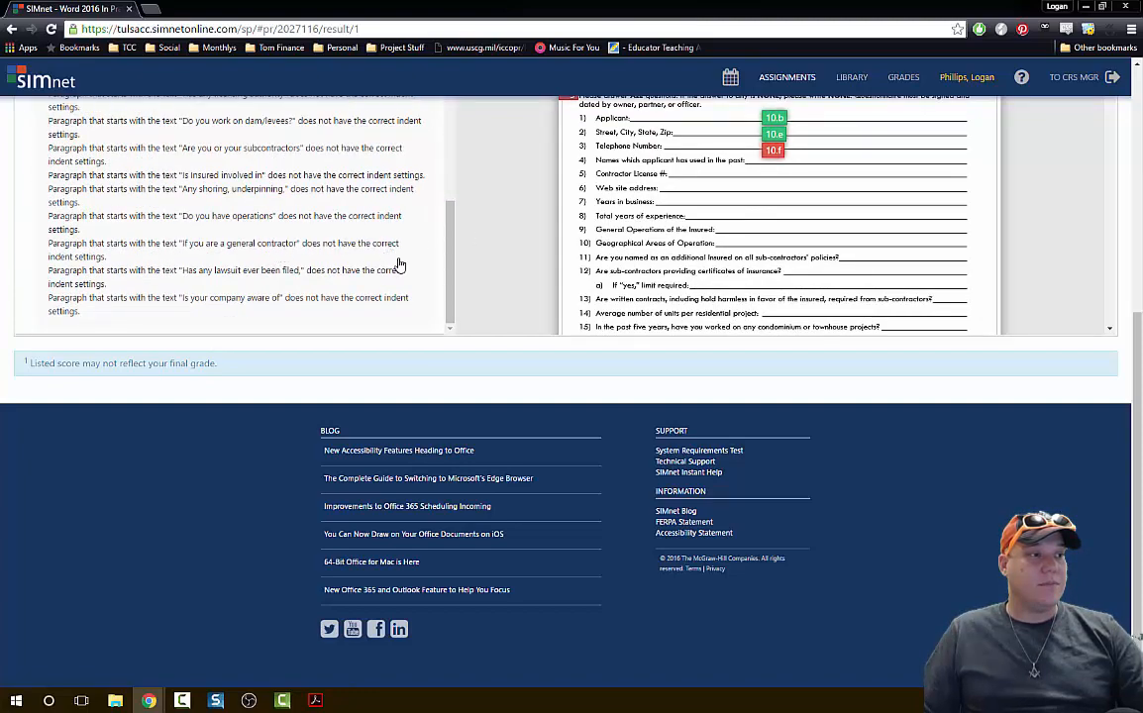
scroll(399, 265, "up", 10)
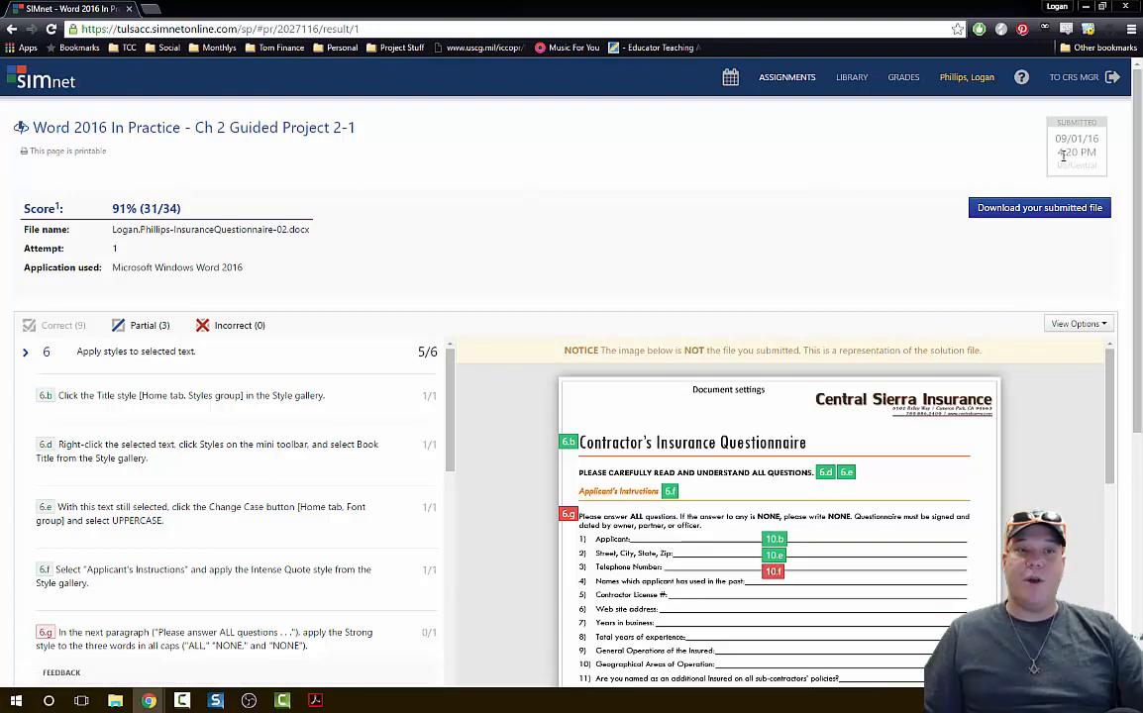
key("super")
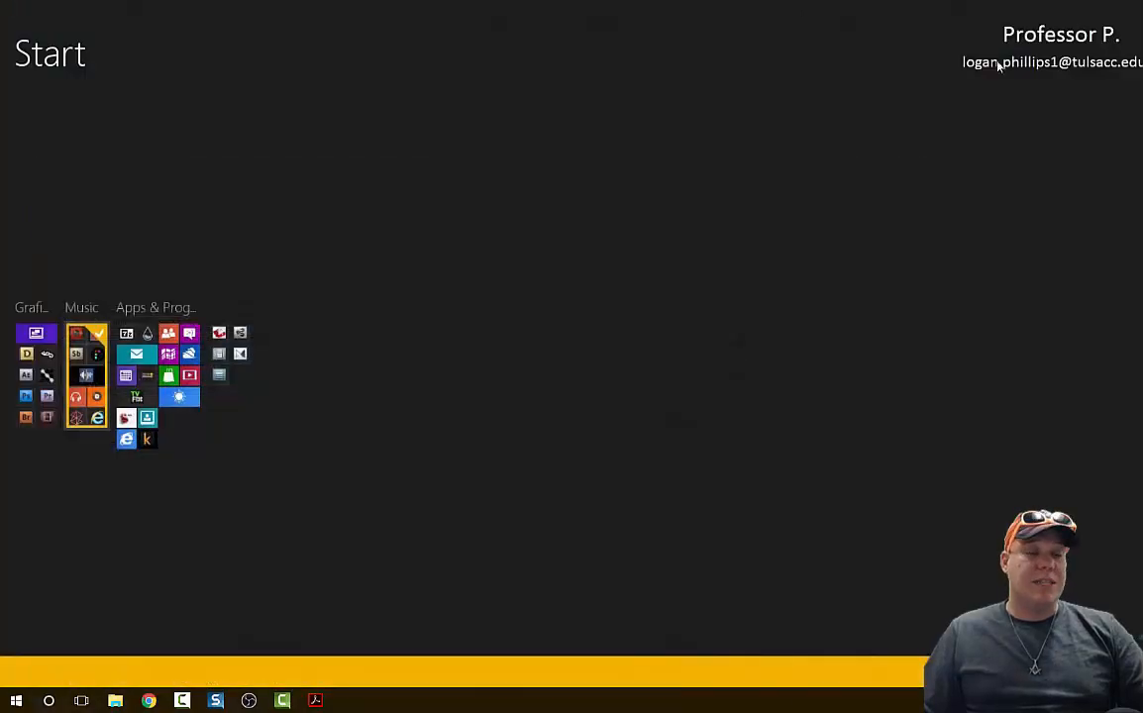